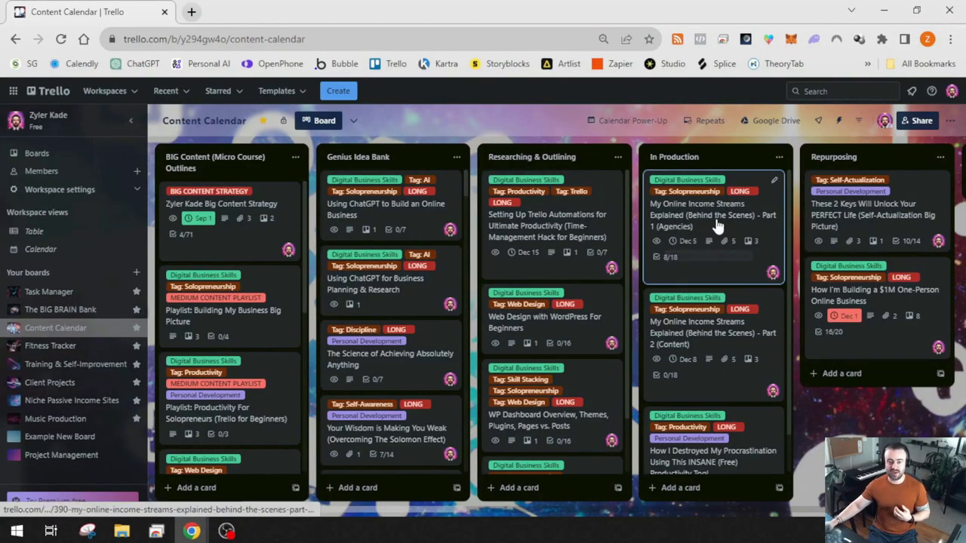
Open and skim the Part 1 (Agencies) online income streams card, then close it
{"action": "left_click", "coordinate": [717, 219]}
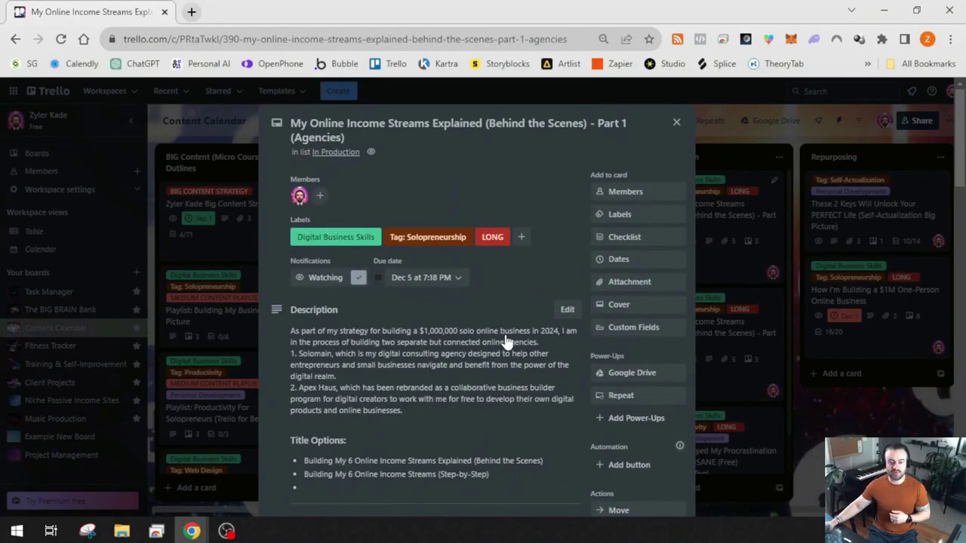
{"action": "scroll", "coordinate": [506, 342], "scroll_direction": "down", "scroll_amount": 4}
{"action": "scroll", "coordinate": [556, 302], "scroll_direction": "up", "scroll_amount": 4}
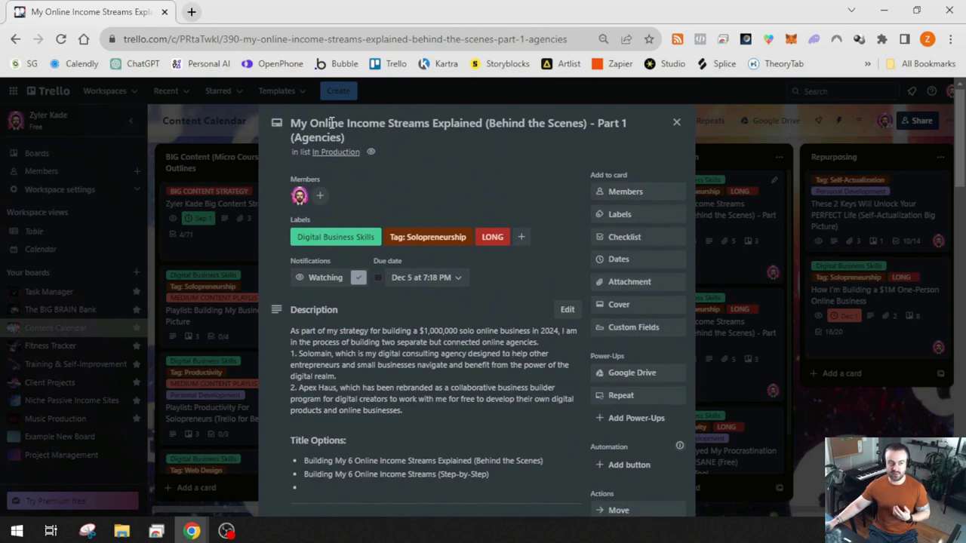
{"action": "left_click", "coordinate": [830, 299]}
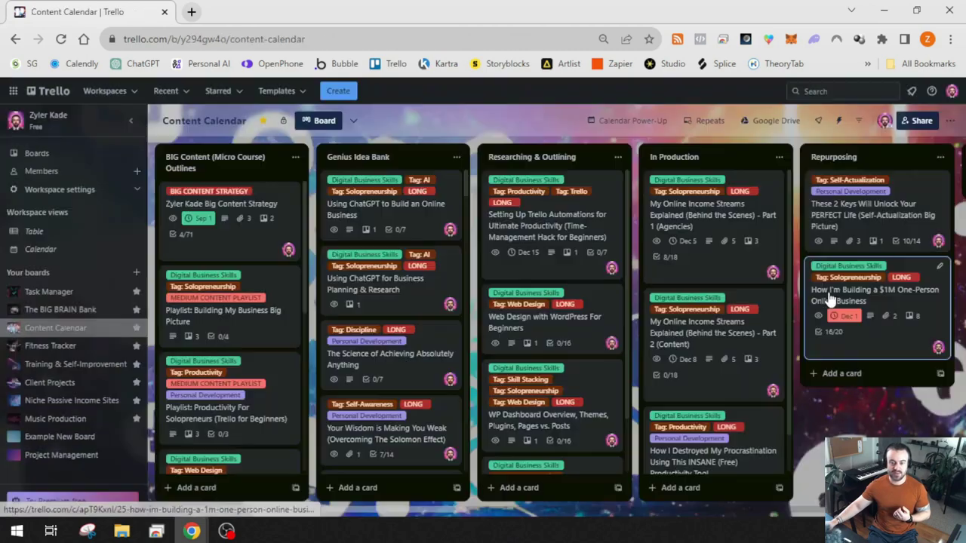
View the $1M One-Person Online Business card, then reopen Part 1 and begin adding an attachment
{"action": "left_click", "coordinate": [845, 301]}
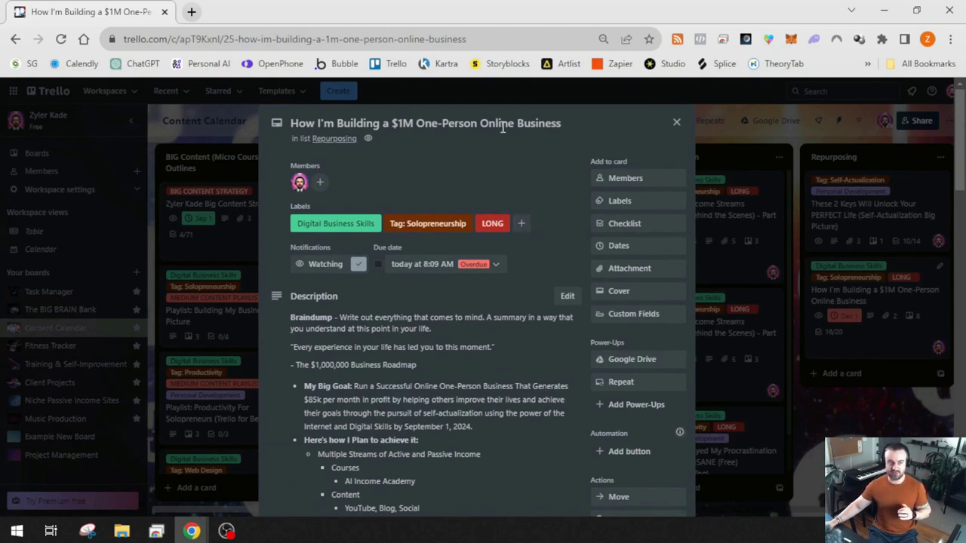
{"action": "left_click", "coordinate": [677, 124]}
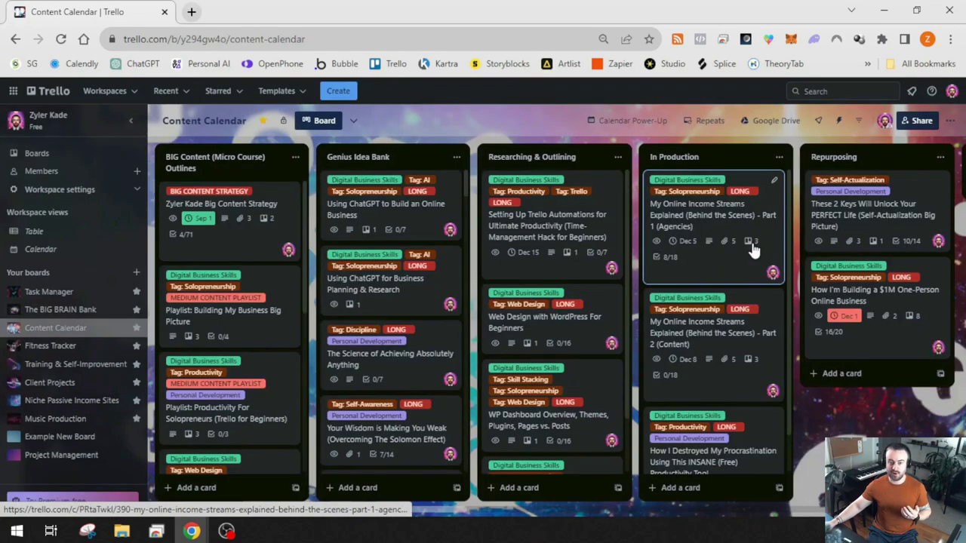
{"action": "left_click", "coordinate": [706, 225]}
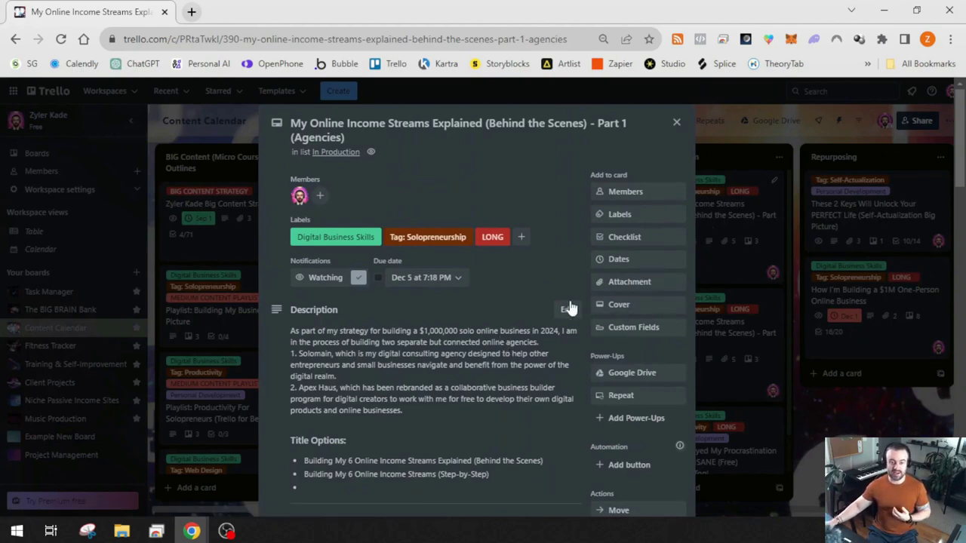
{"action": "left_click", "coordinate": [647, 283]}
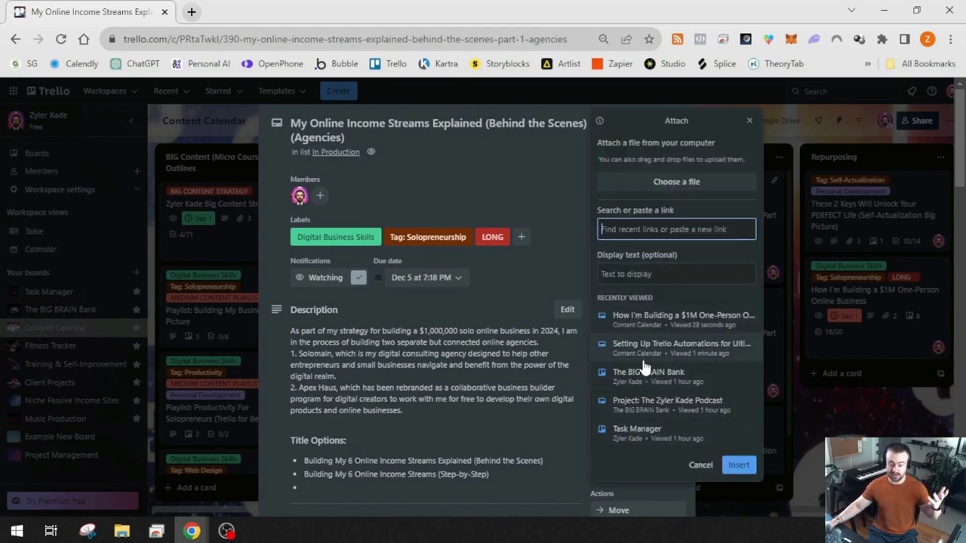
Dismiss the Attach panel, scroll to the three linked Trello card attachments, and close the card
{"action": "key", "text": "Escape"}
{"action": "scroll", "coordinate": [506, 390], "scroll_direction": "down", "scroll_amount": 12}
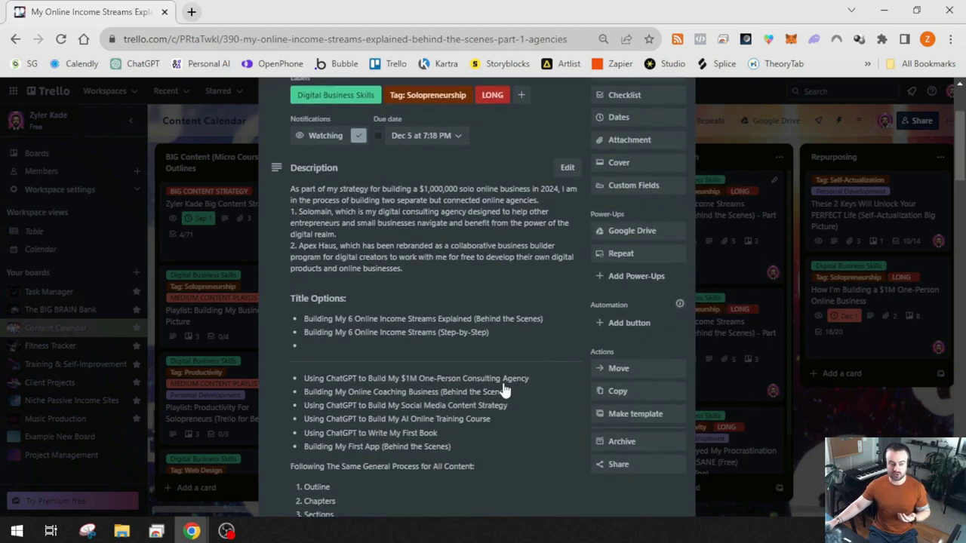
{"action": "scroll", "coordinate": [509, 387], "scroll_direction": "down", "scroll_amount": 5}
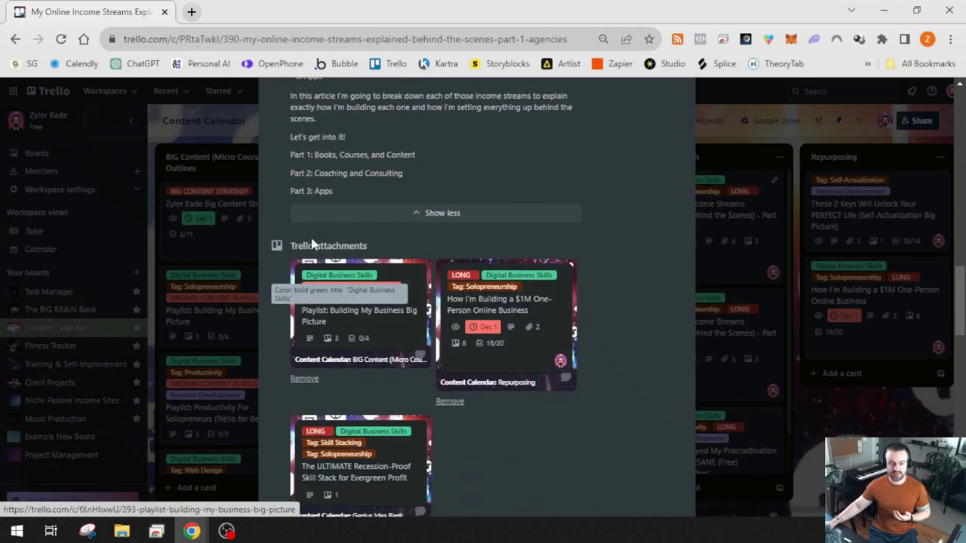
{"action": "scroll", "coordinate": [371, 313], "scroll_direction": "down", "scroll_amount": 1}
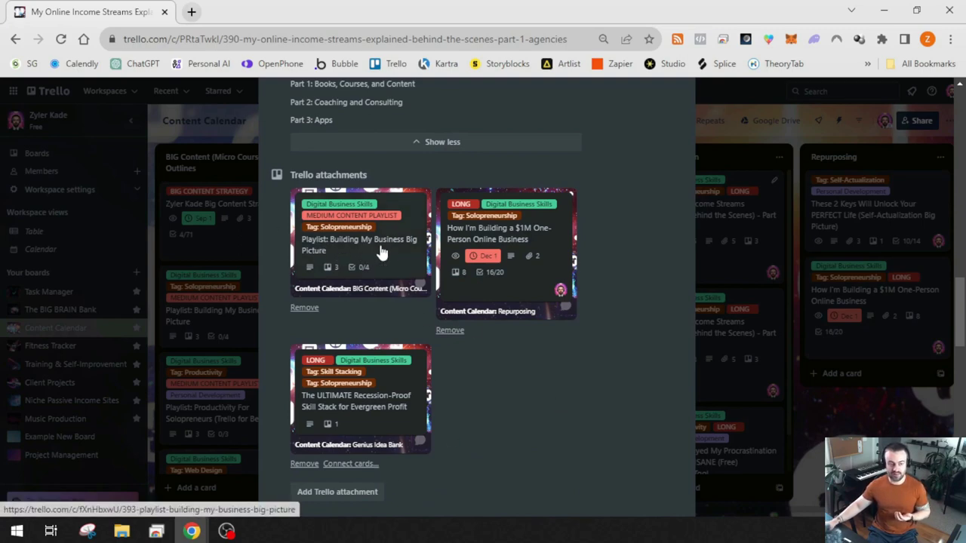
{"action": "left_click", "coordinate": [190, 254]}
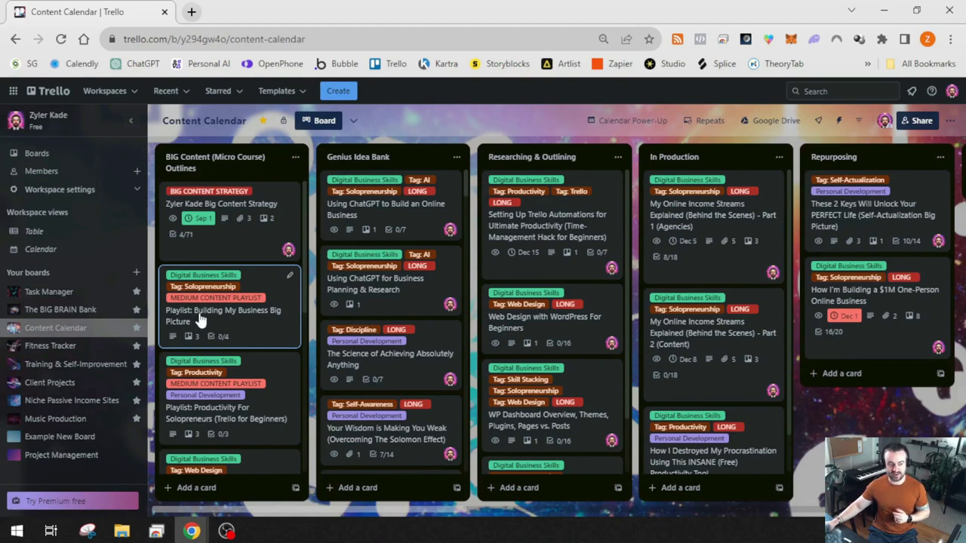
Review the Playlist card's linked cards and checklists, then follow its Part 1 attachment
{"action": "left_click", "coordinate": [264, 323]}
{"action": "scroll", "coordinate": [453, 320], "scroll_direction": "down", "scroll_amount": 10}
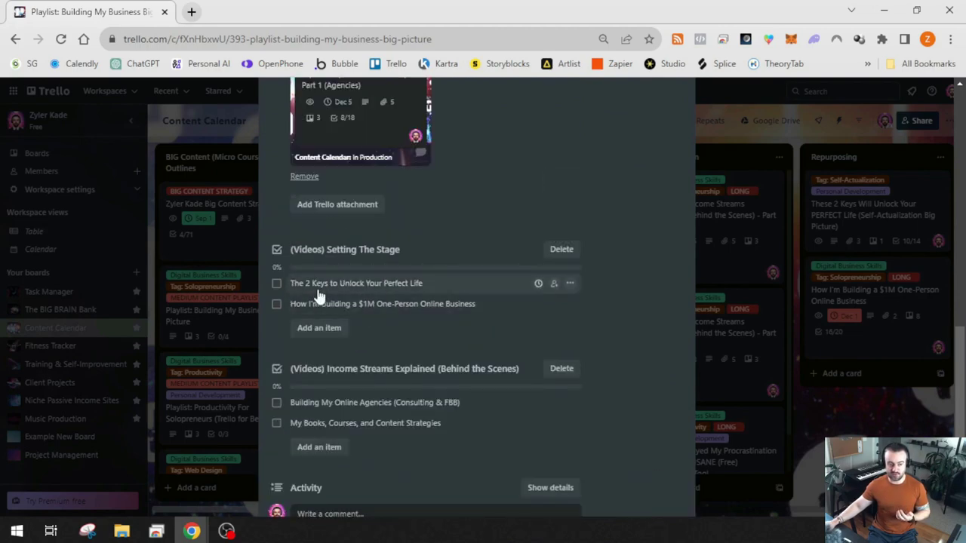
{"action": "scroll", "coordinate": [302, 294], "scroll_direction": "up", "scroll_amount": 4}
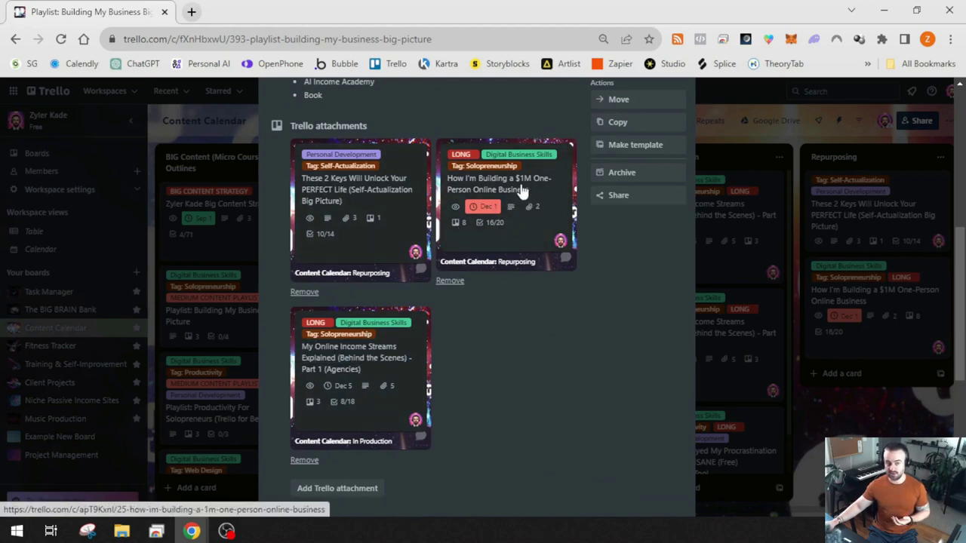
{"action": "scroll", "coordinate": [528, 226], "scroll_direction": "down", "scroll_amount": 1}
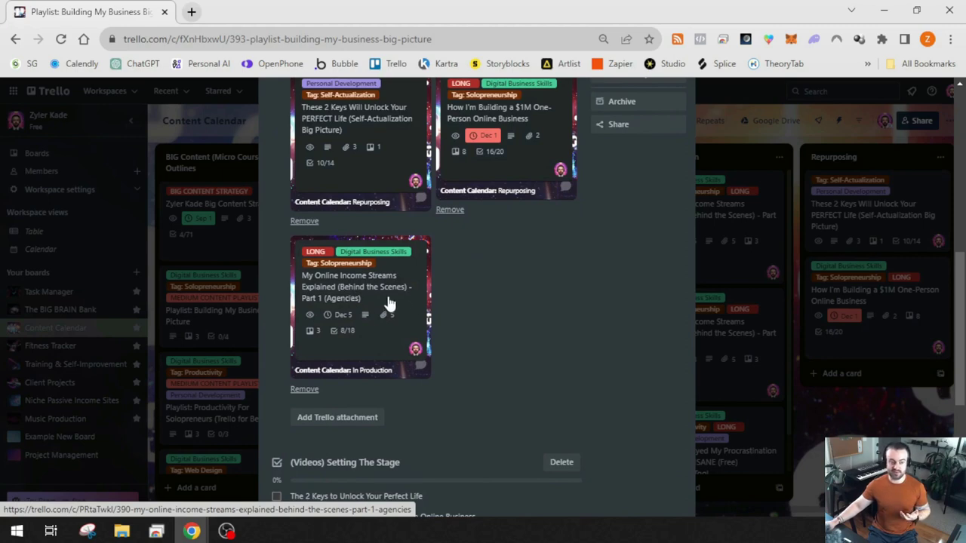
{"action": "scroll", "coordinate": [528, 187], "scroll_direction": "up", "scroll_amount": 5}
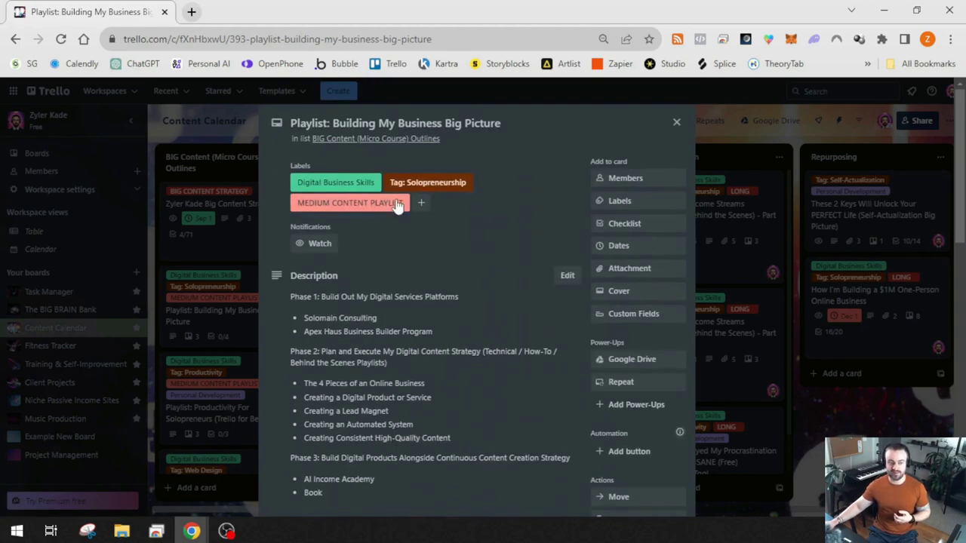
{"action": "scroll", "coordinate": [422, 212], "scroll_direction": "down", "scroll_amount": 3}
{"action": "scroll", "coordinate": [451, 265], "scroll_direction": "down", "scroll_amount": 3}
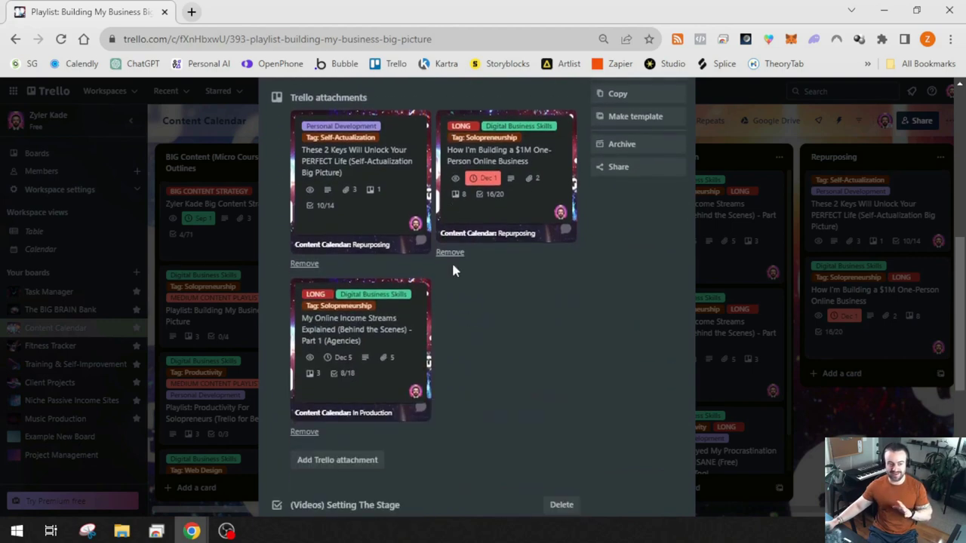
{"action": "left_click", "coordinate": [382, 336]}
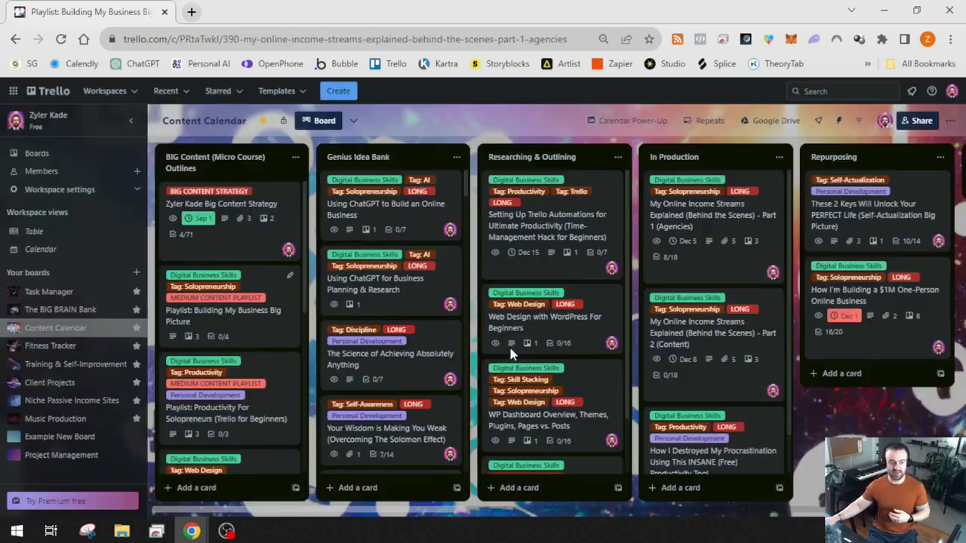
Check the Part 1 card's attachments and Attach panel display text field, then close and reopen the card
{"action": "scroll", "coordinate": [504, 361], "scroll_direction": "down", "scroll_amount": 3}
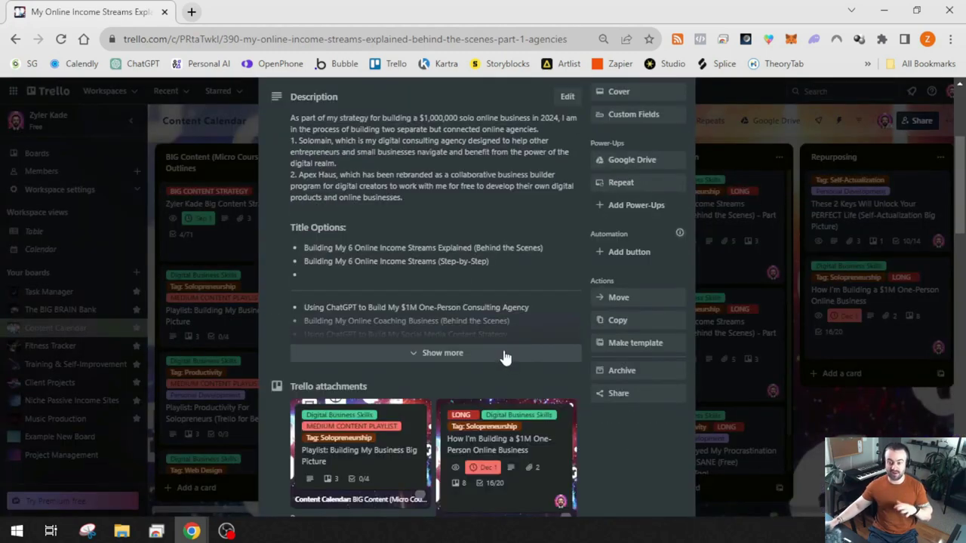
{"action": "scroll", "coordinate": [504, 357], "scroll_direction": "down", "scroll_amount": 7}
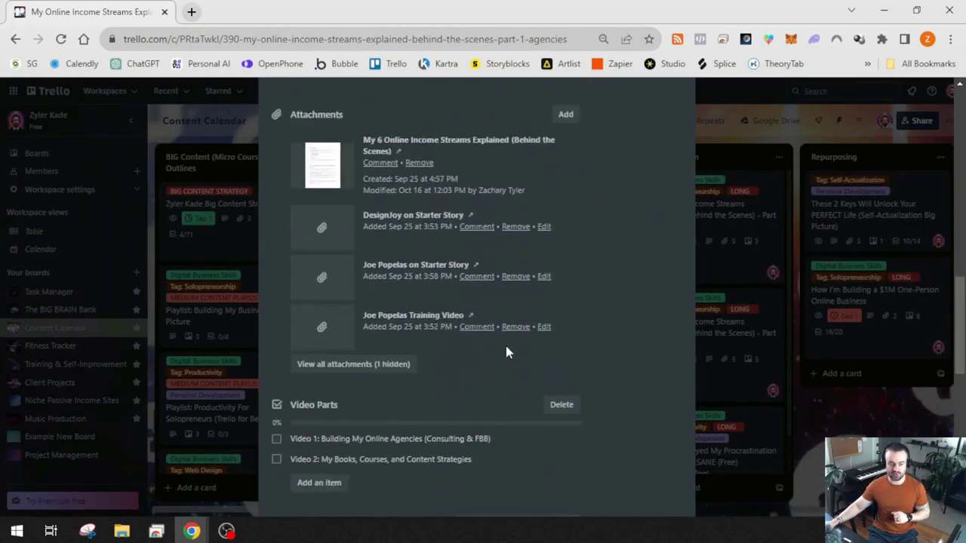
{"action": "scroll", "coordinate": [505, 345], "scroll_direction": "up", "scroll_amount": 10}
{"action": "left_click", "coordinate": [642, 281]}
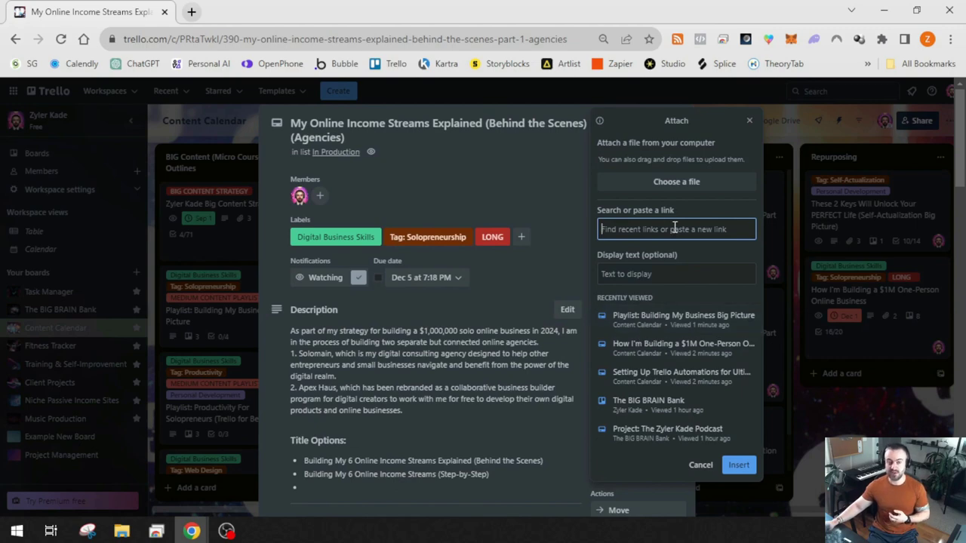
{"action": "left_click", "coordinate": [647, 275]}
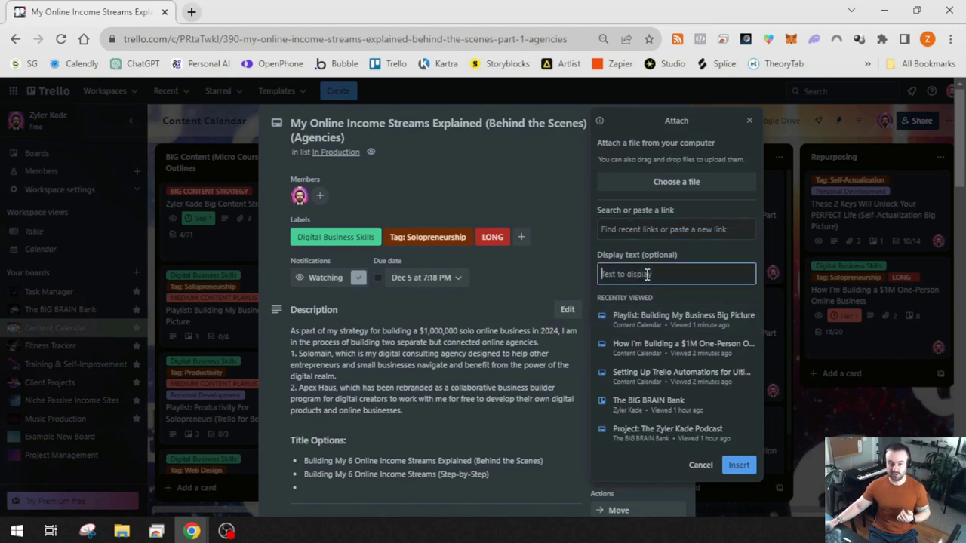
{"action": "left_click", "coordinate": [792, 332]}
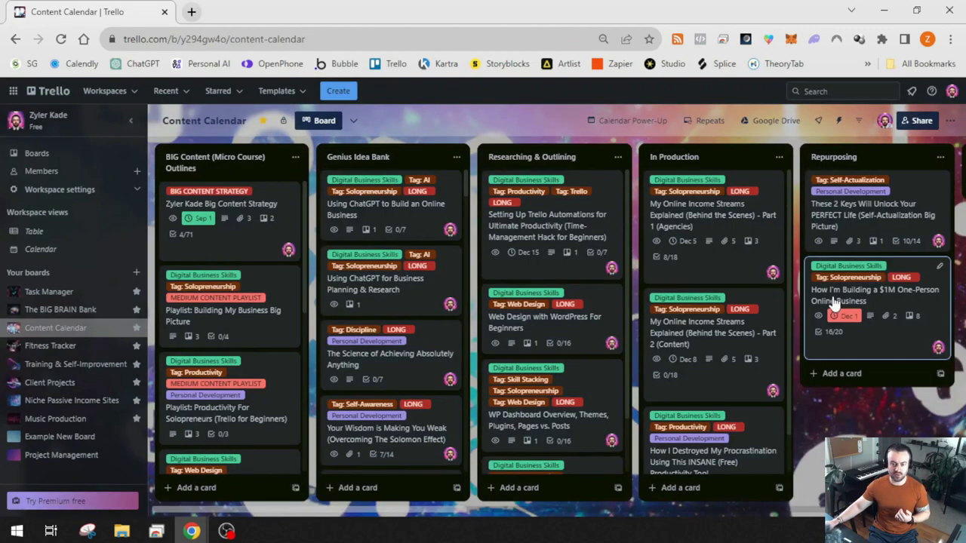
{"action": "left_click", "coordinate": [693, 216]}
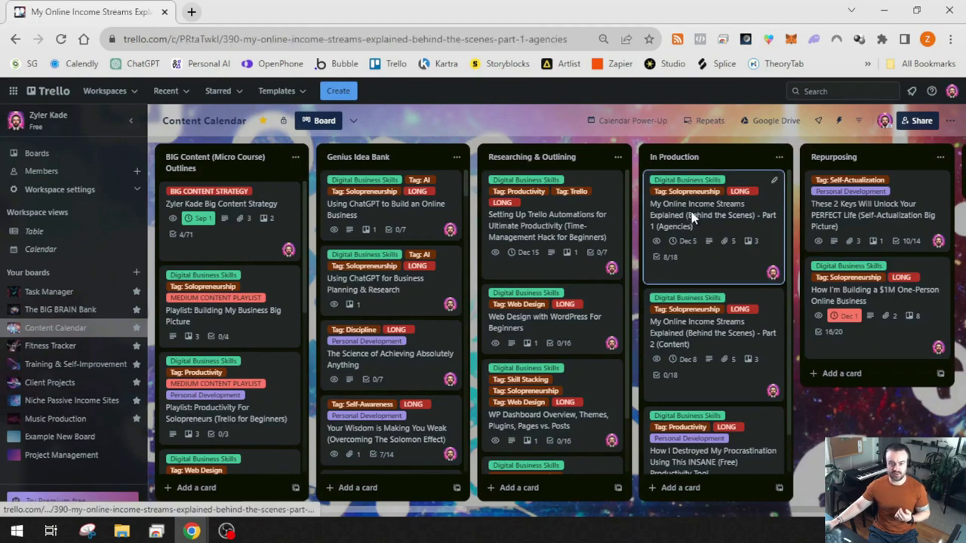
Scroll the Part 1 card's linked cards and attachments, opening and dismissing the Attach panel without adding anything
{"action": "scroll", "coordinate": [483, 317], "scroll_direction": "down", "scroll_amount": 3}
{"action": "scroll", "coordinate": [456, 343], "scroll_direction": "down", "scroll_amount": 8}
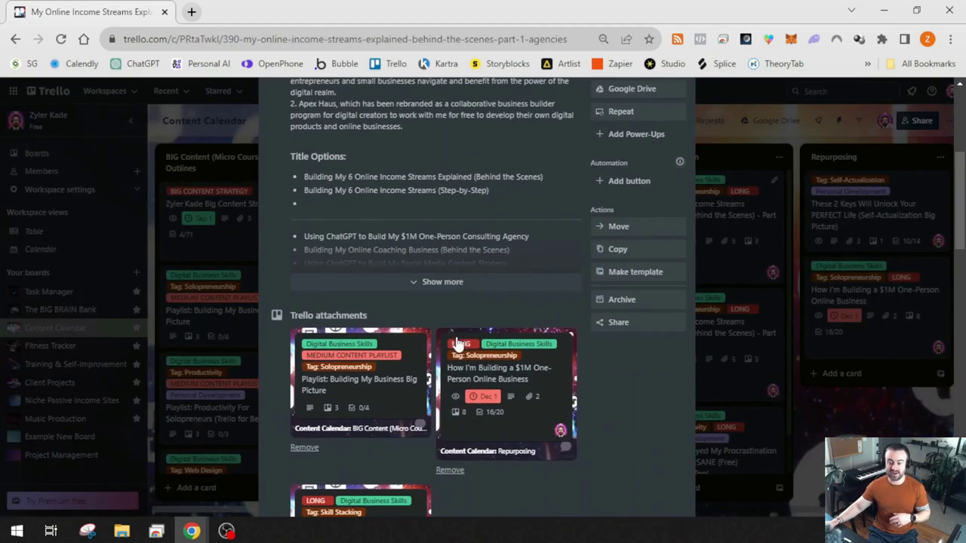
{"action": "scroll", "coordinate": [456, 342], "scroll_direction": "up", "scroll_amount": 1}
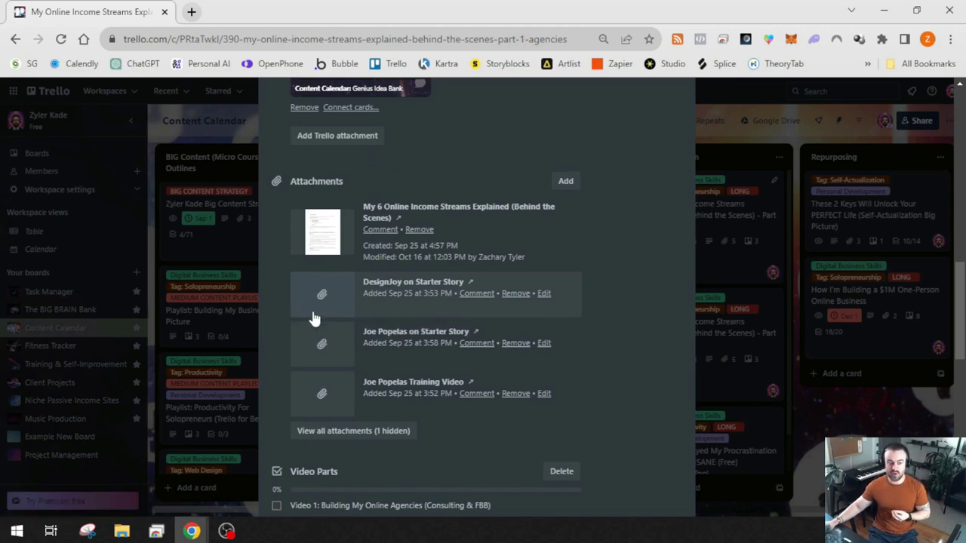
{"action": "scroll", "coordinate": [579, 305], "scroll_direction": "up", "scroll_amount": 4}
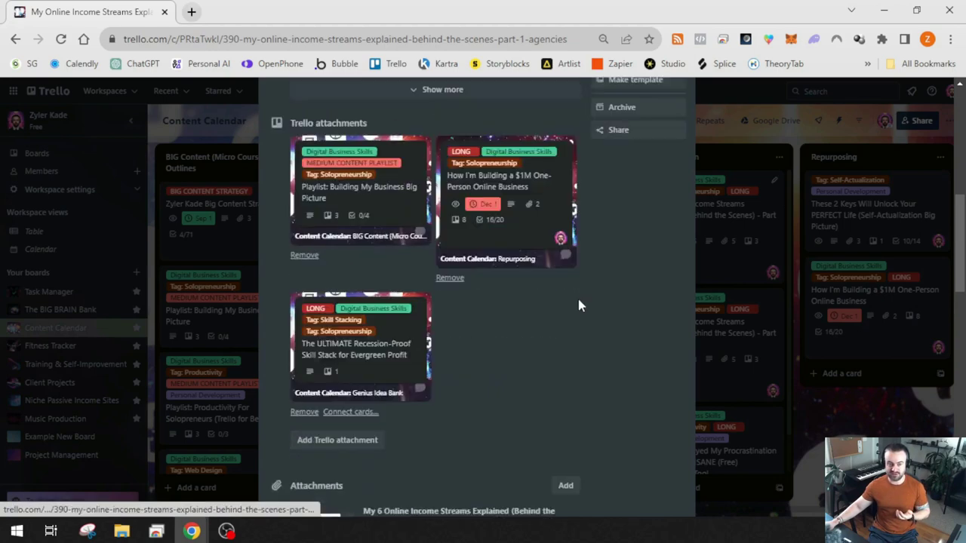
{"action": "scroll", "coordinate": [579, 306], "scroll_direction": "up", "scroll_amount": 6}
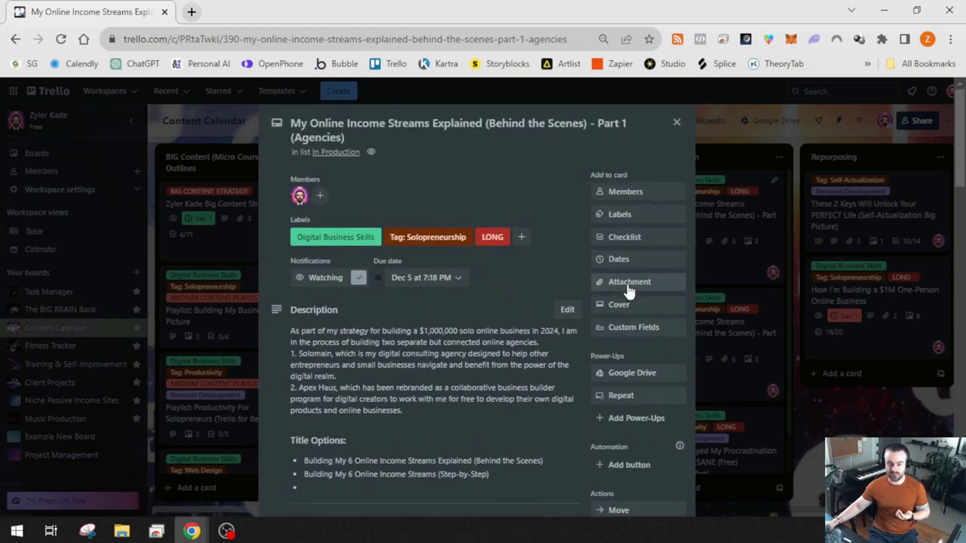
{"action": "left_click", "coordinate": [629, 287]}
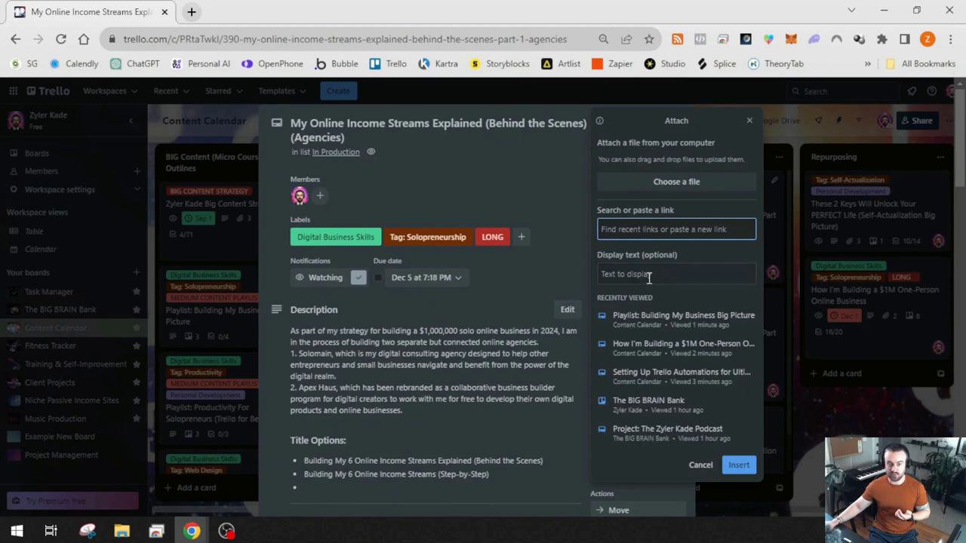
{"action": "left_click", "coordinate": [458, 381]}
{"action": "scroll", "coordinate": [452, 373], "scroll_direction": "down", "scroll_amount": 12}
{"action": "scroll", "coordinate": [443, 372], "scroll_direction": "down", "scroll_amount": 5}
Open a Starter Story attachment link in a new tab and return to the Trello card
{"action": "left_click", "coordinate": [381, 353]}
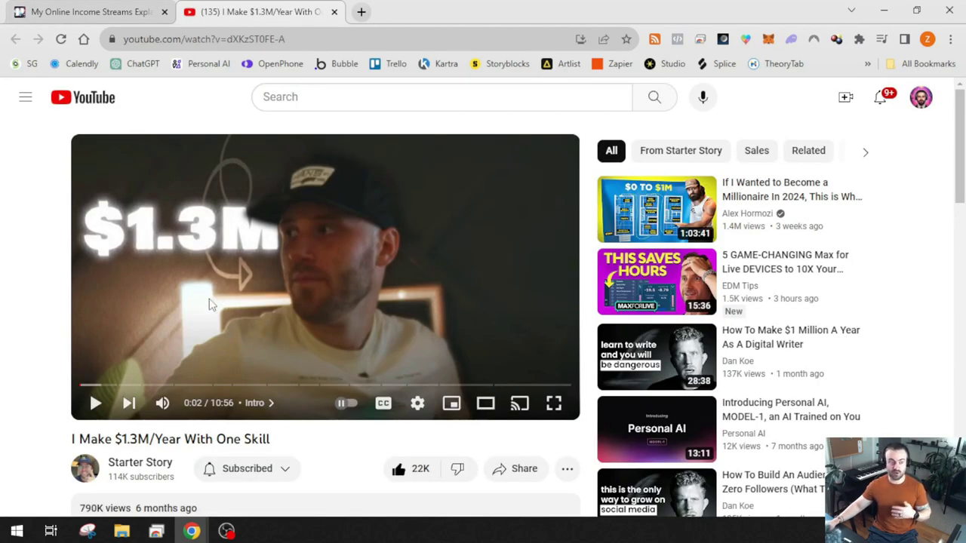
{"action": "left_click", "coordinate": [114, 11]}
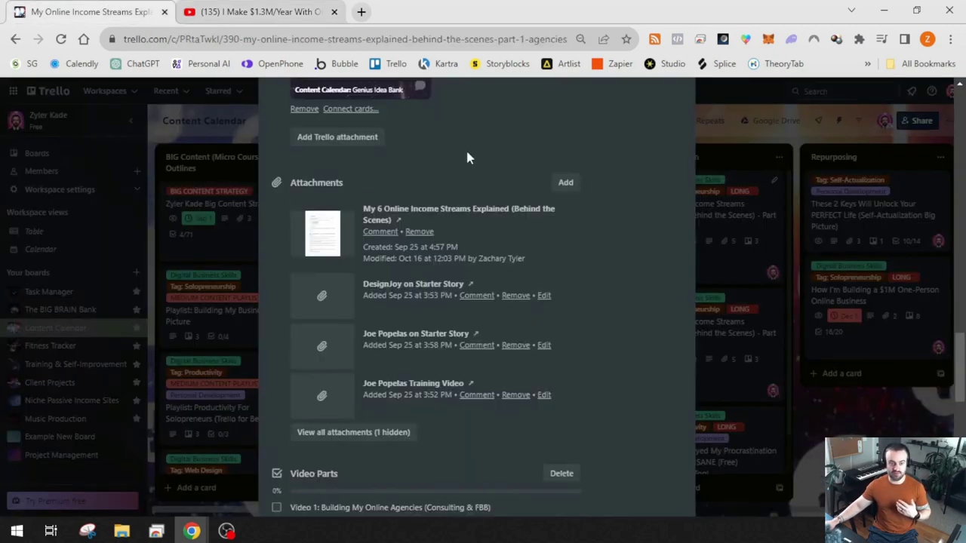
{"action": "scroll", "coordinate": [523, 371], "scroll_direction": "up", "scroll_amount": 5}
{"action": "scroll", "coordinate": [570, 289], "scroll_direction": "down", "scroll_amount": 5}
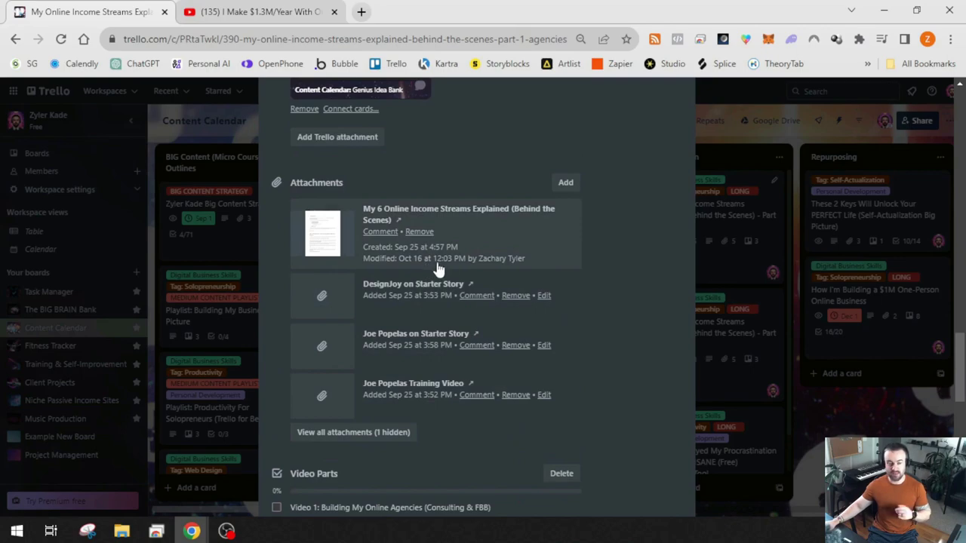
{"action": "scroll", "coordinate": [528, 343], "scroll_direction": "up", "scroll_amount": 10}
{"action": "scroll", "coordinate": [548, 340], "scroll_direction": "up", "scroll_amount": 10}
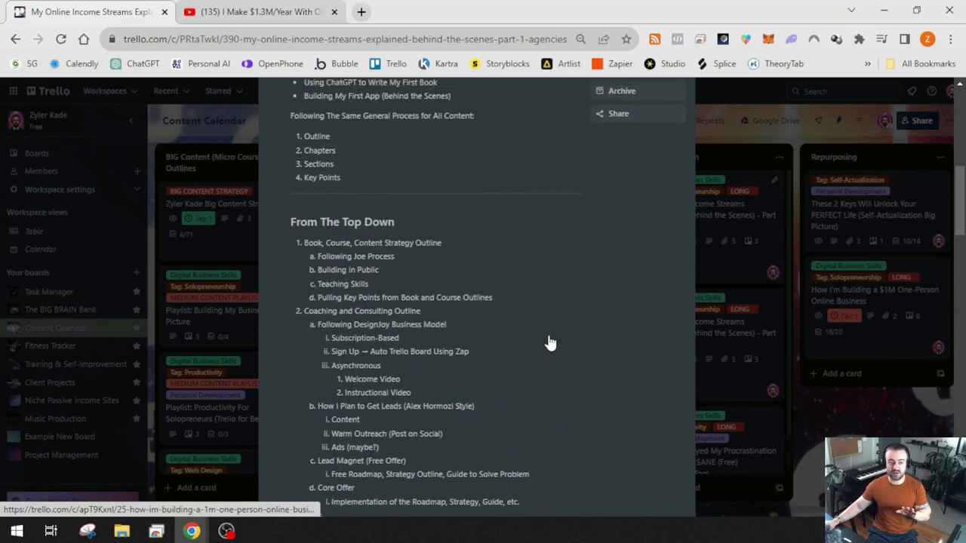
{"action": "scroll", "coordinate": [514, 345], "scroll_direction": "down", "scroll_amount": 8}
{"action": "scroll", "coordinate": [513, 349], "scroll_direction": "up", "scroll_amount": 10}
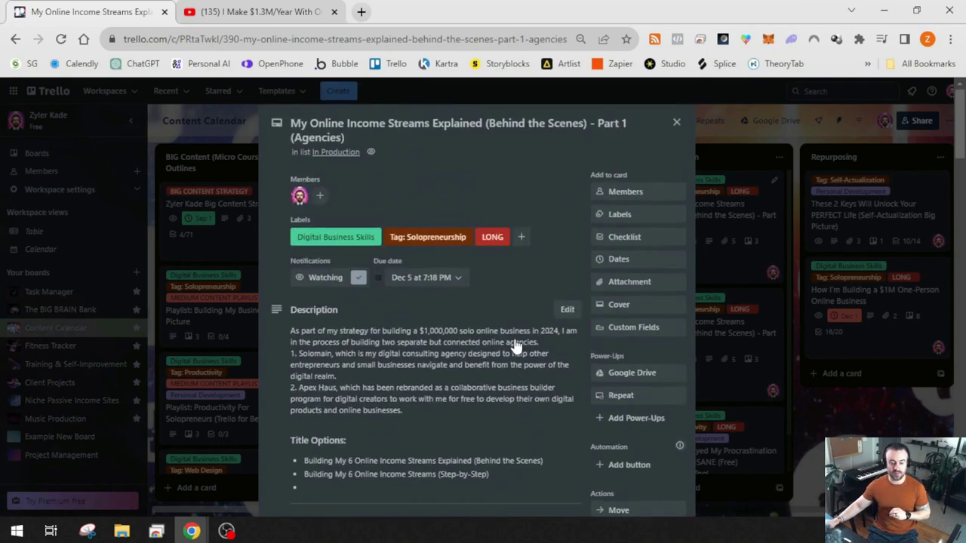
Clear the accidental text selection on the card and scroll further down it
{"action": "left_click", "coordinate": [640, 360]}
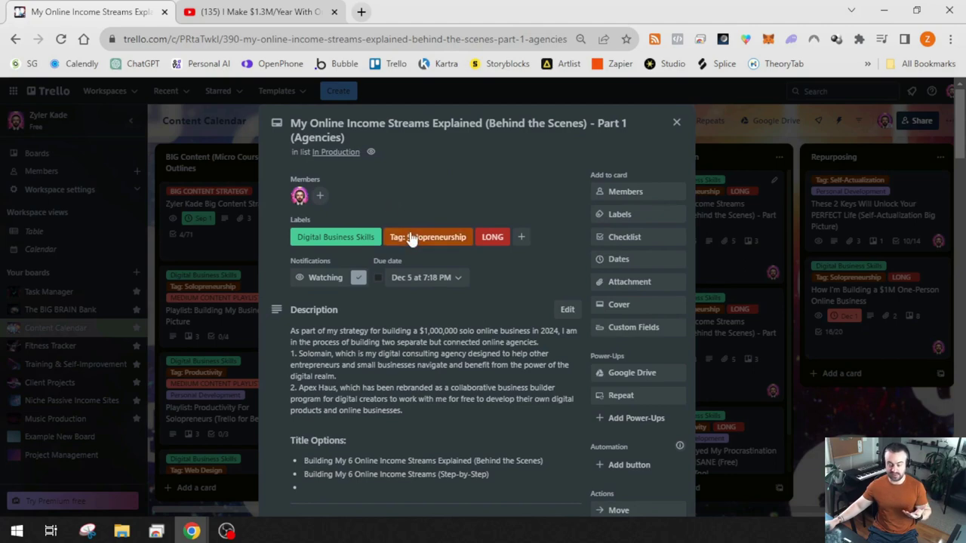
{"action": "scroll", "coordinate": [421, 365], "scroll_direction": "down", "scroll_amount": 2}
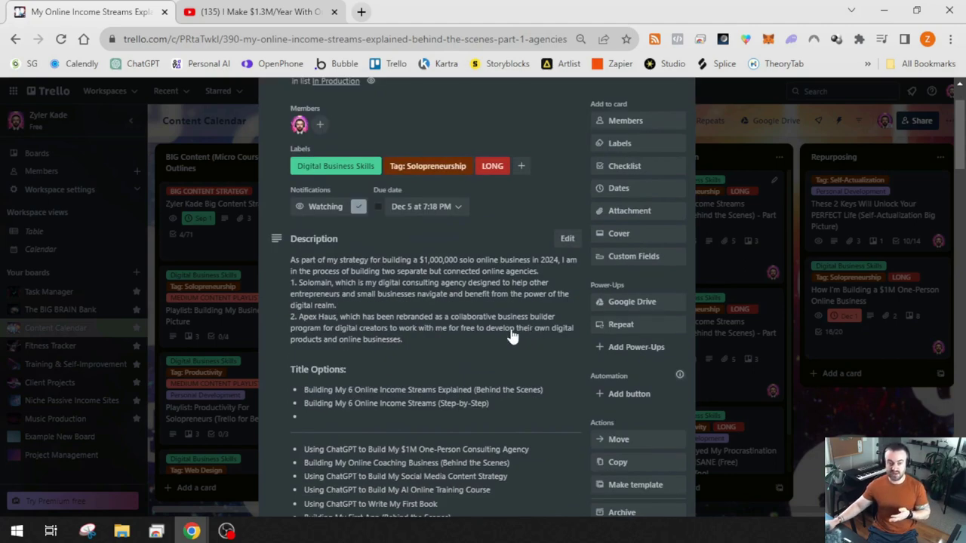
{"action": "scroll", "coordinate": [496, 347], "scroll_direction": "down", "scroll_amount": 5}
{"action": "scroll", "coordinate": [494, 348], "scroll_direction": "down", "scroll_amount": 5}
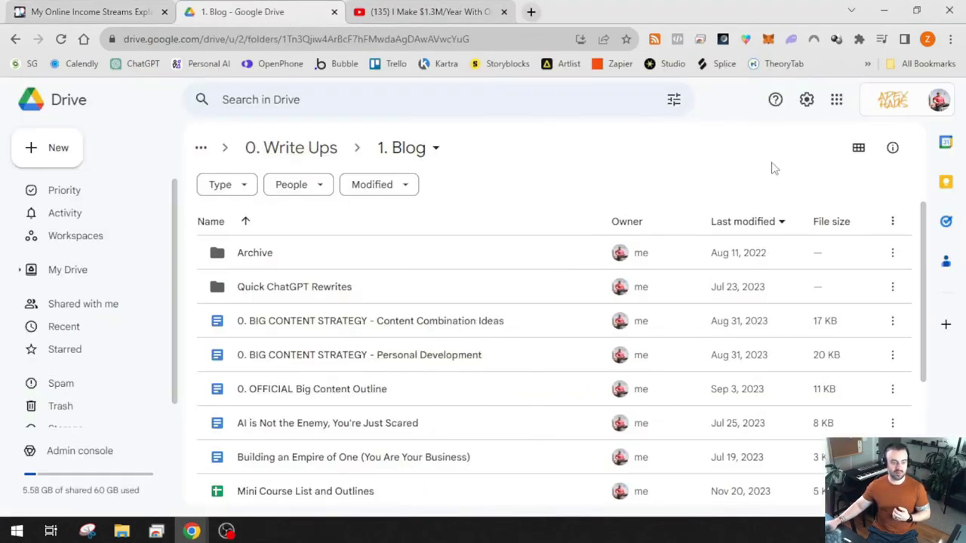
Select the My 6 Online Income Streams Explained document in the 1. Blog Drive folder, then return to Trello
{"action": "scroll", "coordinate": [459, 347], "scroll_direction": "down", "scroll_amount": 3}
{"action": "scroll", "coordinate": [453, 347], "scroll_direction": "up", "scroll_amount": 2}
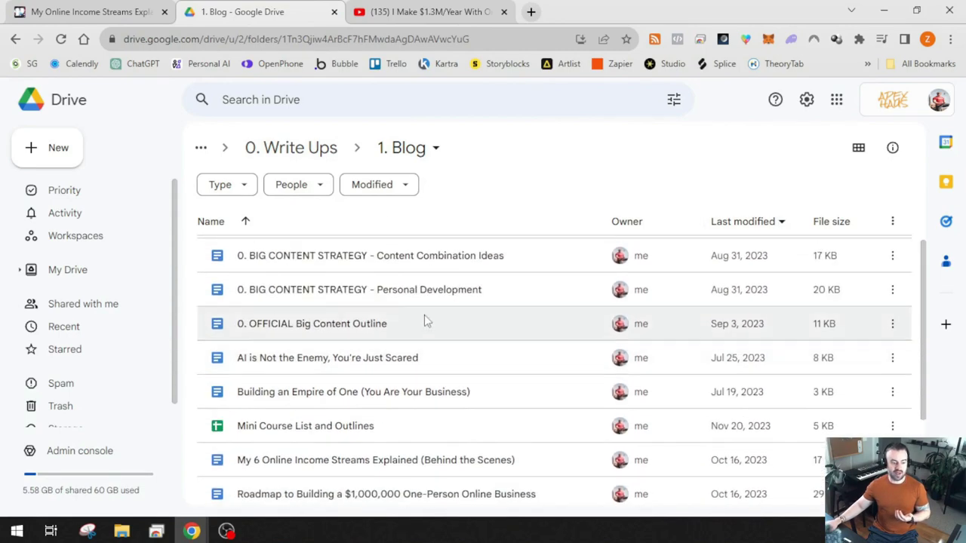
{"action": "scroll", "coordinate": [397, 362], "scroll_direction": "down", "scroll_amount": 3}
{"action": "scroll", "coordinate": [370, 423], "scroll_direction": "up", "scroll_amount": 1}
{"action": "scroll", "coordinate": [339, 468], "scroll_direction": "down", "scroll_amount": 1}
{"action": "left_click", "coordinate": [320, 321]}
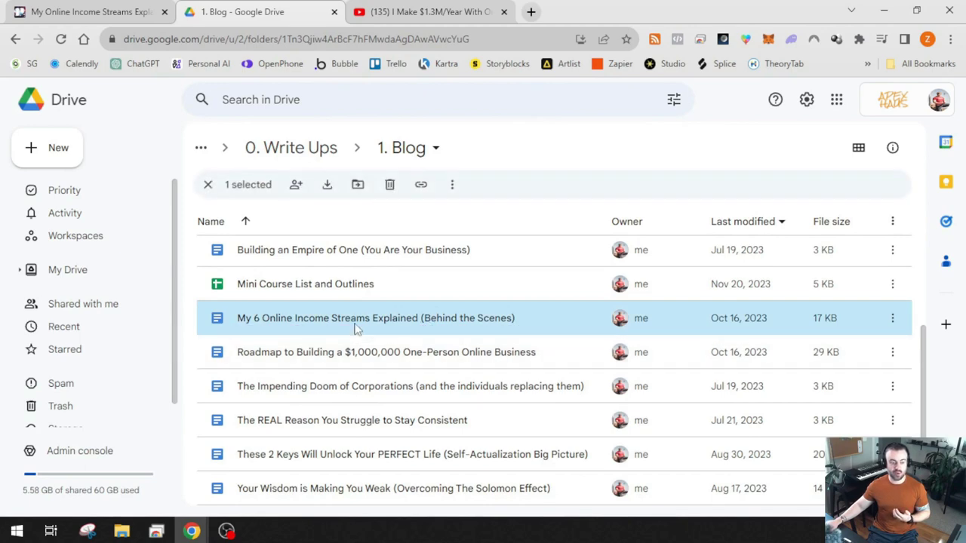
{"action": "left_click", "coordinate": [113, 11]}
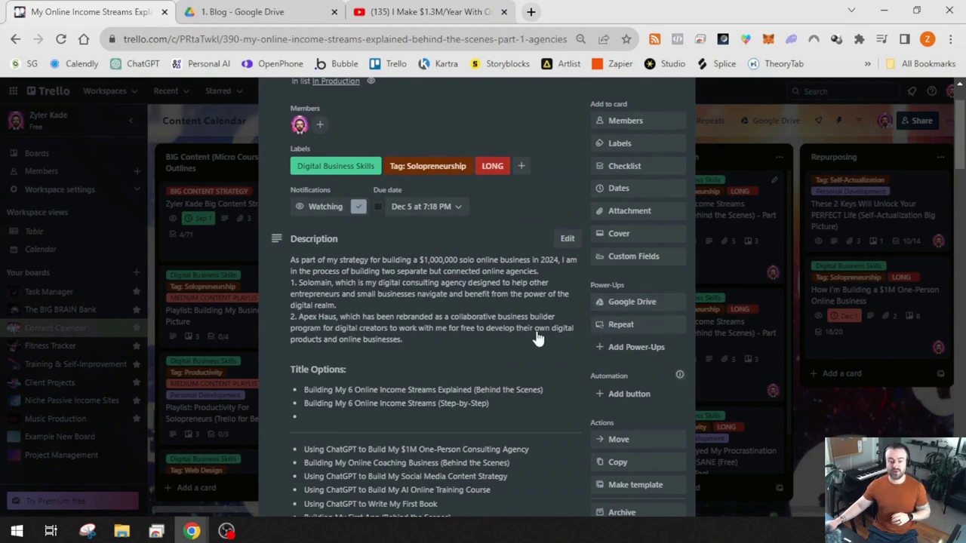
Attach the IG Reel Photos Drive folder via the Google Drive power-up and check its new card section
{"action": "key", "text": "ctrl+Tab"}
{"action": "key", "text": "ctrl+shift+Tab"}
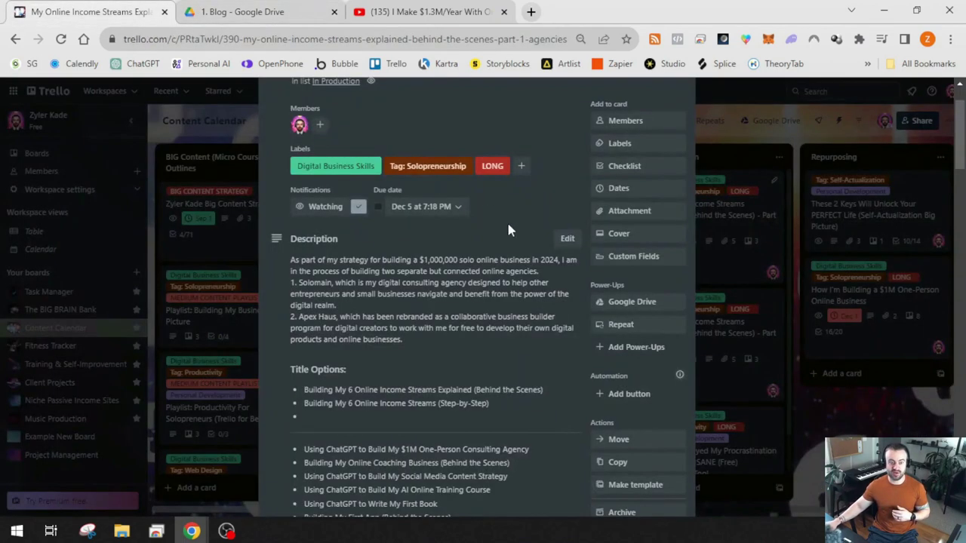
{"action": "left_click", "coordinate": [653, 305]}
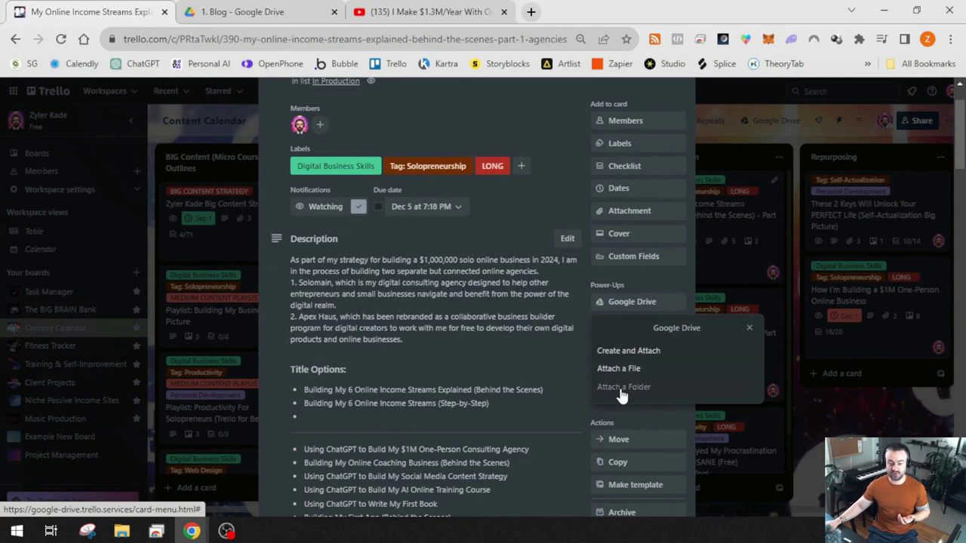
{"action": "left_click", "coordinate": [621, 388]}
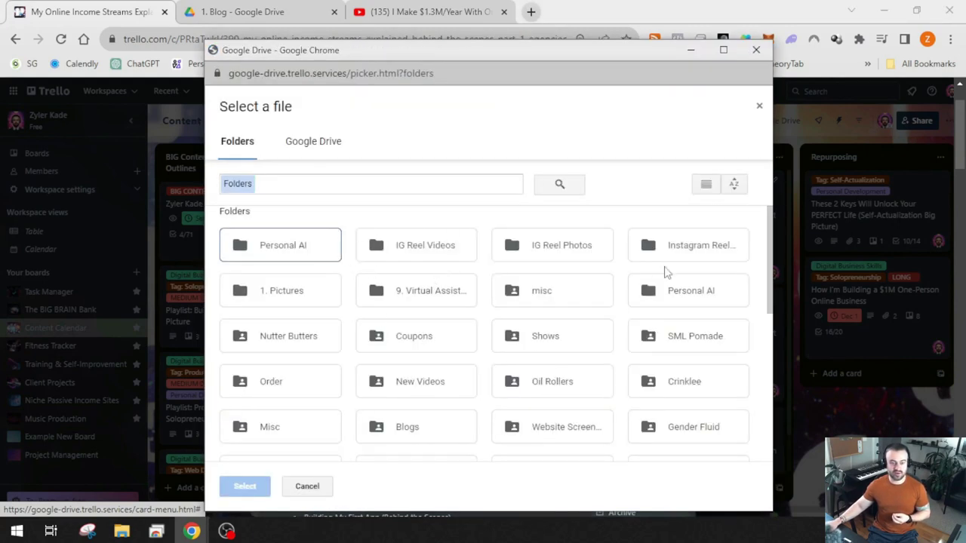
{"action": "left_click", "coordinate": [552, 245]}
{"action": "left_click", "coordinate": [244, 486]}
{"action": "scroll", "coordinate": [507, 370], "scroll_direction": "down", "scroll_amount": 5}
{"action": "scroll", "coordinate": [505, 369], "scroll_direction": "down", "scroll_amount": 15}
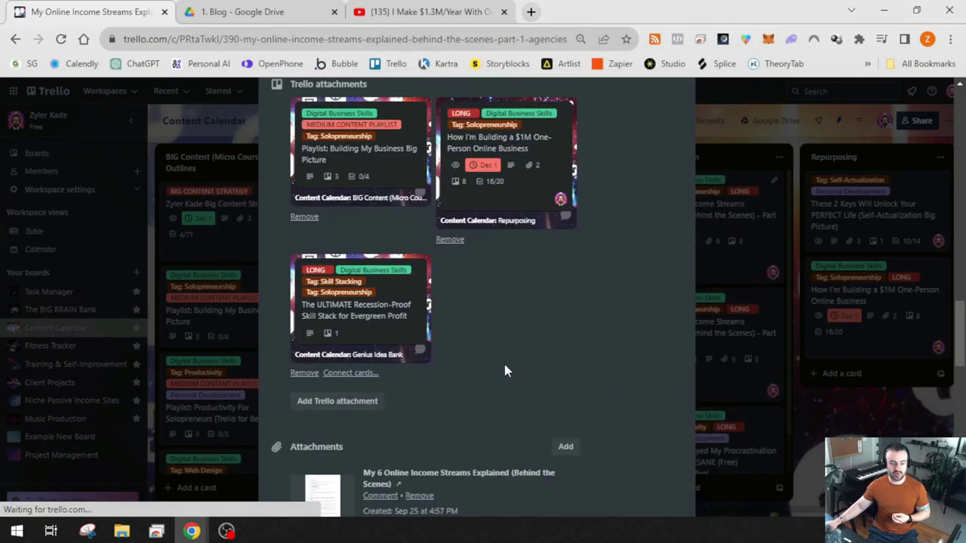
{"action": "scroll", "coordinate": [494, 361], "scroll_direction": "up", "scroll_amount": 10}
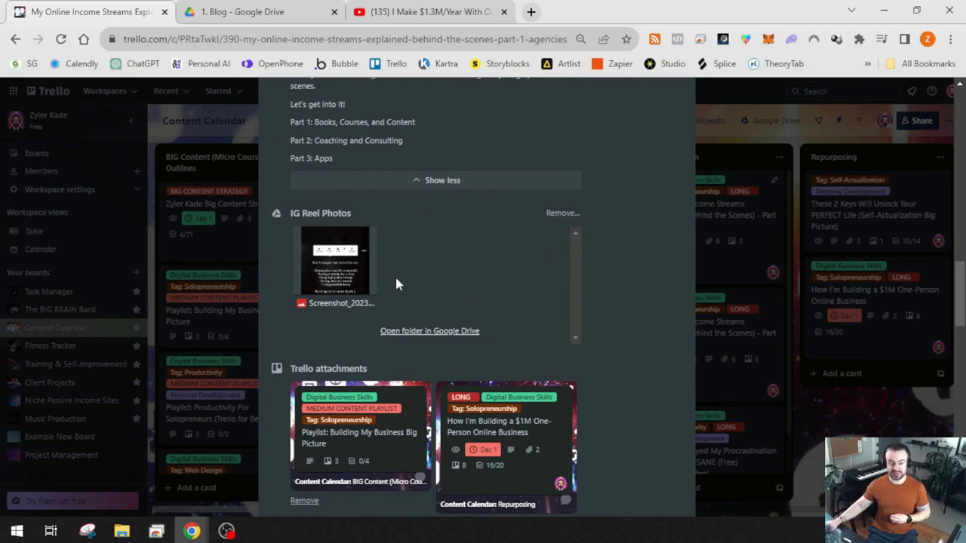
Attach the My 6 Online Income Streams Explained Google Doc as a Drive file, searching 'streams'
{"action": "scroll", "coordinate": [625, 285], "scroll_direction": "up", "scroll_amount": 10}
{"action": "left_click", "coordinate": [632, 230]}
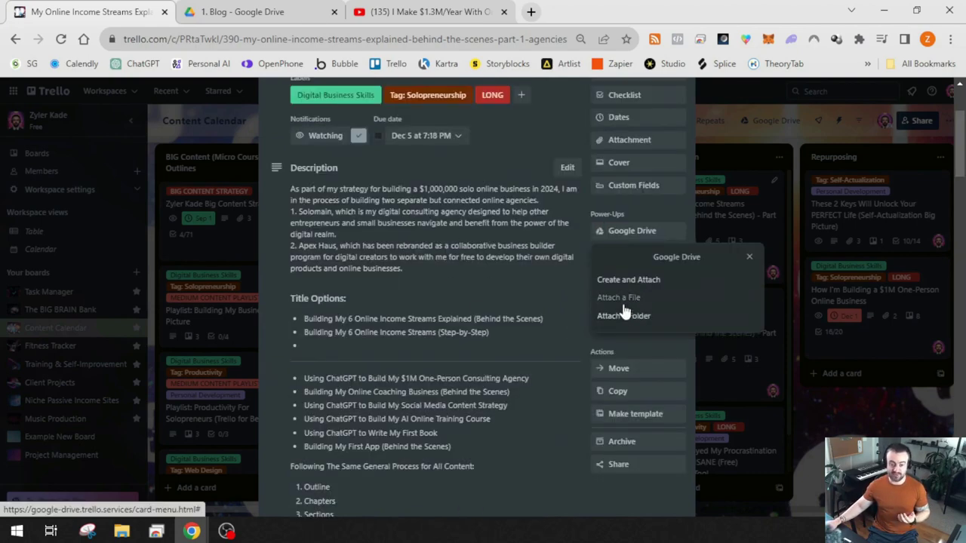
{"action": "left_click", "coordinate": [619, 298]}
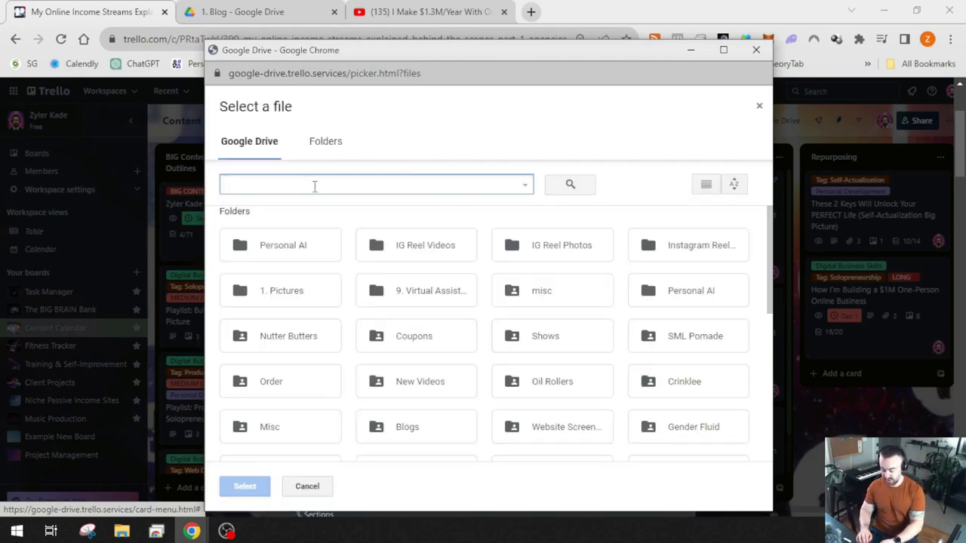
{"action": "type", "text": "streams"}
{"action": "left_click", "coordinate": [320, 240]}
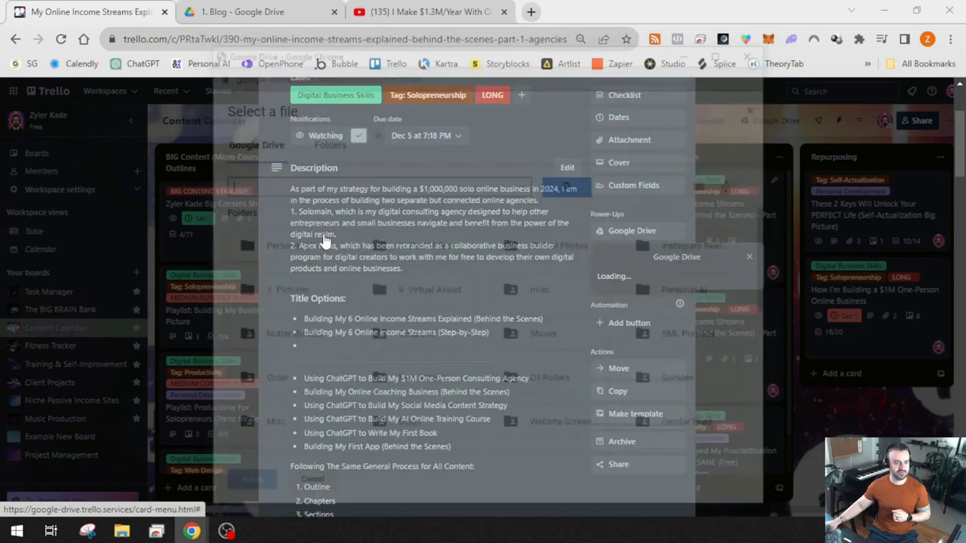
Close the 1. Blog Google Drive tab and open the card's attached income streams Google Doc
{"action": "scroll", "coordinate": [485, 277], "scroll_direction": "down", "scroll_amount": 15}
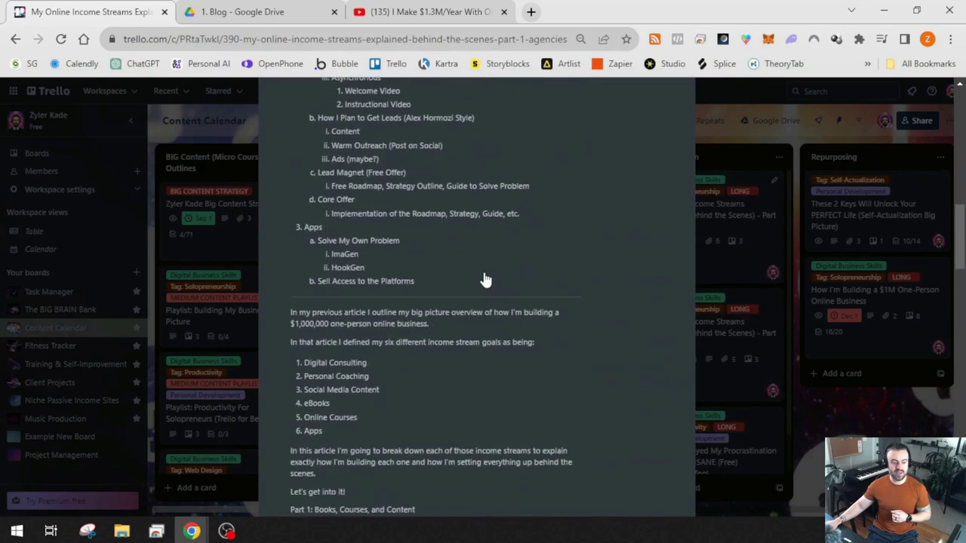
{"action": "scroll", "coordinate": [485, 276], "scroll_direction": "down", "scroll_amount": 4}
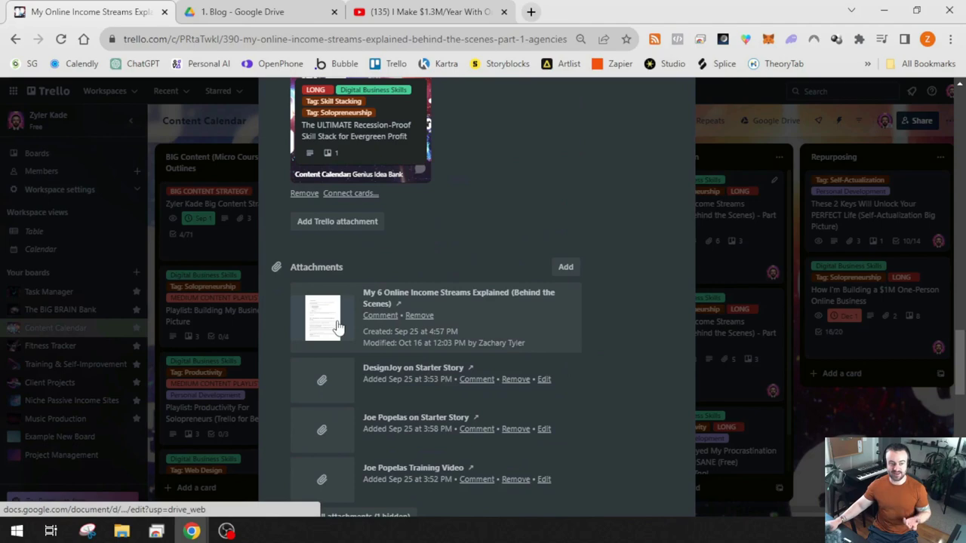
{"action": "left_click", "coordinate": [335, 12]}
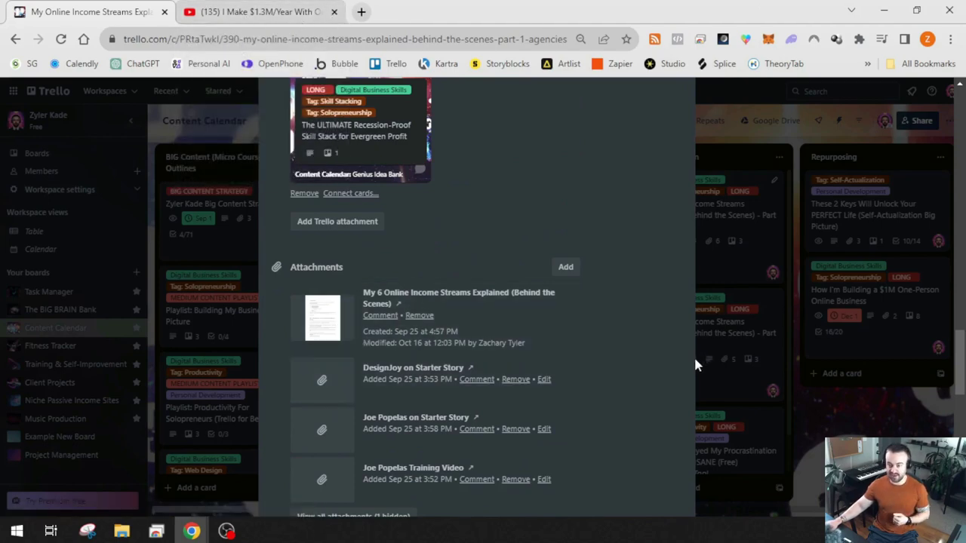
{"action": "left_click", "coordinate": [388, 329]}
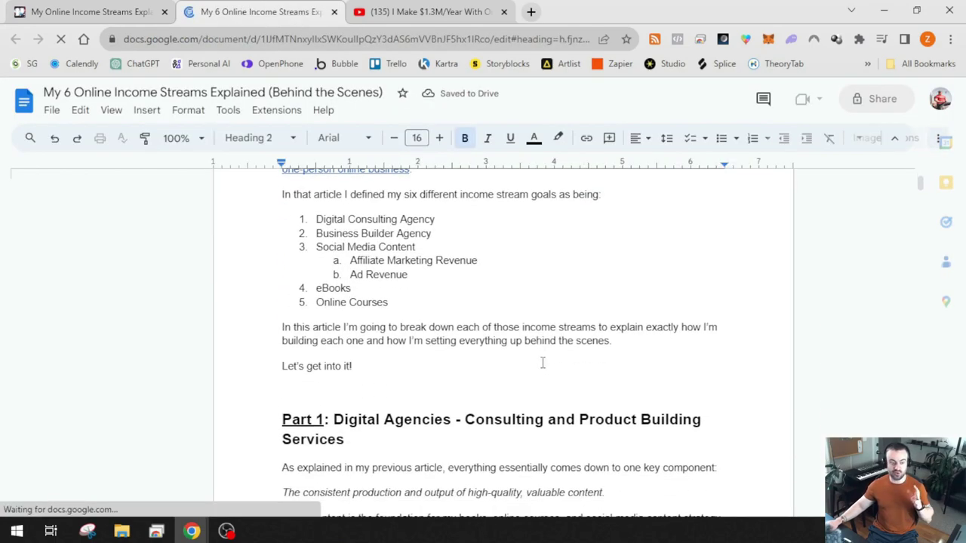
Skim the My 6 Online Income Streams Explained doc, then close its tab with Ctrl+W
{"action": "scroll", "coordinate": [453, 367], "scroll_direction": "down", "scroll_amount": 5}
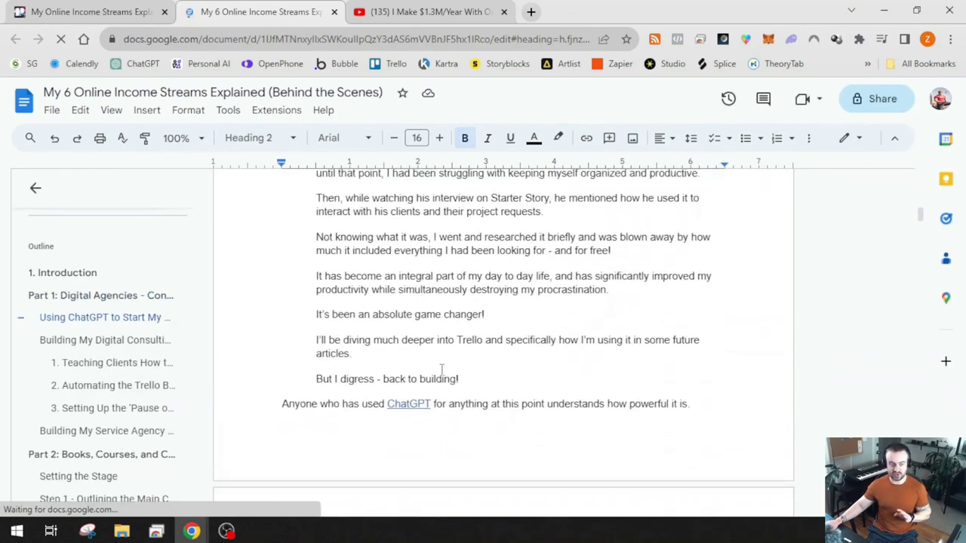
{"action": "scroll", "coordinate": [441, 369], "scroll_direction": "up", "scroll_amount": 3}
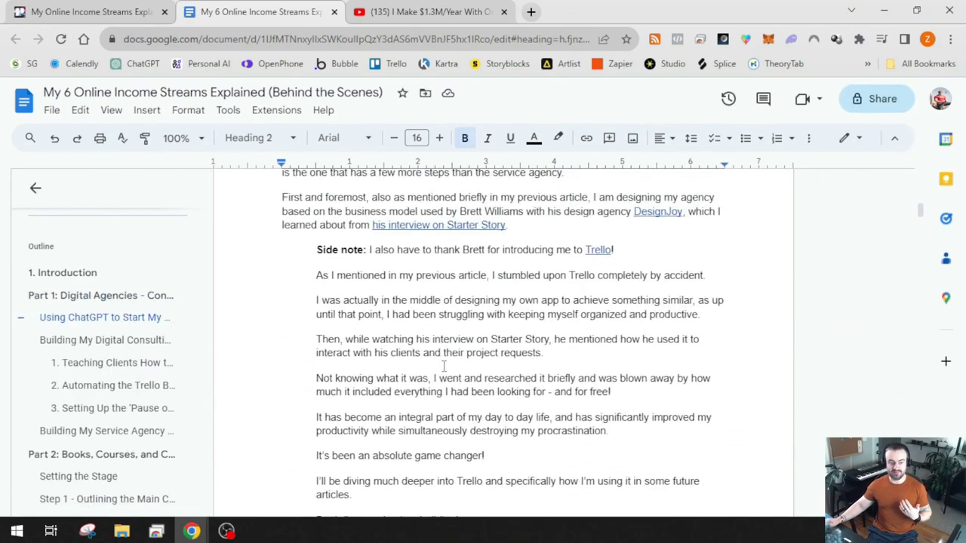
{"action": "scroll", "coordinate": [461, 332], "scroll_direction": "down", "scroll_amount": 15}
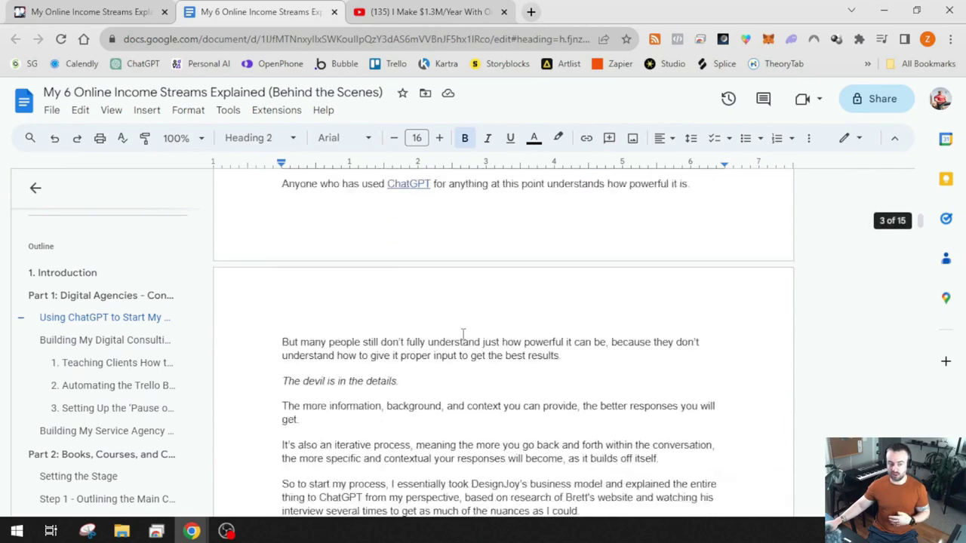
{"action": "key", "text": "ctrl+w"}
Close the Part 1 card to show the Content Calendar board with its five lists
{"action": "scroll", "coordinate": [636, 321], "scroll_direction": "up", "scroll_amount": 20}
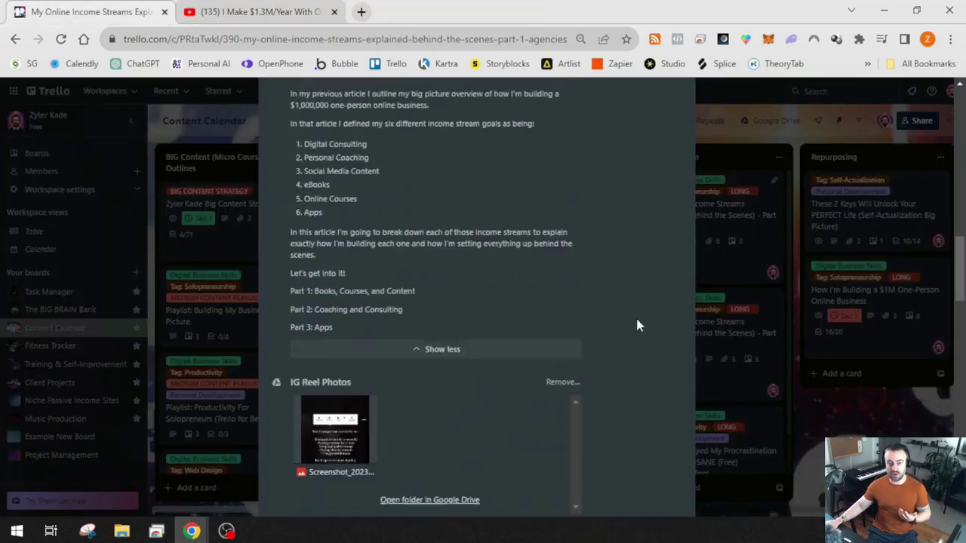
{"action": "scroll", "coordinate": [515, 416], "scroll_direction": "down", "scroll_amount": 2}
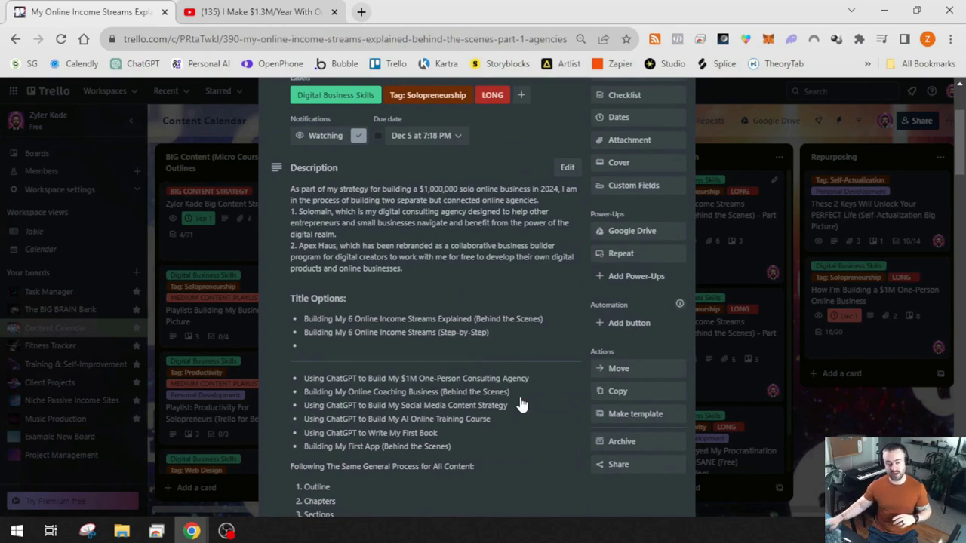
{"action": "key", "text": "Escape"}
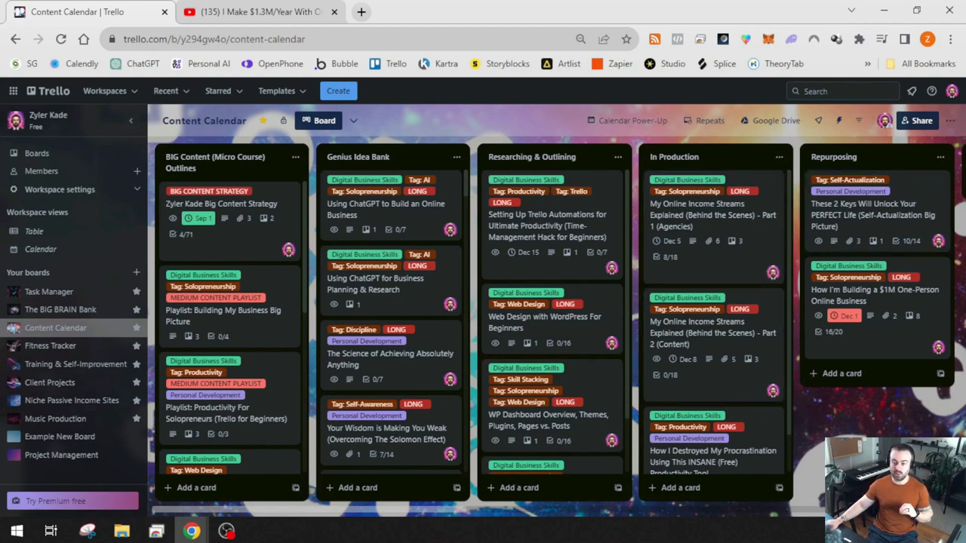
{"action": "left_click", "coordinate": [950, 121]}
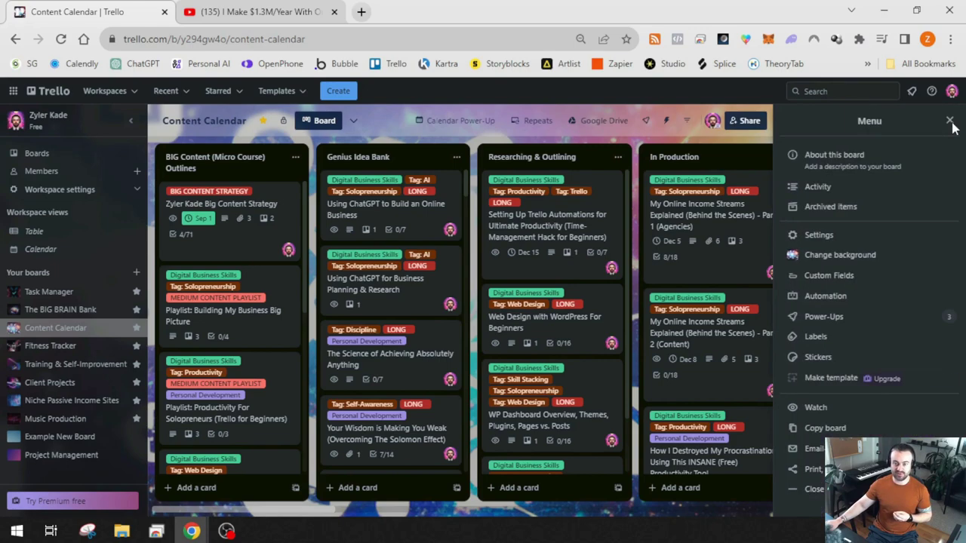
{"action": "left_click", "coordinate": [820, 318]}
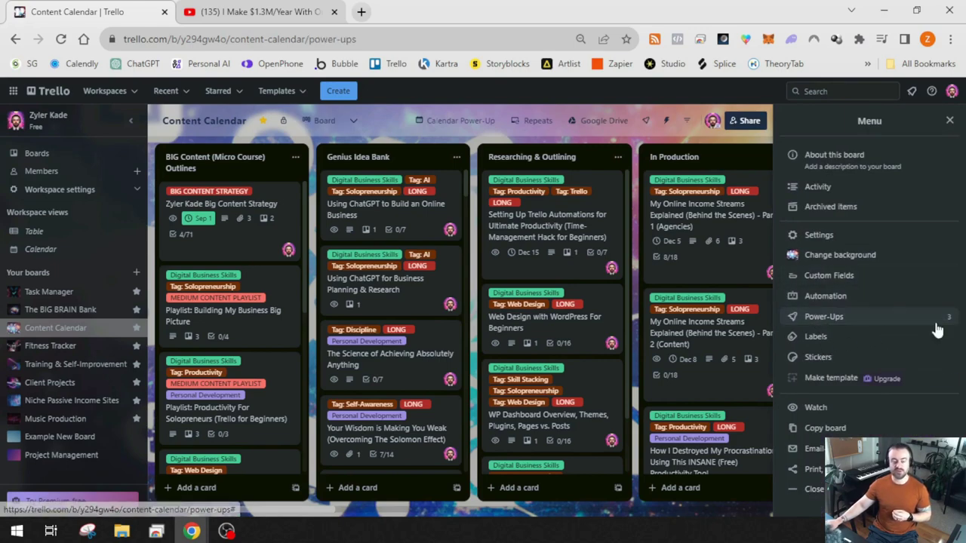
{"action": "scroll", "coordinate": [543, 321], "scroll_direction": "down", "scroll_amount": 3}
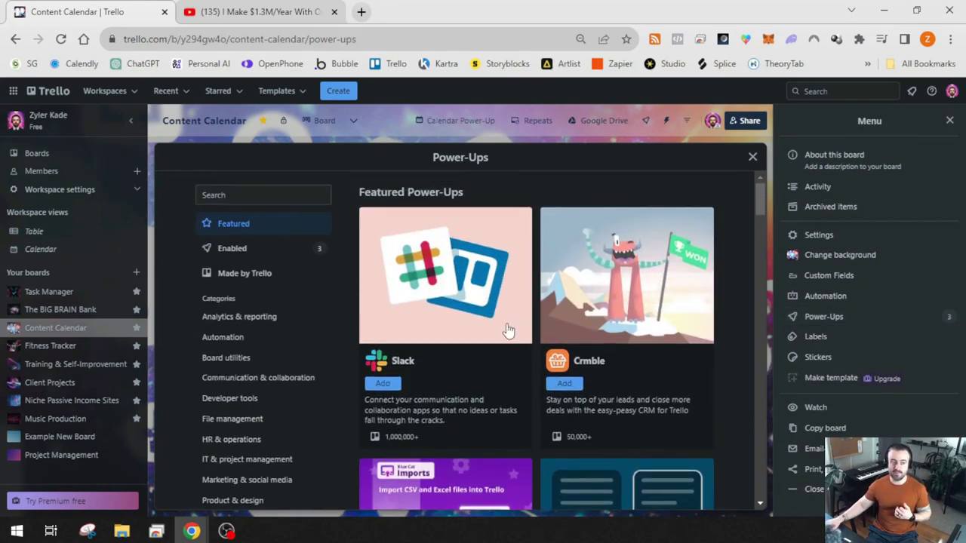
{"action": "left_click", "coordinate": [283, 194]}
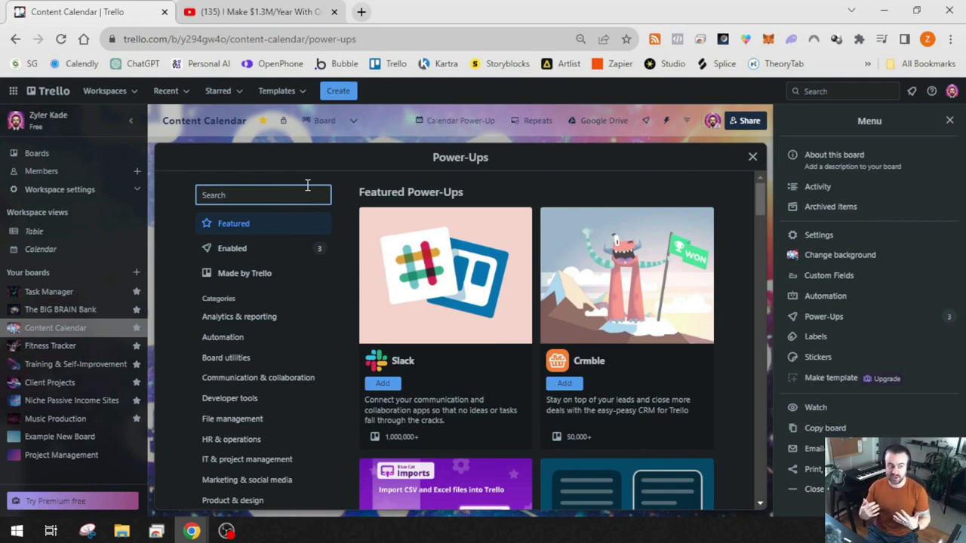
{"action": "type", "text": "ogle"}
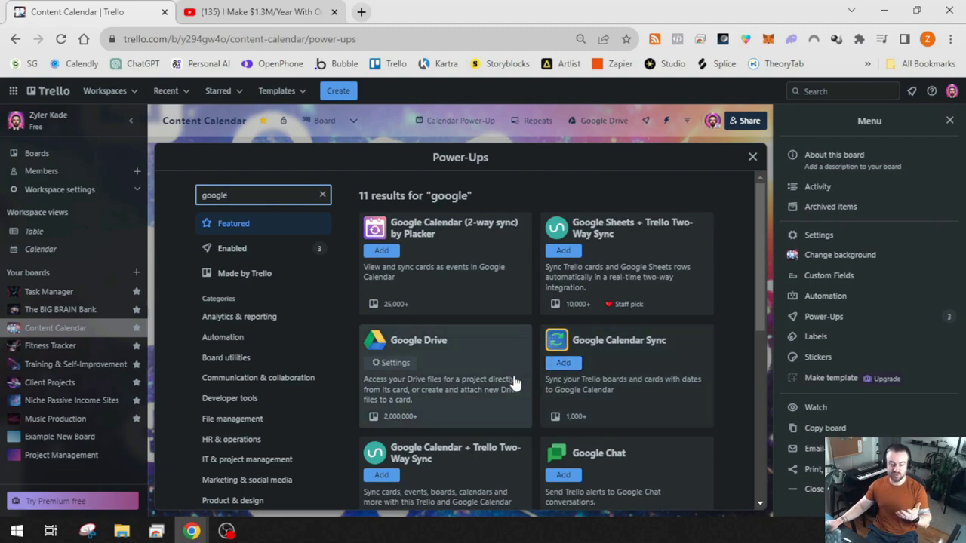
{"action": "double_click", "coordinate": [269, 197]}
{"action": "type", "text": "calendar"}
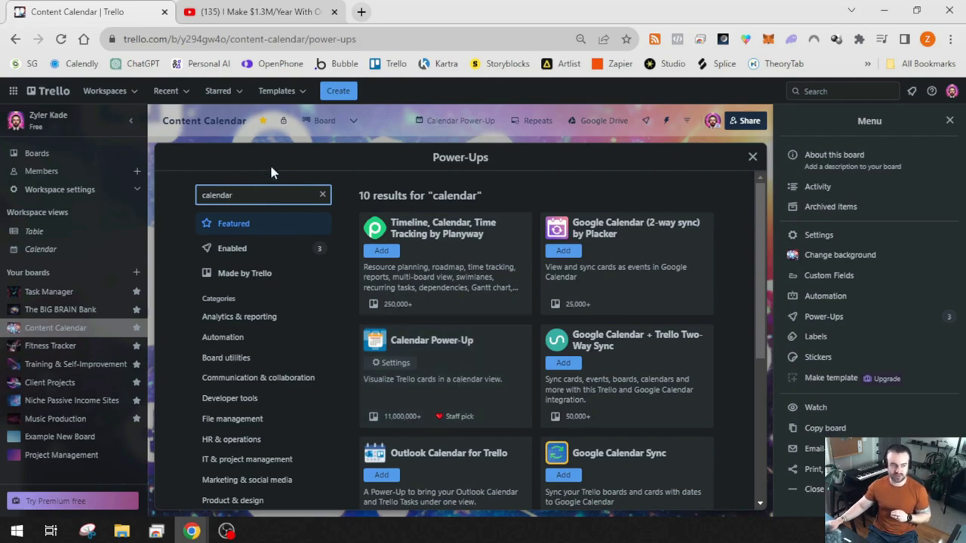
{"action": "key", "text": "ctrl+a"}
{"action": "type", "text": "repeat"}
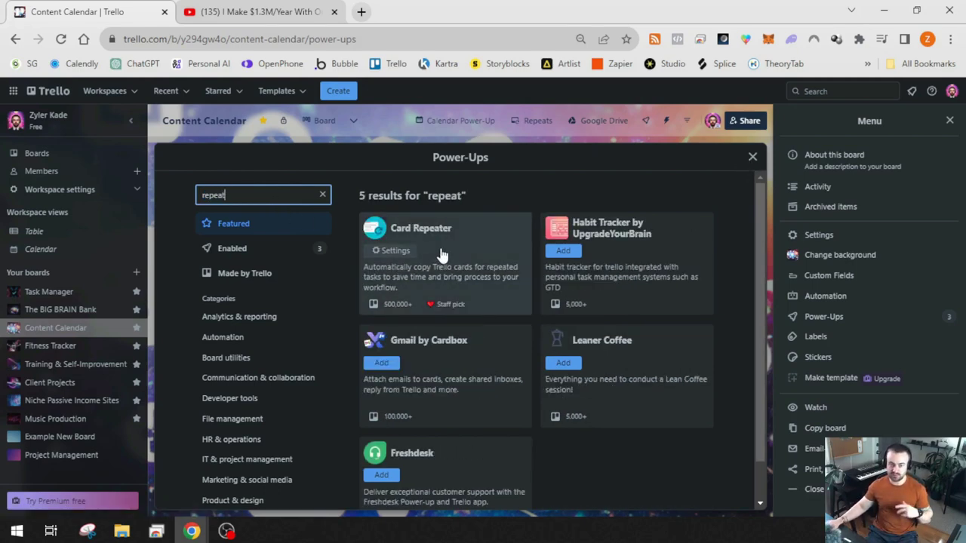
{"action": "left_click", "coordinate": [752, 157]}
{"action": "left_click", "coordinate": [951, 122]}
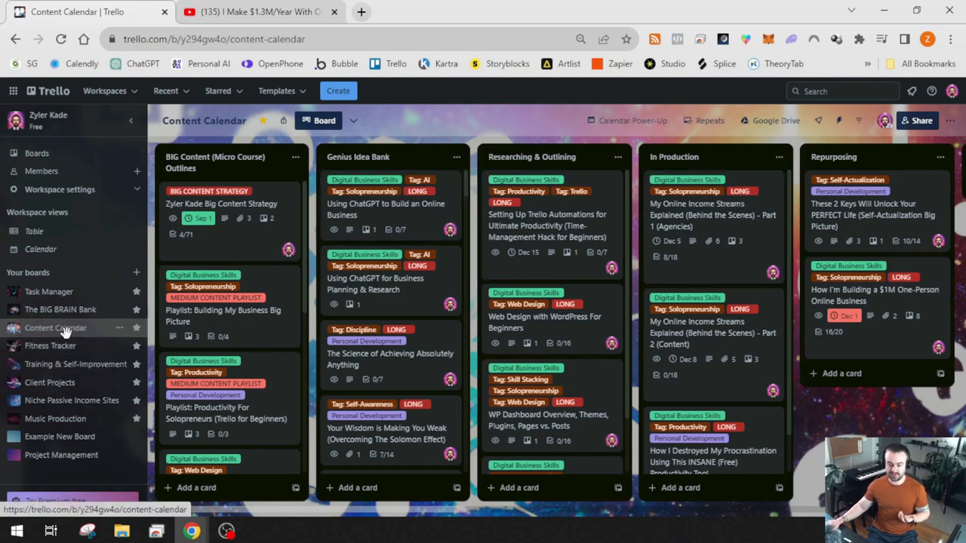
{"action": "left_click", "coordinate": [65, 291]}
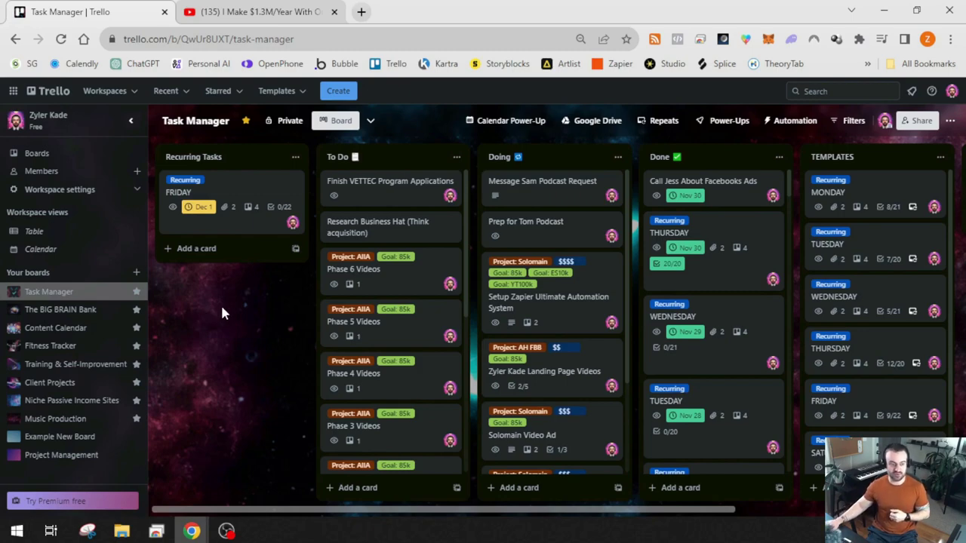
{"action": "left_click", "coordinate": [55, 328]}
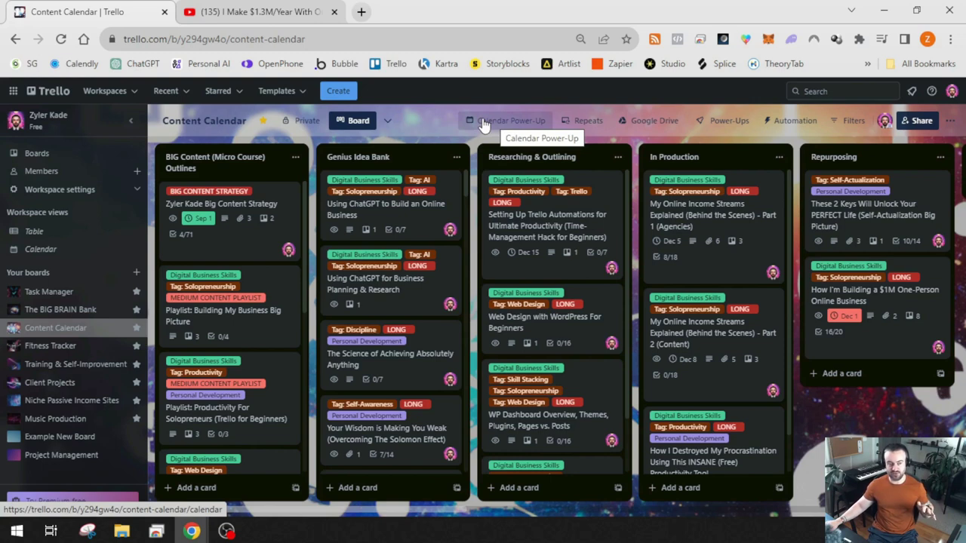
{"action": "left_click", "coordinate": [388, 125]}
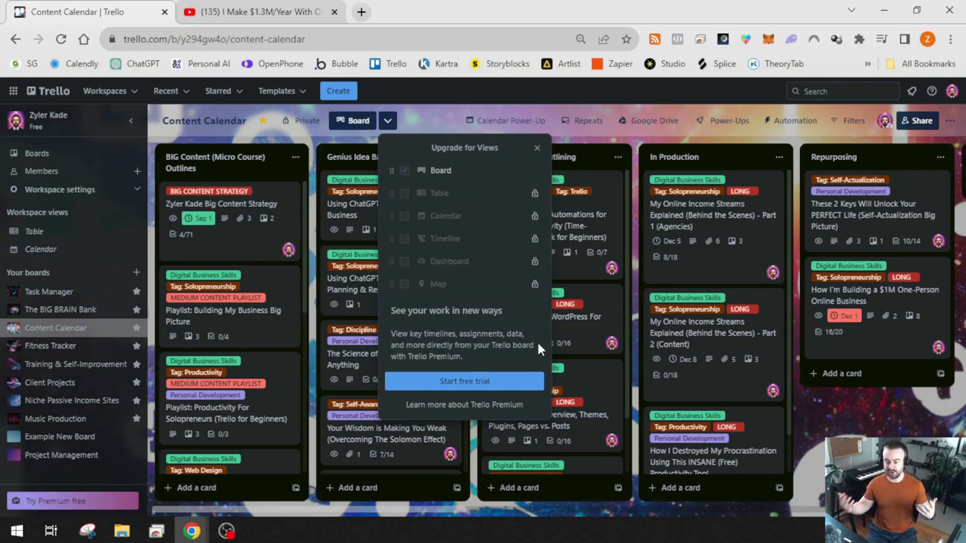
{"action": "left_click", "coordinate": [537, 148]}
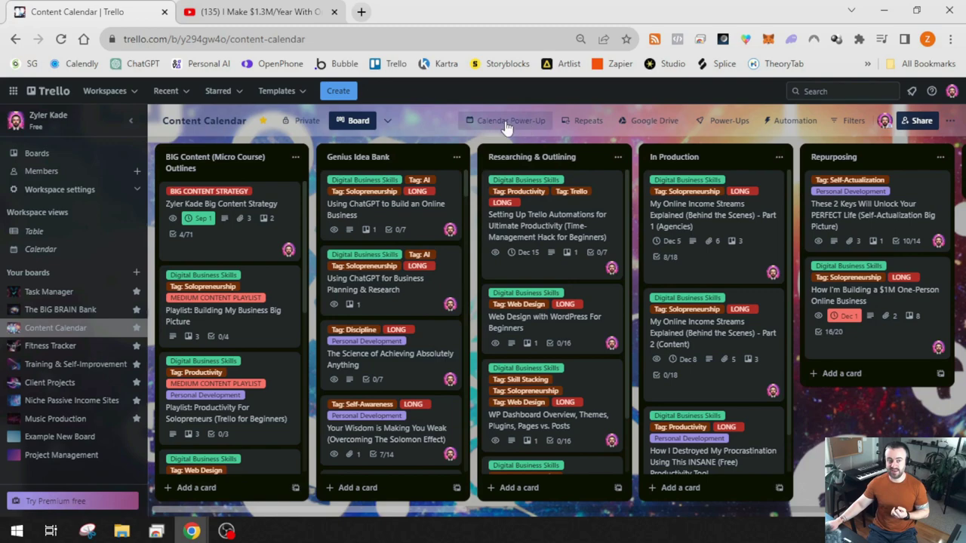
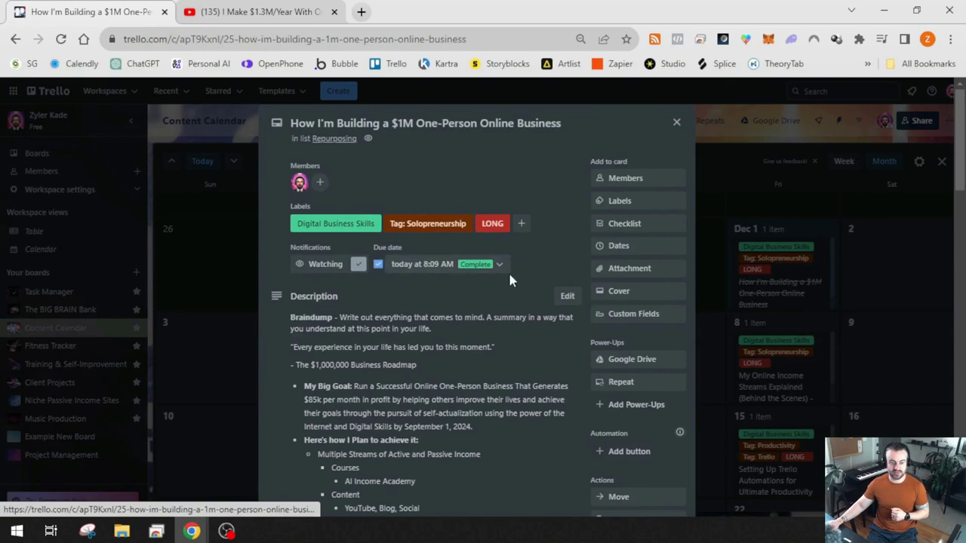
Close the open video card to get back to the December 2023 month calendar
{"action": "left_click", "coordinate": [676, 123]}
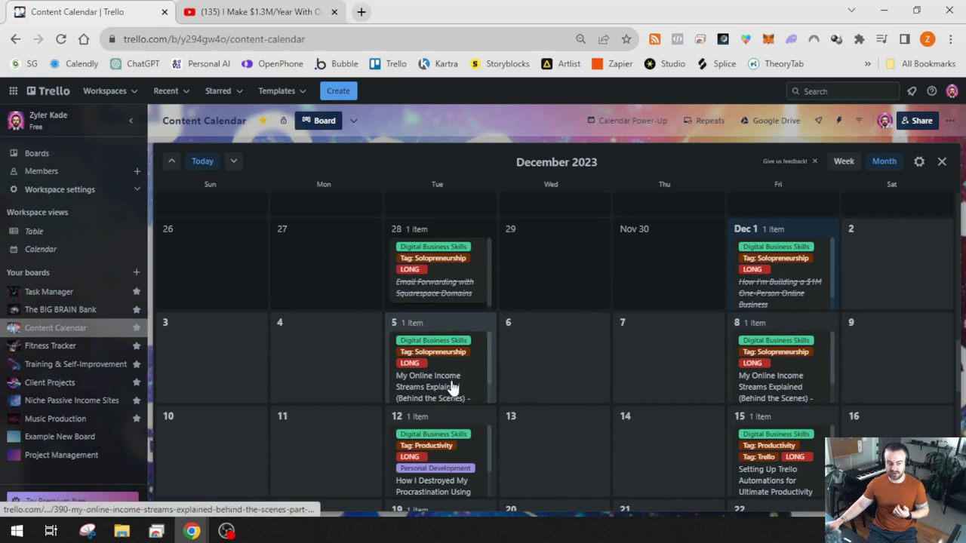
{"action": "left_click_drag", "start_coordinate": [457, 385], "coordinate": [337, 371]}
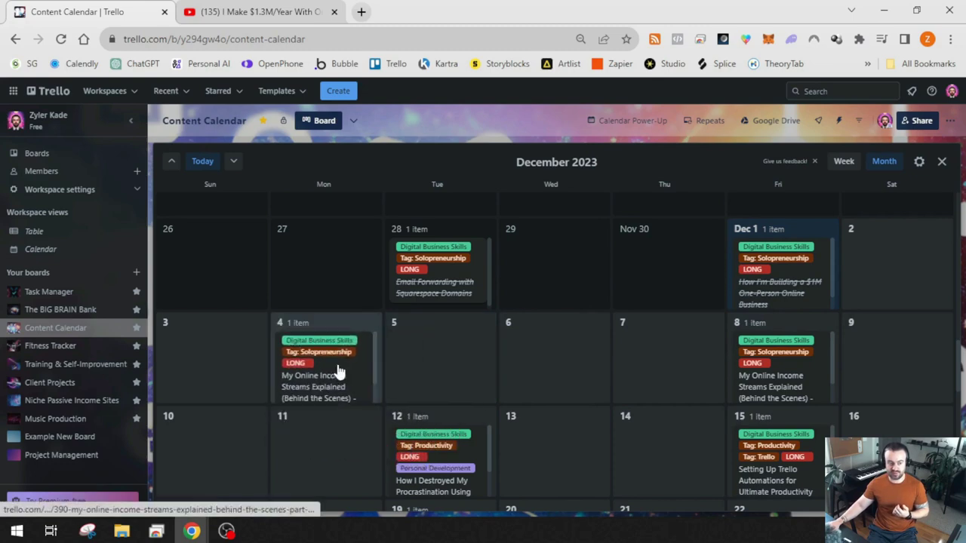
{"action": "left_click_drag", "start_coordinate": [813, 365], "coordinate": [555, 371]}
{"action": "left_click_drag", "start_coordinate": [451, 489], "coordinate": [766, 375]}
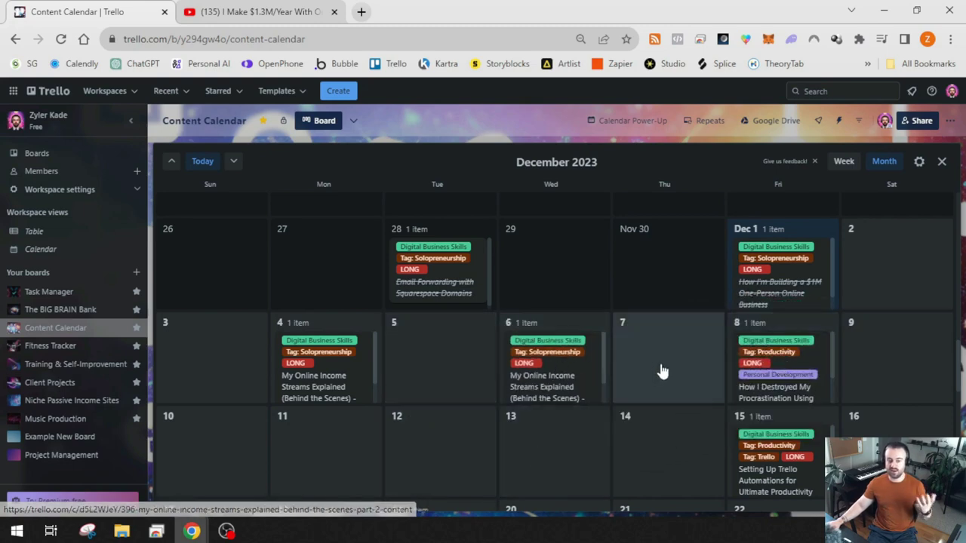
{"action": "left_click", "coordinate": [761, 400]}
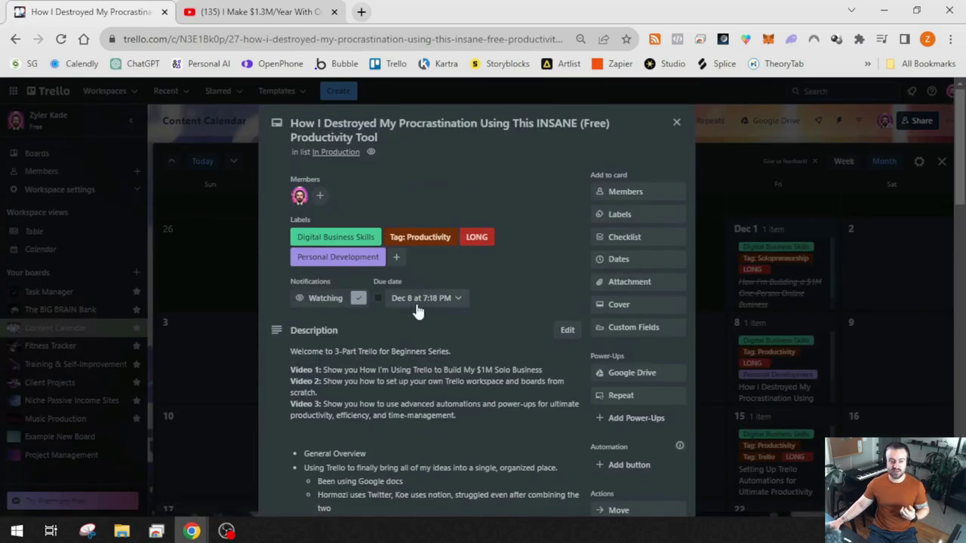
{"action": "left_click", "coordinate": [676, 121]}
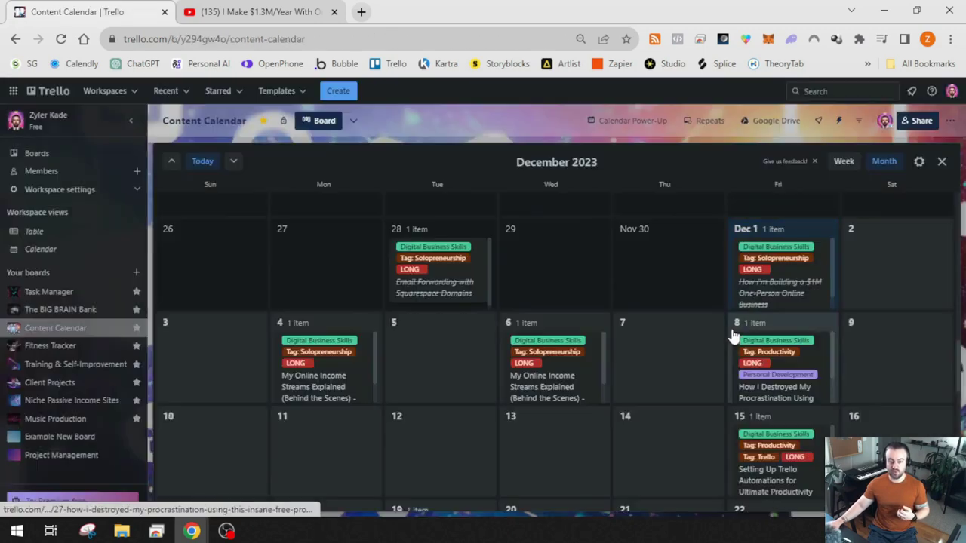
{"action": "left_click_drag", "start_coordinate": [778, 396], "coordinate": [430, 468]}
{"action": "left_click_drag", "start_coordinate": [430, 467], "coordinate": [430, 468]}
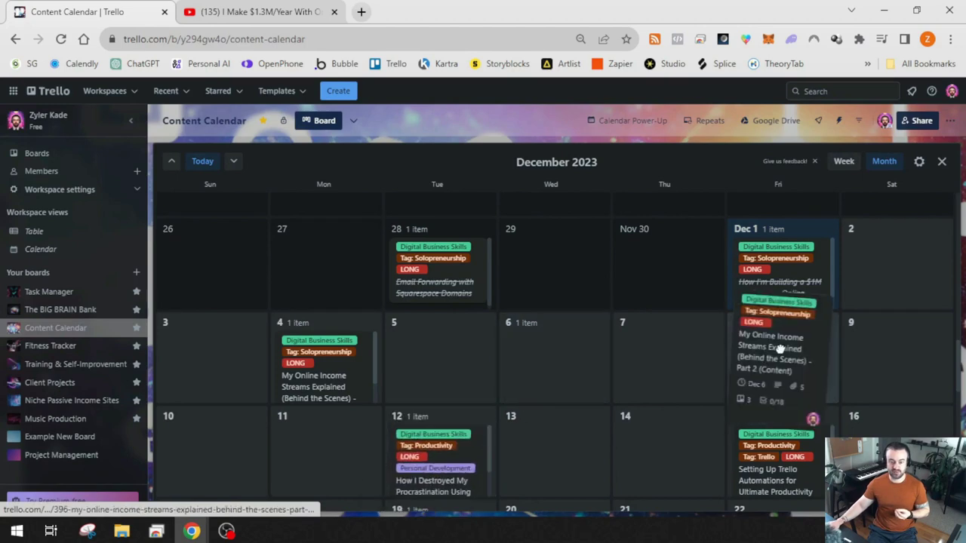
{"action": "left_click_drag", "start_coordinate": [785, 369], "coordinate": [790, 361]}
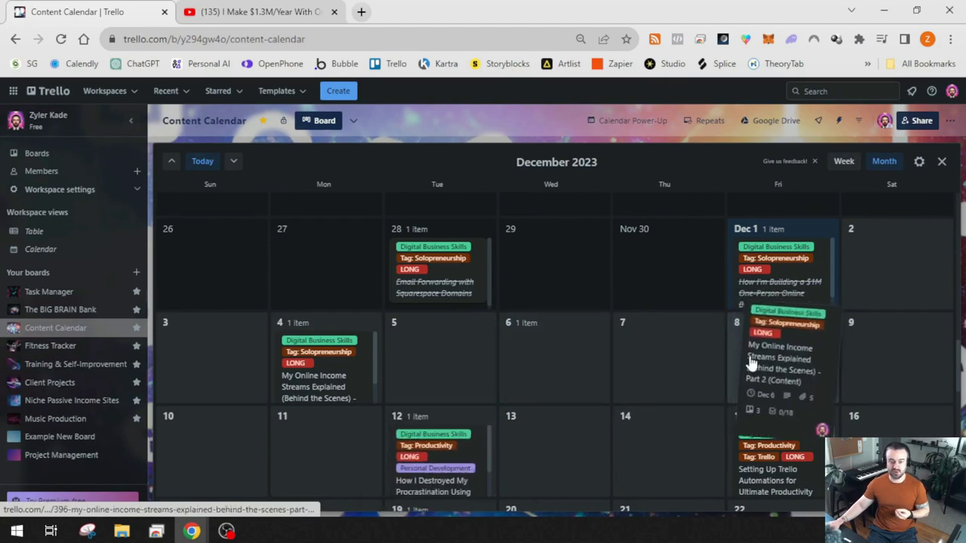
{"action": "left_click_drag", "start_coordinate": [341, 395], "coordinate": [452, 370]}
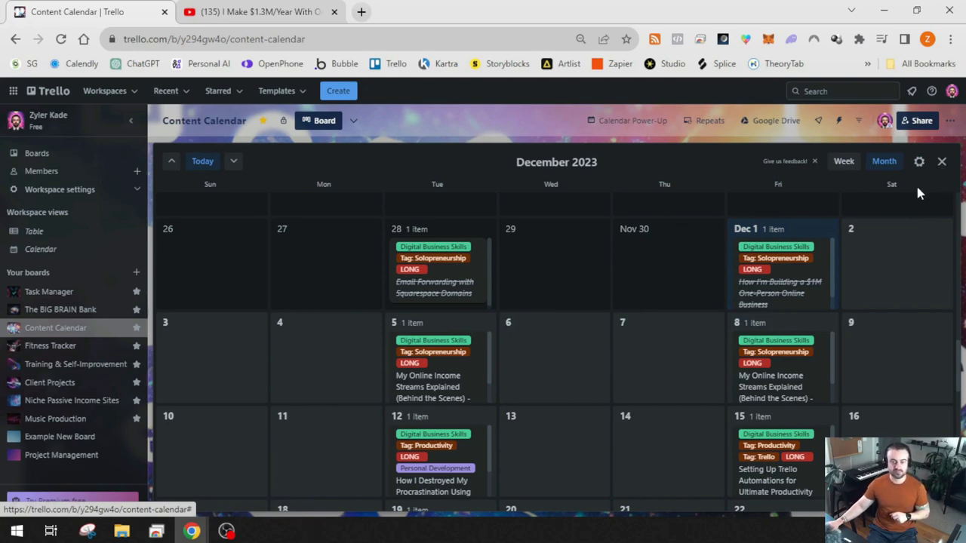
Leave the calendar and give the Web Design with WordPress For Beginners card a December 20 due date
{"action": "left_click", "coordinate": [942, 161]}
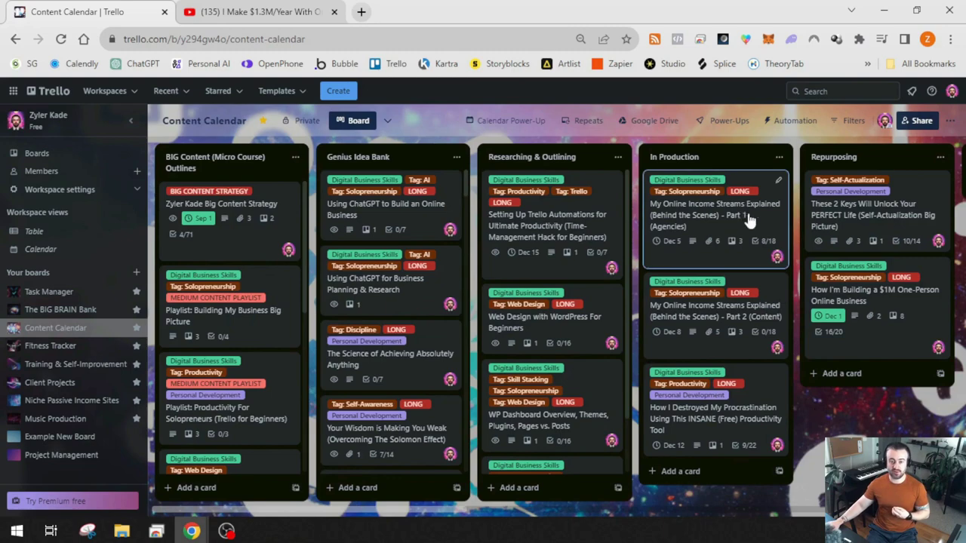
{"action": "left_click", "coordinate": [698, 221]}
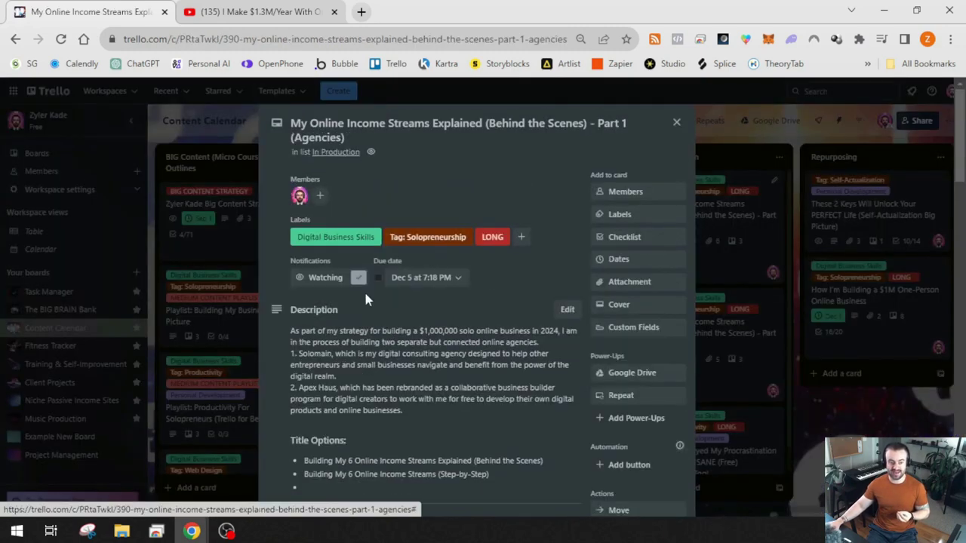
{"action": "left_click", "coordinate": [676, 122]}
{"action": "left_click", "coordinate": [555, 334]}
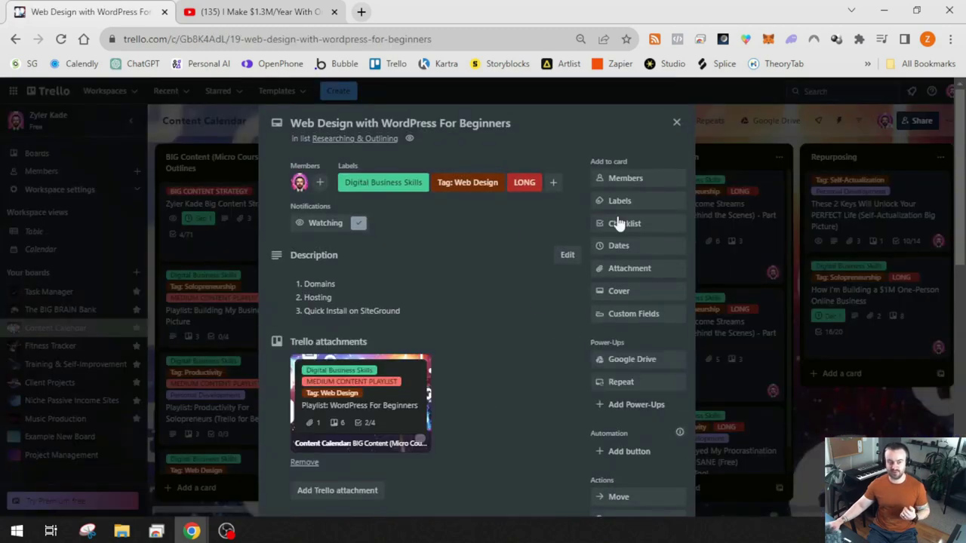
{"action": "left_click", "coordinate": [622, 245]}
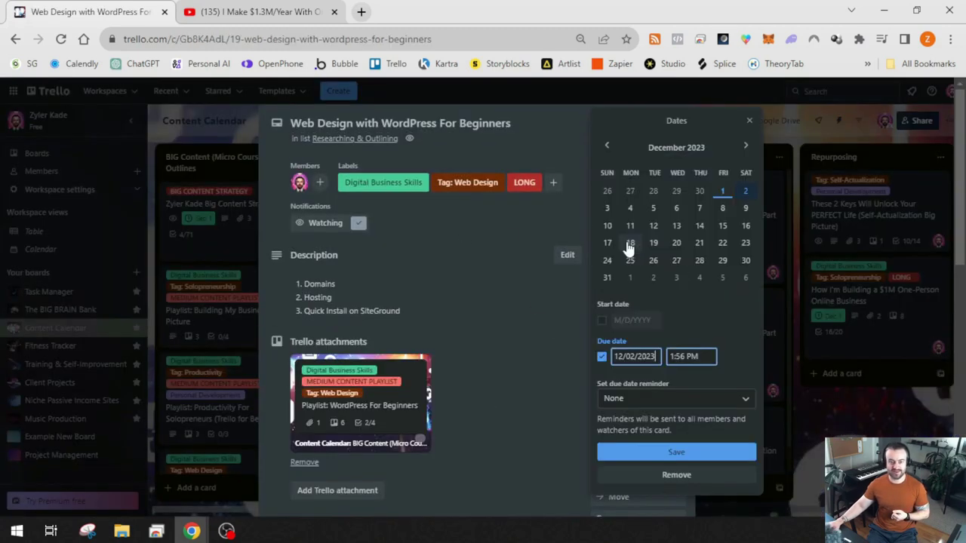
{"action": "left_click", "coordinate": [677, 245]}
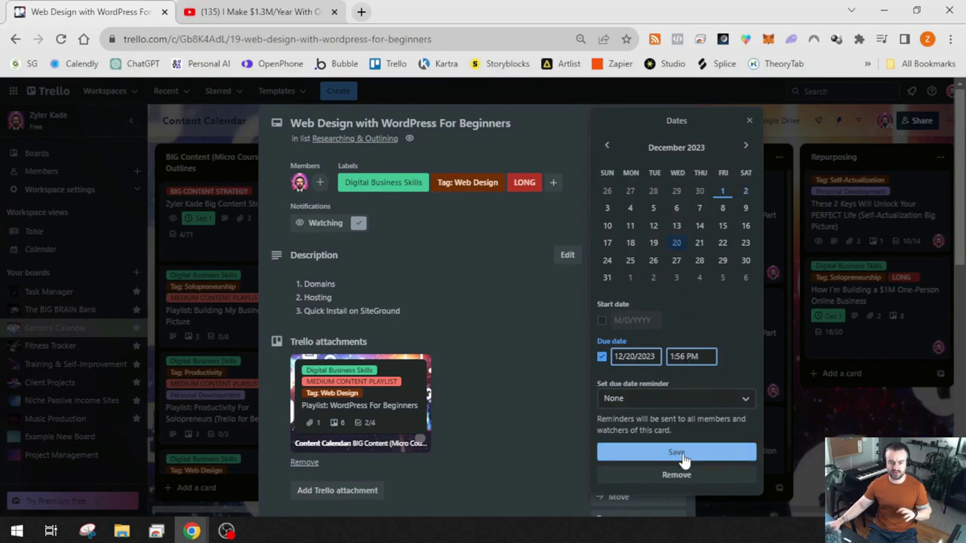
{"action": "left_click", "coordinate": [677, 453]}
{"action": "left_click", "coordinate": [803, 445]}
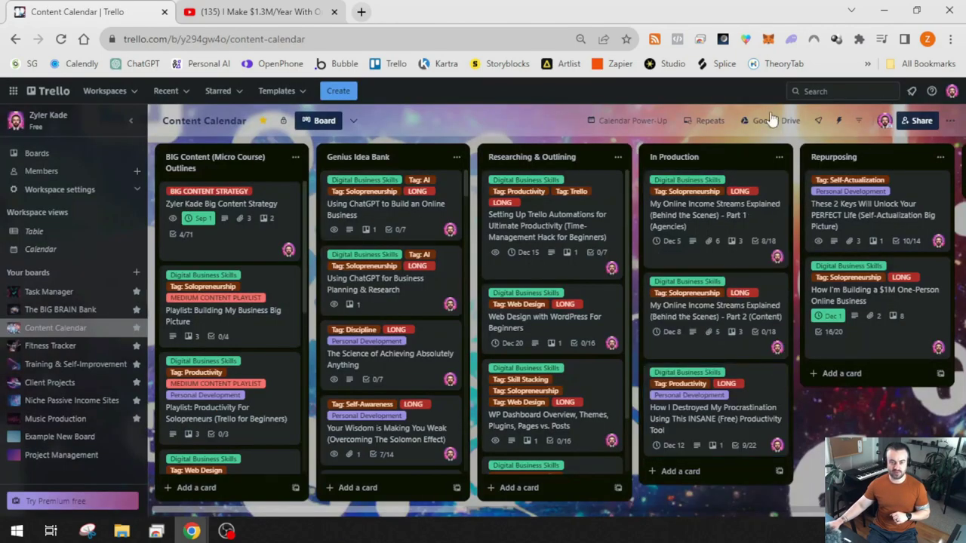
Review the board's calendar view and the repeating cards list, then return to the lists
{"action": "left_click", "coordinate": [631, 123]}
{"action": "scroll", "coordinate": [674, 306], "scroll_direction": "down", "scroll_amount": 3}
{"action": "scroll", "coordinate": [668, 306], "scroll_direction": "up", "scroll_amount": 1}
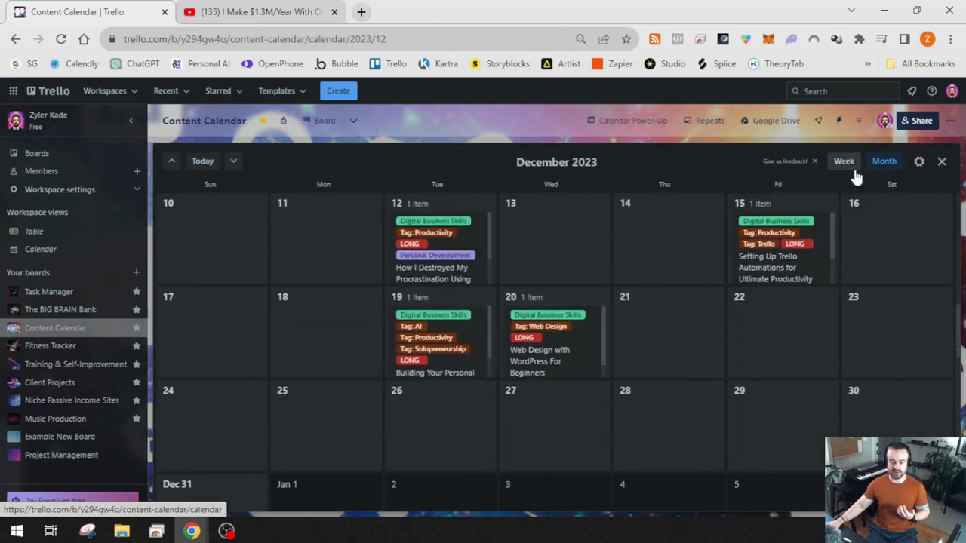
{"action": "left_click", "coordinate": [941, 164]}
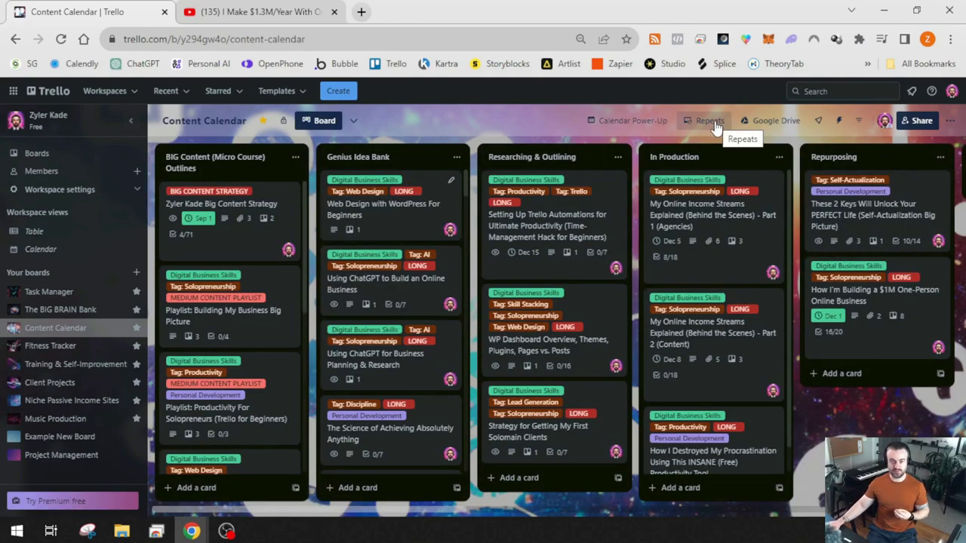
{"action": "left_click", "coordinate": [715, 128]}
{"action": "left_click", "coordinate": [703, 132]}
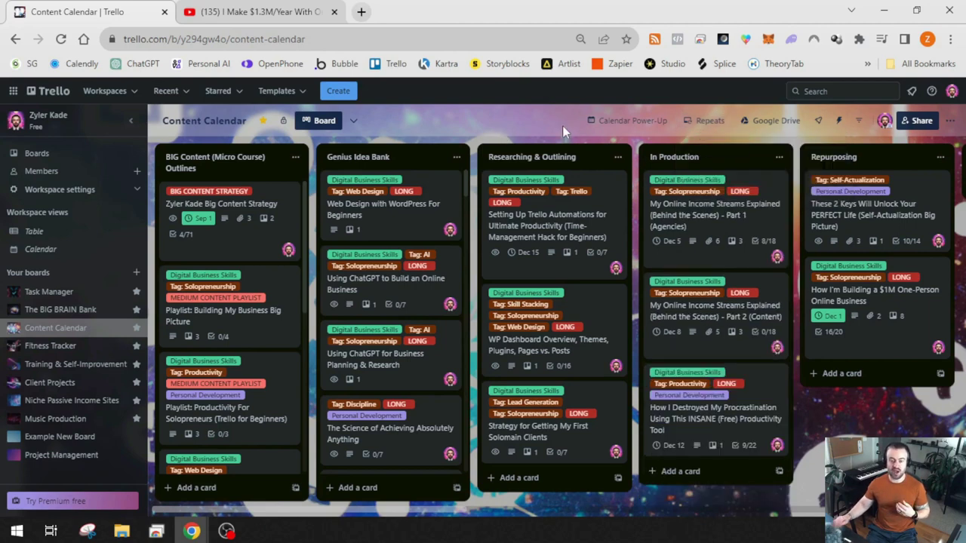
Go to the Task Manager board, check its repeating cards, and scroll right to TEMPLATES and Side Notes
{"action": "left_click", "coordinate": [53, 293]}
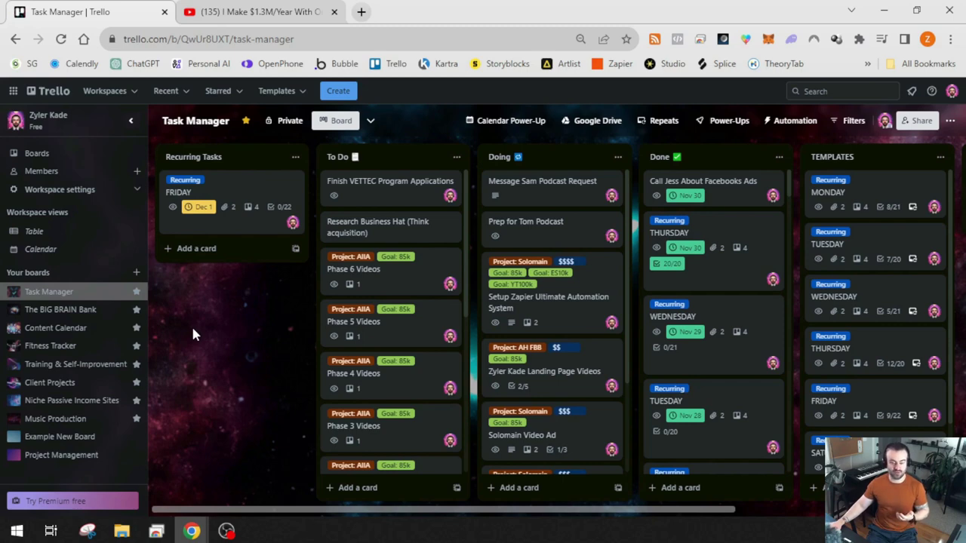
{"action": "left_click", "coordinate": [661, 123]}
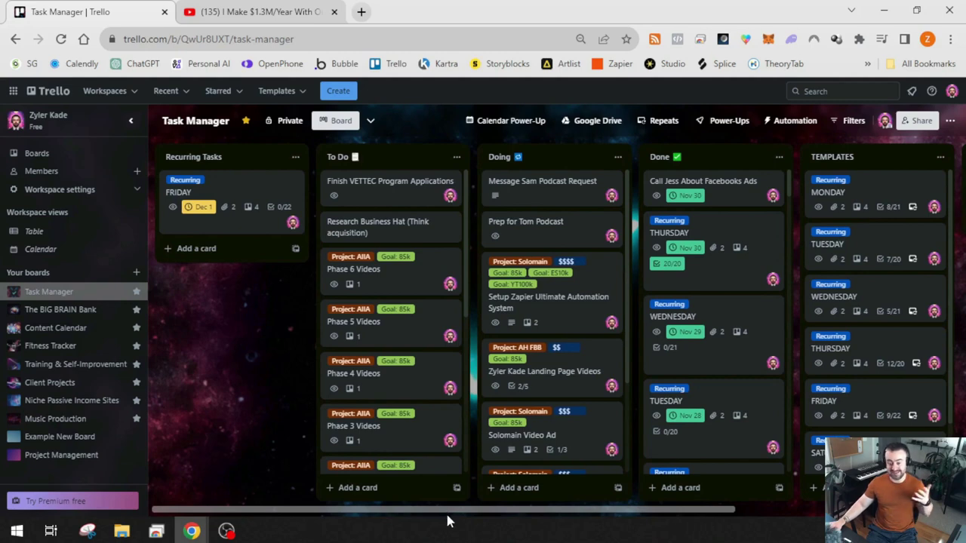
{"action": "left_click_drag", "start_coordinate": [617, 511], "coordinate": [832, 509]}
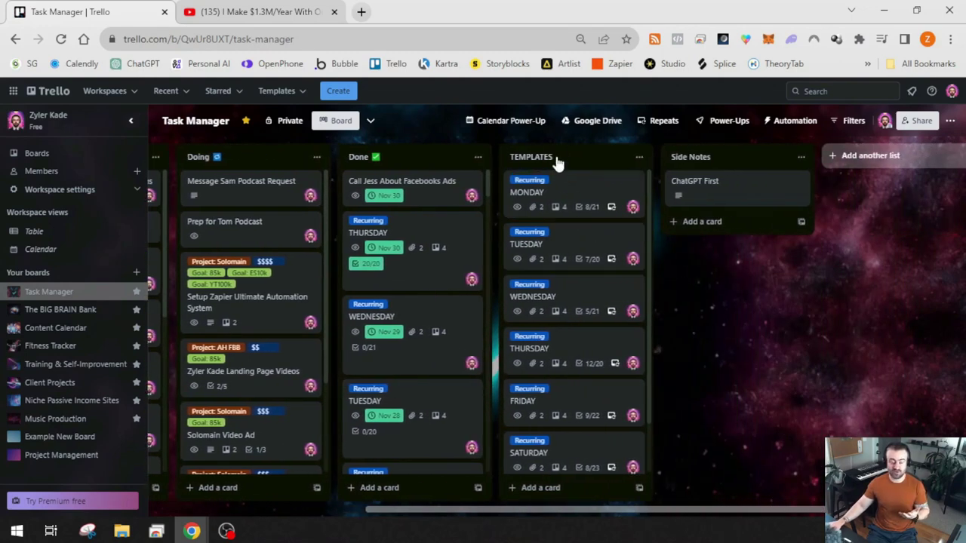
{"action": "scroll", "coordinate": [560, 339], "scroll_direction": "down", "scroll_amount": 2}
{"action": "scroll", "coordinate": [577, 317], "scroll_direction": "up", "scroll_amount": 2}
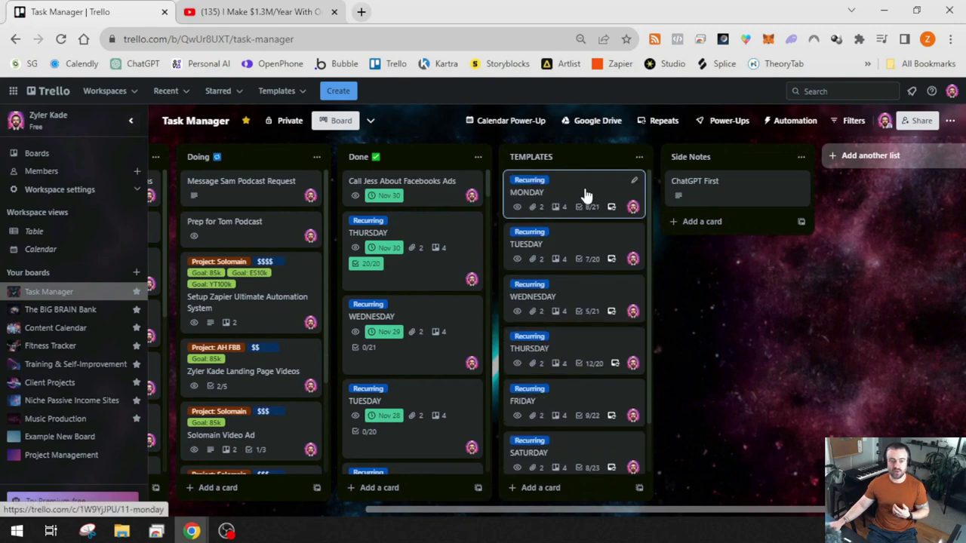
{"action": "left_click", "coordinate": [585, 195]}
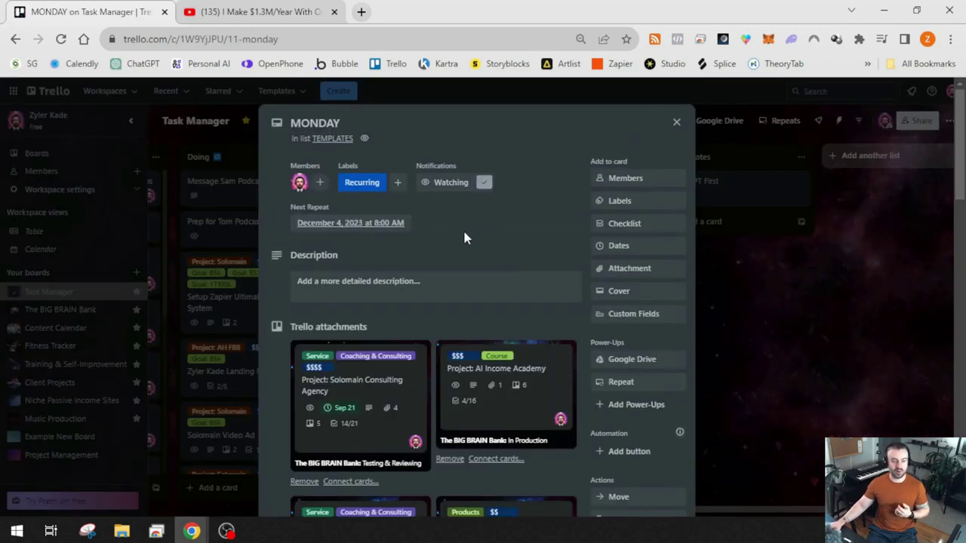
{"action": "scroll", "coordinate": [489, 232], "scroll_direction": "down", "scroll_amount": 1}
{"action": "scroll", "coordinate": [529, 223], "scroll_direction": "up", "scroll_amount": 1}
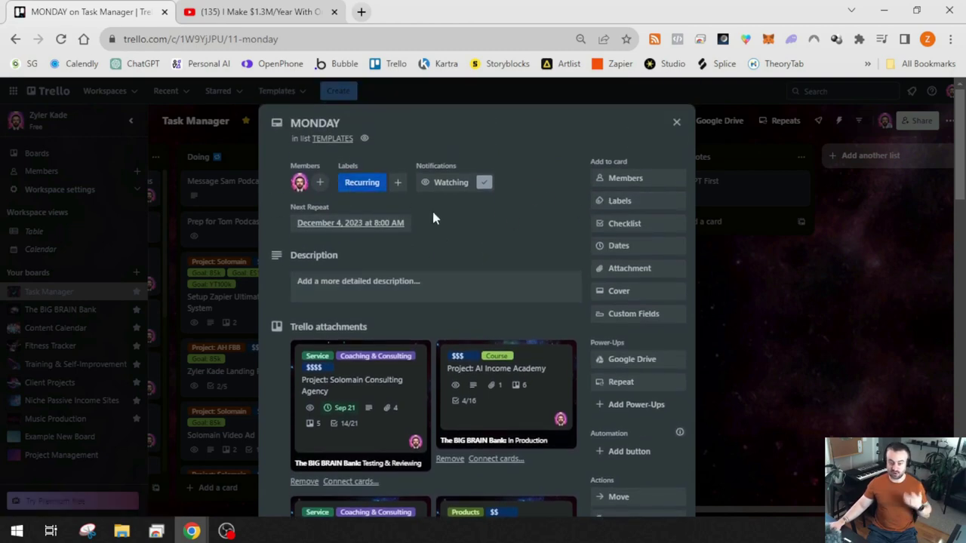
{"action": "scroll", "coordinate": [369, 267], "scroll_direction": "down", "scroll_amount": 7}
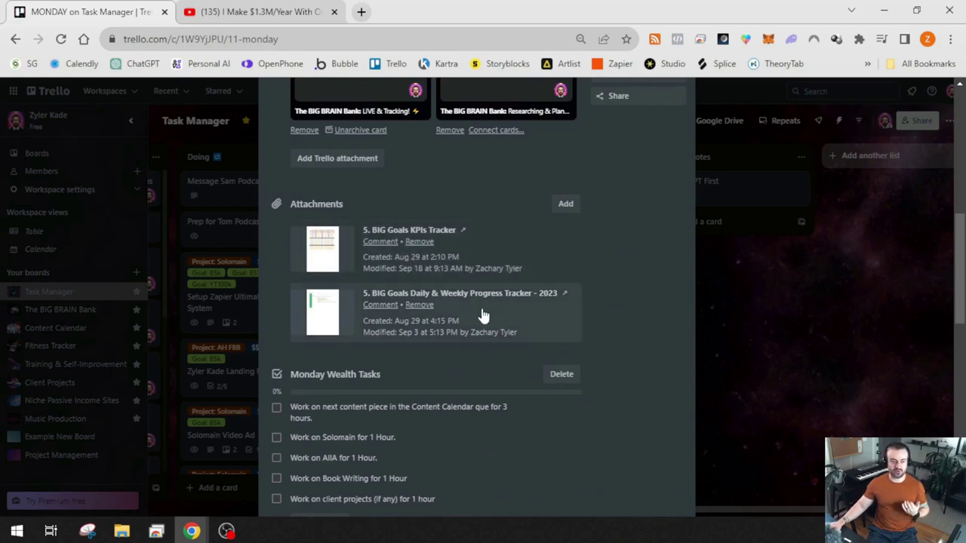
{"action": "scroll", "coordinate": [466, 262], "scroll_direction": "down", "scroll_amount": 3}
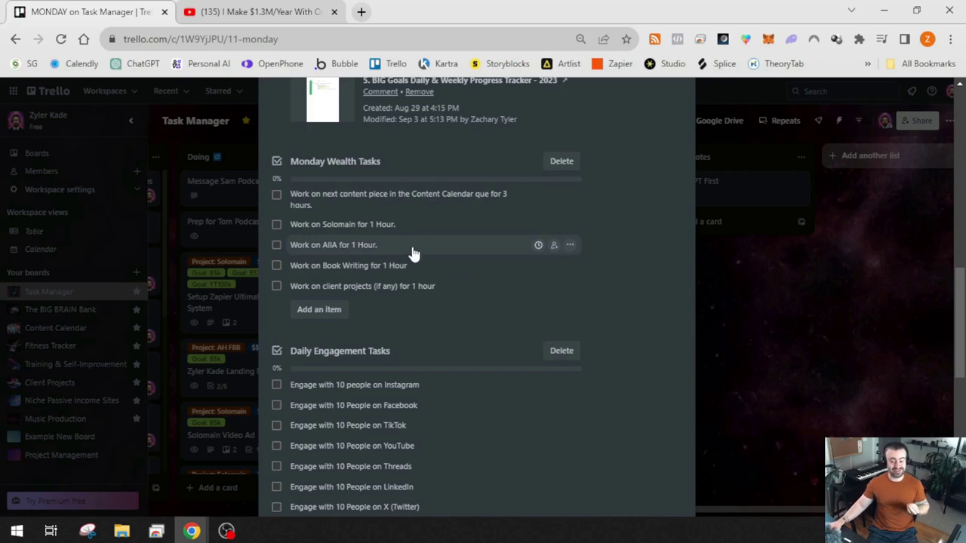
{"action": "scroll", "coordinate": [397, 226], "scroll_direction": "down", "scroll_amount": 3}
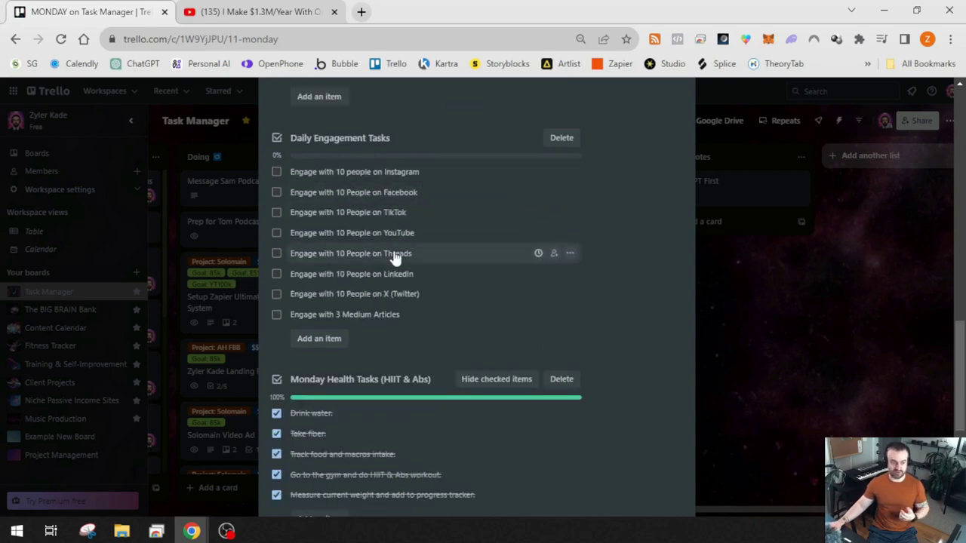
{"action": "scroll", "coordinate": [450, 220], "scroll_direction": "down", "scroll_amount": 3}
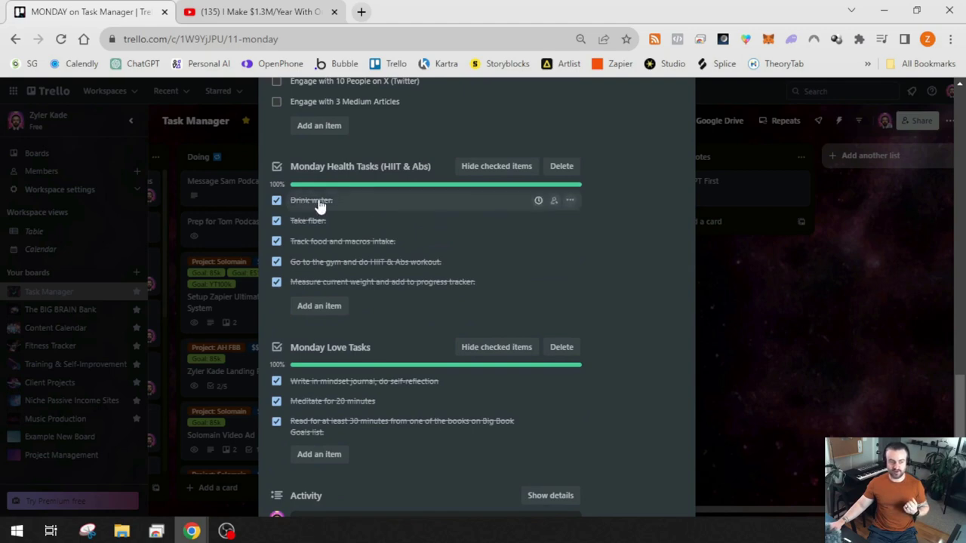
{"action": "scroll", "coordinate": [335, 227], "scroll_direction": "down", "scroll_amount": 1}
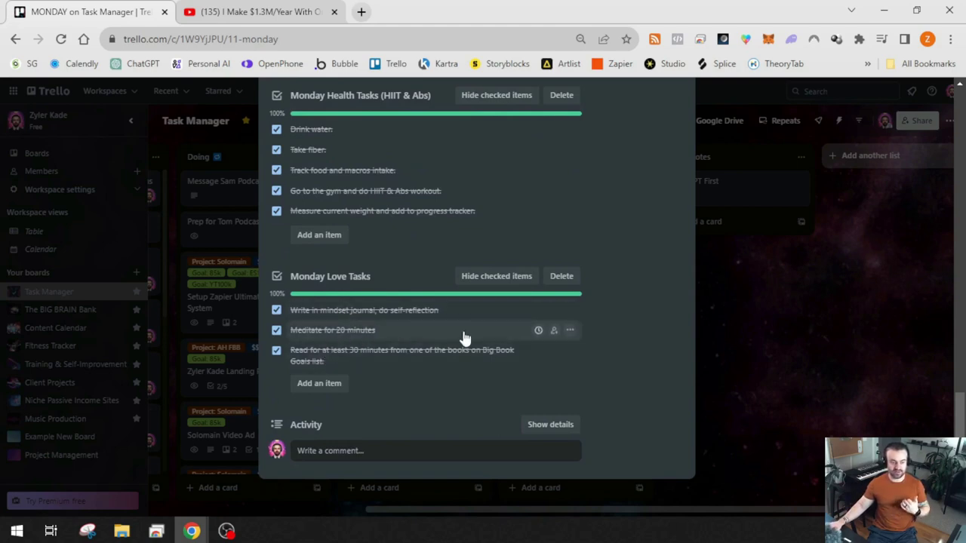
{"action": "scroll", "coordinate": [528, 351], "scroll_direction": "up", "scroll_amount": 6}
{"action": "scroll", "coordinate": [541, 332], "scroll_direction": "up", "scroll_amount": 4}
{"action": "scroll", "coordinate": [543, 309], "scroll_direction": "down", "scroll_amount": 6}
{"action": "scroll", "coordinate": [543, 315], "scroll_direction": "down", "scroll_amount": 6}
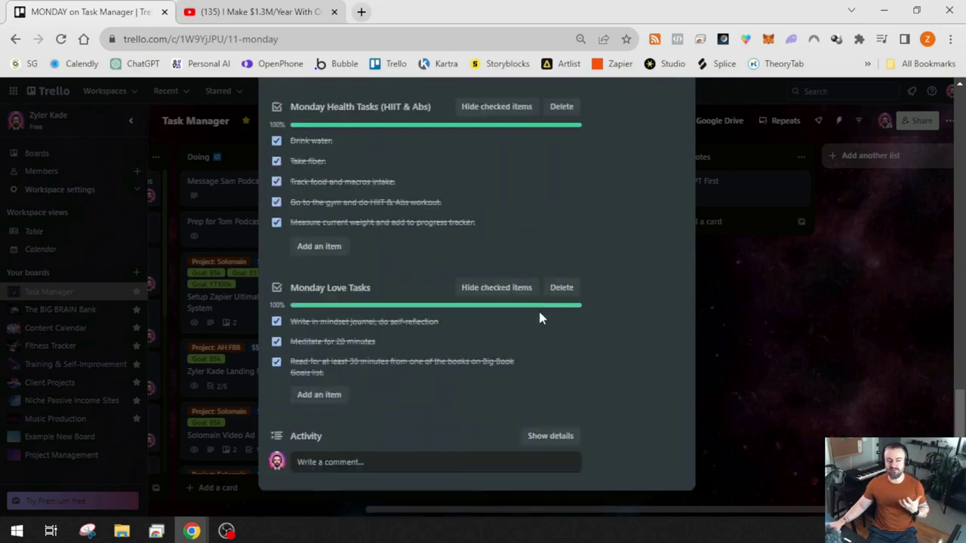
{"action": "scroll", "coordinate": [536, 317], "scroll_direction": "up", "scroll_amount": 15}
{"action": "scroll", "coordinate": [534, 308], "scroll_direction": "down", "scroll_amount": 3}
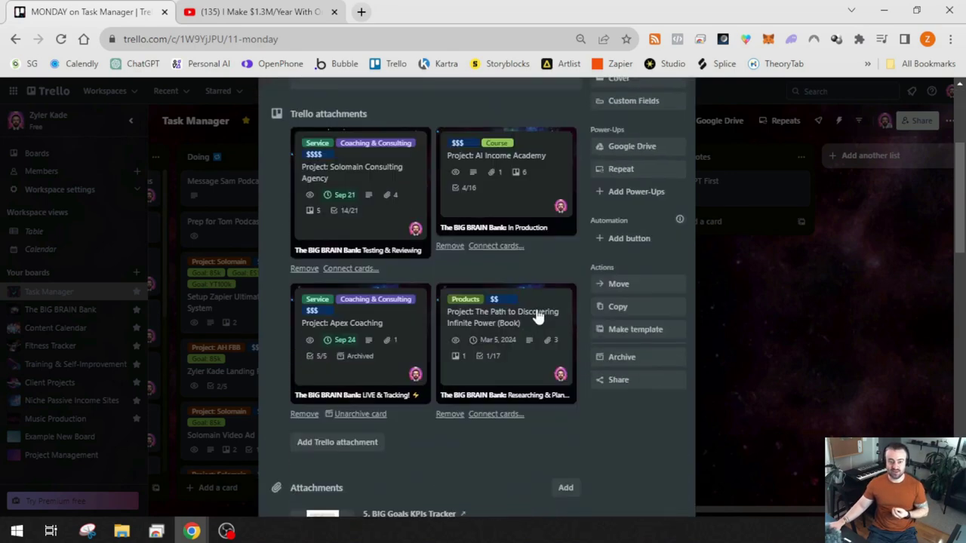
{"action": "scroll", "coordinate": [536, 317], "scroll_direction": "up", "scroll_amount": 2}
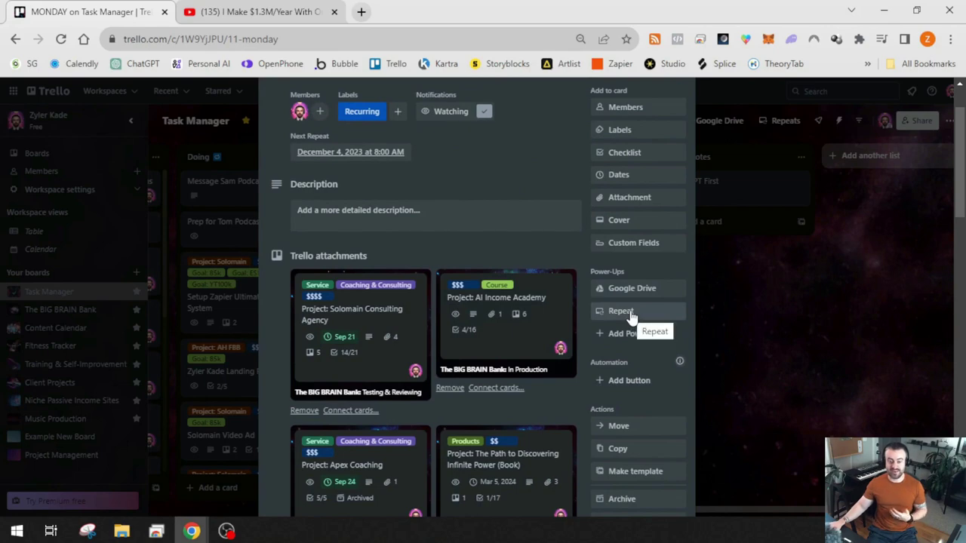
{"action": "left_click", "coordinate": [630, 313]}
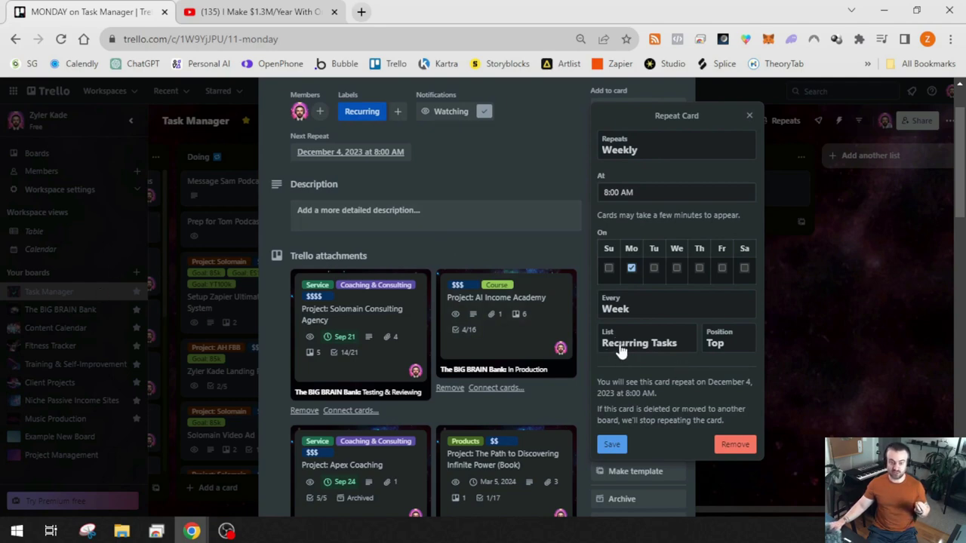
{"action": "left_click", "coordinate": [749, 116]}
{"action": "scroll", "coordinate": [541, 231], "scroll_direction": "up", "scroll_amount": 2}
{"action": "left_click", "coordinate": [677, 128]}
{"action": "left_click_drag", "start_coordinate": [700, 511], "coordinate": [483, 510]}
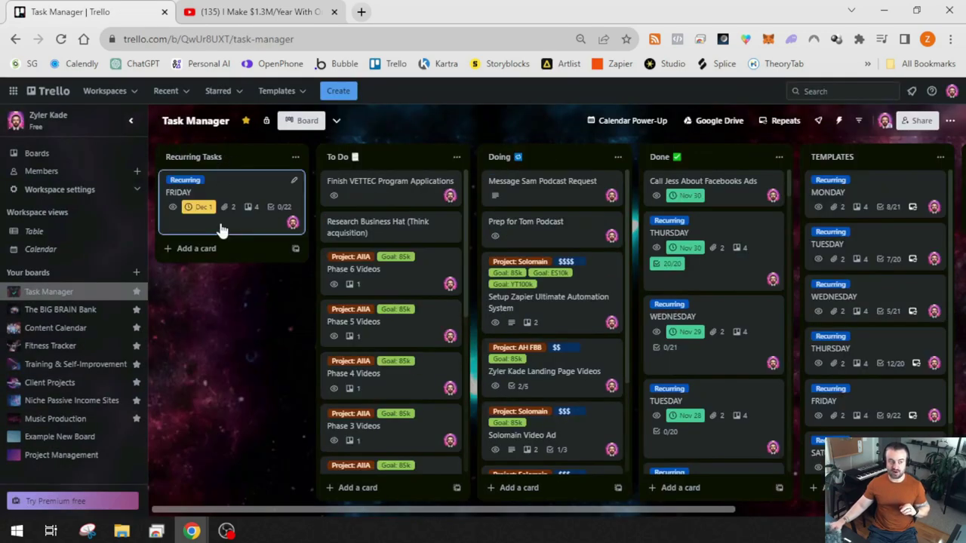
{"action": "scroll", "coordinate": [868, 377], "scroll_direction": "down", "scroll_amount": 2}
{"action": "left_click", "coordinate": [866, 349]}
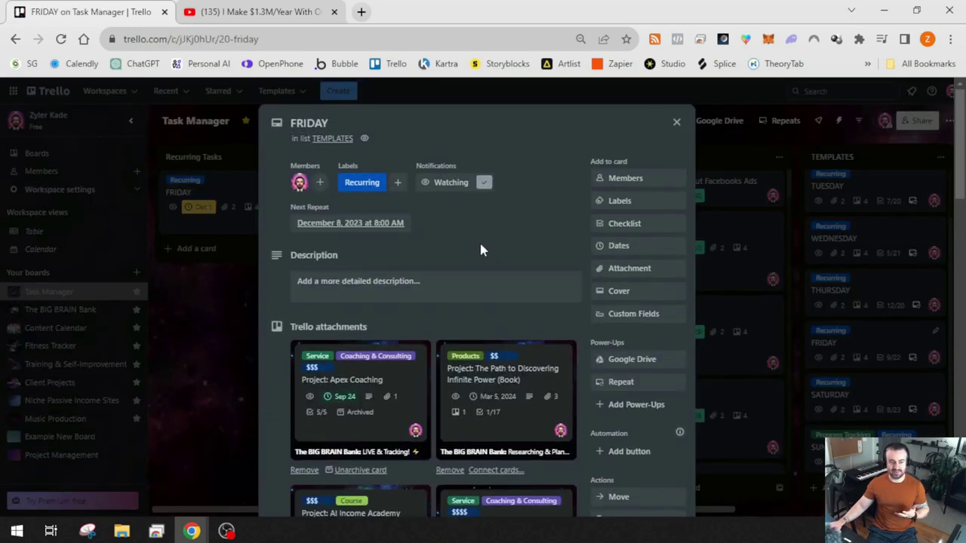
{"action": "scroll", "coordinate": [483, 250], "scroll_direction": "down", "scroll_amount": 3}
{"action": "scroll", "coordinate": [481, 249], "scroll_direction": "down", "scroll_amount": 11}
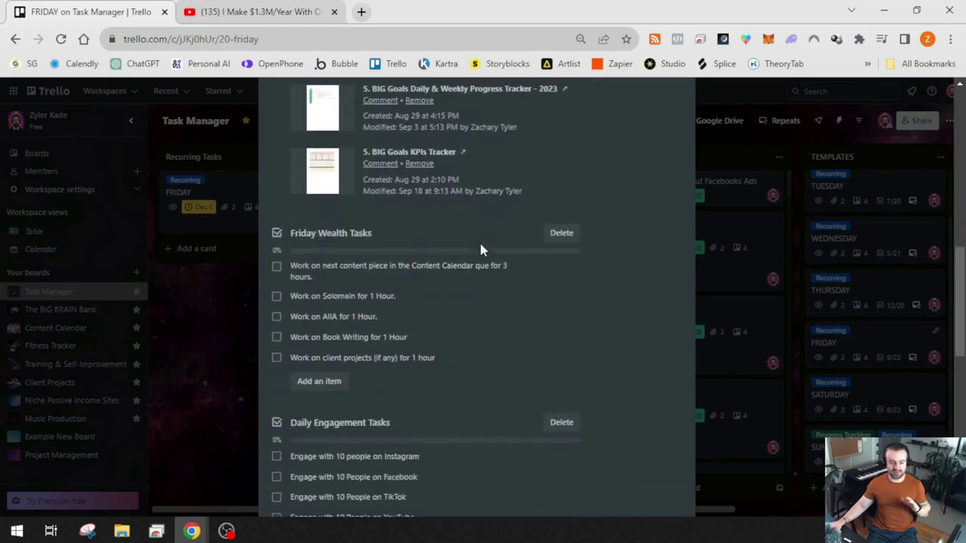
{"action": "scroll", "coordinate": [448, 257], "scroll_direction": "up", "scroll_amount": 3}
{"action": "scroll", "coordinate": [446, 254], "scroll_direction": "down", "scroll_amount": 7}
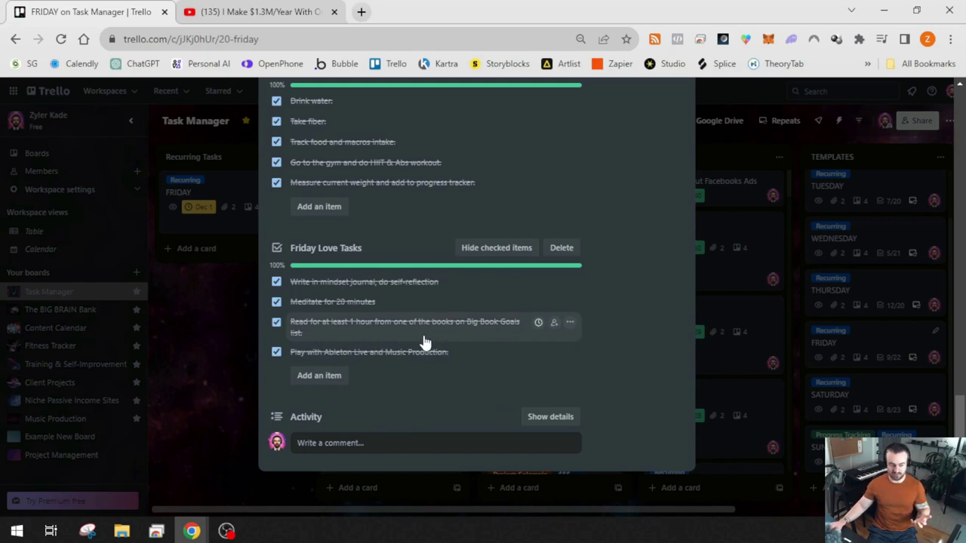
{"action": "scroll", "coordinate": [456, 349], "scroll_direction": "up", "scroll_amount": 1}
{"action": "scroll", "coordinate": [456, 349], "scroll_direction": "up", "scroll_amount": 15}
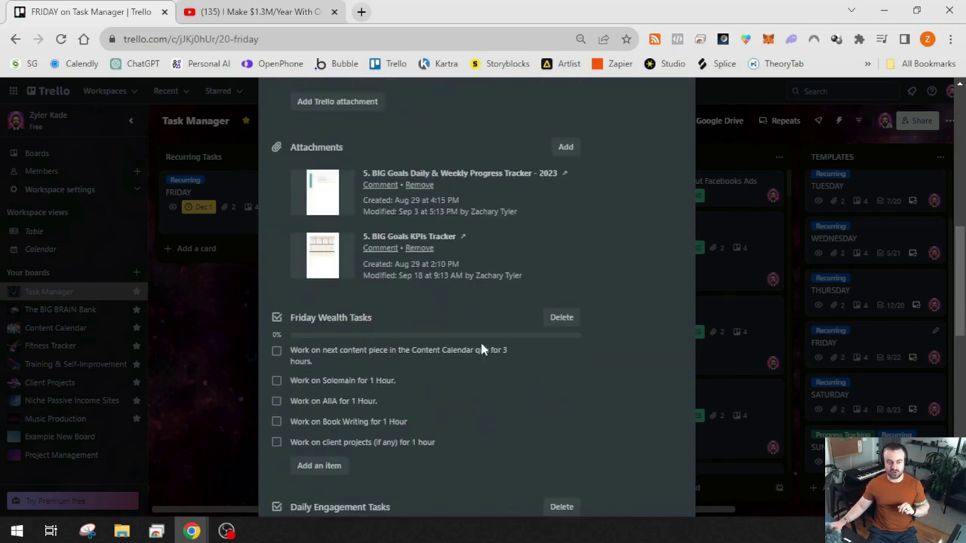
{"action": "left_click", "coordinate": [236, 341]}
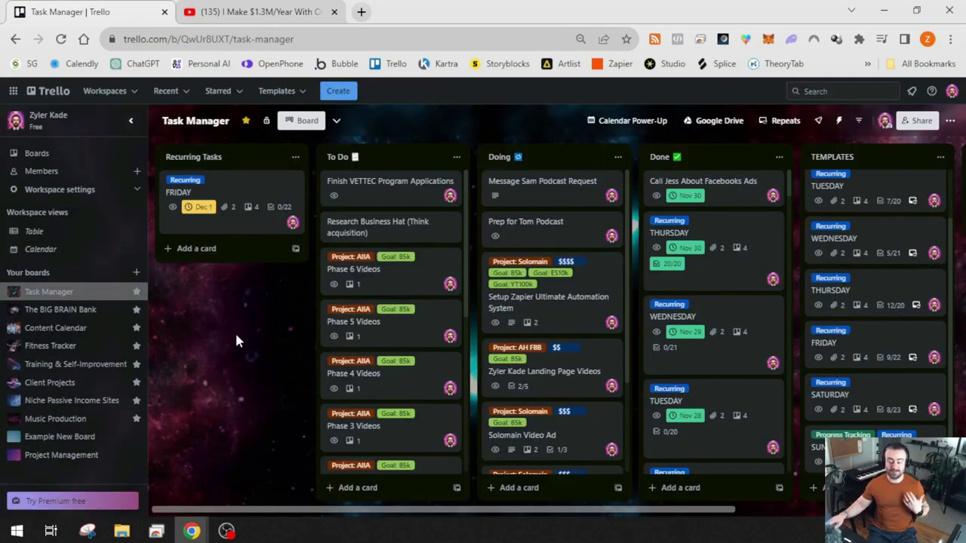
On the FRIDAY card, tick the content piece, Solomain, AIIA, LinkedIn, X and Medium tasks
{"action": "left_click", "coordinate": [245, 198]}
{"action": "scroll", "coordinate": [321, 224], "scroll_direction": "down", "scroll_amount": 10}
{"action": "left_click", "coordinate": [277, 194]}
{"action": "left_click", "coordinate": [276, 224]}
{"action": "left_click", "coordinate": [276, 244]}
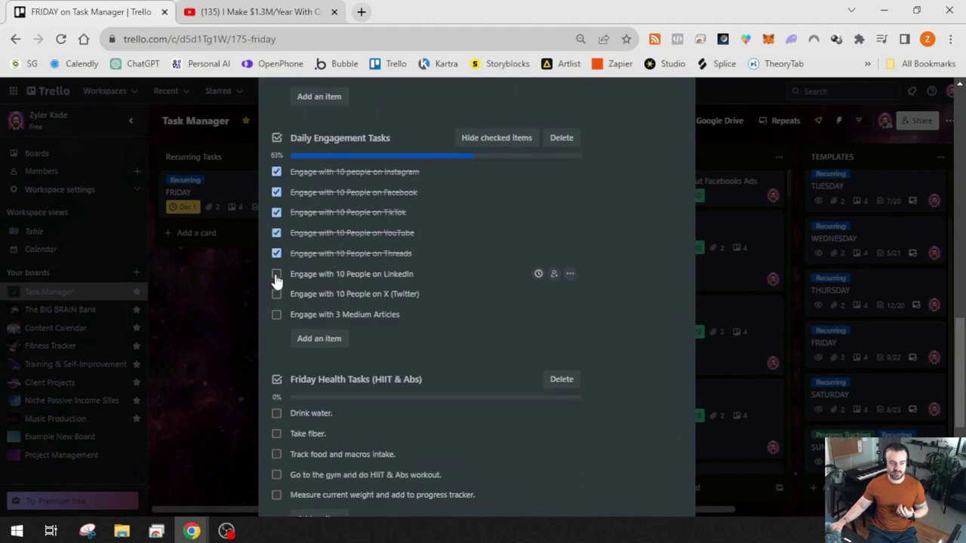
{"action": "left_click", "coordinate": [276, 274]}
{"action": "left_click", "coordinate": [276, 293]}
{"action": "left_click", "coordinate": [276, 314]}
Tick the remaining health and habit checklist items and mark the card's Dec 1 due date complete
{"action": "scroll", "coordinate": [350, 276], "scroll_direction": "down", "scroll_amount": 4}
{"action": "left_click", "coordinate": [276, 130]}
{"action": "left_click", "coordinate": [276, 150]}
{"action": "left_click", "coordinate": [277, 170]}
{"action": "left_click", "coordinate": [276, 191]}
{"action": "left_click", "coordinate": [276, 211]}
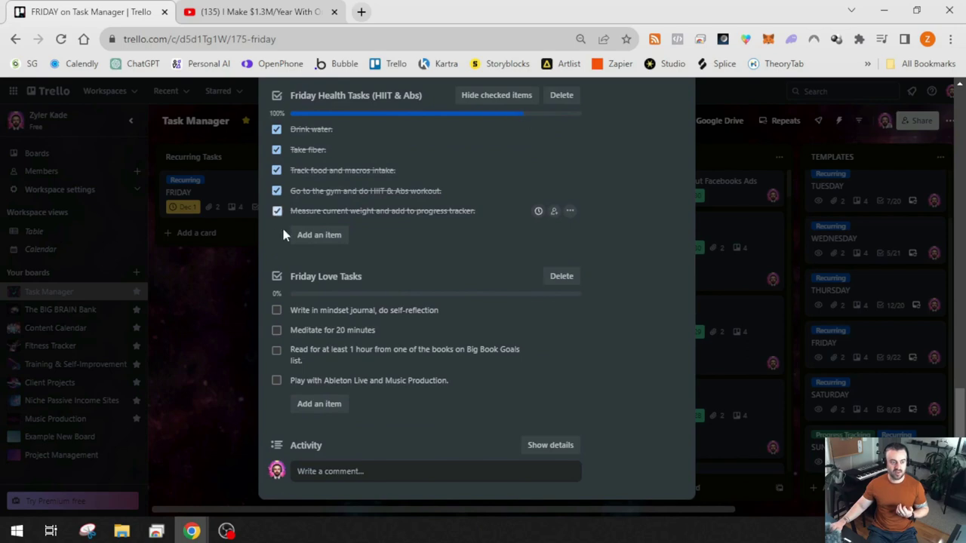
{"action": "left_click", "coordinate": [276, 310]}
{"action": "left_click", "coordinate": [276, 331]}
{"action": "left_click", "coordinate": [276, 350]}
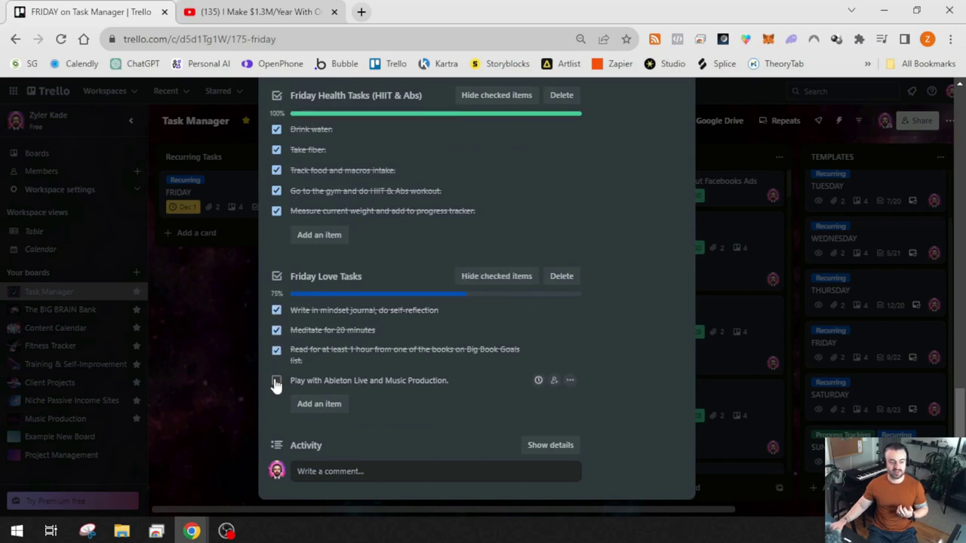
{"action": "left_click", "coordinate": [276, 381]}
{"action": "left_click", "coordinate": [214, 385]}
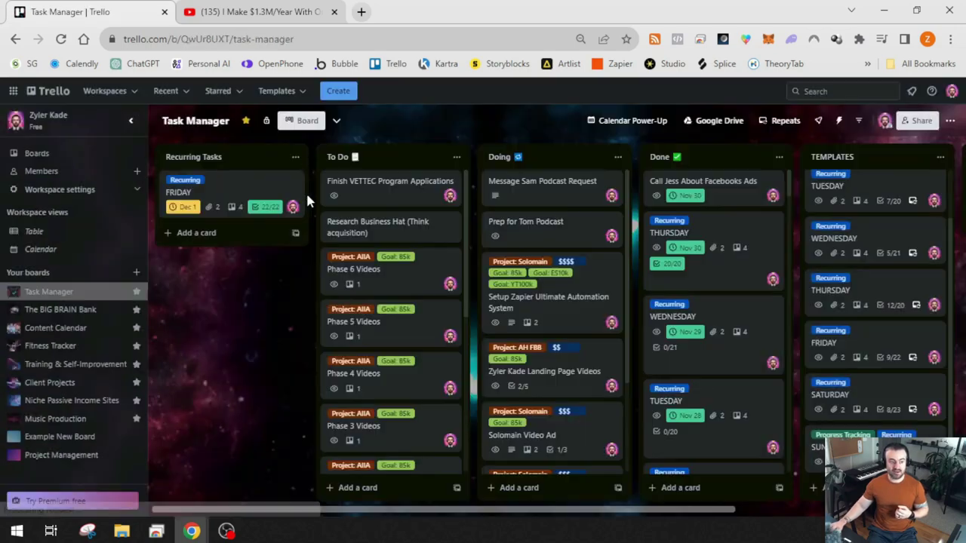
{"action": "left_click", "coordinate": [184, 206]}
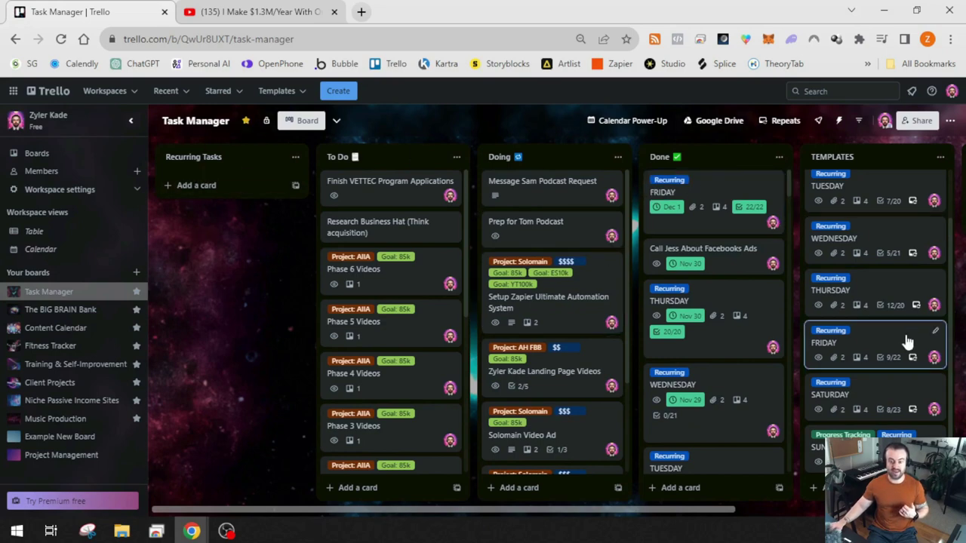
{"action": "left_click", "coordinate": [879, 400]}
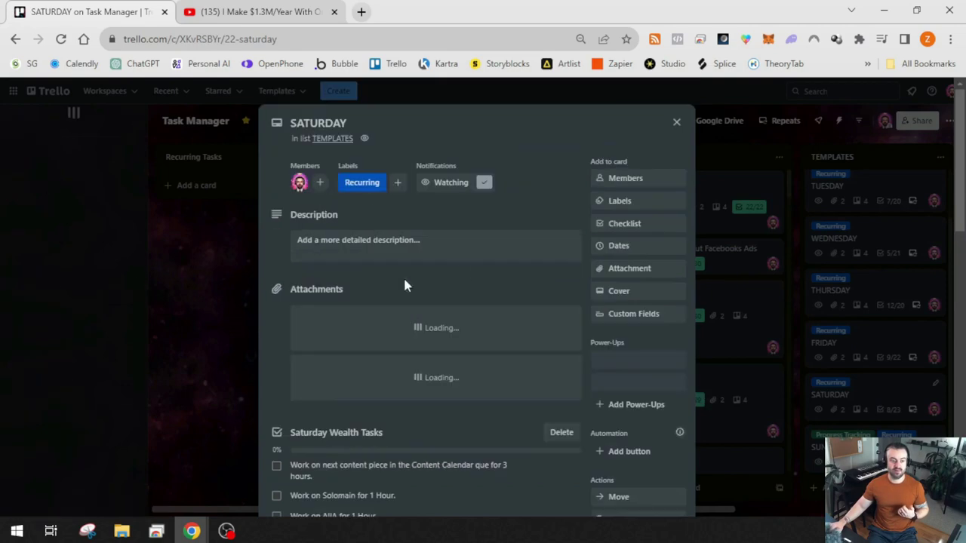
{"action": "scroll", "coordinate": [483, 260], "scroll_direction": "down", "scroll_amount": 9}
{"action": "scroll", "coordinate": [481, 260], "scroll_direction": "down", "scroll_amount": 8}
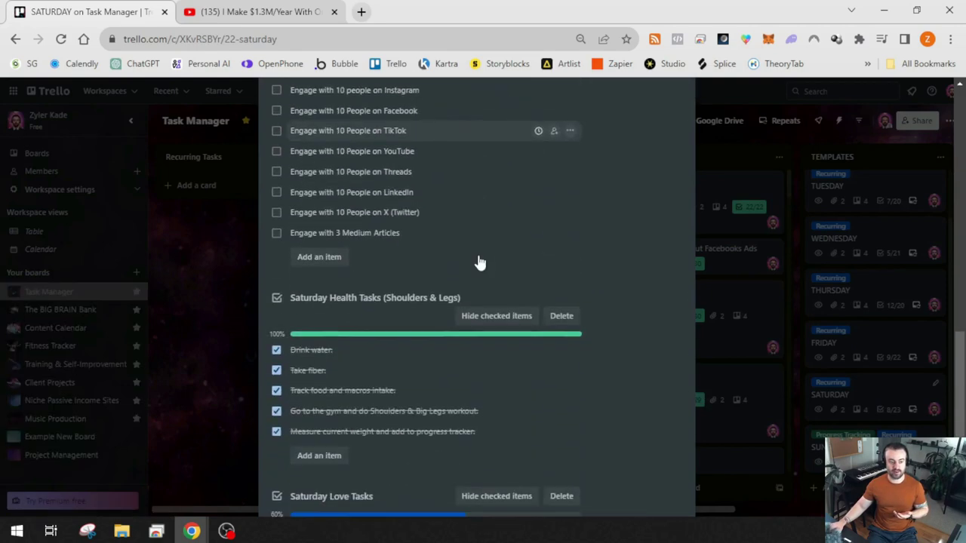
{"action": "scroll", "coordinate": [476, 259], "scroll_direction": "up", "scroll_amount": 15}
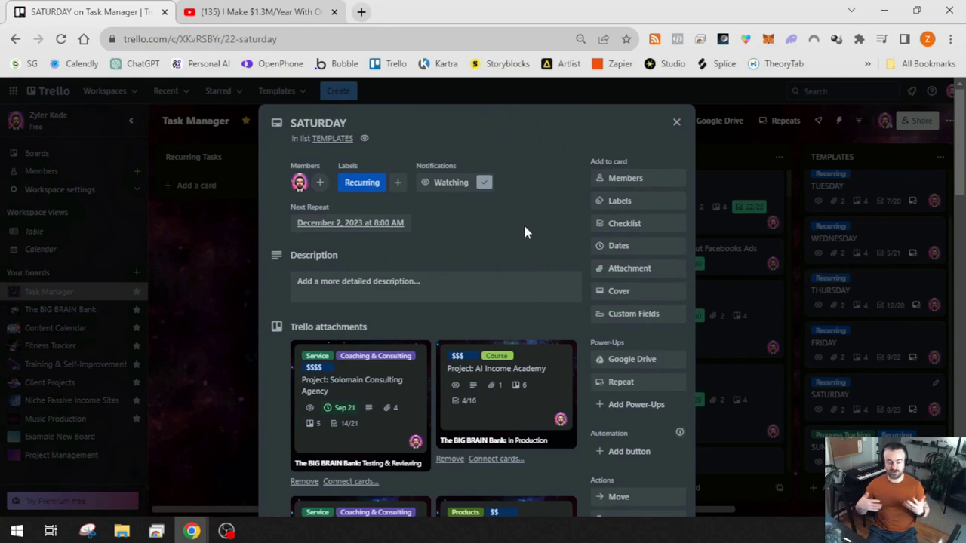
{"action": "left_click", "coordinate": [677, 123]}
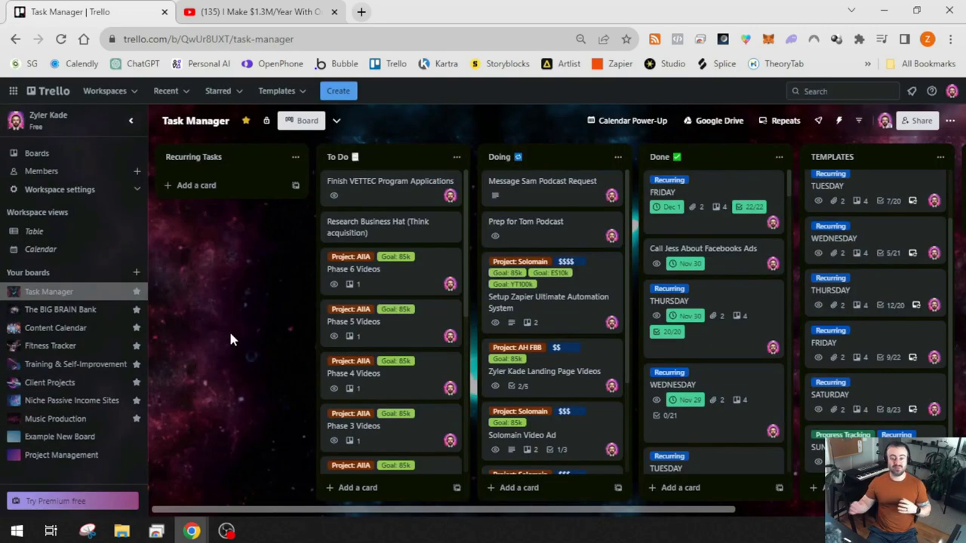
Scroll the Task Manager board back, switch to Content Calendar, and scroll down Genius Idea Bank
{"action": "scroll", "coordinate": [777, 368], "scroll_direction": "right", "scroll_amount": 2}
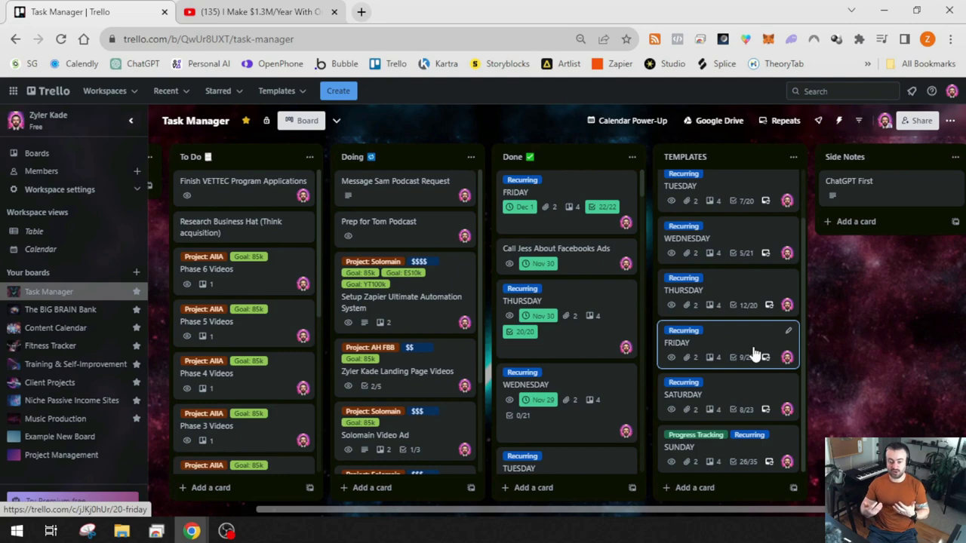
{"action": "left_click_drag", "start_coordinate": [733, 516], "coordinate": [556, 540]}
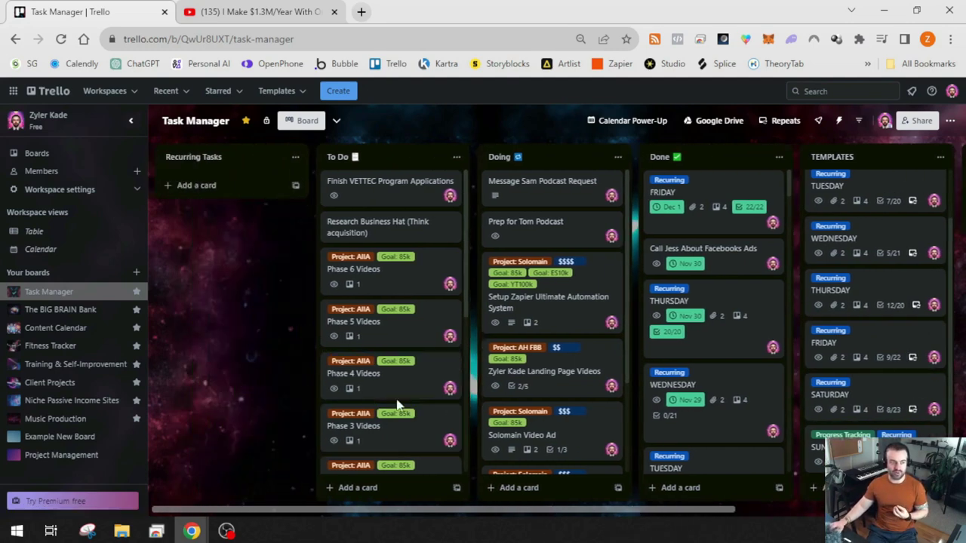
{"action": "left_click", "coordinate": [73, 331]}
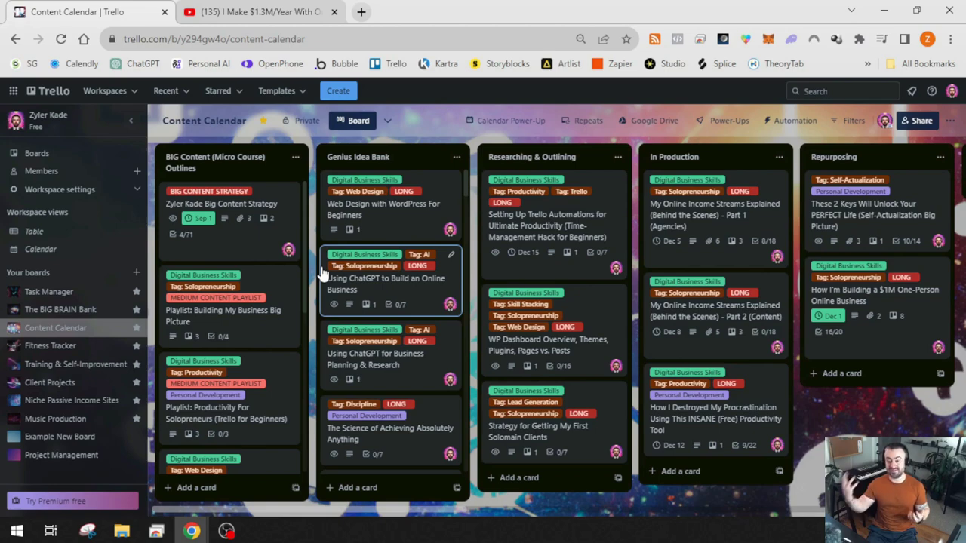
{"action": "scroll", "coordinate": [352, 339], "scroll_direction": "down", "scroll_amount": 5}
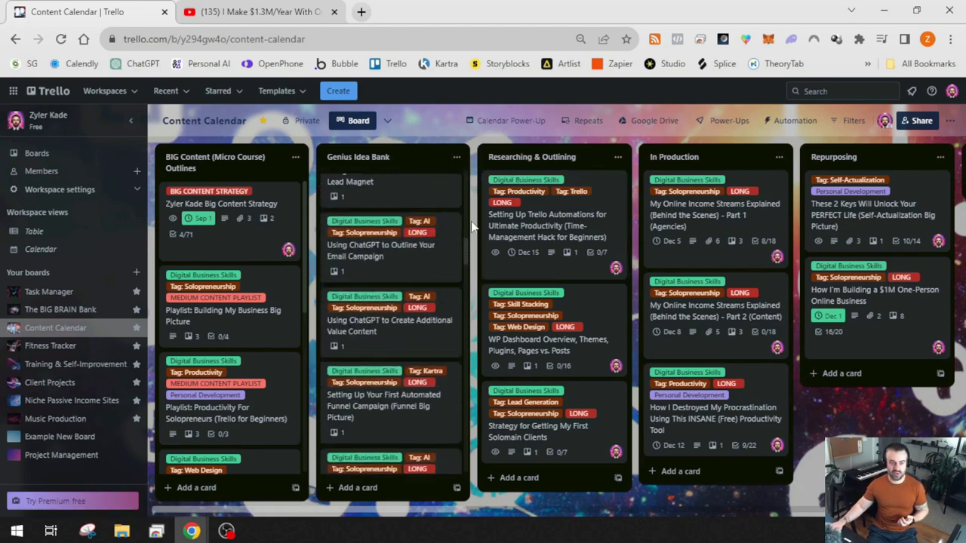
{"action": "scroll", "coordinate": [386, 387], "scroll_direction": "down", "scroll_amount": 3}
{"action": "scroll", "coordinate": [377, 481], "scroll_direction": "down", "scroll_amount": 5}
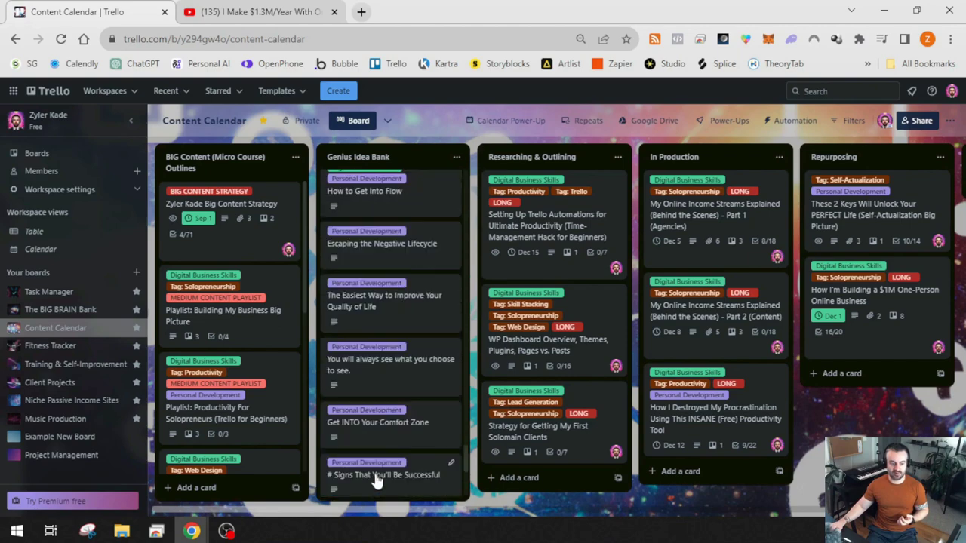
{"action": "scroll", "coordinate": [376, 481], "scroll_direction": "down", "scroll_amount": 5}
Add a checklist named 'Initial Outline' to the EXAMPLE CONTENT IDEA card
{"action": "left_click", "coordinate": [383, 421]}
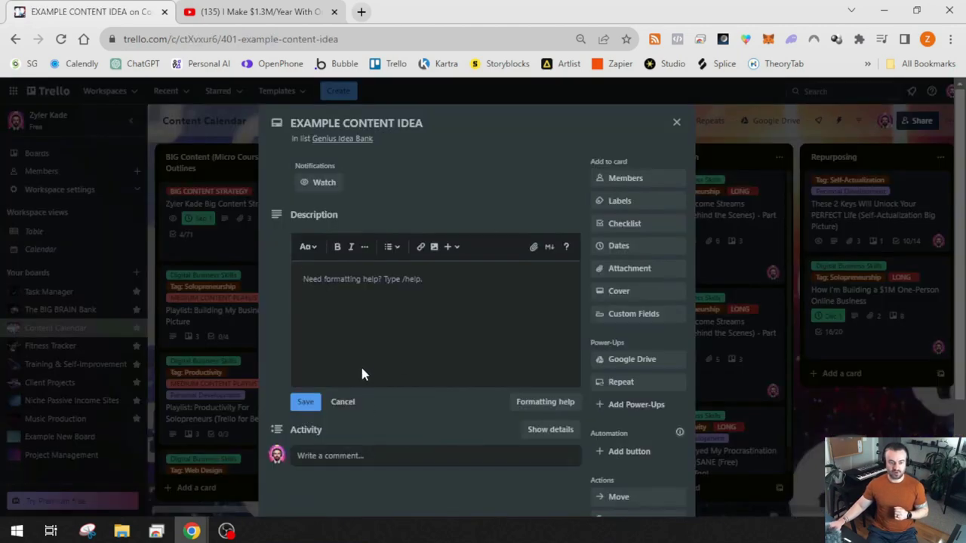
{"action": "scroll", "coordinate": [402, 343], "scroll_direction": "down", "scroll_amount": 1}
{"action": "scroll", "coordinate": [420, 350], "scroll_direction": "up", "scroll_amount": 1}
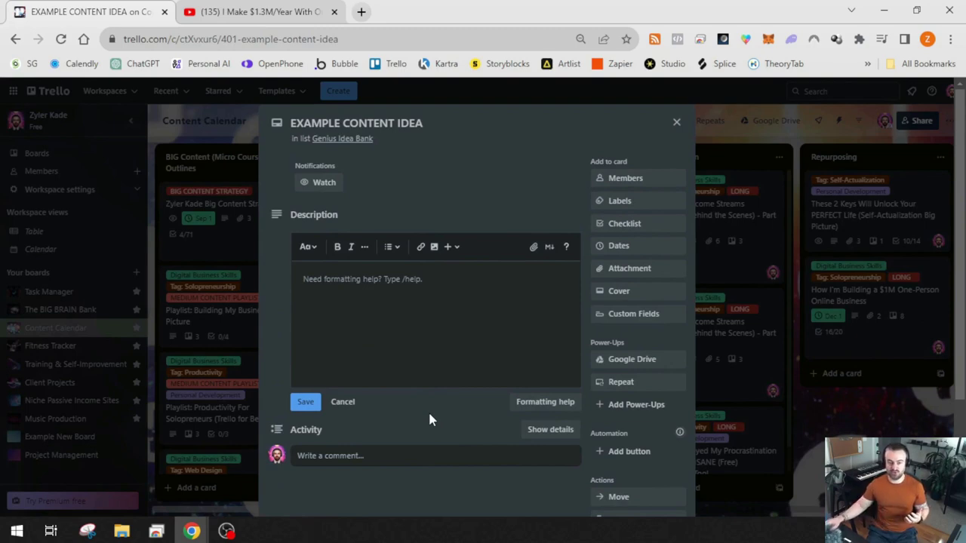
{"action": "left_click", "coordinate": [647, 224]}
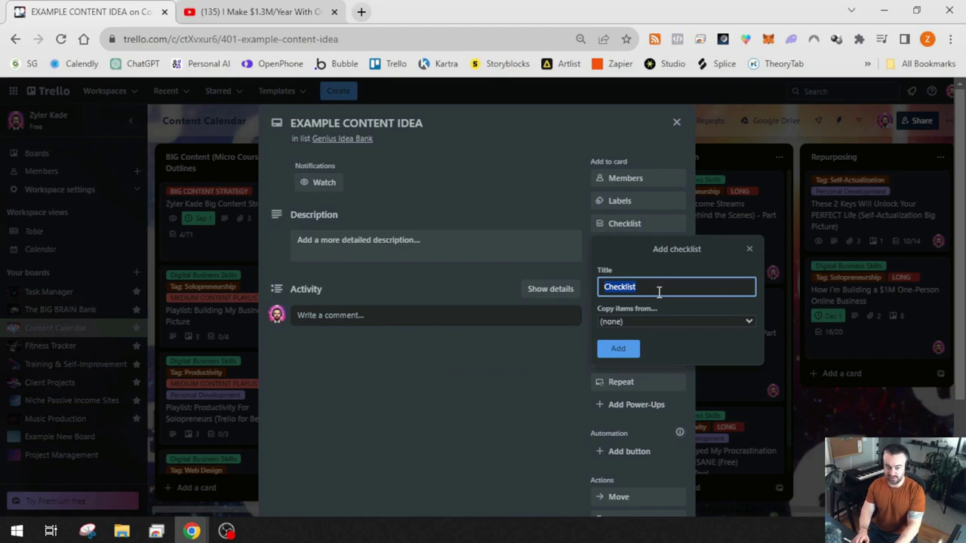
{"action": "type", "text": "Initial"}
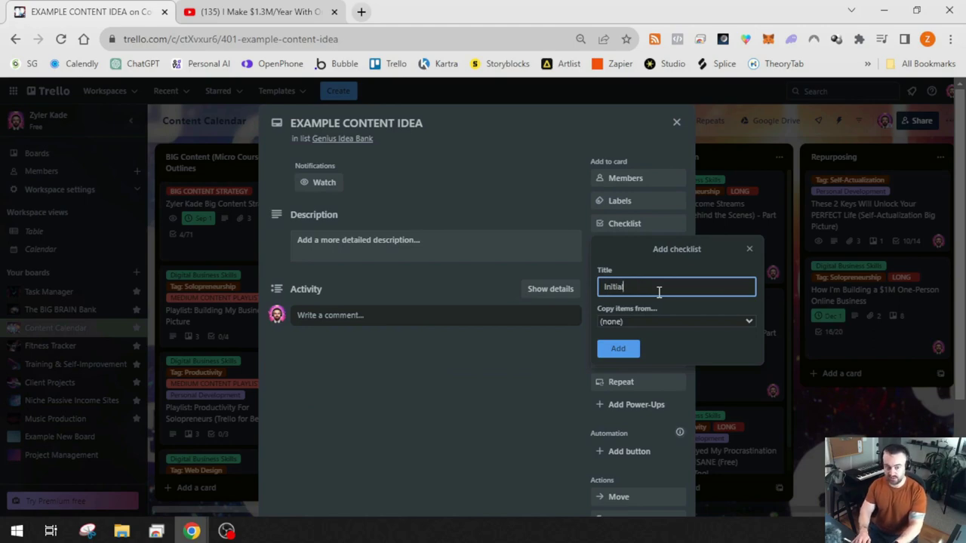
{"action": "type", "text": " Outlin"}
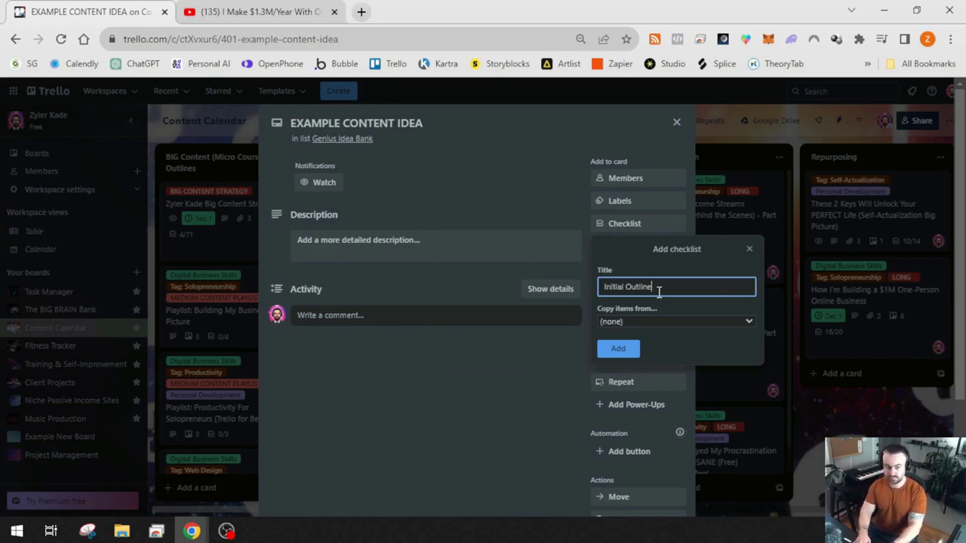
{"action": "type", "text": "e"}
{"action": "key", "text": "Return"}
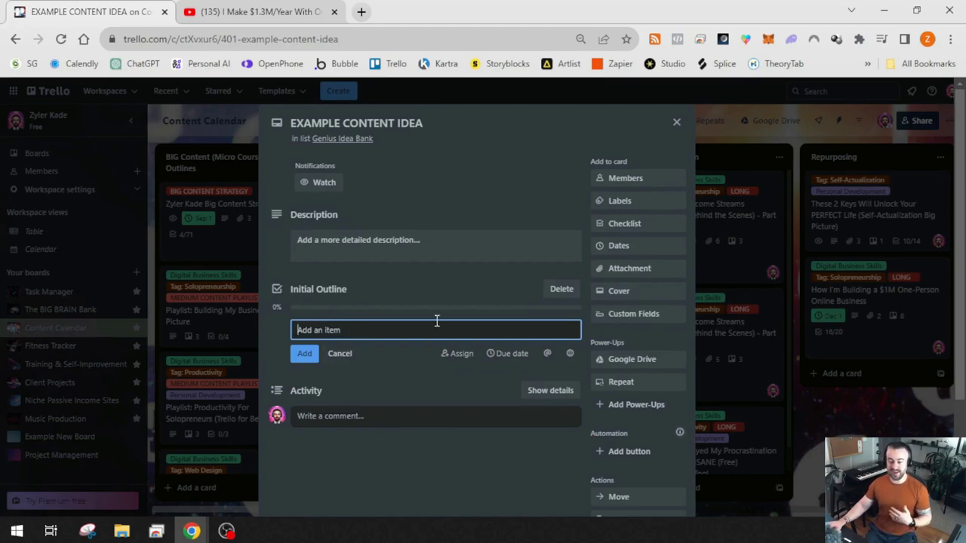
Fill the checklist with Brainstorm, Research and planning, outline first draft, and Use ChatGPT content ideas
{"action": "type", "text": "Brai"}
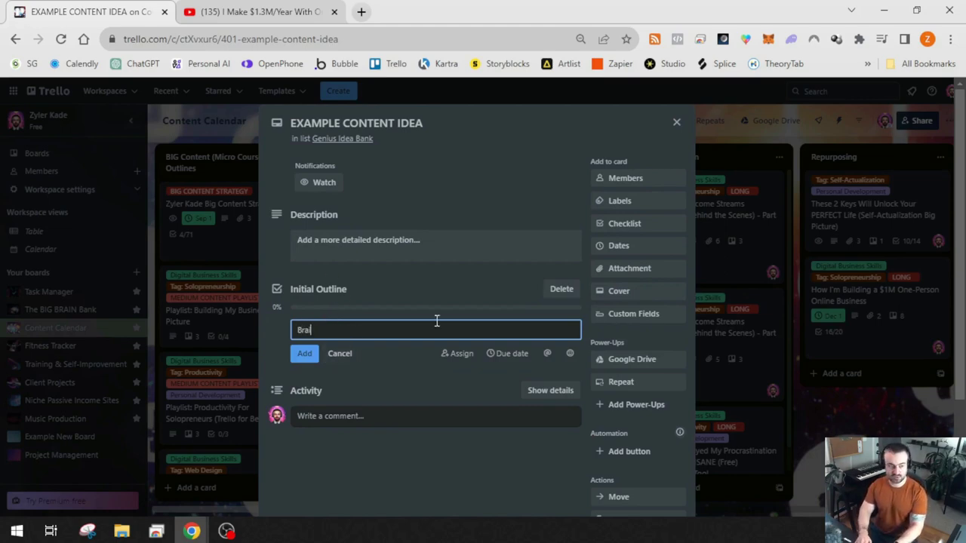
{"action": "type", "text": "nstorm"}
{"action": "key", "text": "Return"}
{"action": "type", "text": "Research an"}
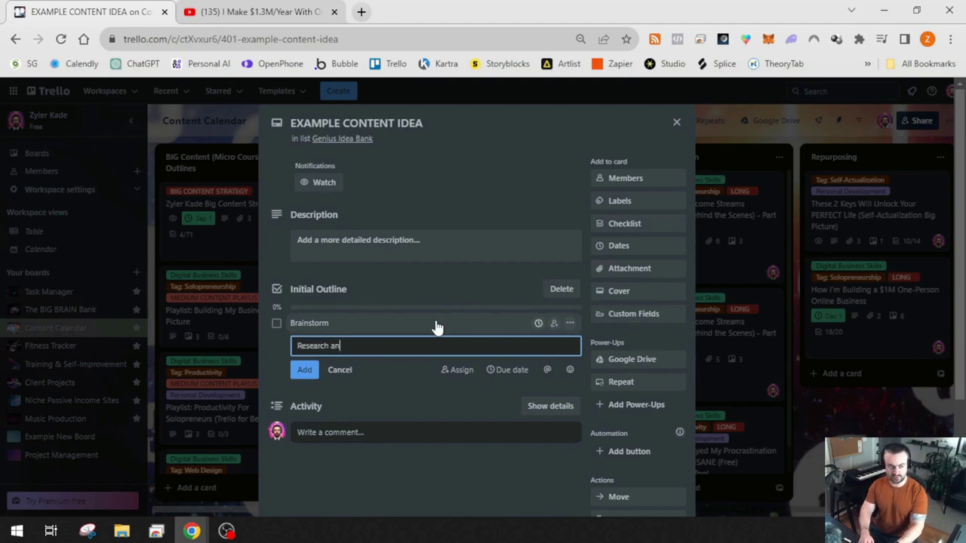
{"action": "type", "text": "d planning"}
{"action": "key", "text": "Return"}
{"action": "type", "text": "outline"}
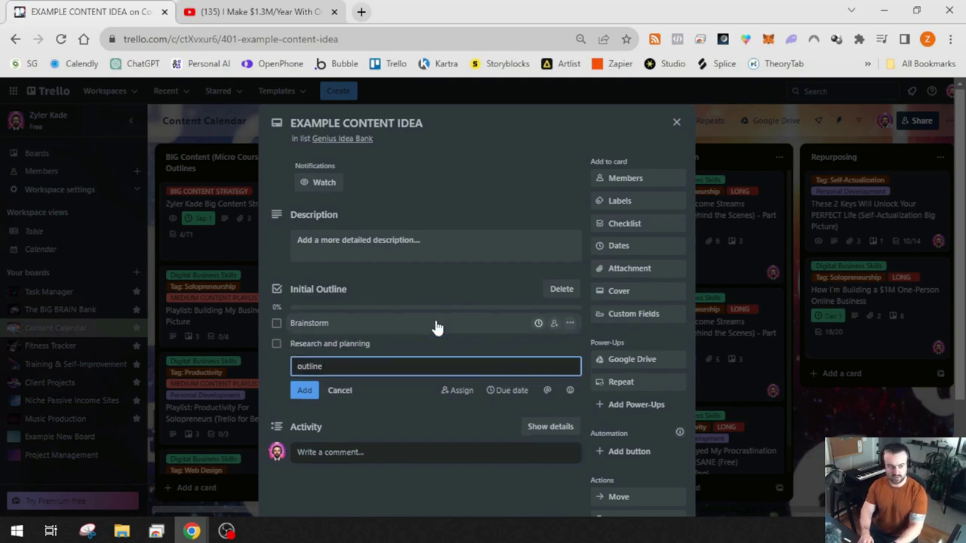
{"action": "type", "text": " first draft"}
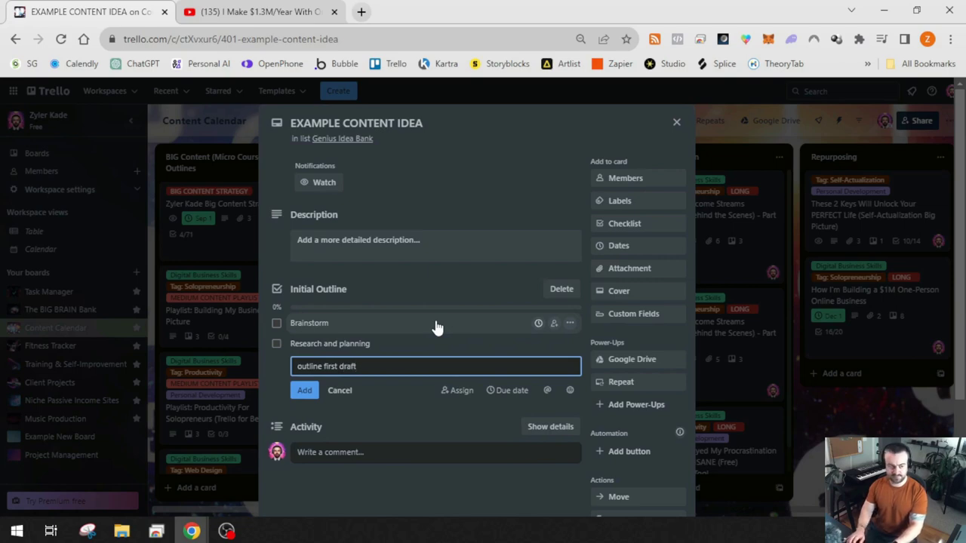
{"action": "key", "text": "Return"}
{"action": "type", "text": "Use ChatGPT to get content ideas"}
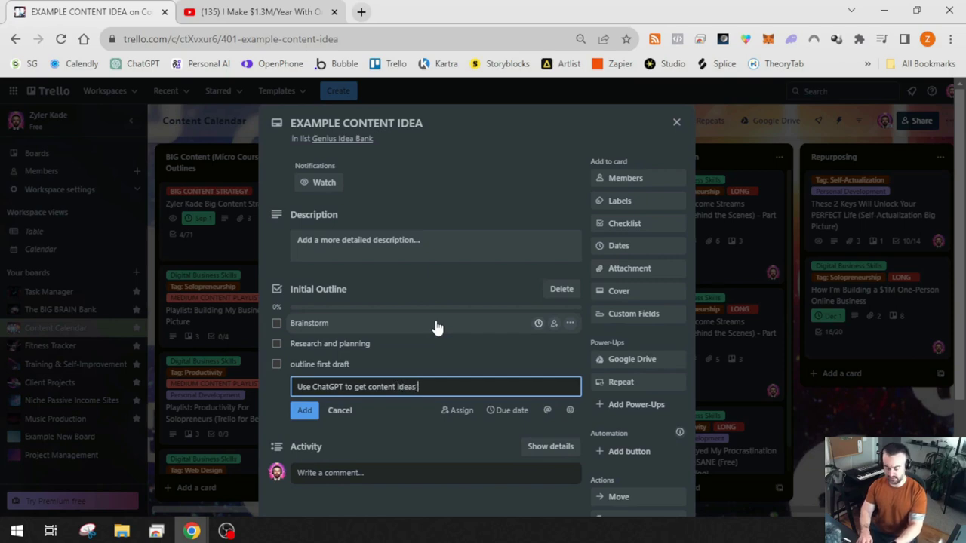
{"action": "key", "text": "Return"}
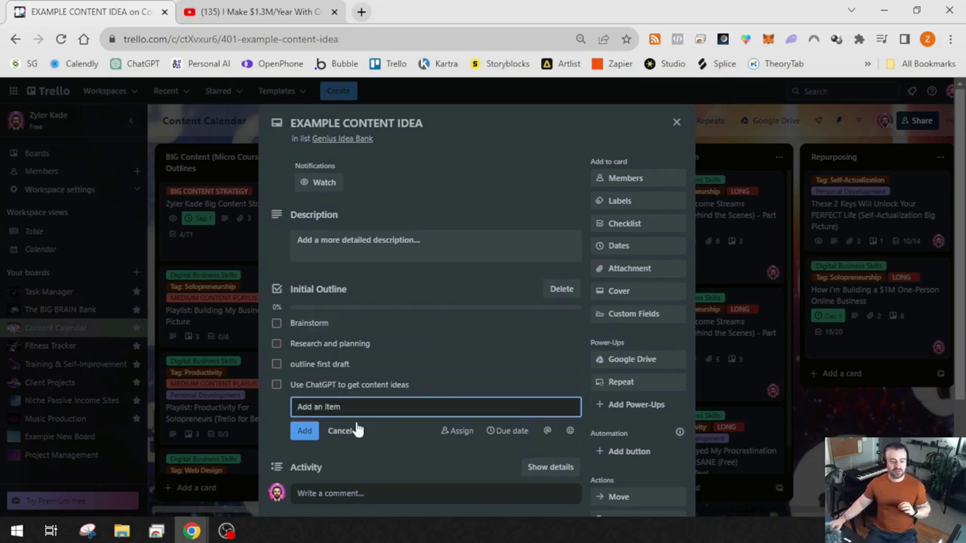
{"action": "left_click", "coordinate": [347, 432]}
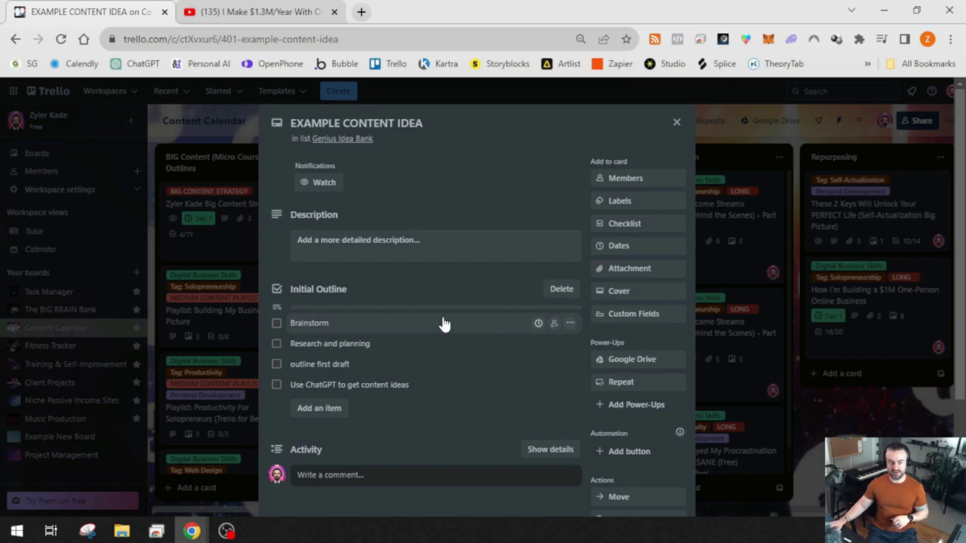
{"action": "scroll", "coordinate": [626, 238], "scroll_direction": "down", "scroll_amount": 2}
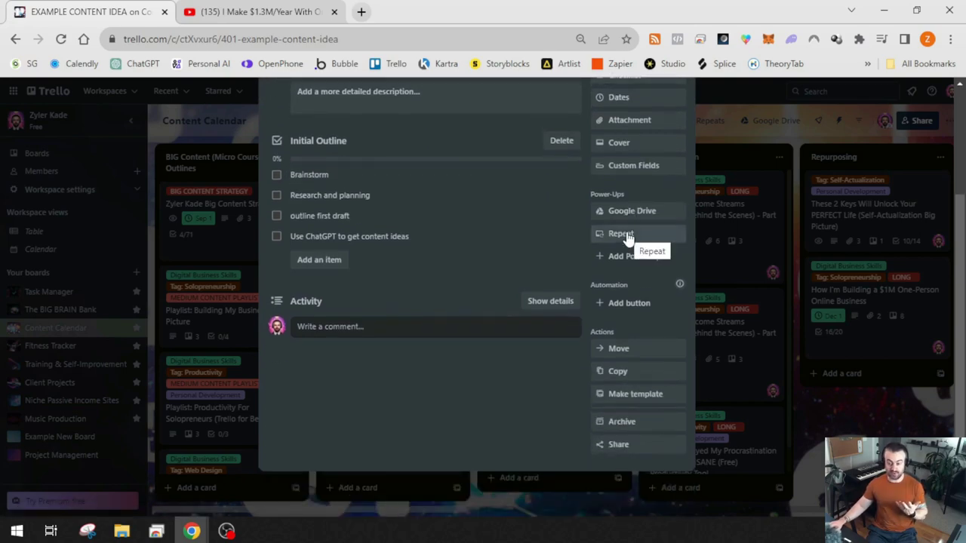
Convert the EXAMPLE CONTENT IDEA card into a template card
{"action": "left_click", "coordinate": [643, 402]}
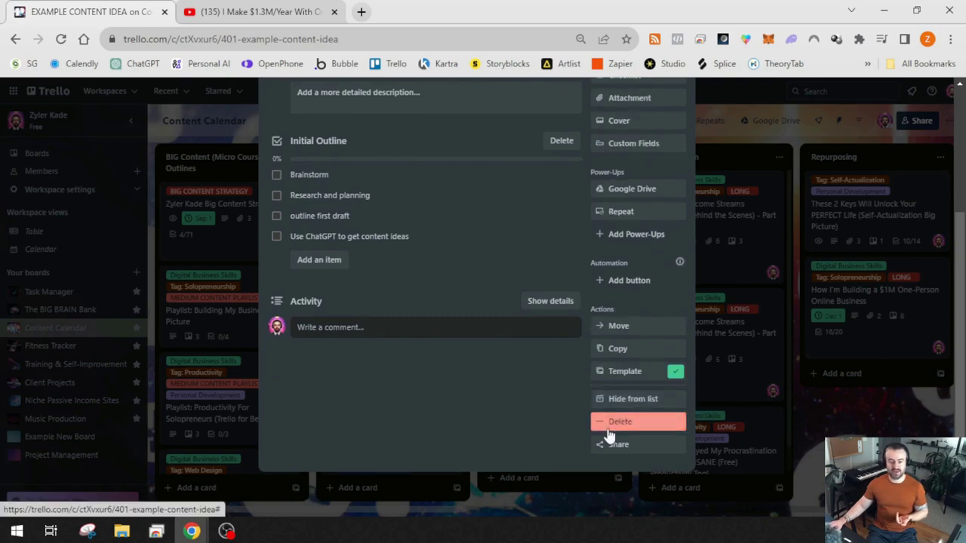
{"action": "scroll", "coordinate": [534, 403], "scroll_direction": "up", "scroll_amount": 3}
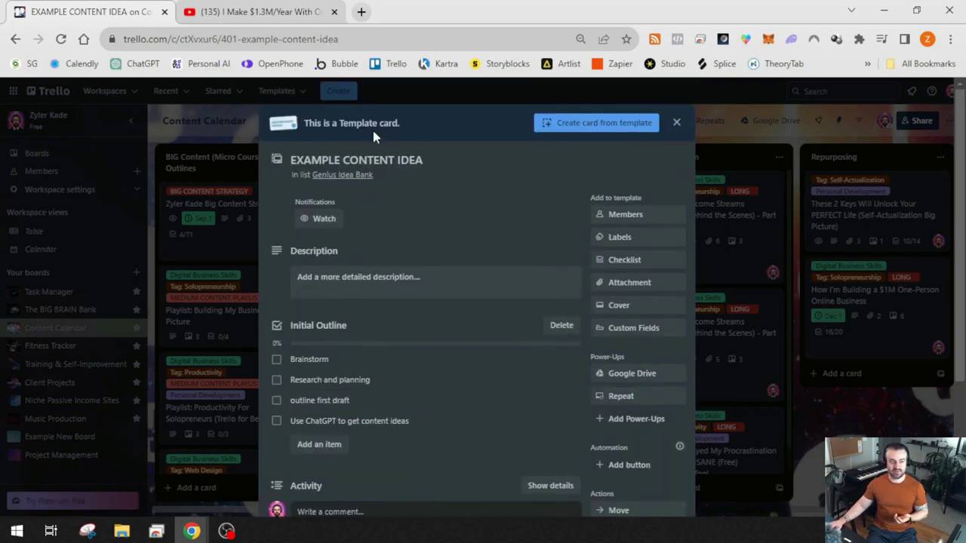
{"action": "left_click", "coordinate": [676, 123]}
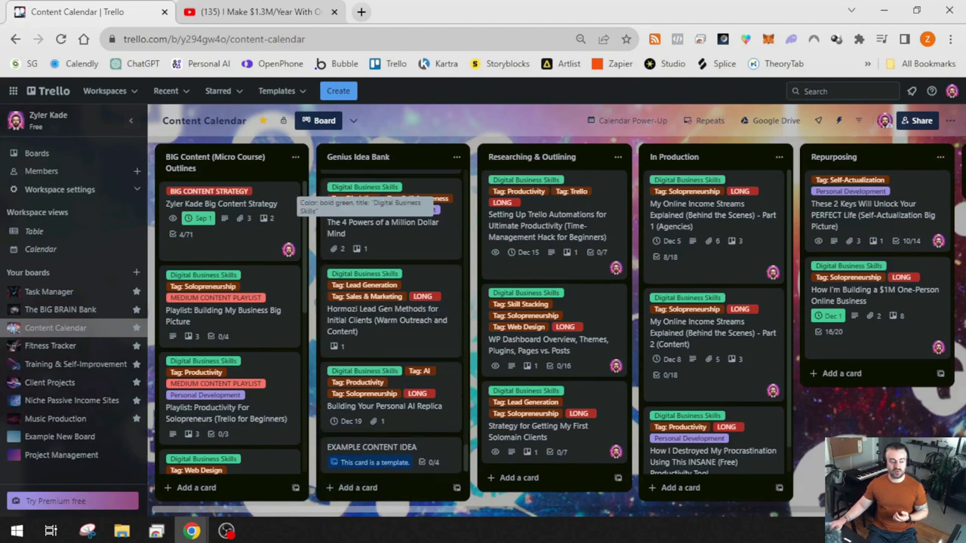
Drag the template card from Genius Idea Bank to the bottom of the TEMPLATES & Resources list
{"action": "scroll", "coordinate": [448, 489], "scroll_direction": "right", "scroll_amount": 3}
{"action": "scroll", "coordinate": [474, 482], "scroll_direction": "right", "scroll_amount": 5}
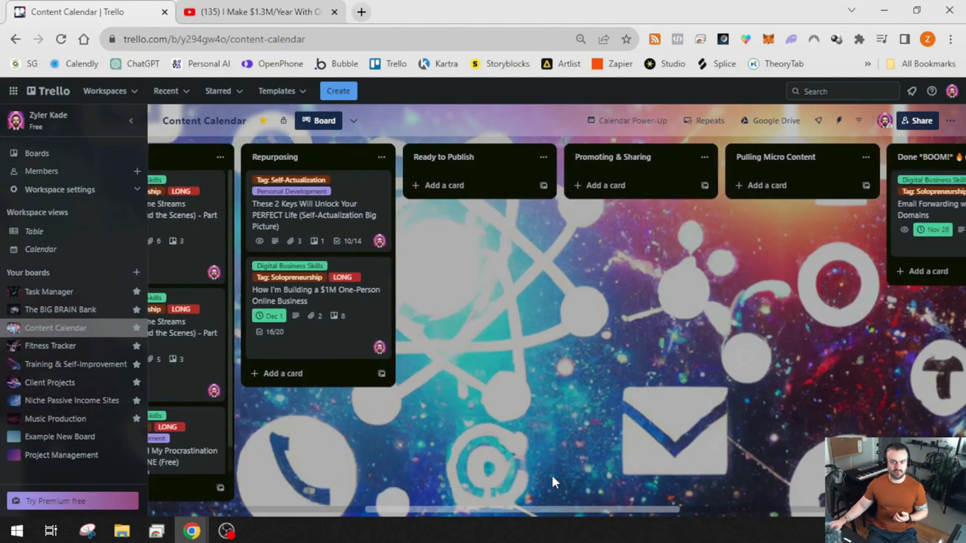
{"action": "scroll", "coordinate": [602, 475], "scroll_direction": "left", "scroll_amount": 8}
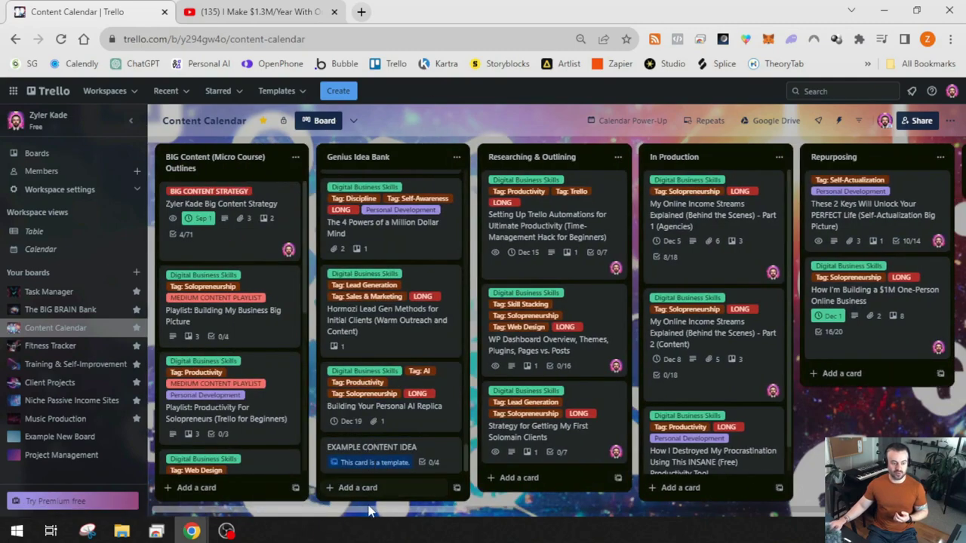
{"action": "scroll", "coordinate": [370, 512], "scroll_direction": "right", "scroll_amount": 8}
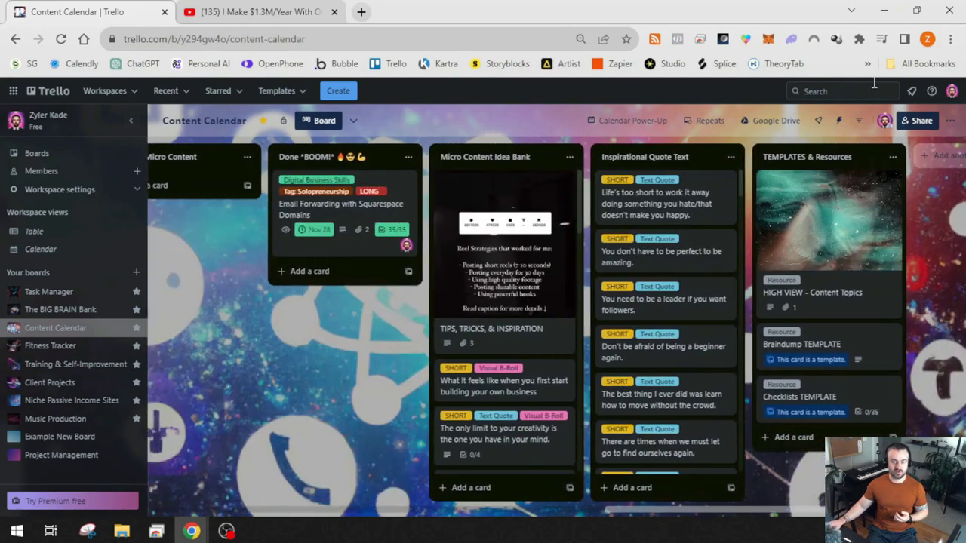
{"action": "left_click_drag", "start_coordinate": [756, 525], "coordinate": [341, 536]}
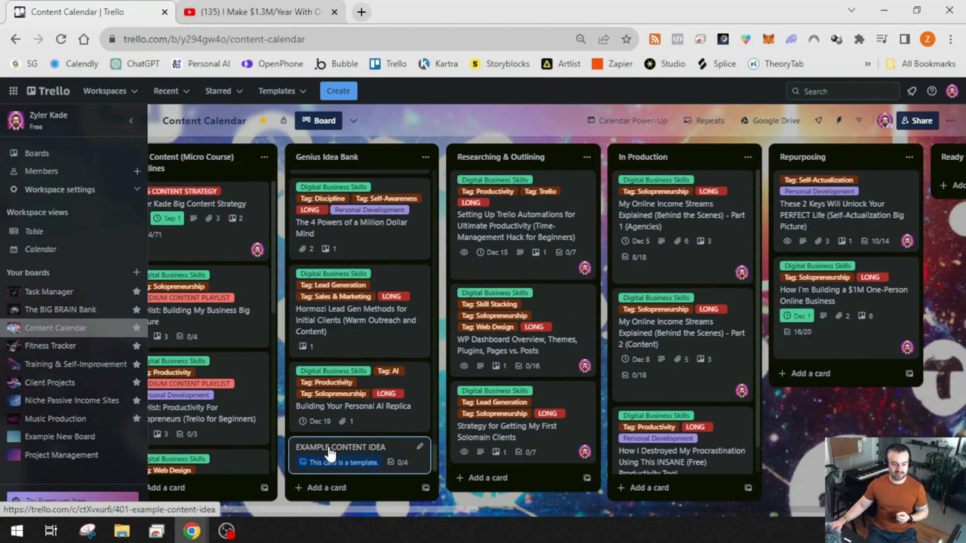
{"action": "scroll", "coordinate": [433, 429], "scroll_direction": "right", "scroll_amount": 15}
{"action": "left_click_drag", "start_coordinate": [875, 468], "coordinate": [695, 450]}
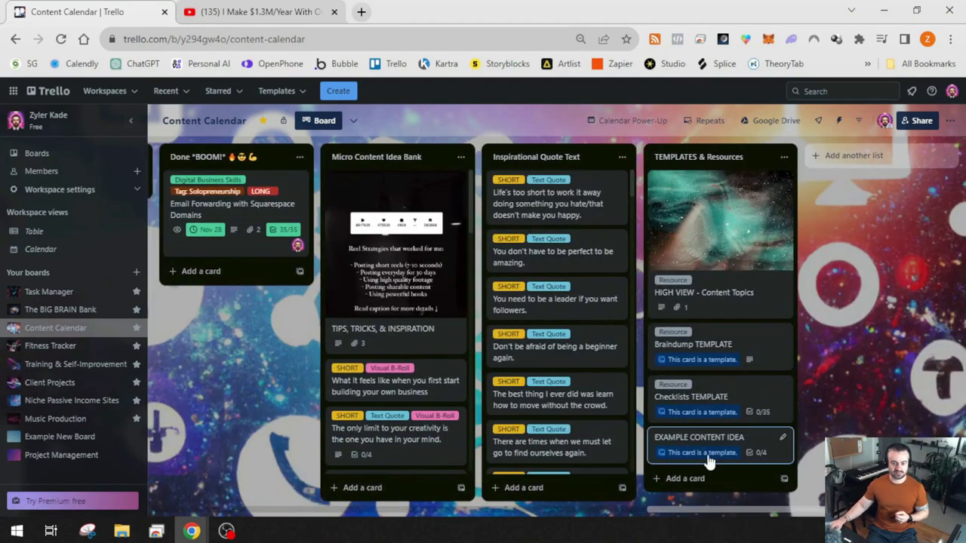
{"action": "left_click_drag", "start_coordinate": [702, 510], "coordinate": [358, 521]}
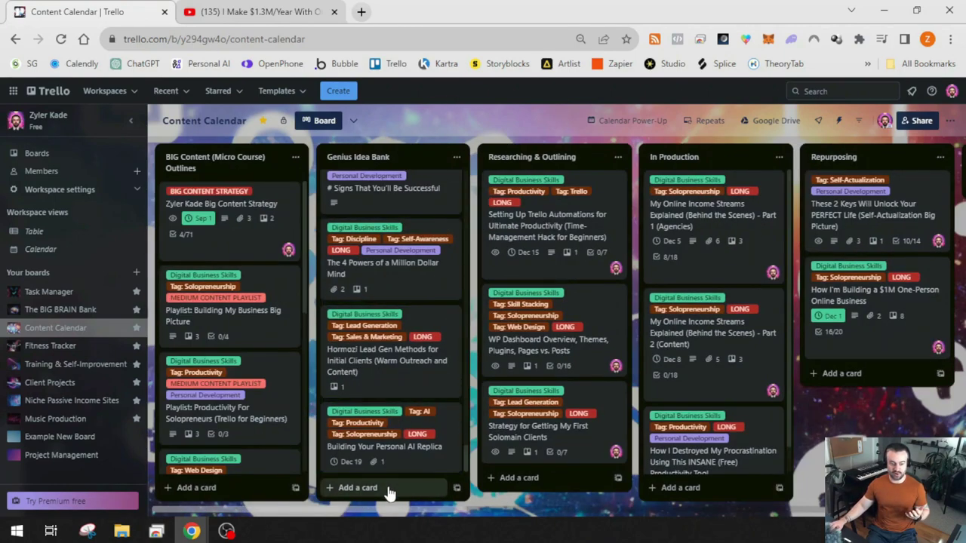
{"action": "left_click", "coordinate": [355, 487]}
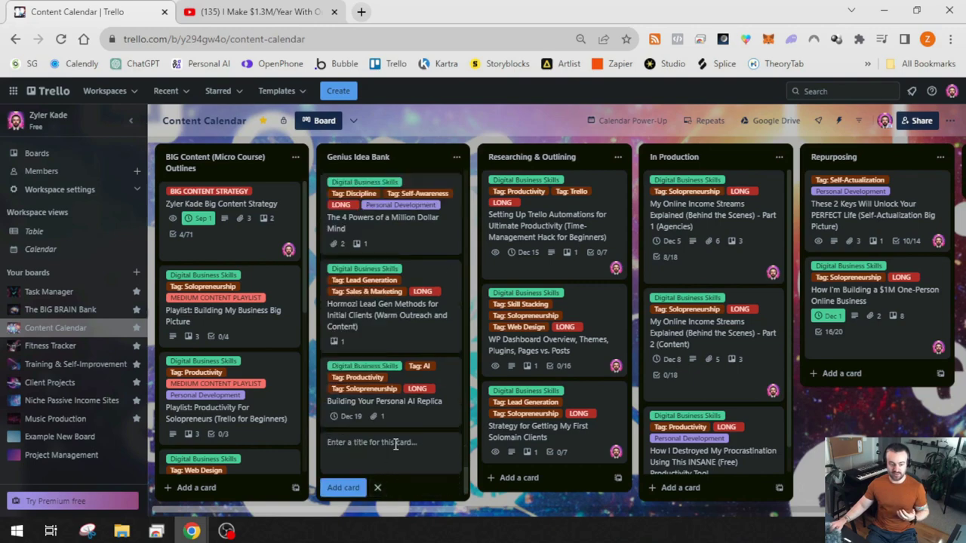
{"action": "type", "text": "EXMAP"}
{"action": "key", "text": "Return"}
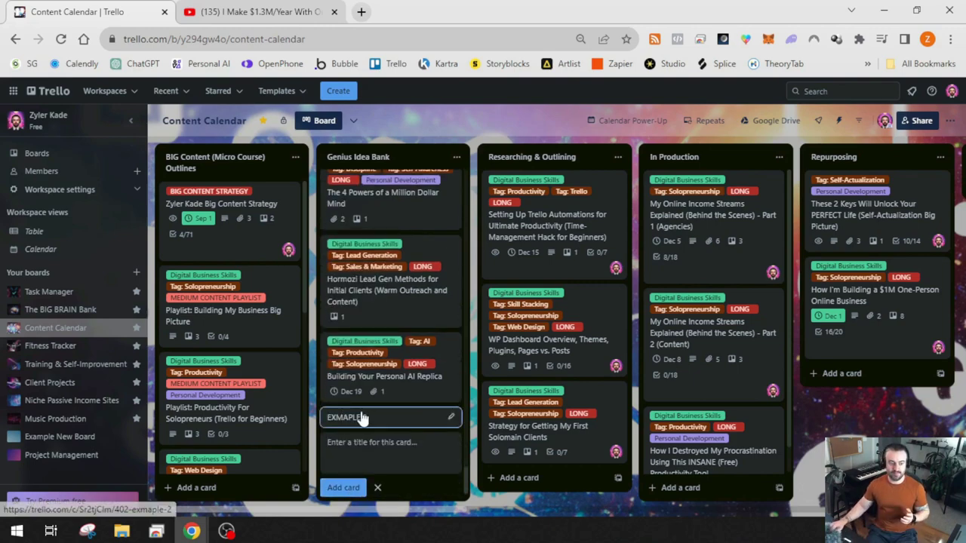
{"action": "left_click", "coordinate": [351, 418]}
{"action": "scroll", "coordinate": [433, 384], "scroll_direction": "down", "scroll_amount": 3}
{"action": "scroll", "coordinate": [436, 391], "scroll_direction": "up", "scroll_amount": 3}
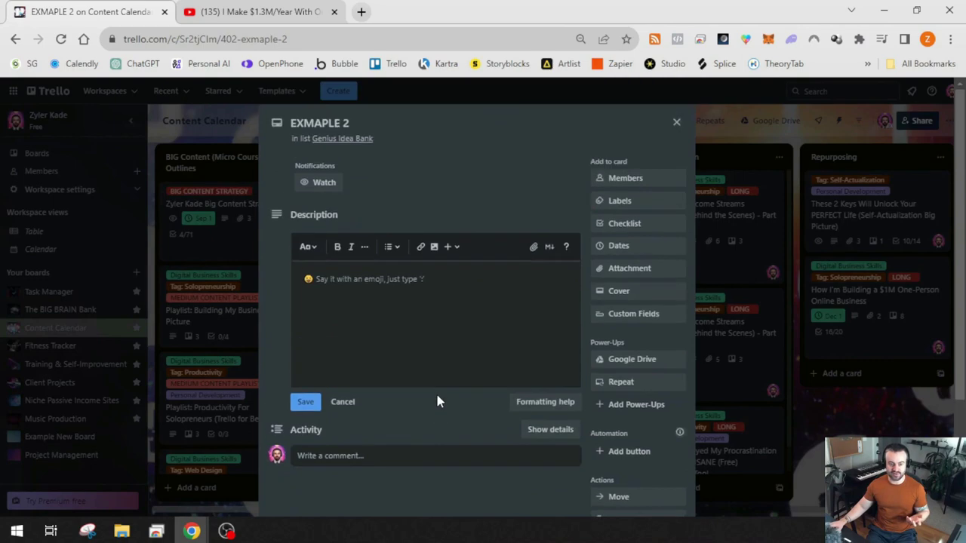
{"action": "left_click", "coordinate": [692, 99]}
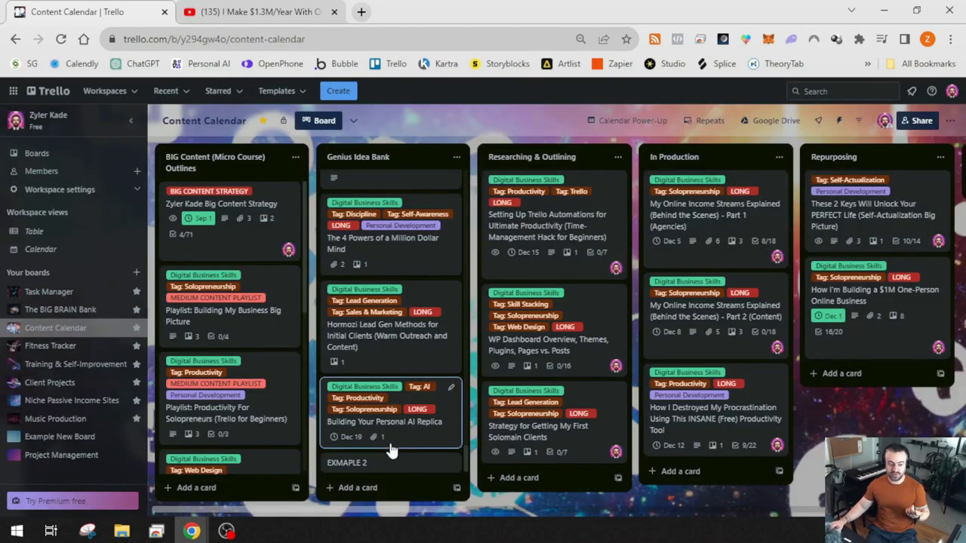
{"action": "left_click", "coordinate": [410, 464]}
{"action": "scroll", "coordinate": [539, 399], "scroll_direction": "down", "scroll_amount": 5}
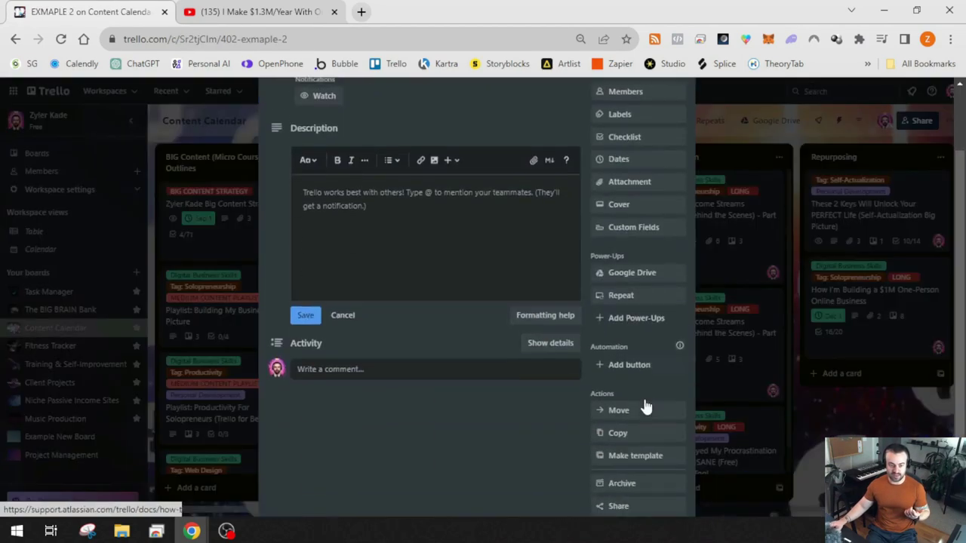
{"action": "left_click", "coordinate": [637, 445]}
{"action": "left_click", "coordinate": [674, 418]}
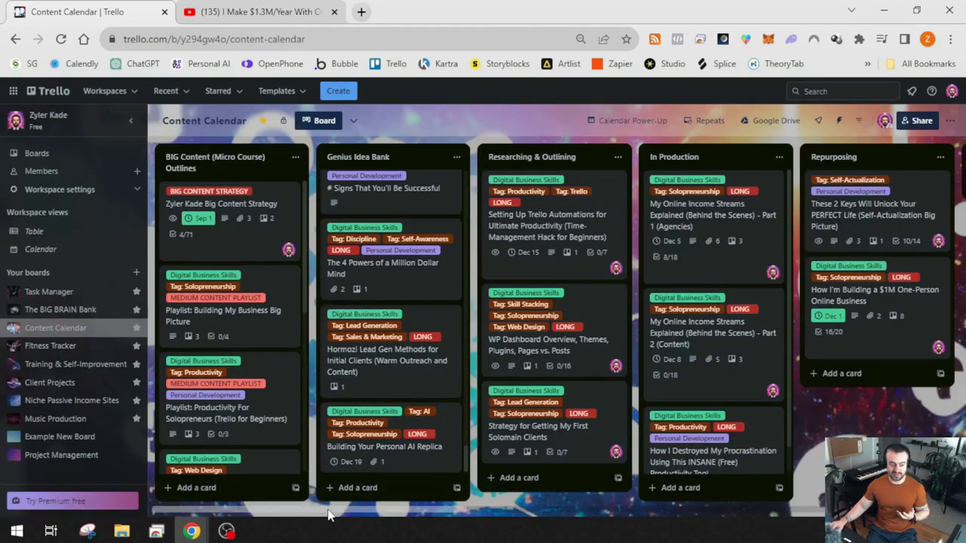
{"action": "scroll", "coordinate": [328, 513], "scroll_direction": "right", "scroll_amount": 15}
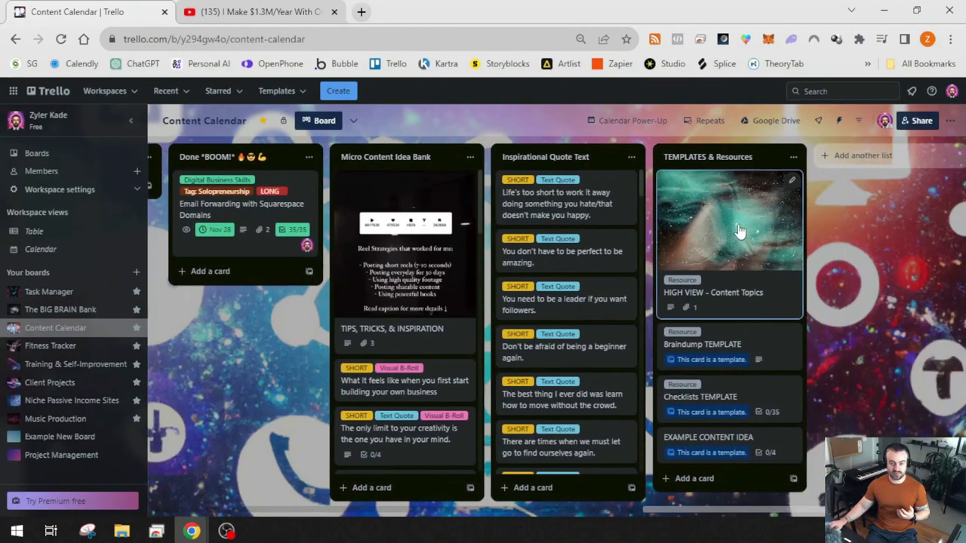
Create 'EXAMPLE 2 CONTENT IDEA' from the template, placing it in the Genius Idea Bank list
{"action": "left_click", "coordinate": [743, 444]}
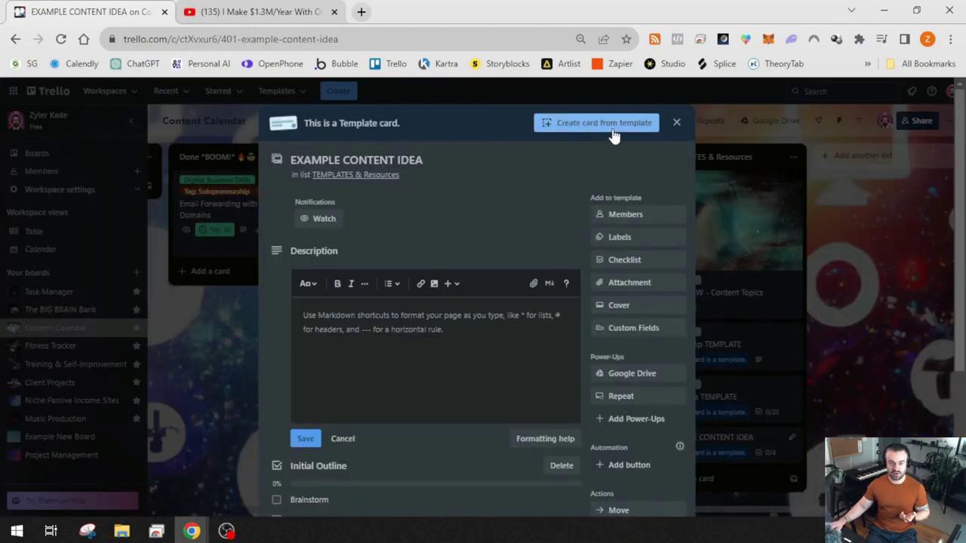
{"action": "left_click", "coordinate": [613, 127]}
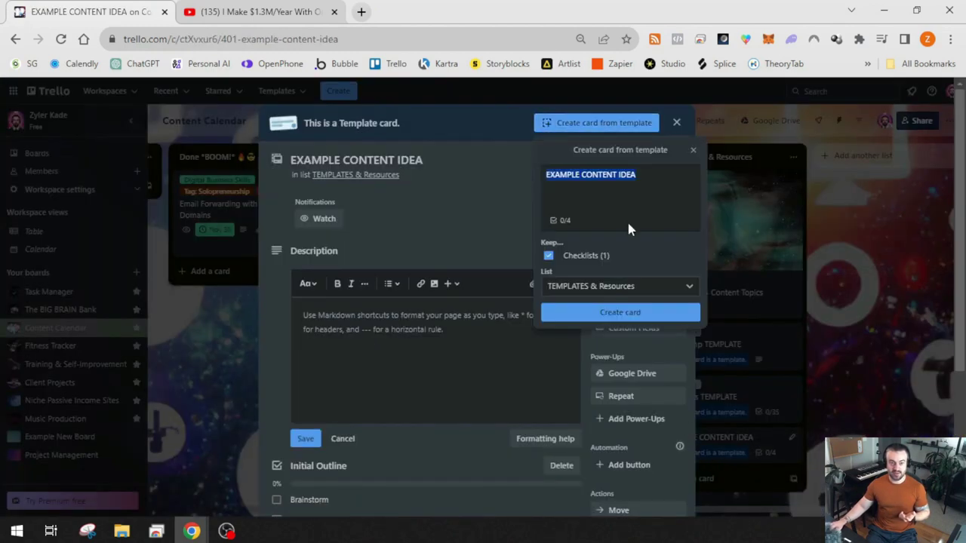
{"action": "left_click", "coordinate": [656, 178]}
{"action": "type", "text": "2"}
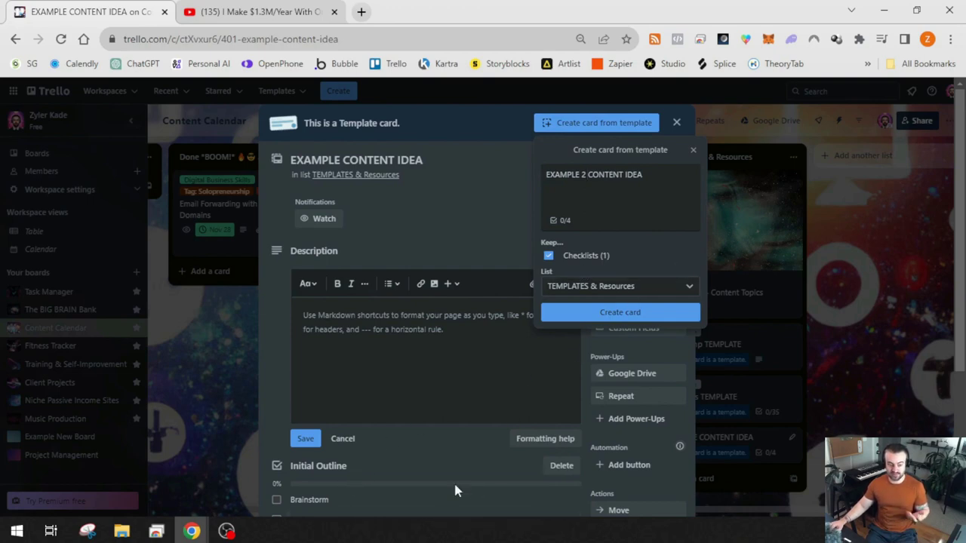
{"action": "left_click", "coordinate": [591, 291]}
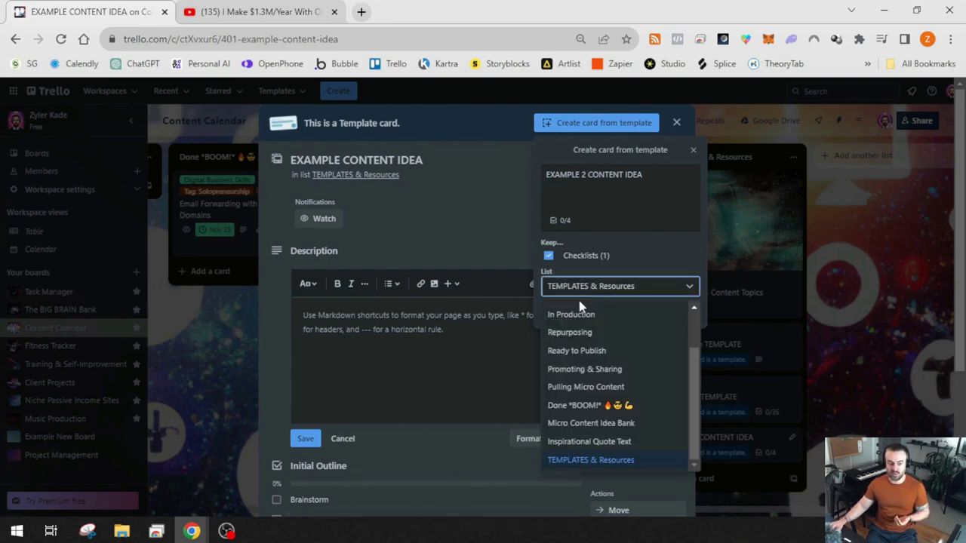
{"action": "scroll", "coordinate": [614, 437], "scroll_direction": "up", "scroll_amount": 1}
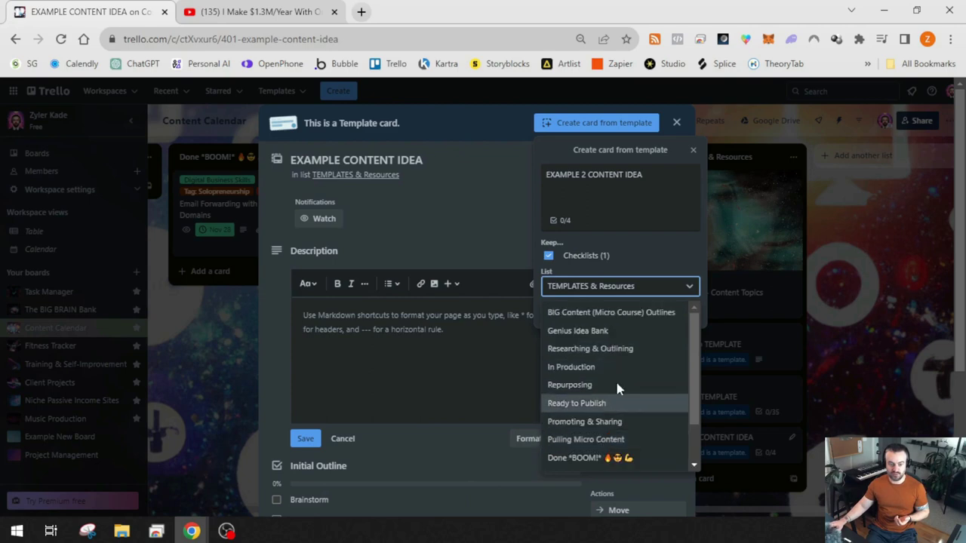
{"action": "left_click", "coordinate": [578, 330]}
{"action": "left_click", "coordinate": [662, 311]}
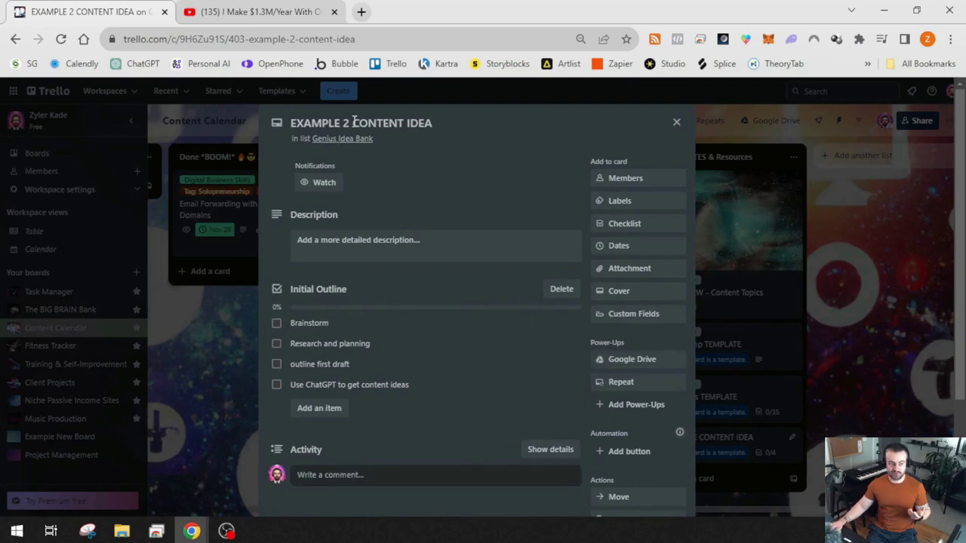
Dismiss the new card and confirm EXAMPLE 2 CONTENT IDEA sits at the bottom of Genius Idea Bank
{"action": "left_click", "coordinate": [201, 388]}
{"action": "left_click_drag", "start_coordinate": [706, 519], "coordinate": [227, 520]}
{"action": "scroll", "coordinate": [427, 295], "scroll_direction": "up", "scroll_amount": 3}
{"action": "scroll", "coordinate": [428, 302], "scroll_direction": "down", "scroll_amount": 6}
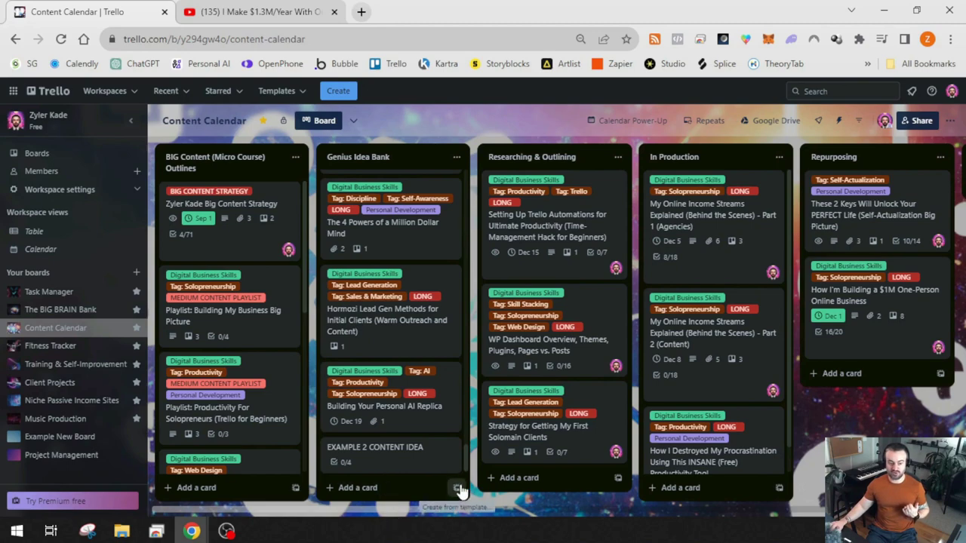
Review the EXAMPLE CONTENT IDEA template card, then bring up Genius Idea Bank's card templates panel
{"action": "left_click_drag", "start_coordinate": [402, 511], "coordinate": [822, 427]}
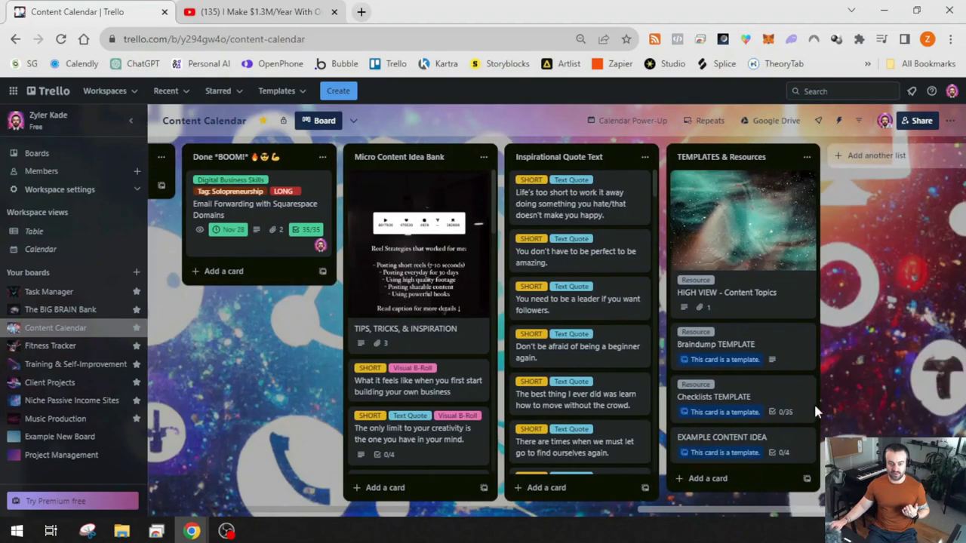
{"action": "left_click", "coordinate": [756, 449]}
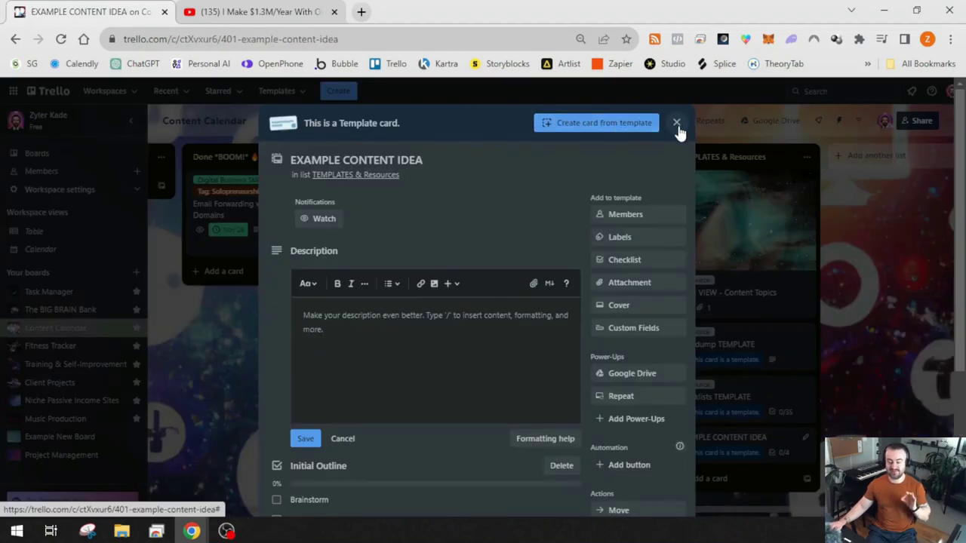
{"action": "left_click", "coordinate": [676, 122]}
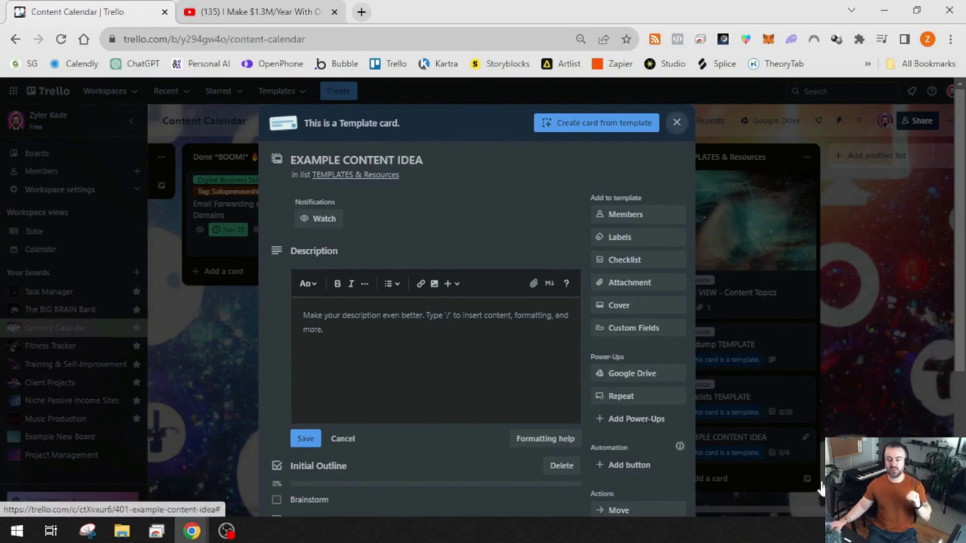
{"action": "left_click_drag", "start_coordinate": [800, 515], "coordinate": [298, 529]}
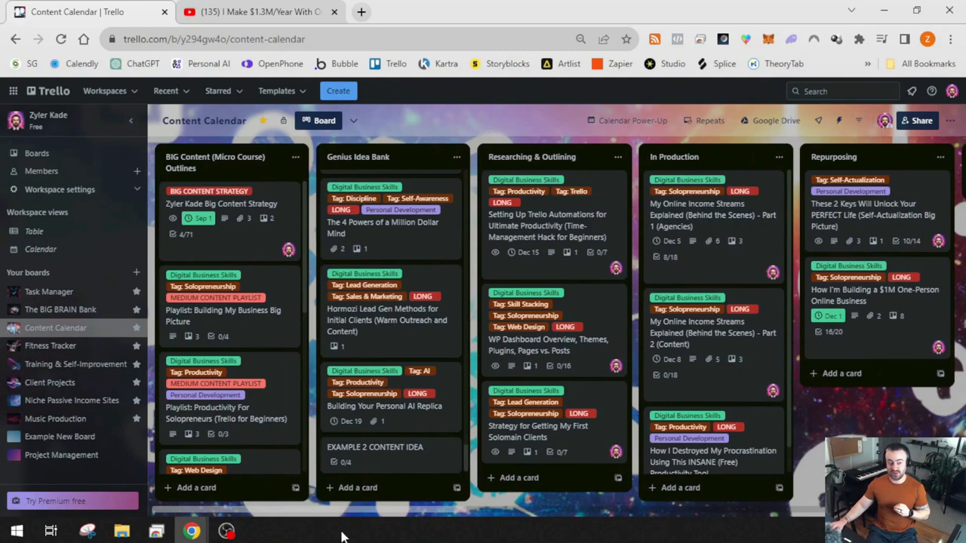
{"action": "left_click", "coordinate": [457, 489]}
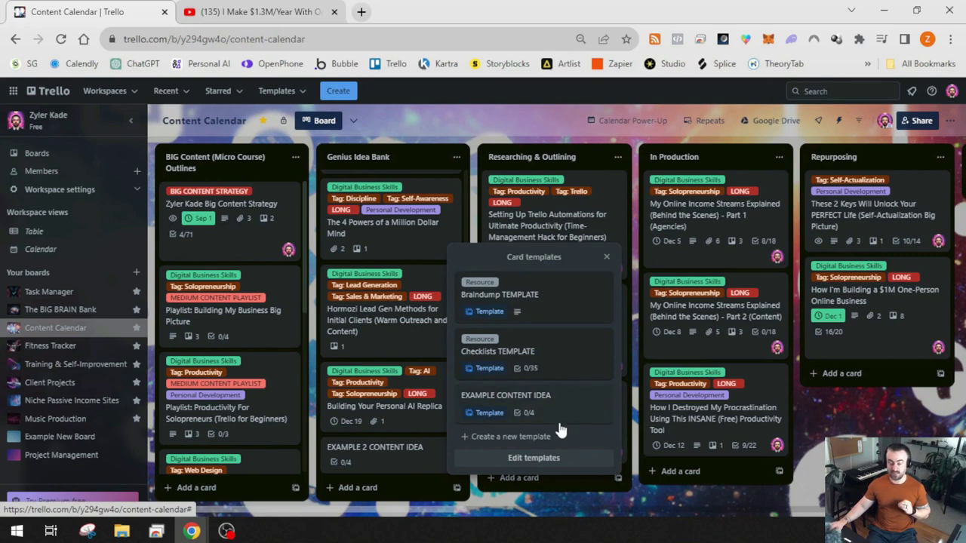
Create 'THIS IS eXAMPLE 3' in Genius Idea Bank from the EXAMPLE CONTENT IDEA template
{"action": "left_click", "coordinate": [556, 410]}
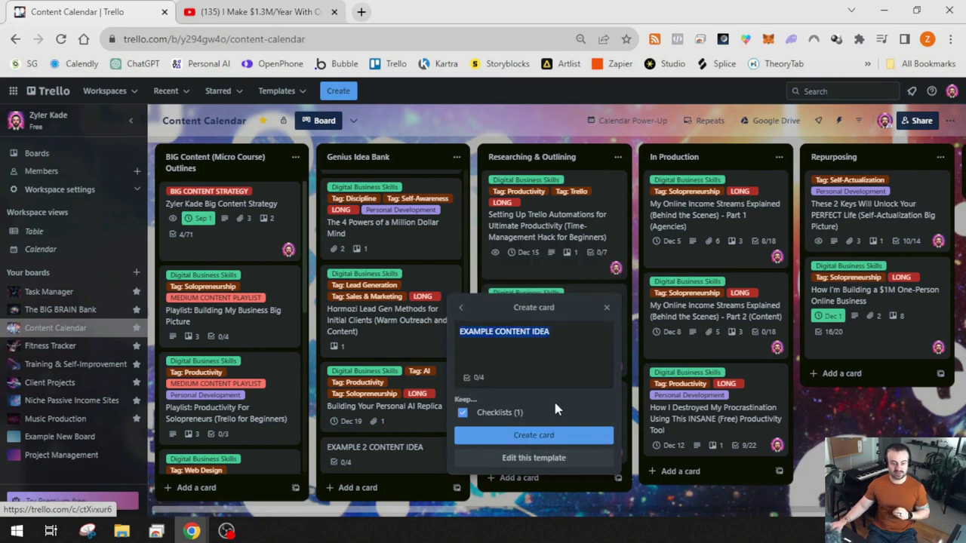
{"action": "type", "text": "THIS IS eXAMP"}
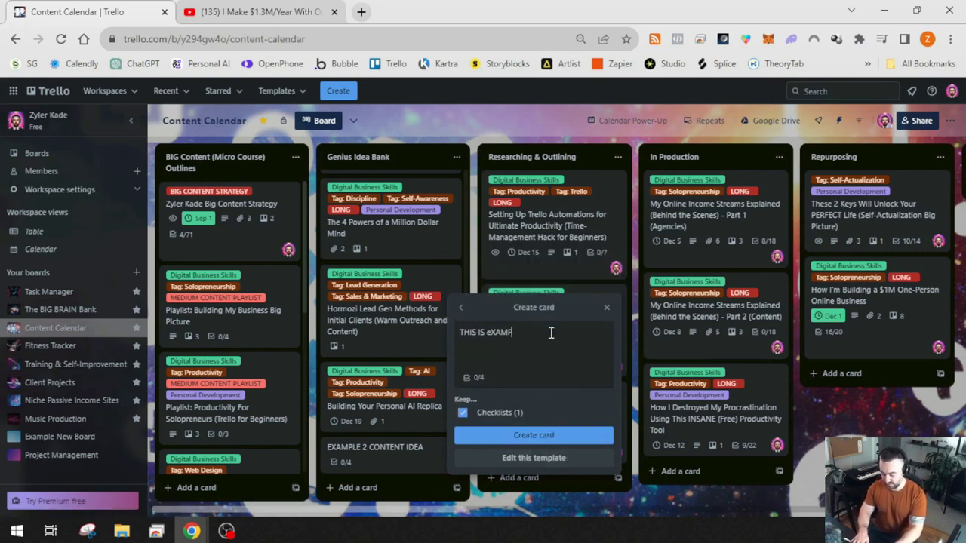
{"action": "type", "text": "LE 3"}
{"action": "left_click", "coordinate": [532, 435]}
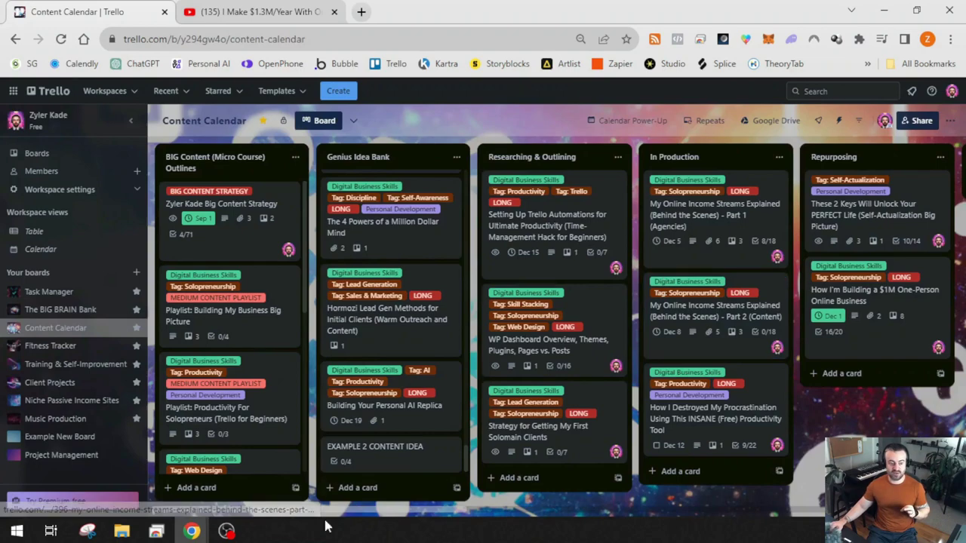
Archive and permanently delete the EXAMPLE 2 CONTENT IDEA card
{"action": "left_click", "coordinate": [389, 451]}
{"action": "scroll", "coordinate": [653, 338], "scroll_direction": "down", "scroll_amount": 2}
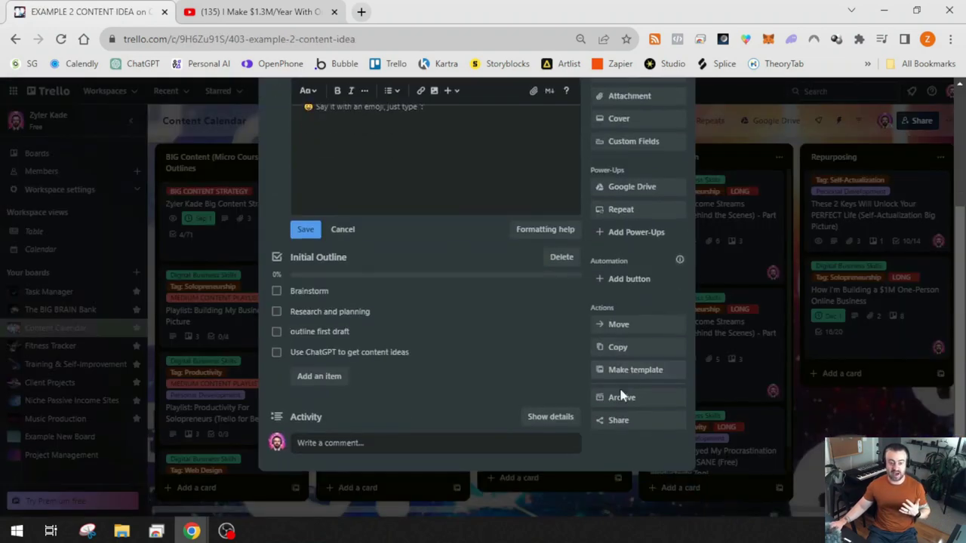
{"action": "left_click", "coordinate": [623, 399]}
{"action": "left_click", "coordinate": [619, 424]}
{"action": "left_click", "coordinate": [664, 398]}
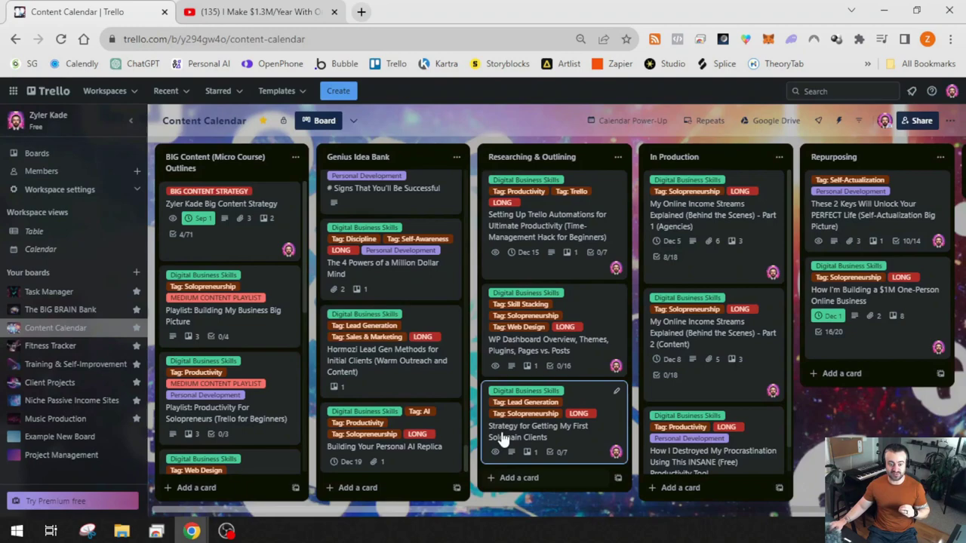
Archive the EXAMPLE CONTENT IDEA template card in TEMPLATES & Resources
{"action": "scroll", "coordinate": [400, 372], "scroll_direction": "down", "scroll_amount": 3}
{"action": "scroll", "coordinate": [400, 372], "scroll_direction": "down", "scroll_amount": 10}
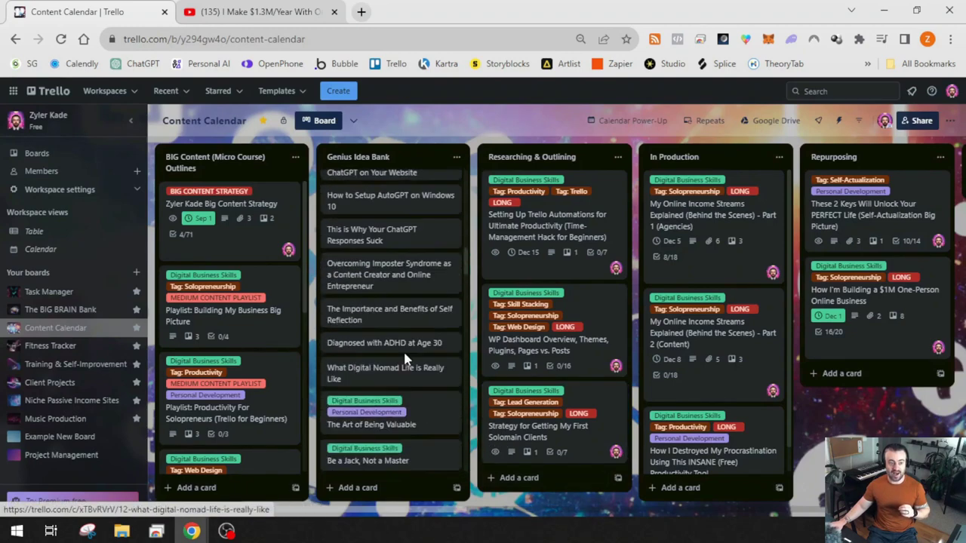
{"action": "scroll", "coordinate": [400, 302], "scroll_direction": "up", "scroll_amount": 1}
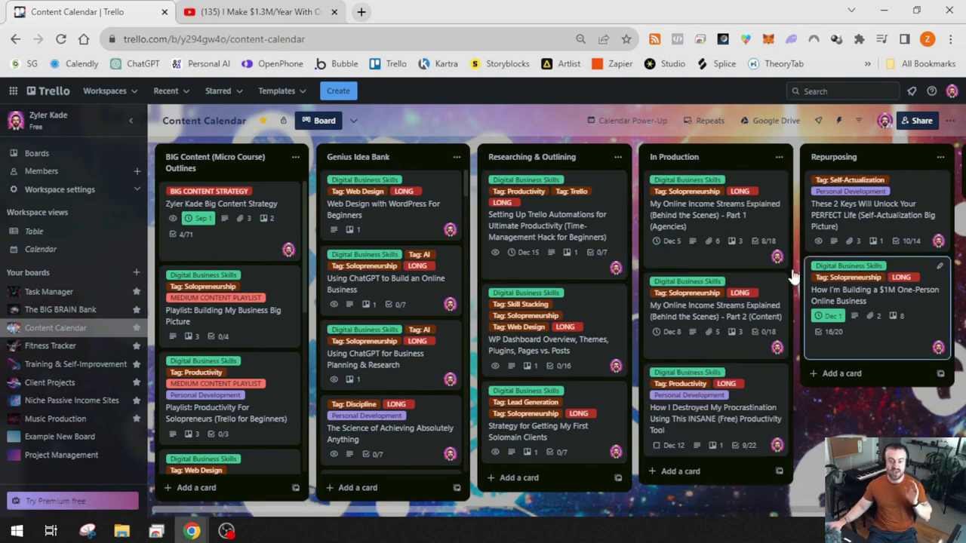
{"action": "left_click_drag", "start_coordinate": [360, 515], "coordinate": [836, 513]}
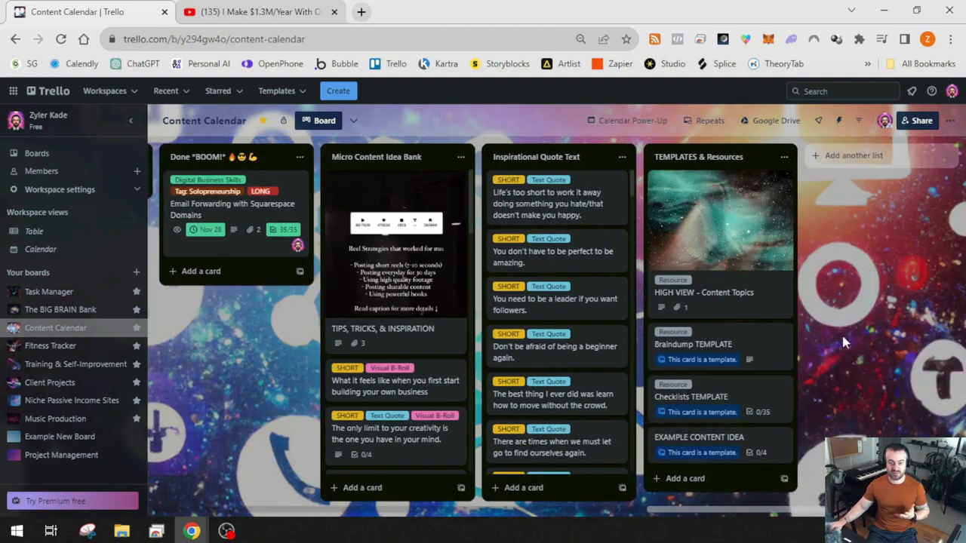
{"action": "key", "text": "c"}
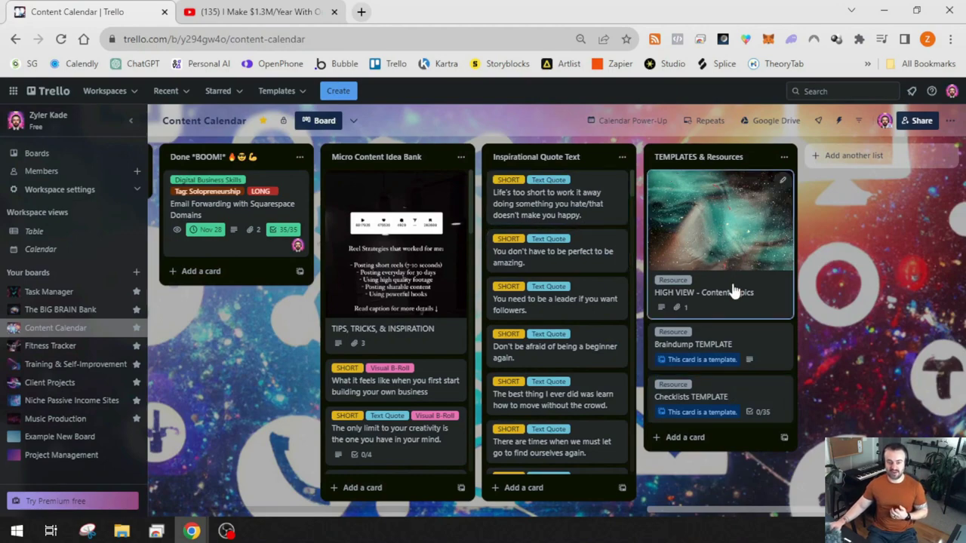
{"action": "left_click", "coordinate": [729, 252]}
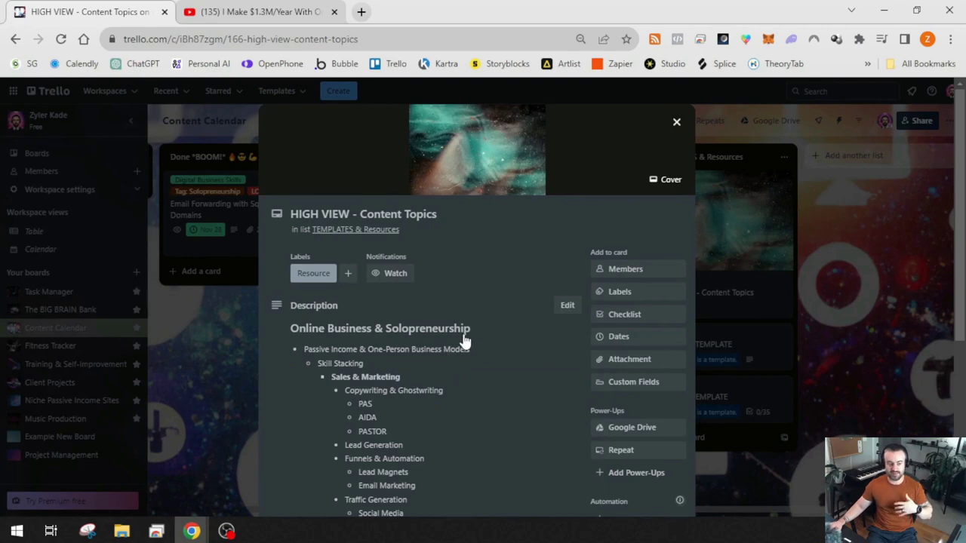
{"action": "scroll", "coordinate": [464, 342], "scroll_direction": "down", "scroll_amount": 3}
{"action": "scroll", "coordinate": [492, 280], "scroll_direction": "down", "scroll_amount": 13}
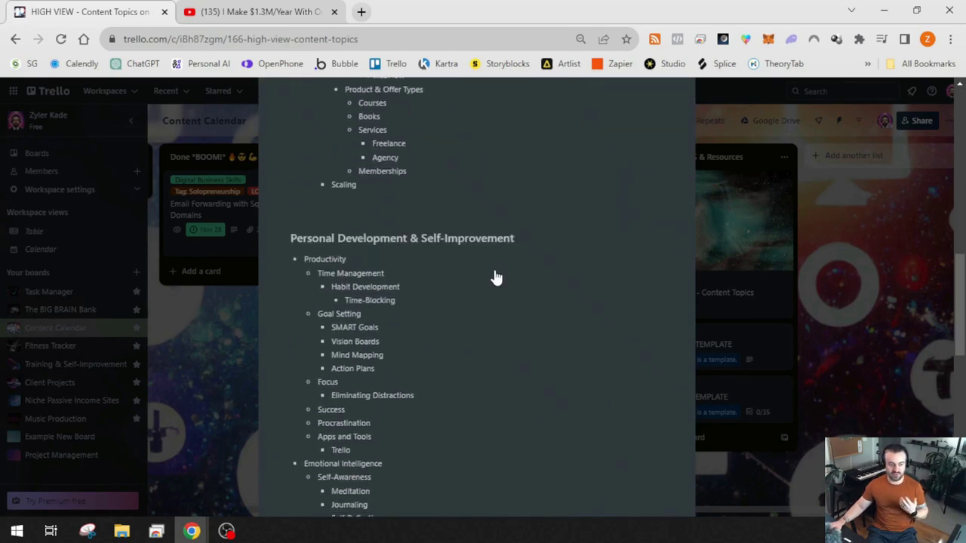
{"action": "scroll", "coordinate": [496, 278], "scroll_direction": "down", "scroll_amount": 3}
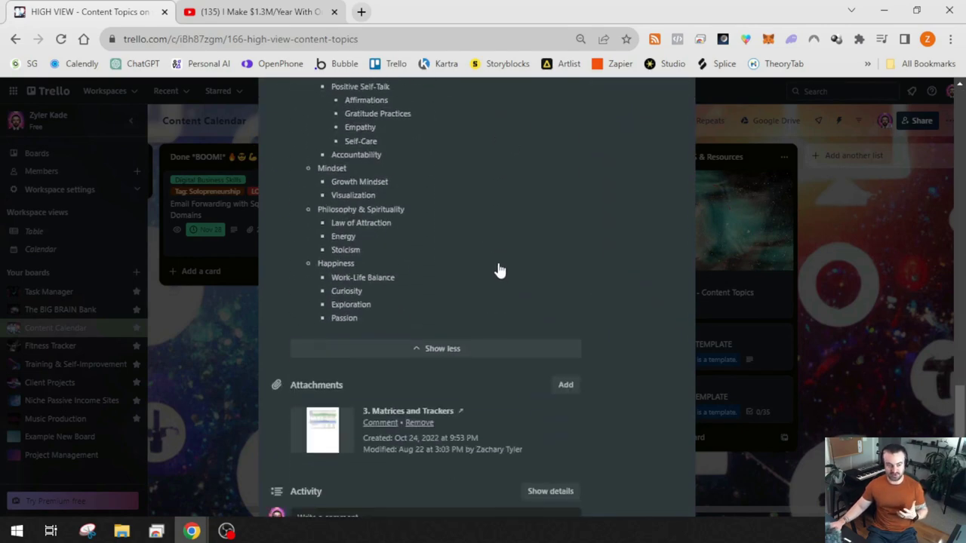
{"action": "scroll", "coordinate": [498, 267], "scroll_direction": "down", "scroll_amount": 1}
{"action": "scroll", "coordinate": [498, 268], "scroll_direction": "up", "scroll_amount": 10}
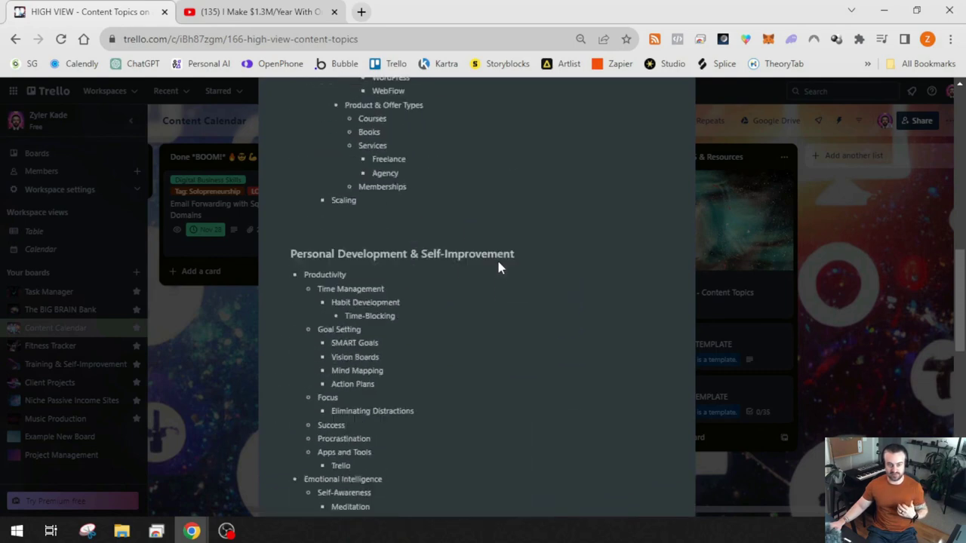
{"action": "left_click", "coordinate": [901, 309]}
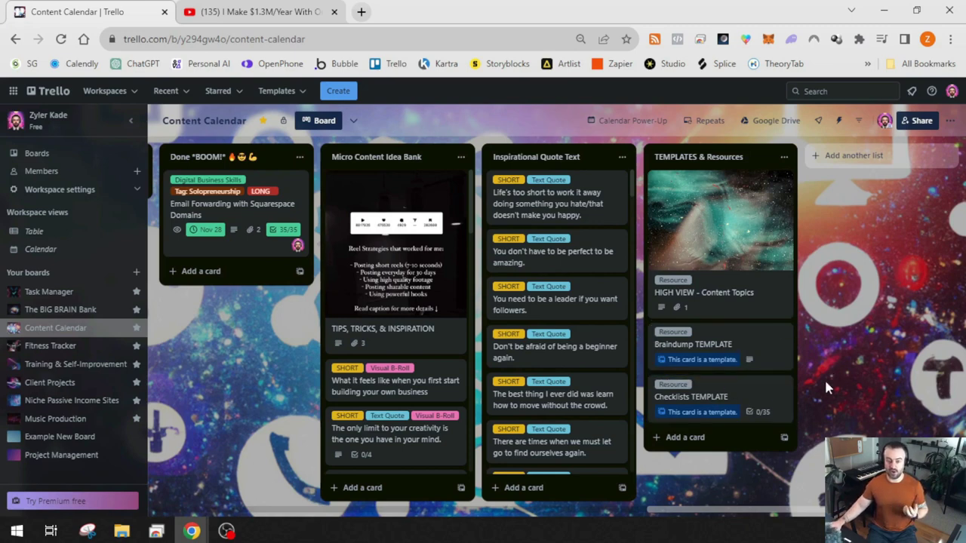
{"action": "left_click", "coordinate": [724, 338]}
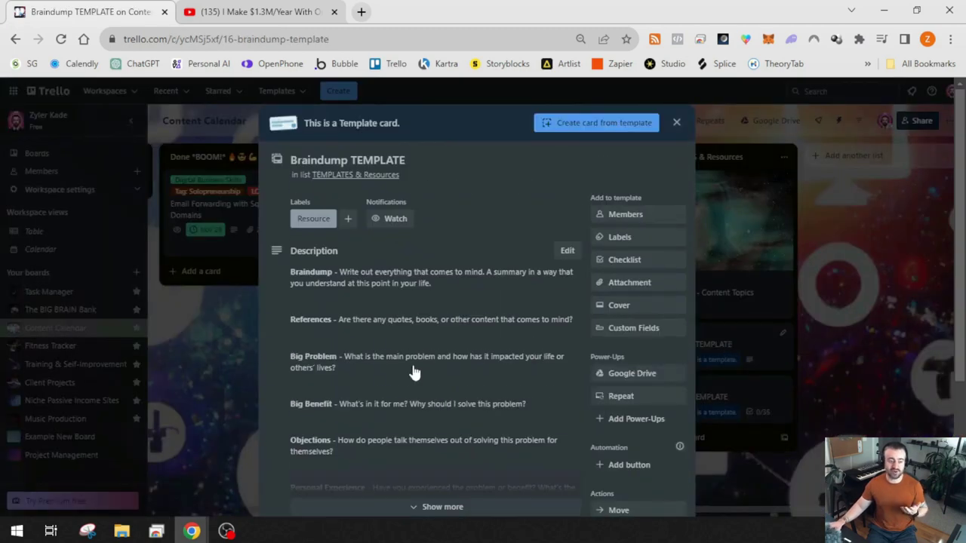
{"action": "scroll", "coordinate": [424, 357], "scroll_direction": "down", "scroll_amount": 3}
{"action": "scroll", "coordinate": [427, 356], "scroll_direction": "up", "scroll_amount": 3}
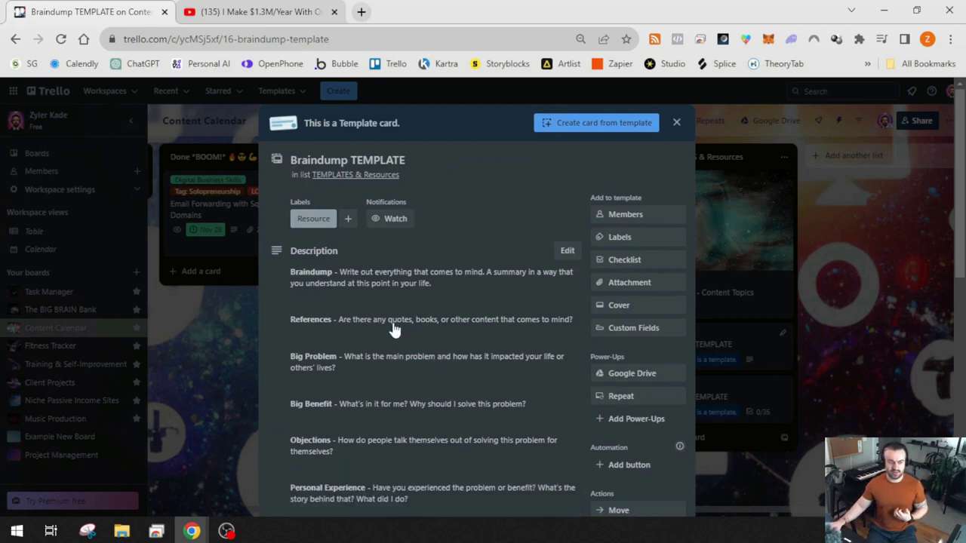
{"action": "scroll", "coordinate": [428, 320], "scroll_direction": "down", "scroll_amount": 2}
{"action": "scroll", "coordinate": [424, 319], "scroll_direction": "up", "scroll_amount": 1}
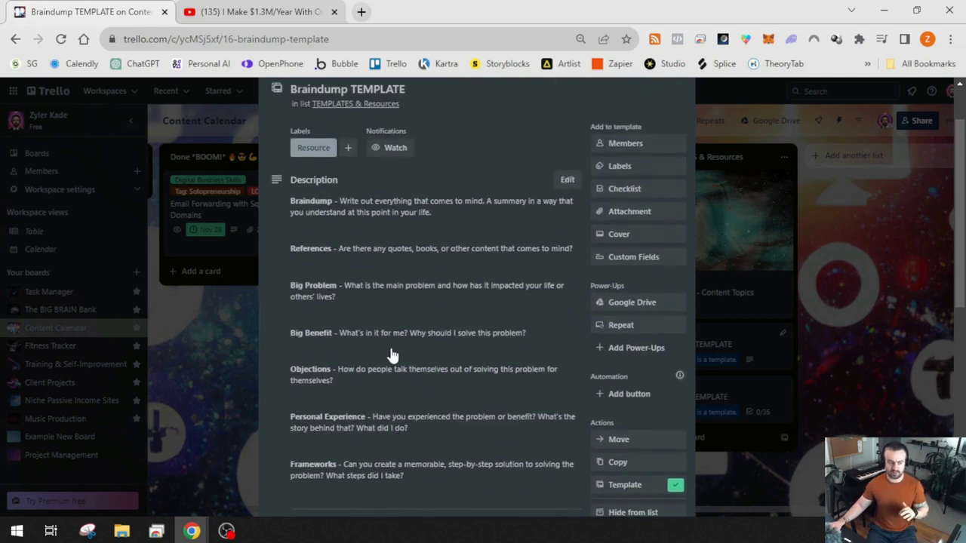
{"action": "scroll", "coordinate": [390, 355], "scroll_direction": "down", "scroll_amount": 2}
{"action": "scroll", "coordinate": [398, 264], "scroll_direction": "down", "scroll_amount": 3}
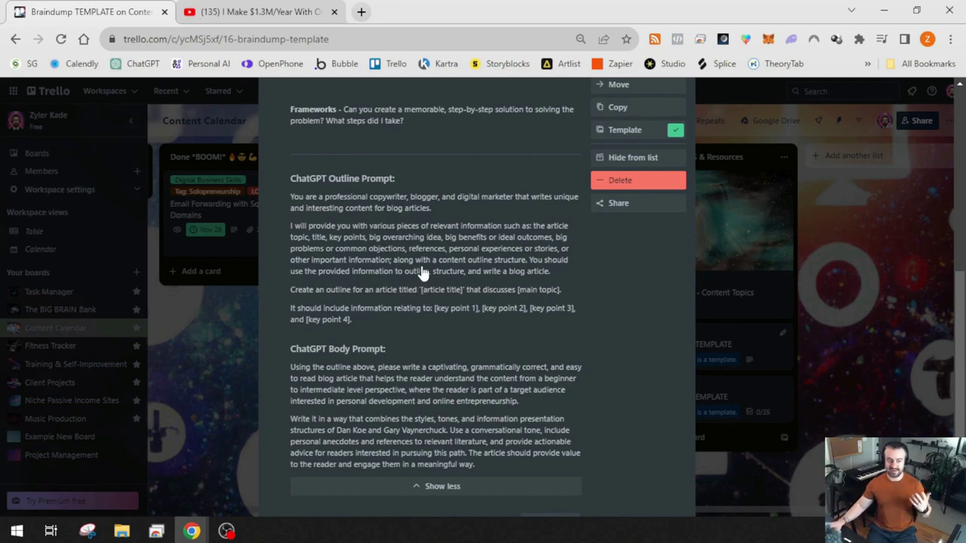
{"action": "scroll", "coordinate": [422, 302], "scroll_direction": "down", "scroll_amount": 2}
{"action": "scroll", "coordinate": [440, 309], "scroll_direction": "up", "scroll_amount": 8}
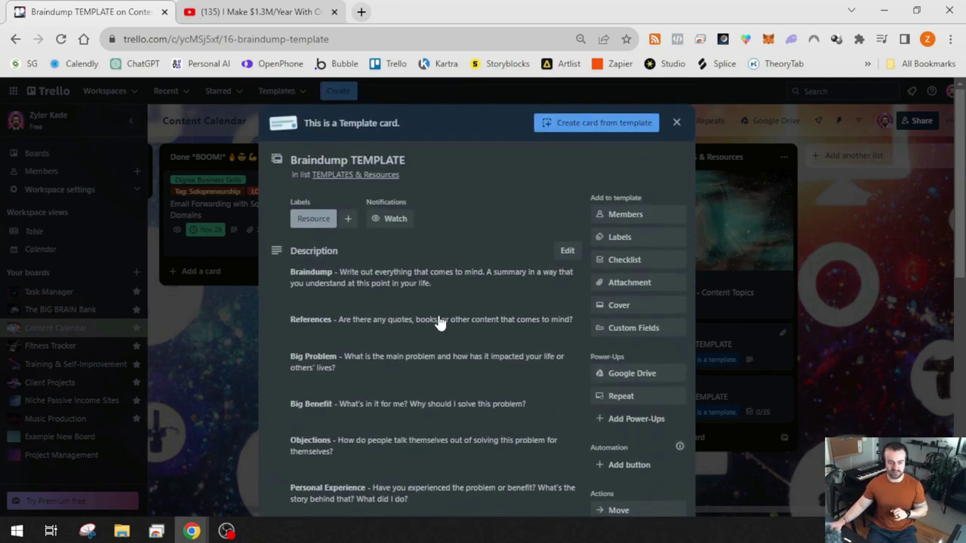
{"action": "left_click", "coordinate": [730, 149]}
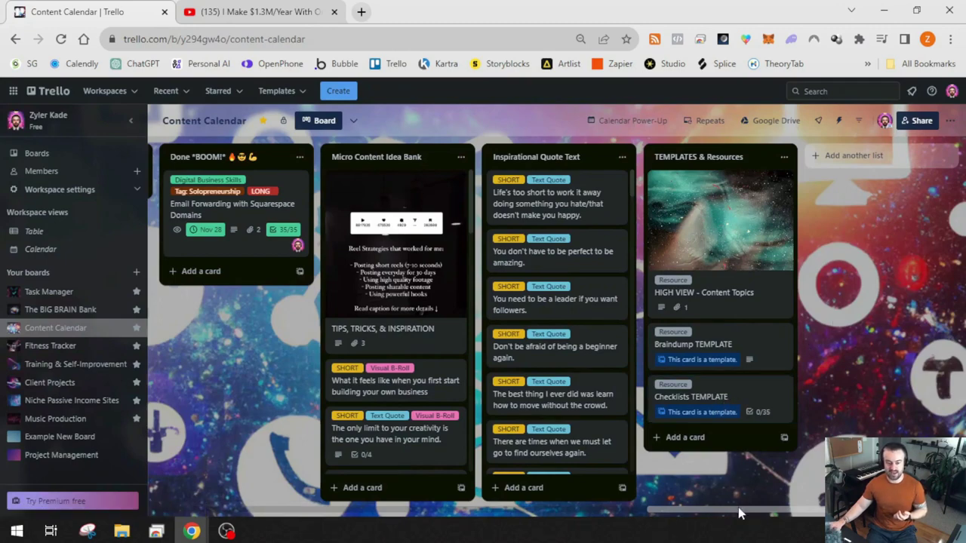
{"action": "left_click_drag", "start_coordinate": [755, 507], "coordinate": [755, 510]}
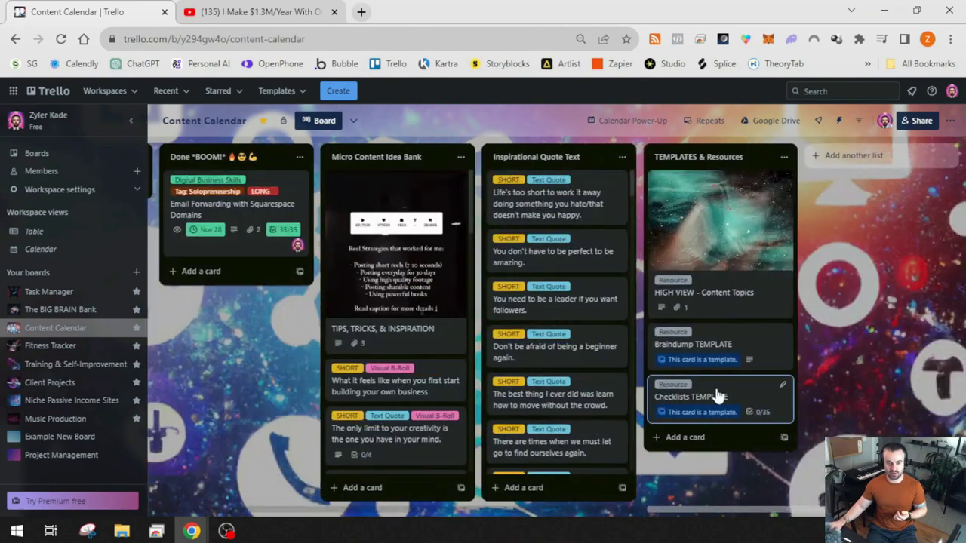
{"action": "left_click", "coordinate": [743, 397]}
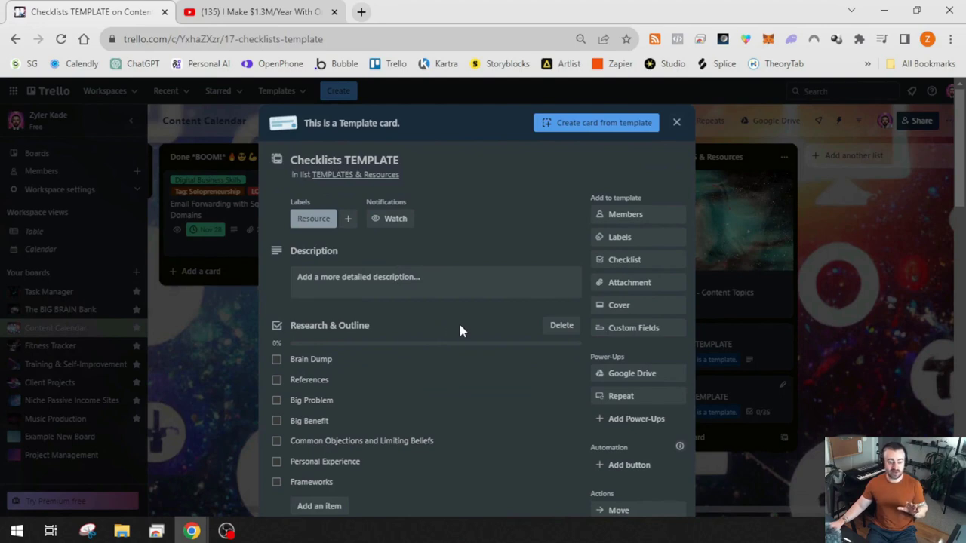
{"action": "scroll", "coordinate": [467, 343], "scroll_direction": "down", "scroll_amount": 1}
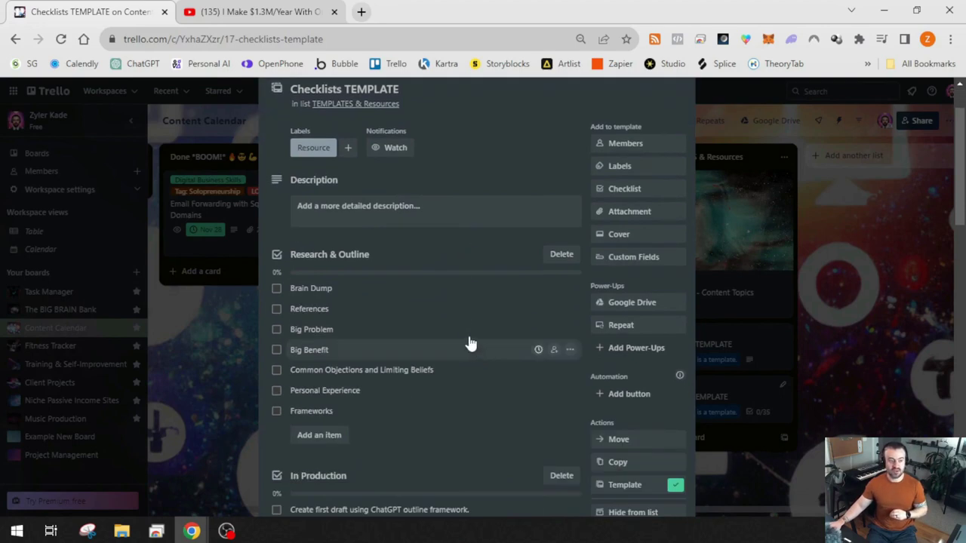
{"action": "scroll", "coordinate": [400, 291], "scroll_direction": "down", "scroll_amount": 4}
{"action": "scroll", "coordinate": [347, 275], "scroll_direction": "up", "scroll_amount": 1}
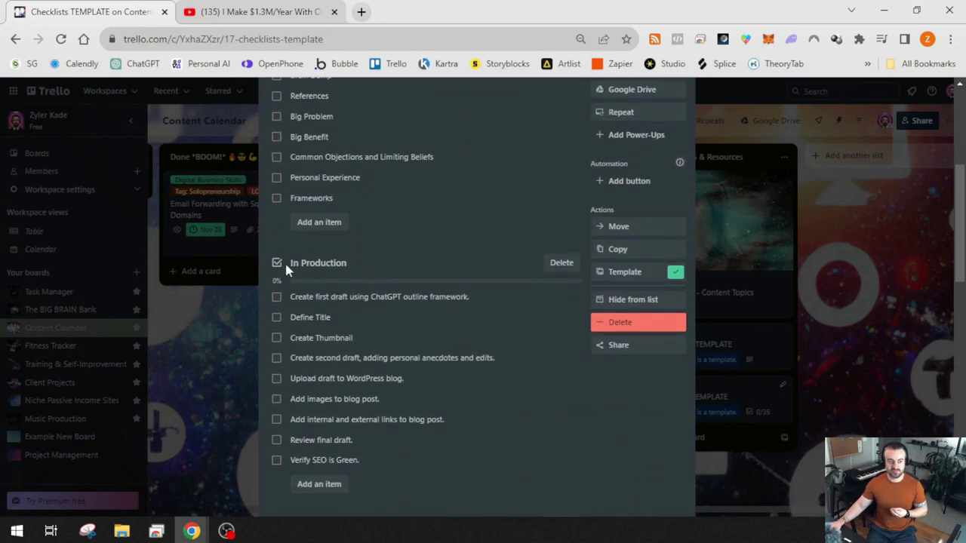
{"action": "scroll", "coordinate": [345, 272], "scroll_direction": "down", "scroll_amount": 3}
{"action": "scroll", "coordinate": [349, 319], "scroll_direction": "down", "scroll_amount": 4}
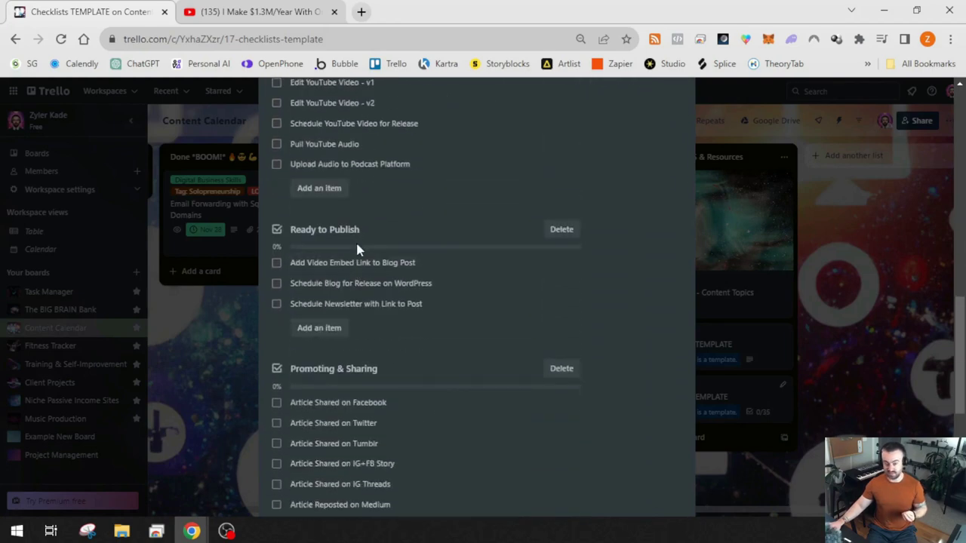
{"action": "scroll", "coordinate": [355, 240], "scroll_direction": "down", "scroll_amount": 3}
{"action": "scroll", "coordinate": [373, 226], "scroll_direction": "down", "scroll_amount": 3}
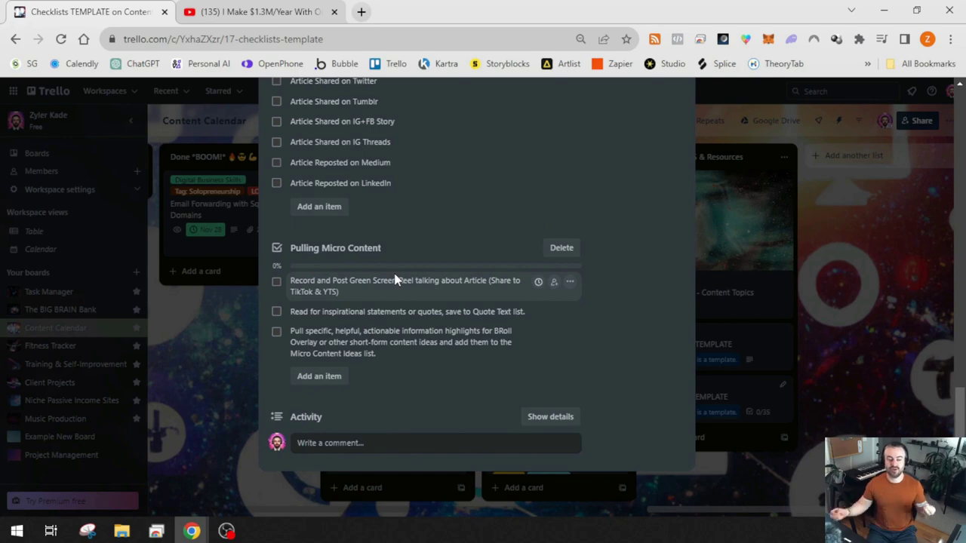
{"action": "scroll", "coordinate": [404, 275], "scroll_direction": "up", "scroll_amount": 10}
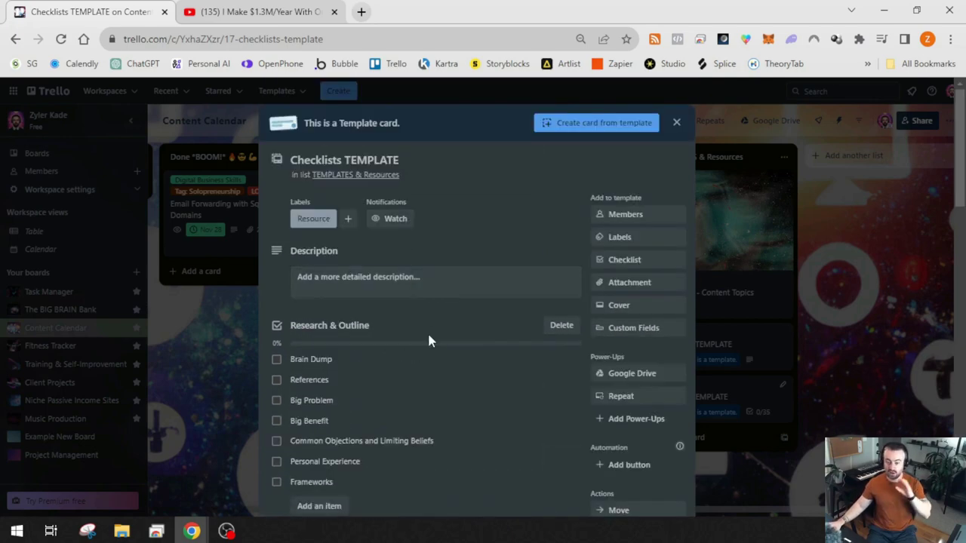
{"action": "scroll", "coordinate": [389, 387], "scroll_direction": "down", "scroll_amount": 1}
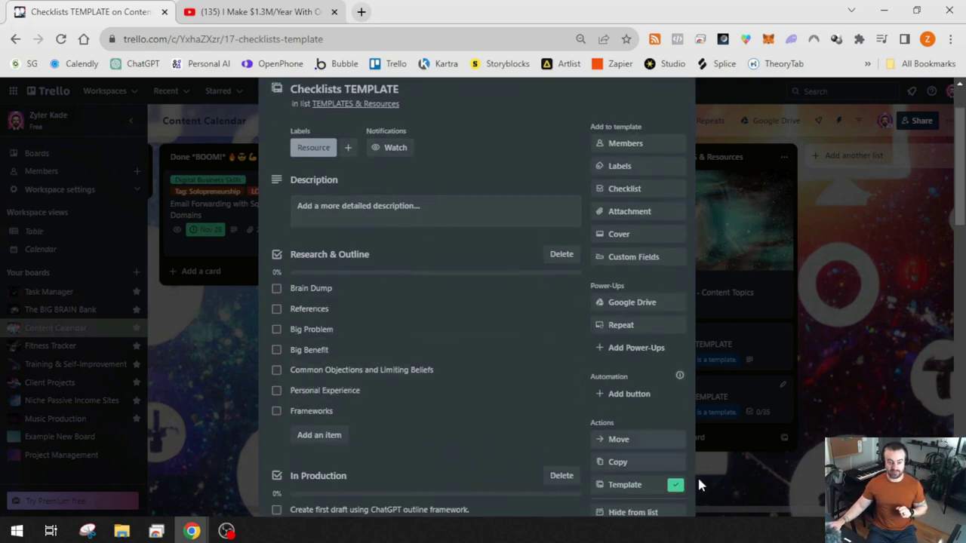
{"action": "left_click", "coordinate": [706, 483]}
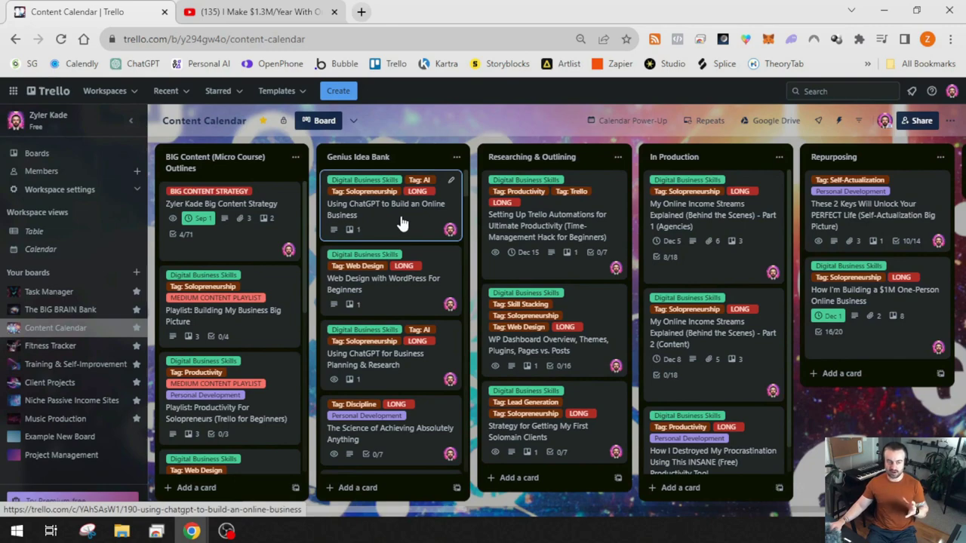
Read through the Using ChatGPT card's blog article outline, then close the card
{"action": "left_click", "coordinate": [402, 224]}
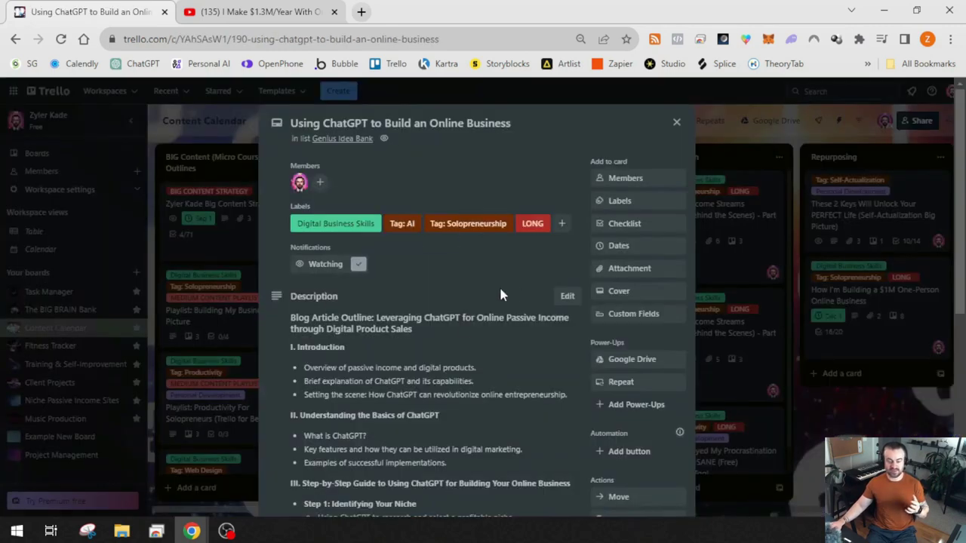
{"action": "scroll", "coordinate": [428, 370], "scroll_direction": "down", "scroll_amount": 2}
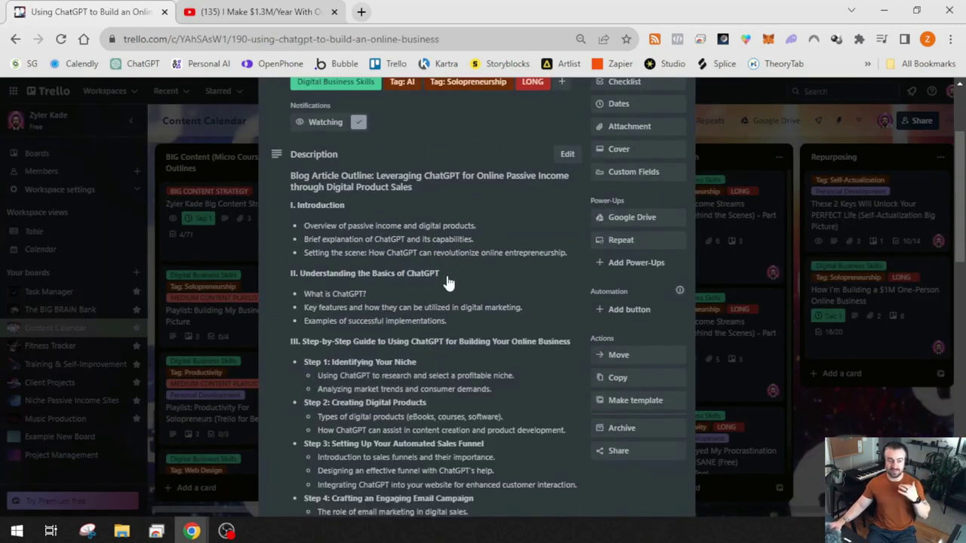
{"action": "scroll", "coordinate": [448, 283], "scroll_direction": "down", "scroll_amount": 3}
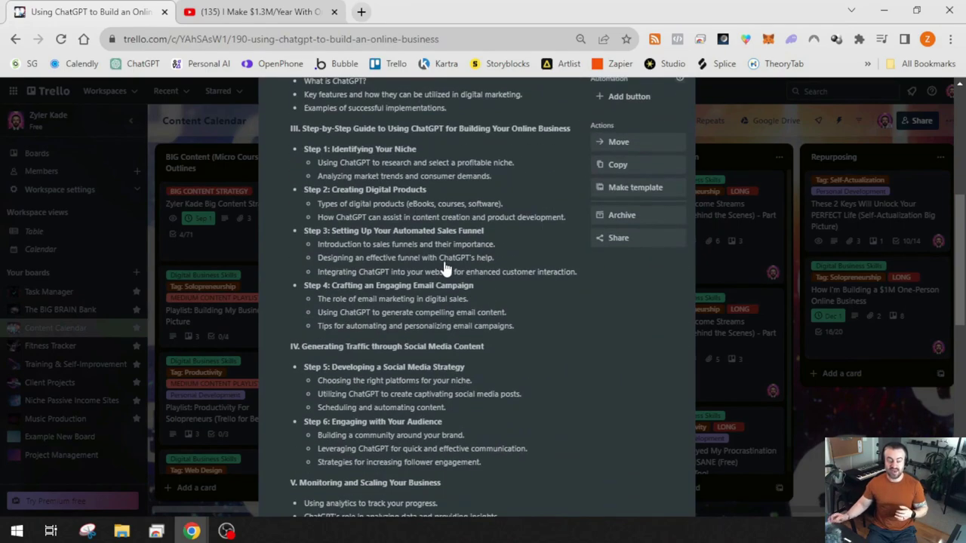
{"action": "scroll", "coordinate": [468, 287], "scroll_direction": "down", "scroll_amount": 5}
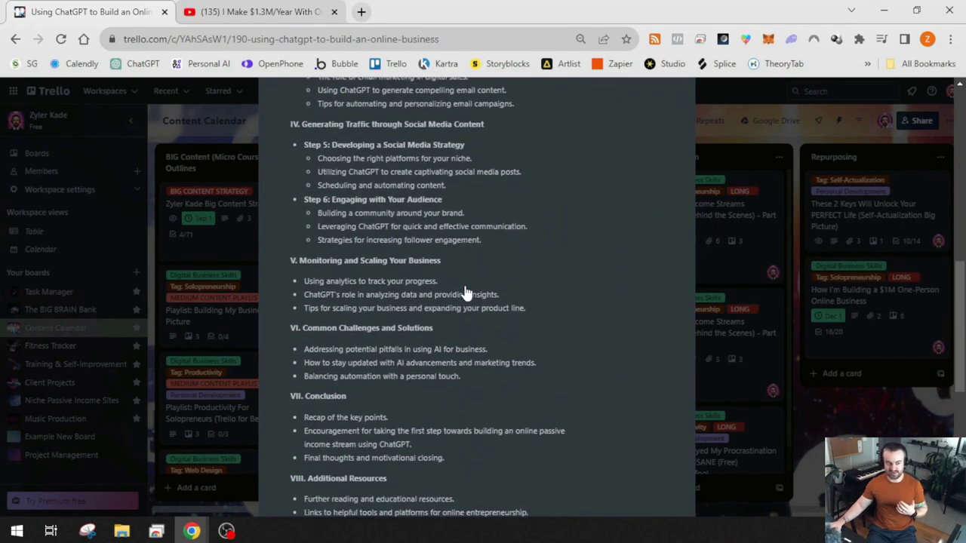
{"action": "scroll", "coordinate": [473, 276], "scroll_direction": "up", "scroll_amount": 10}
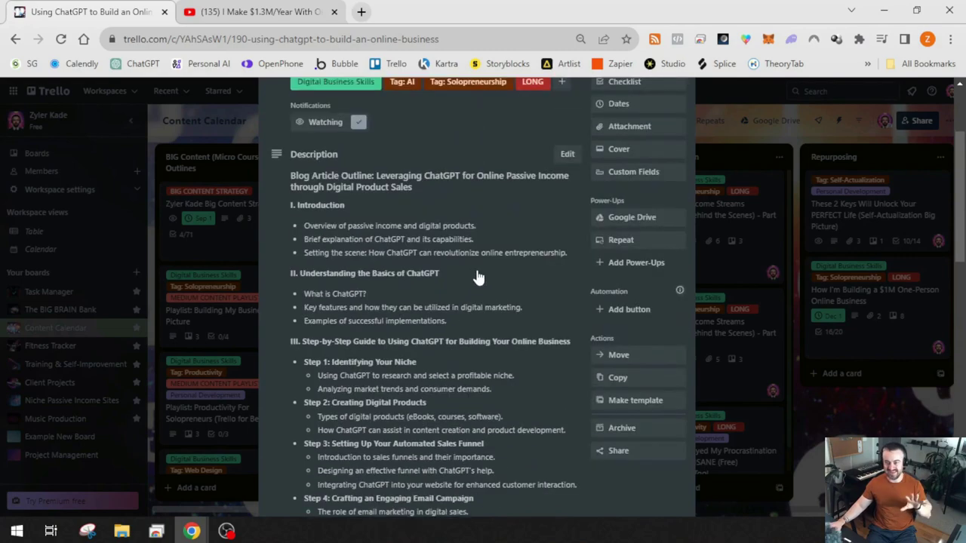
{"action": "scroll", "coordinate": [470, 278], "scroll_direction": "up", "scroll_amount": 1}
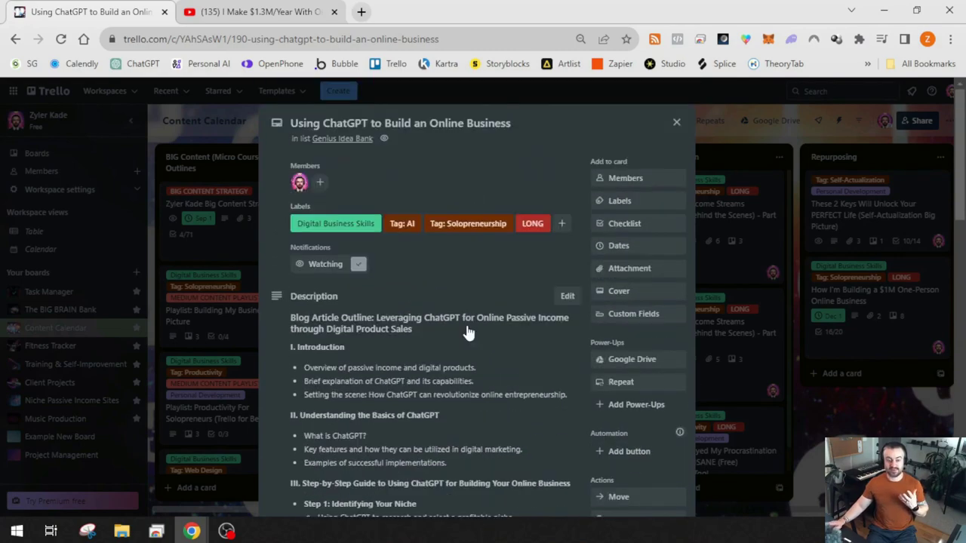
{"action": "scroll", "coordinate": [462, 320], "scroll_direction": "down", "scroll_amount": 10}
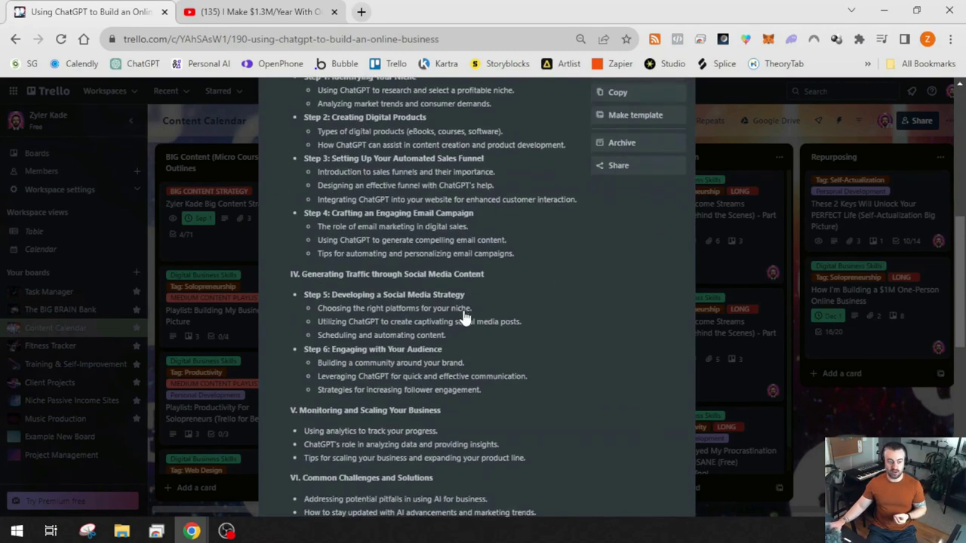
{"action": "scroll", "coordinate": [463, 316], "scroll_direction": "up", "scroll_amount": 10}
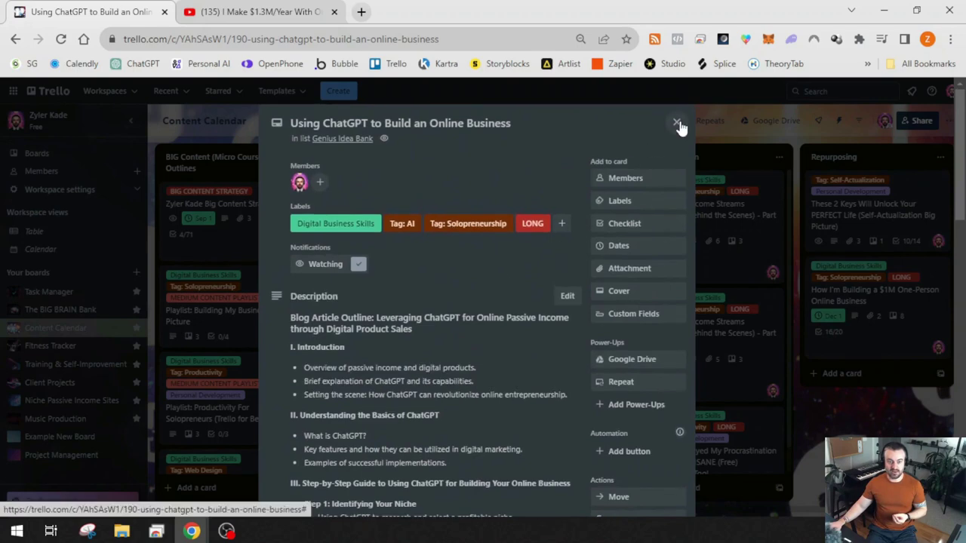
{"action": "left_click", "coordinate": [678, 126]}
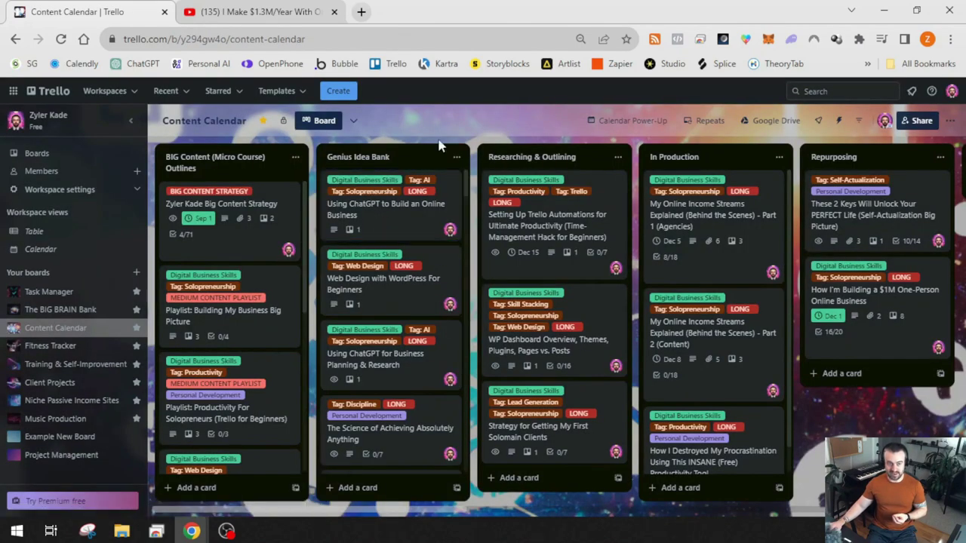
Move the Using ChatGPT card from Genius Idea Bank into Researching & Outlining
{"action": "left_click_drag", "start_coordinate": [380, 230], "coordinate": [533, 201]}
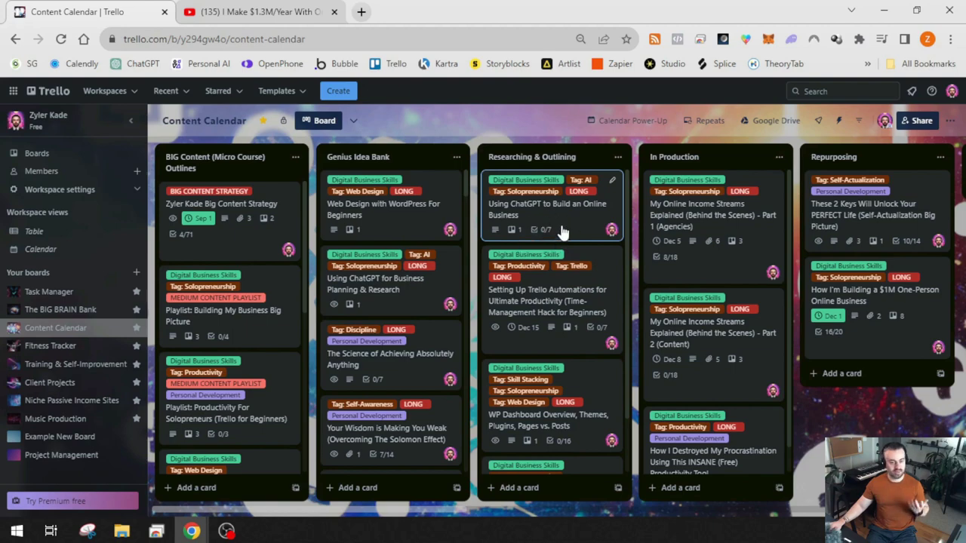
{"action": "left_click", "coordinate": [561, 230]}
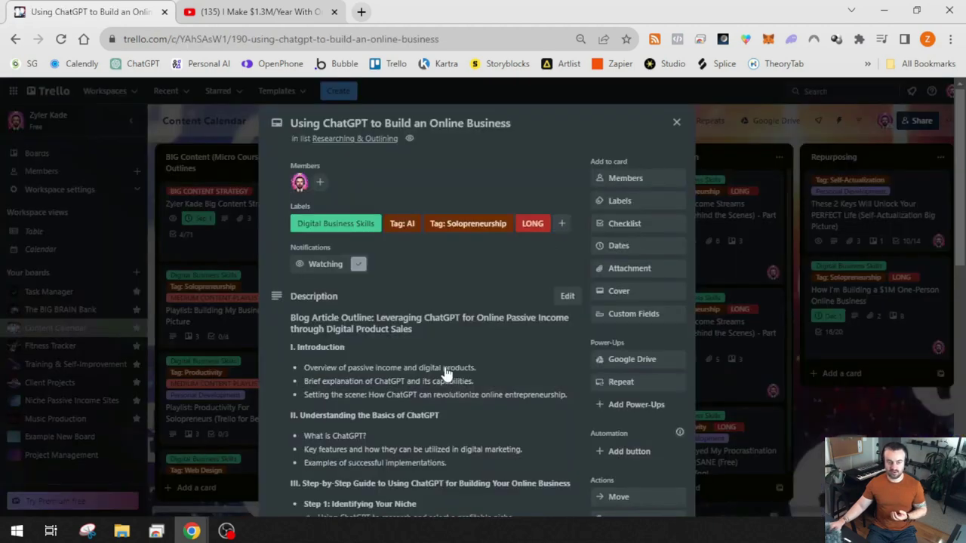
{"action": "scroll", "coordinate": [487, 343], "scroll_direction": "down", "scroll_amount": 10}
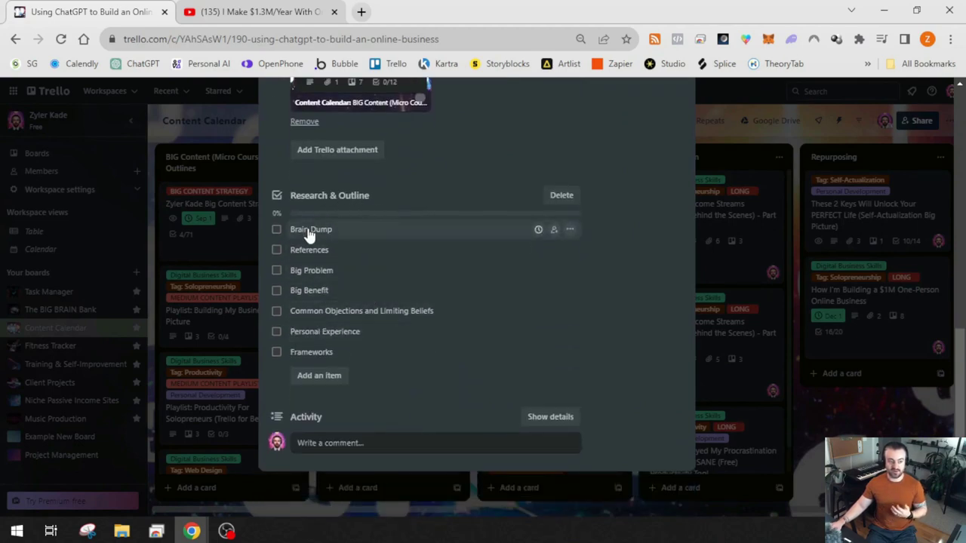
{"action": "scroll", "coordinate": [325, 302], "scroll_direction": "up", "scroll_amount": 1}
{"action": "scroll", "coordinate": [399, 255], "scroll_direction": "up", "scroll_amount": 4}
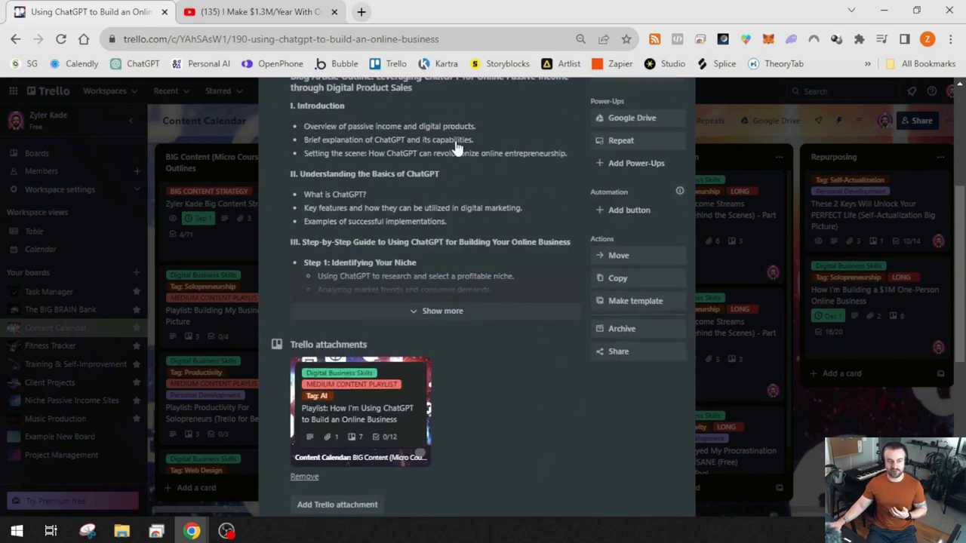
{"action": "scroll", "coordinate": [324, 292], "scroll_direction": "down", "scroll_amount": 5}
Tick Brain Dump, Common Objections and Limiting Beliefs, and Frameworks, then close the card
{"action": "left_click", "coordinate": [277, 229]}
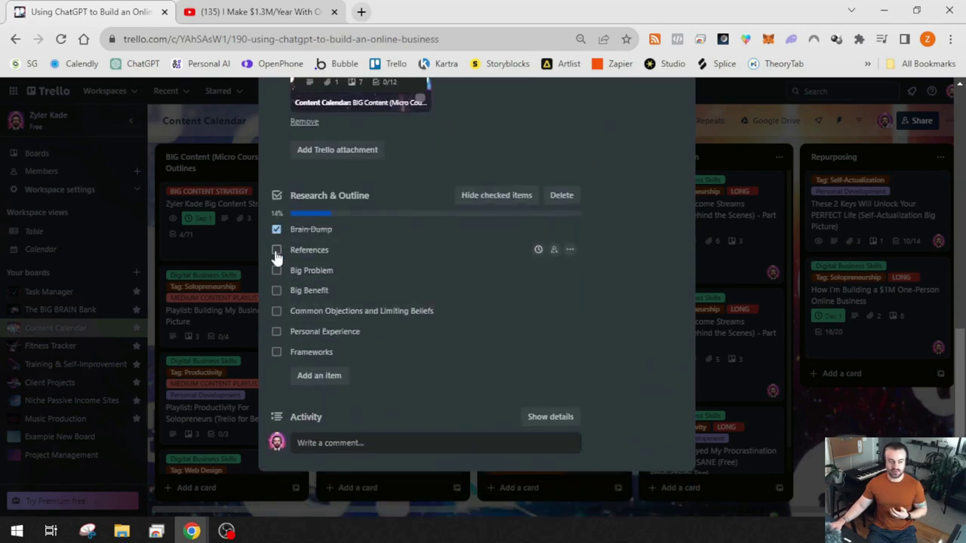
{"action": "left_click", "coordinate": [277, 313]}
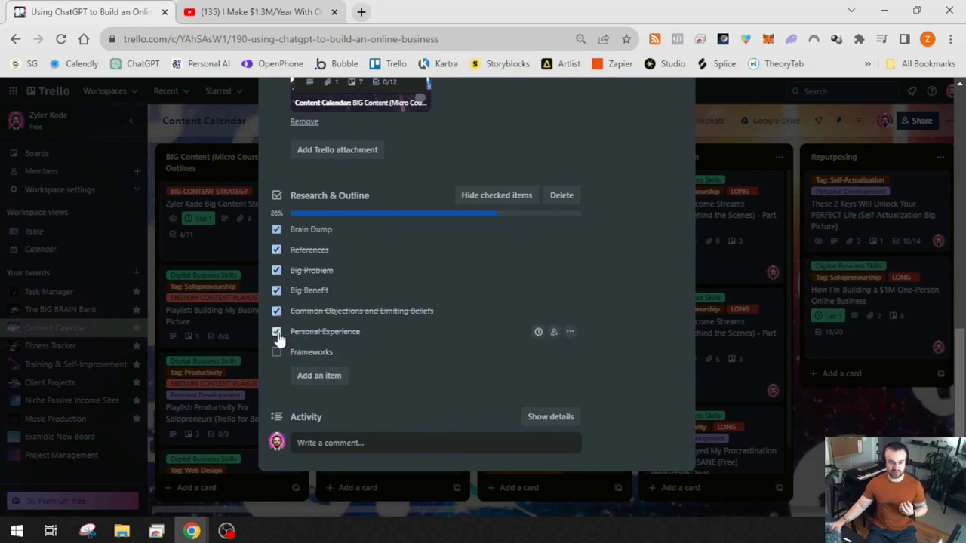
{"action": "left_click", "coordinate": [276, 353]}
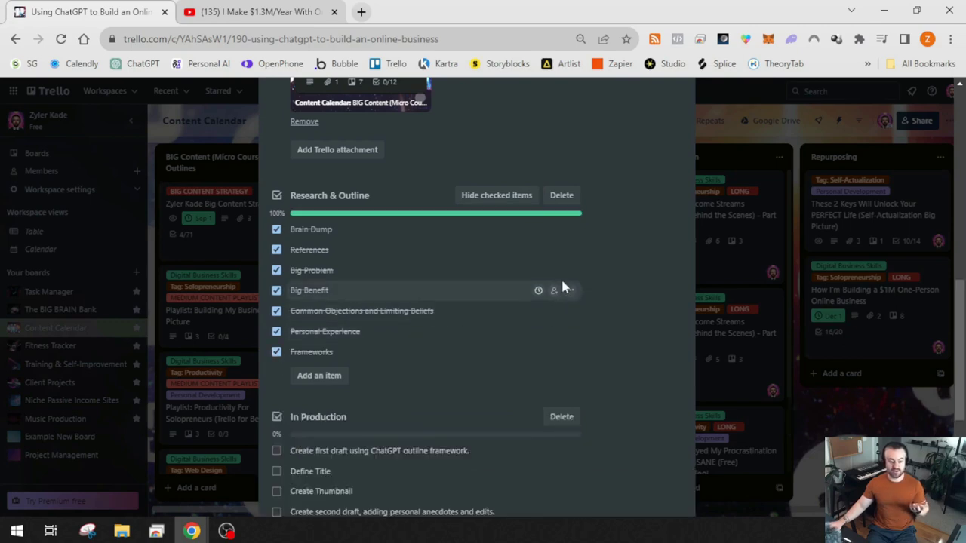
{"action": "scroll", "coordinate": [453, 294], "scroll_direction": "down", "scroll_amount": 2}
{"action": "scroll", "coordinate": [361, 283], "scroll_direction": "down", "scroll_amount": 1}
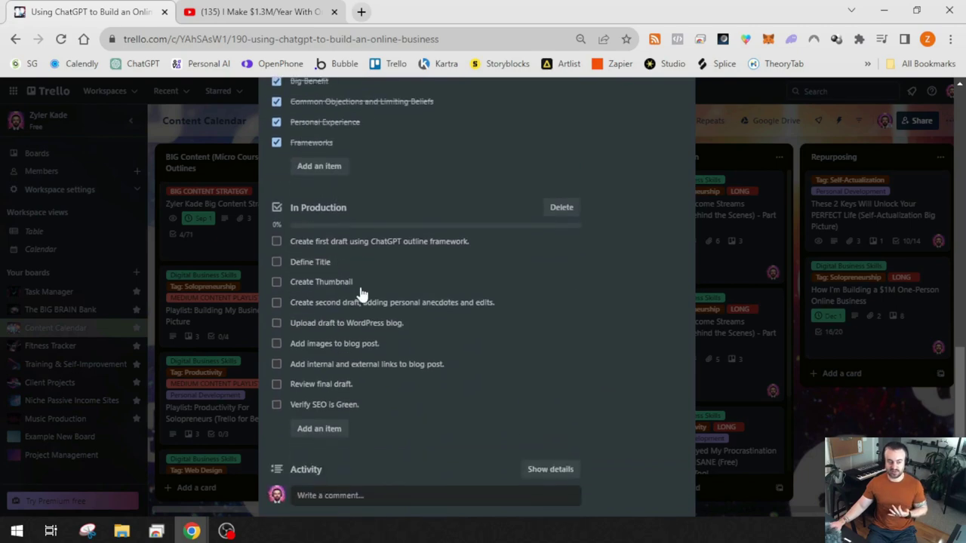
{"action": "left_click", "coordinate": [834, 425]}
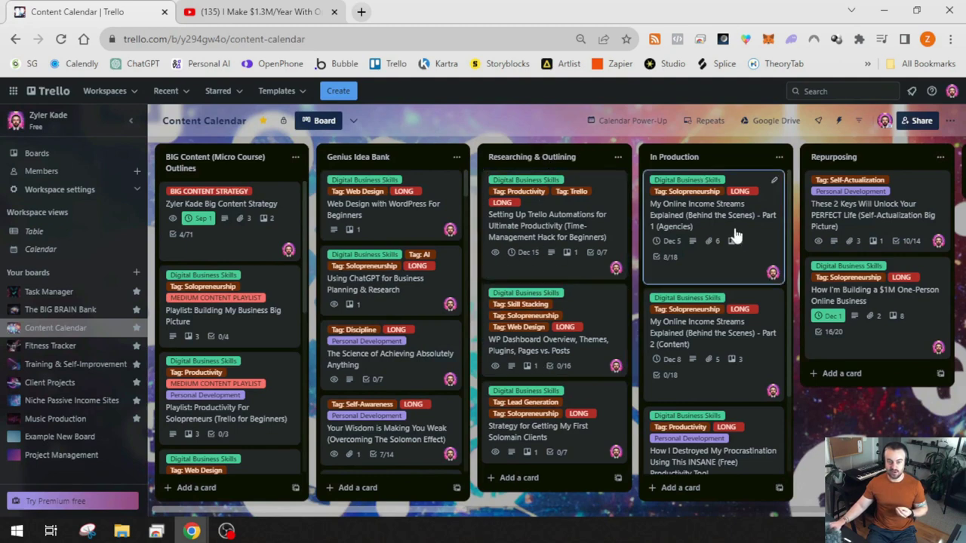
Tick all nine In Production items, from the first draft through Verify SEO is Green
{"action": "scroll", "coordinate": [733, 234], "scroll_direction": "down", "scroll_amount": 2}
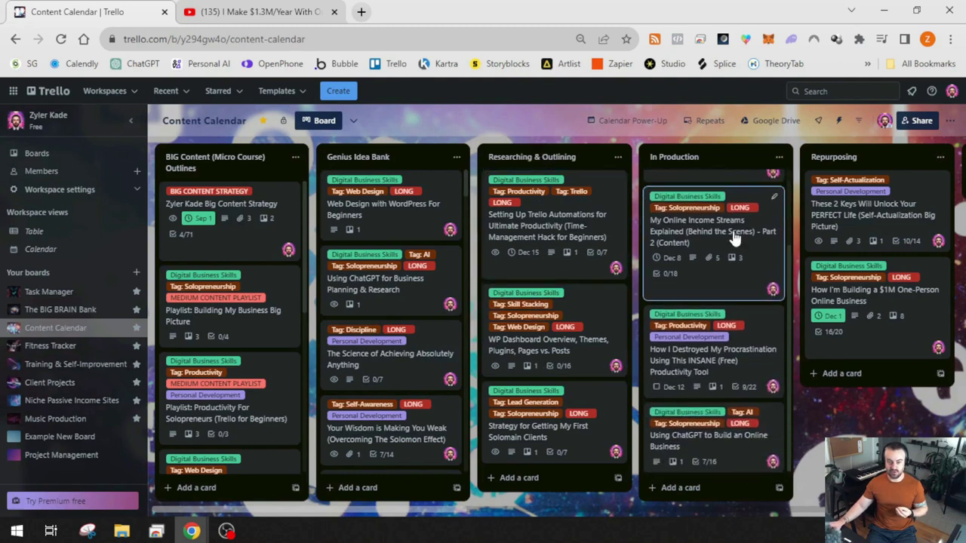
{"action": "left_click", "coordinate": [720, 440]}
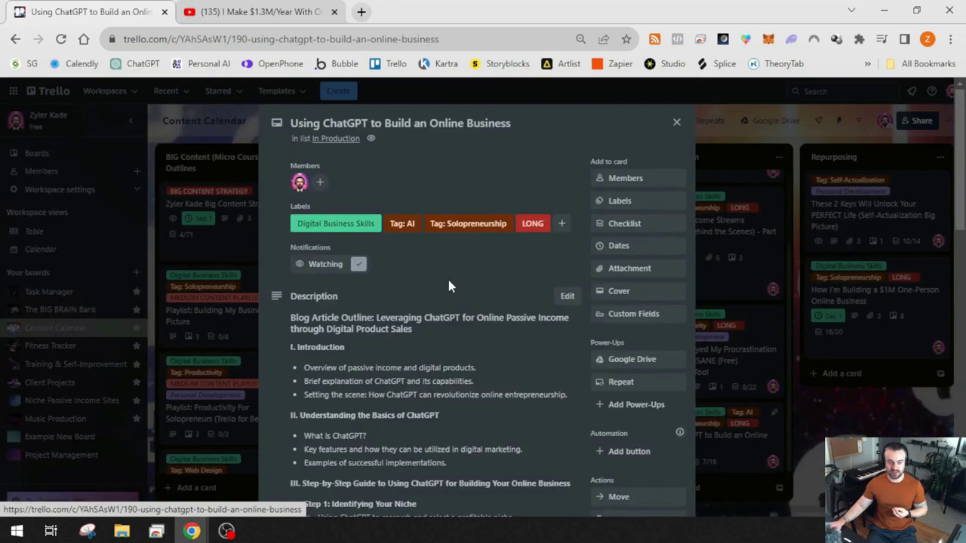
{"action": "scroll", "coordinate": [453, 279], "scroll_direction": "down", "scroll_amount": 10}
{"action": "scroll", "coordinate": [389, 306], "scroll_direction": "down", "scroll_amount": 1}
{"action": "left_click", "coordinate": [276, 195]}
{"action": "left_click", "coordinate": [276, 215]}
{"action": "left_click", "coordinate": [276, 236]}
{"action": "left_click", "coordinate": [277, 256]}
{"action": "left_click", "coordinate": [276, 277]}
{"action": "left_click", "coordinate": [277, 297]}
{"action": "left_click", "coordinate": [277, 318]}
{"action": "left_click", "coordinate": [277, 338]}
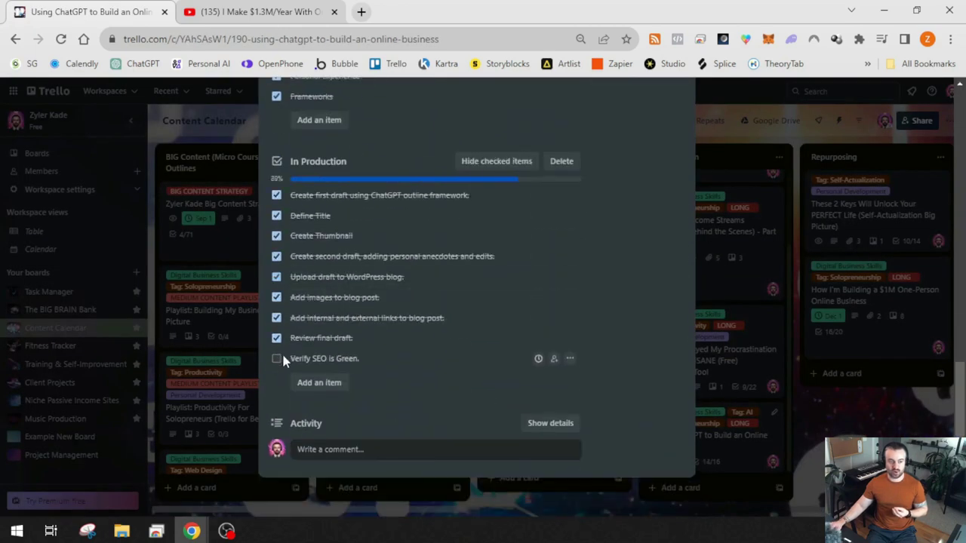
{"action": "left_click", "coordinate": [277, 358]}
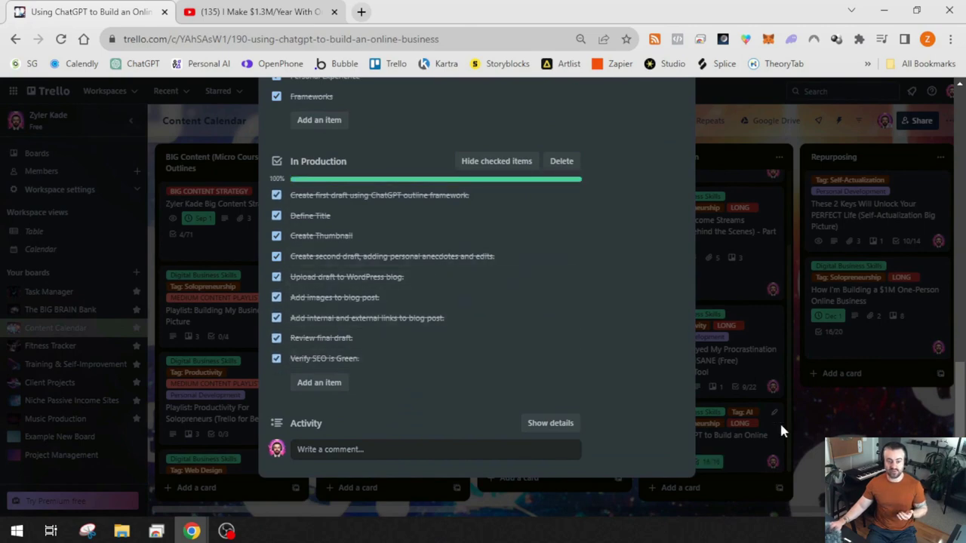
{"action": "left_click", "coordinate": [837, 430]}
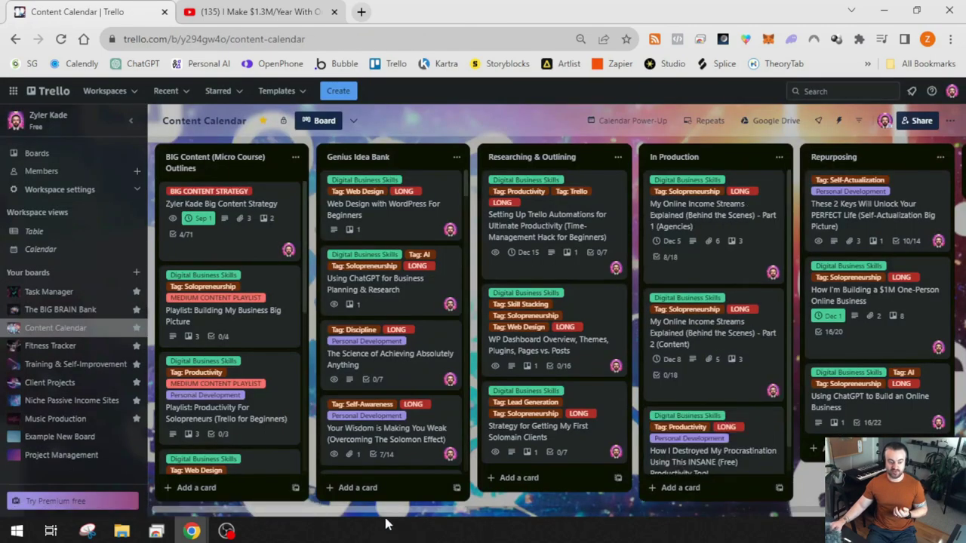
Tick the six Repurposing items, from recording the YouTube video to uploading podcast audio
{"action": "left_click_drag", "start_coordinate": [392, 513], "coordinate": [585, 513]}
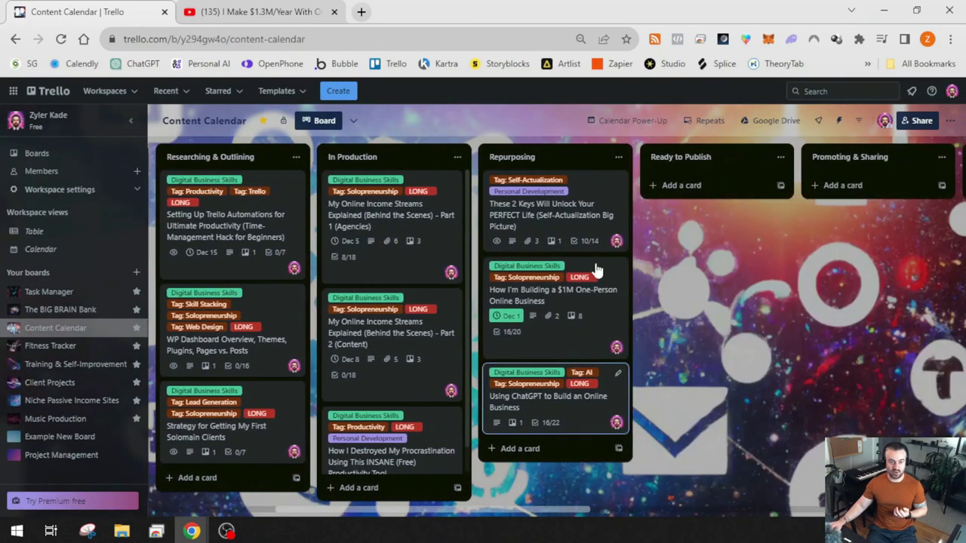
{"action": "left_click", "coordinate": [572, 410]}
{"action": "scroll", "coordinate": [384, 325], "scroll_direction": "down", "scroll_amount": 15}
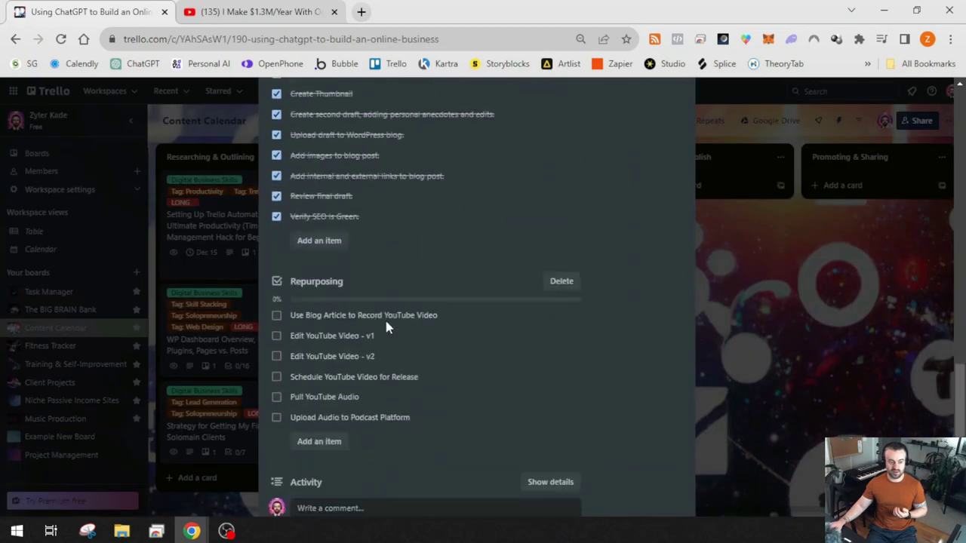
{"action": "left_click", "coordinate": [277, 250]}
{"action": "left_click", "coordinate": [277, 270]}
{"action": "left_click", "coordinate": [276, 291]}
{"action": "left_click", "coordinate": [276, 311]}
{"action": "left_click", "coordinate": [276, 331]}
{"action": "left_click", "coordinate": [277, 354]}
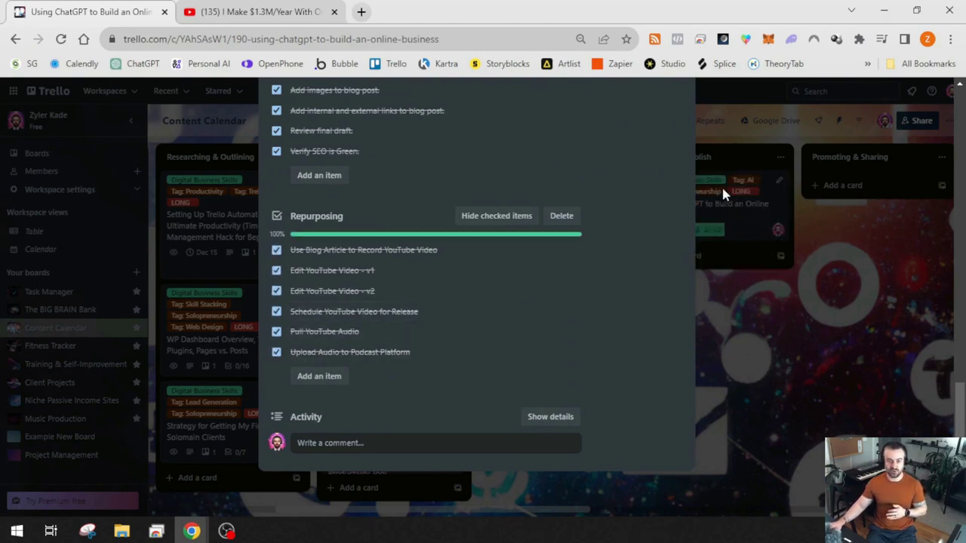
Tick the Ready to Publish items: video embed link, blog scheduling, and newsletter scheduling
{"action": "scroll", "coordinate": [405, 352], "scroll_direction": "down", "scroll_amount": 2}
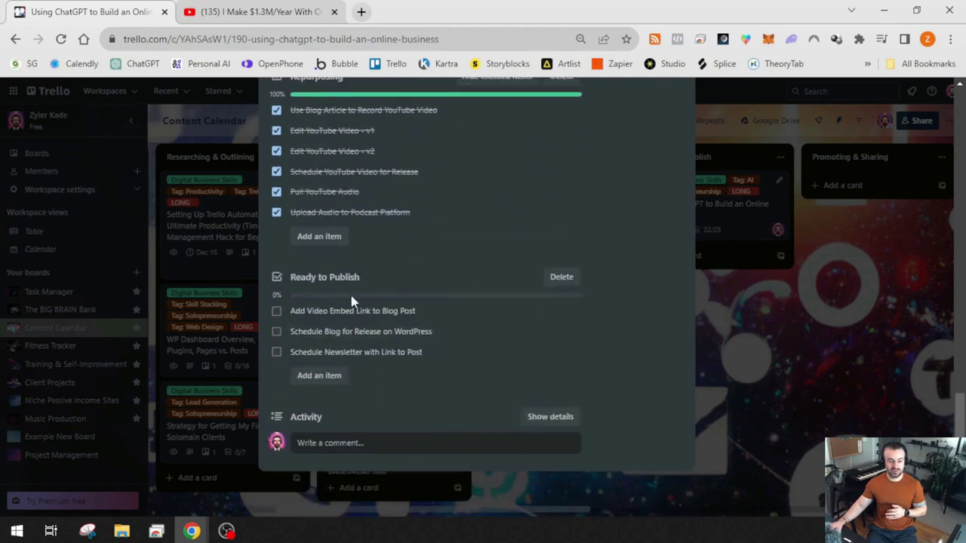
{"action": "left_click", "coordinate": [277, 311]}
{"action": "left_click", "coordinate": [276, 332]}
{"action": "left_click", "coordinate": [276, 352]}
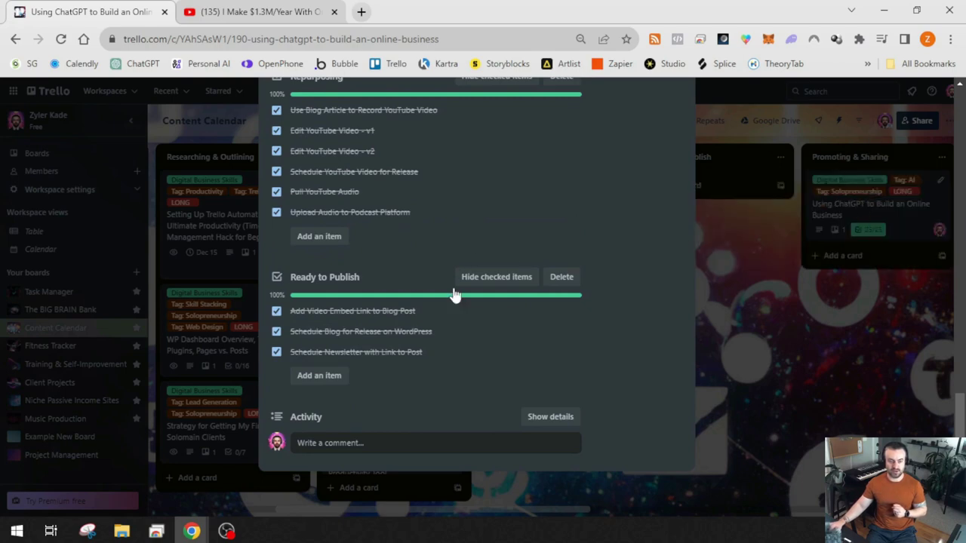
Tick the Promoting & Sharing items: Facebook, Twitter, IG+FB Story, IG Threads, Medium, and LinkedIn
{"action": "scroll", "coordinate": [438, 344], "scroll_direction": "down", "scroll_amount": 3}
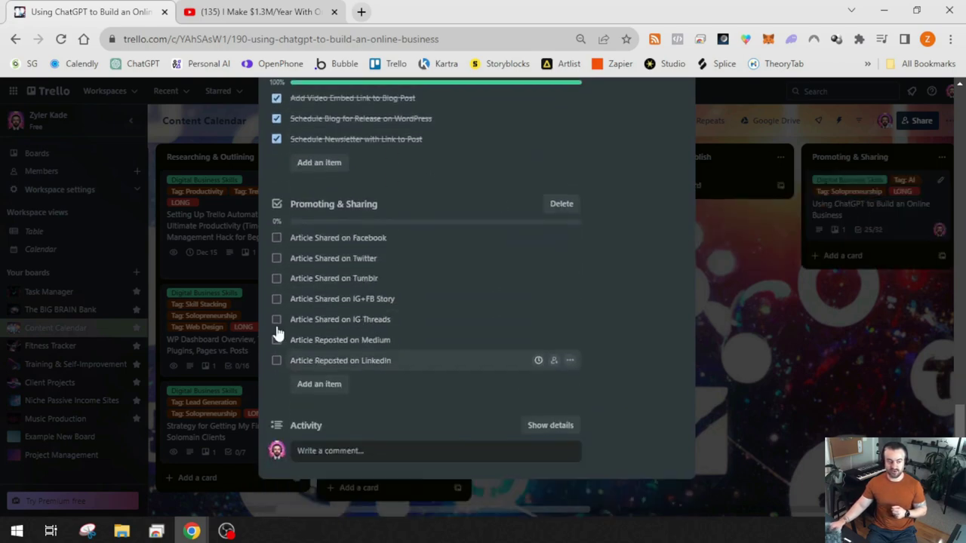
{"action": "left_click", "coordinate": [277, 238]}
{"action": "left_click", "coordinate": [276, 258]}
{"action": "left_click", "coordinate": [277, 299]}
{"action": "left_click", "coordinate": [276, 319]}
{"action": "left_click", "coordinate": [276, 340]}
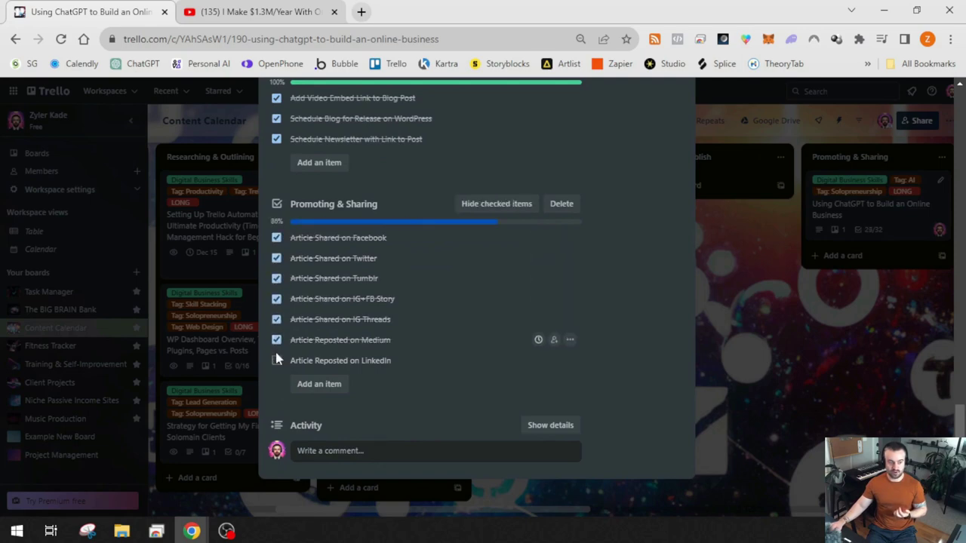
{"action": "left_click", "coordinate": [276, 360]}
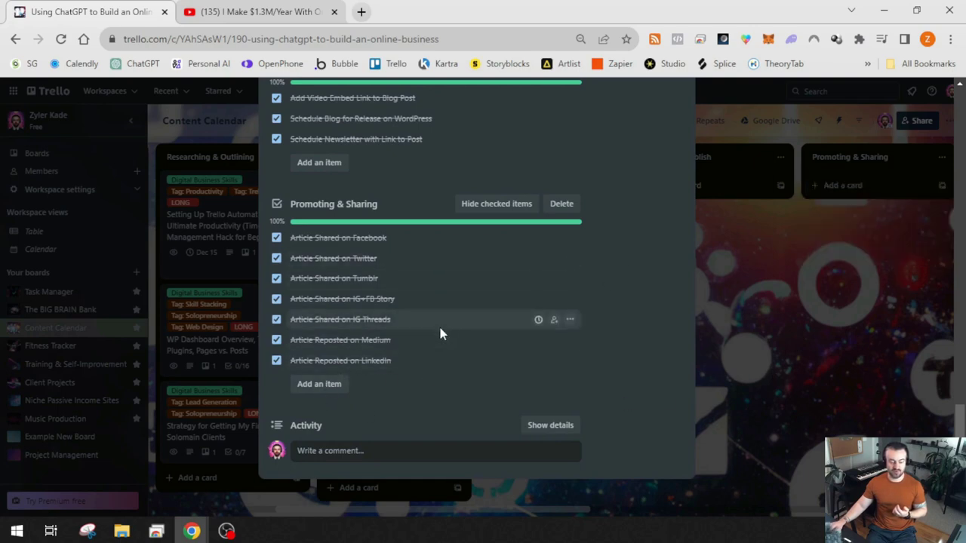
{"action": "scroll", "coordinate": [374, 377], "scroll_direction": "down", "scroll_amount": 2}
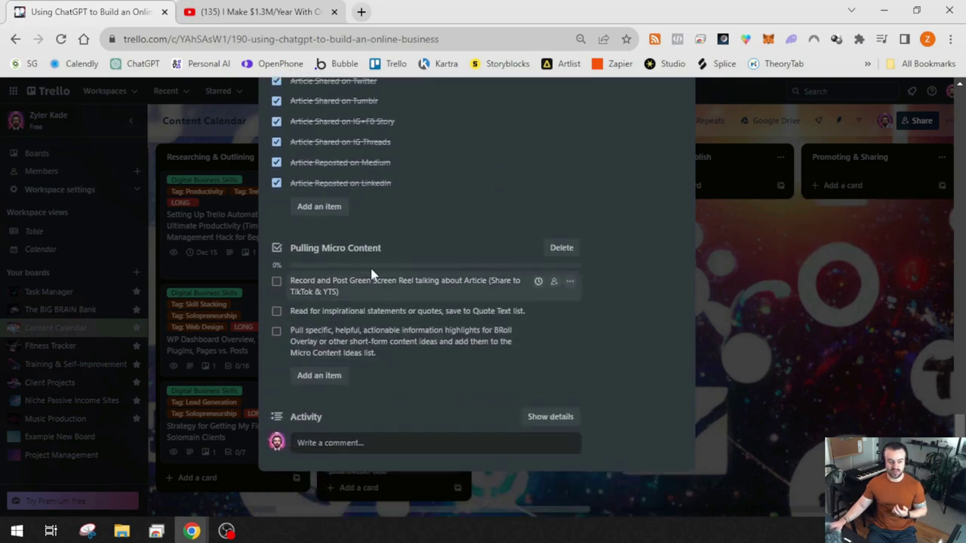
{"action": "left_click", "coordinate": [418, 494]}
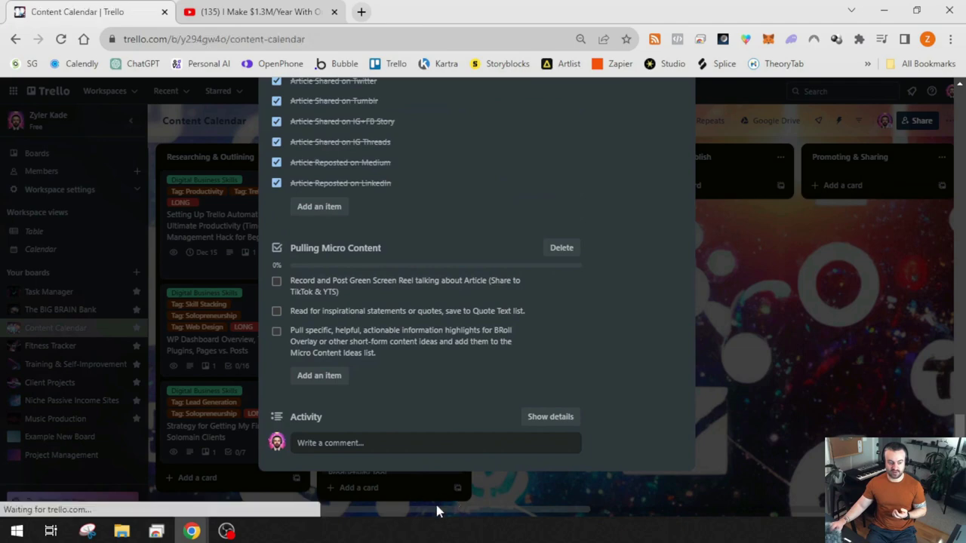
Tick the green screen reel, inspirational quotes, and micro content highlights items on the ChatGPT card
{"action": "scroll", "coordinate": [514, 478], "scroll_direction": "right", "scroll_amount": 6}
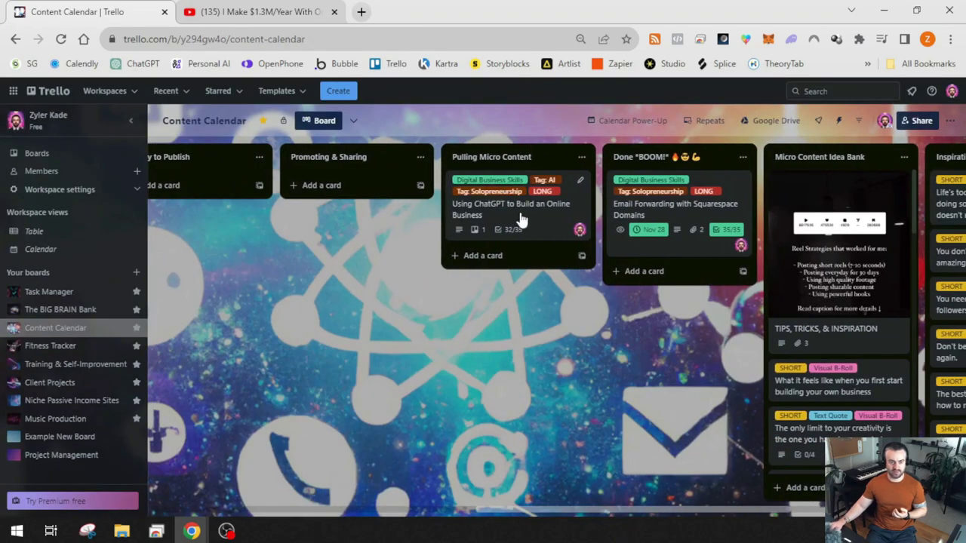
{"action": "left_click", "coordinate": [520, 217]}
{"action": "scroll", "coordinate": [377, 332], "scroll_direction": "down", "scroll_amount": 3}
{"action": "scroll", "coordinate": [347, 355], "scroll_direction": "down", "scroll_amount": 1}
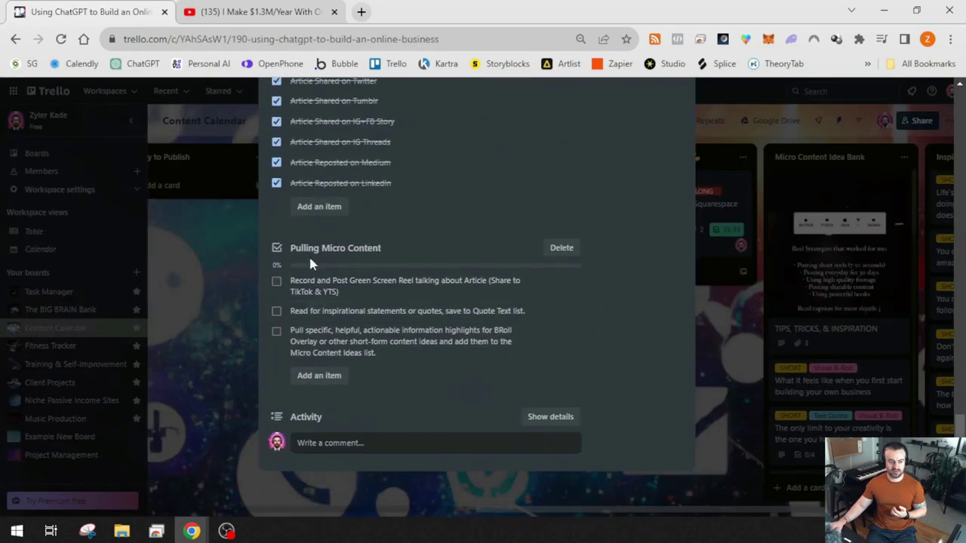
{"action": "left_click", "coordinate": [276, 281]}
{"action": "left_click", "coordinate": [277, 310]}
{"action": "left_click", "coordinate": [276, 330]}
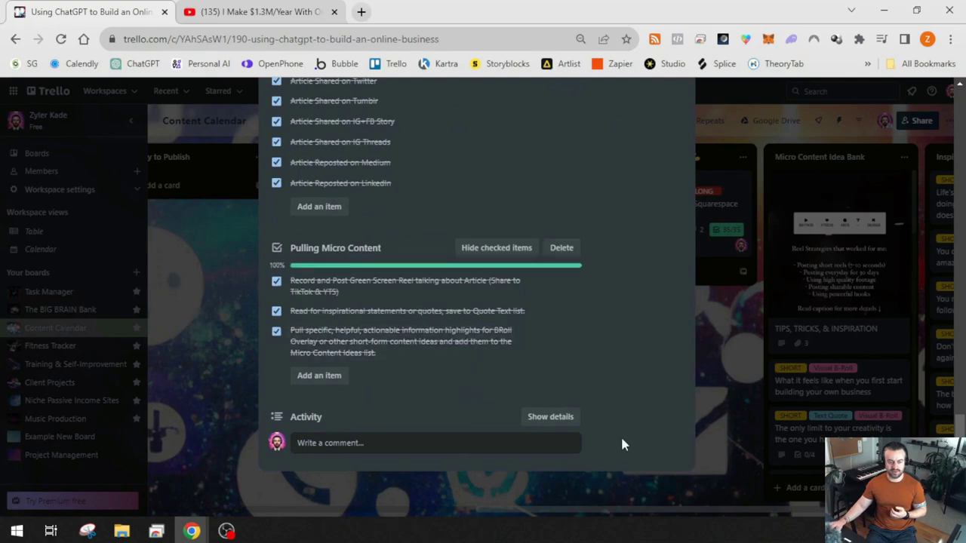
{"action": "left_click", "coordinate": [714, 409]}
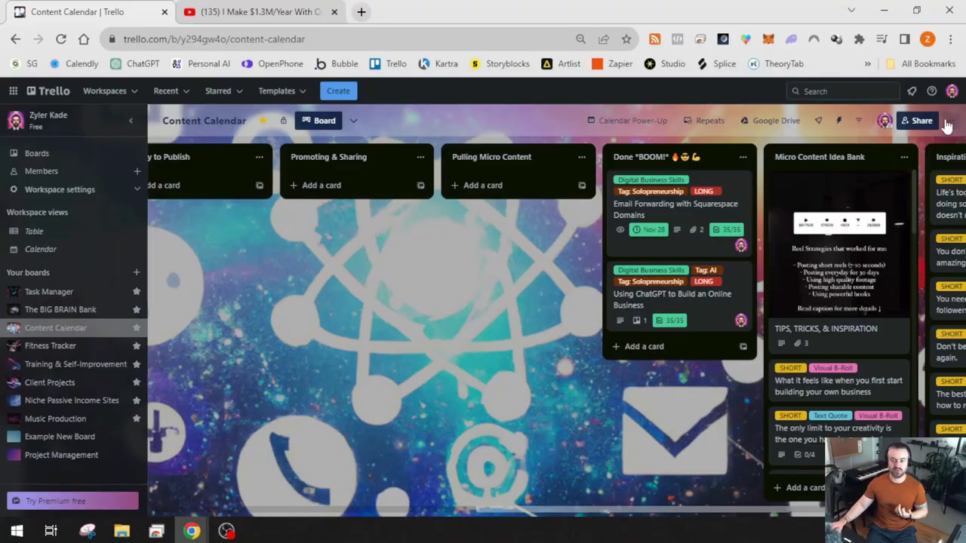
Open Automation from the board menu, close the menu, and browse the suggested automations
{"action": "left_click", "coordinate": [951, 123]}
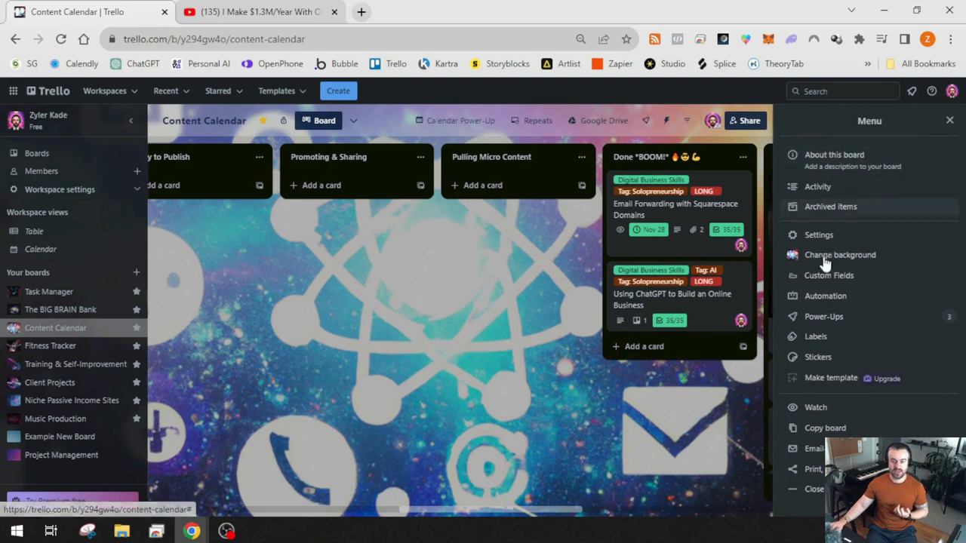
{"action": "left_click", "coordinate": [827, 301]}
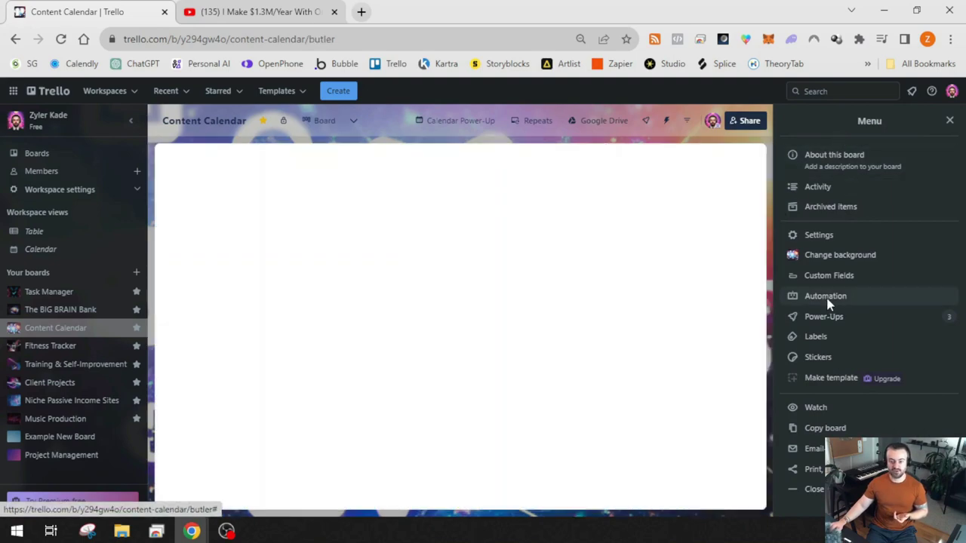
{"action": "left_click", "coordinate": [947, 121]}
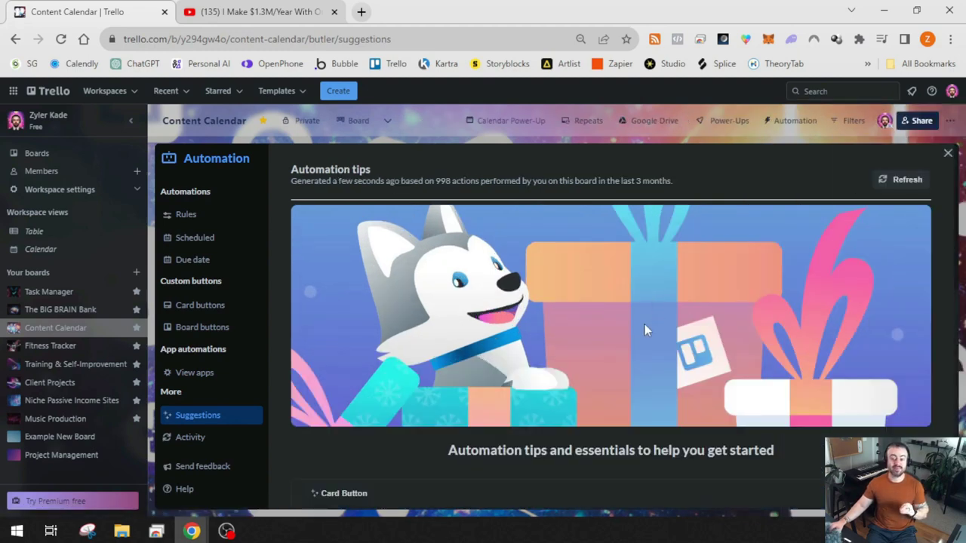
{"action": "scroll", "coordinate": [649, 313], "scroll_direction": "down", "scroll_amount": 2}
{"action": "scroll", "coordinate": [648, 313], "scroll_direction": "up", "scroll_amount": 2}
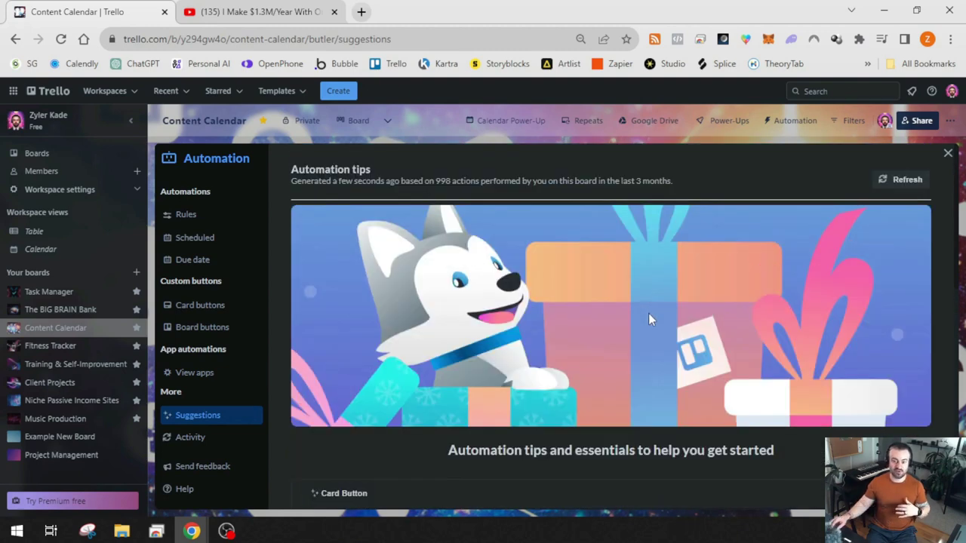
{"action": "scroll", "coordinate": [651, 311], "scroll_direction": "down", "scroll_amount": 1}
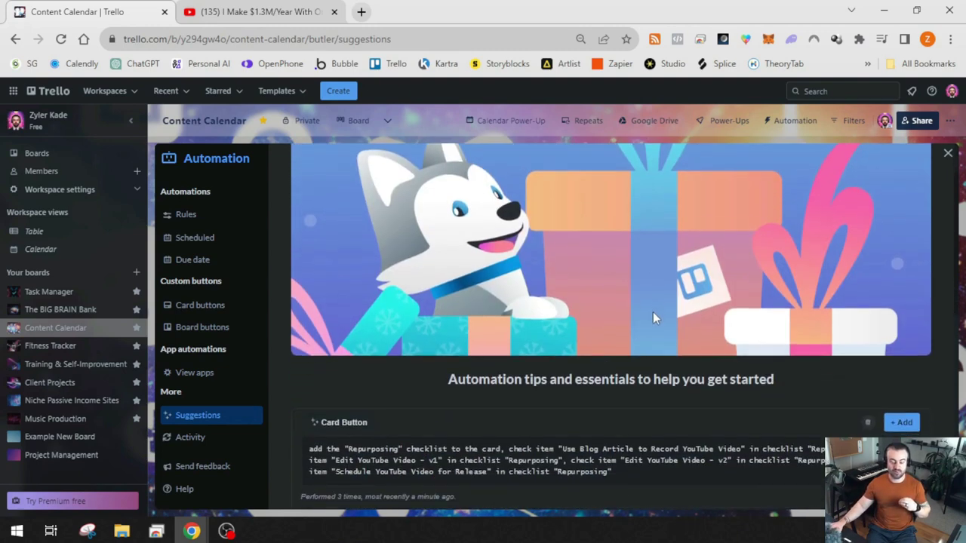
{"action": "scroll", "coordinate": [653, 312], "scroll_direction": "up", "scroll_amount": 1}
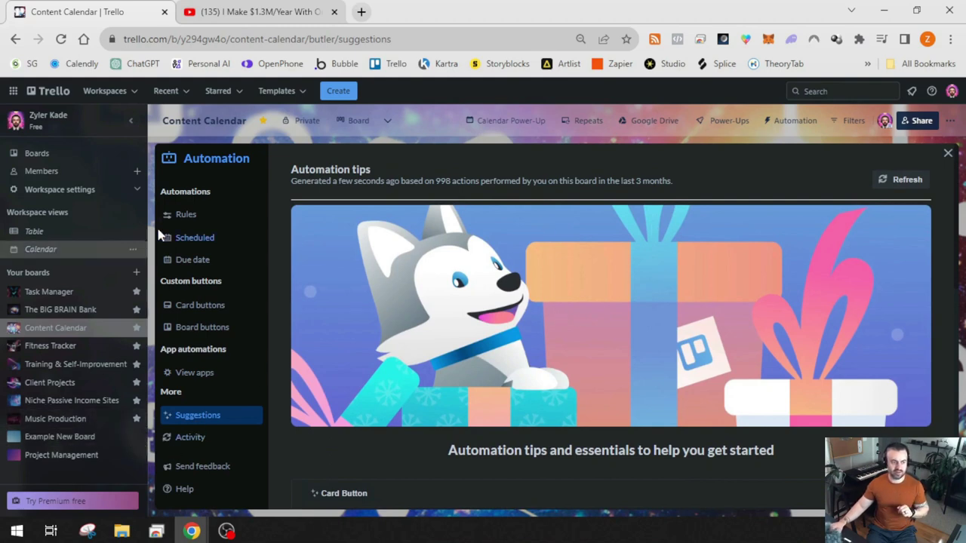
Scroll through the board's automation Rules list, then close the Automation panel
{"action": "left_click", "coordinate": [204, 215]}
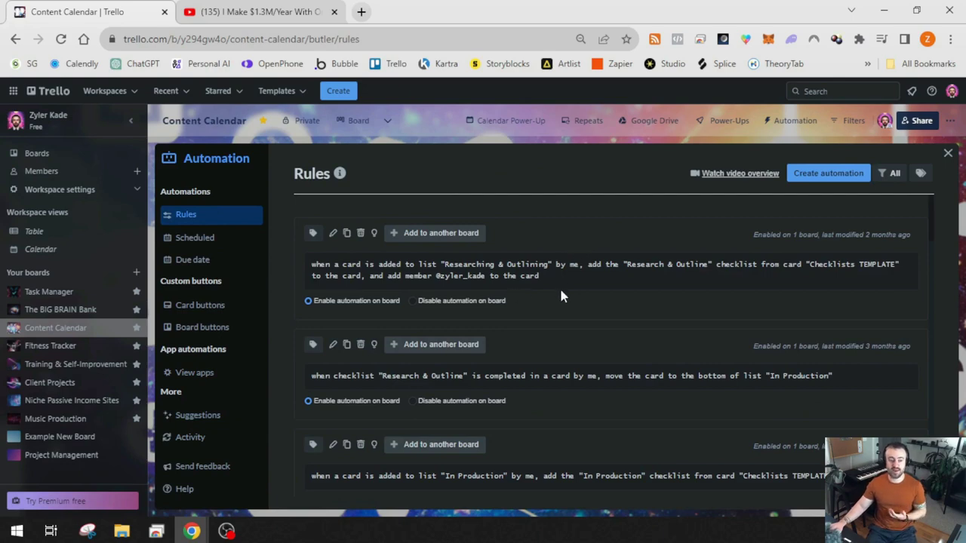
{"action": "scroll", "coordinate": [562, 288], "scroll_direction": "down", "scroll_amount": 1}
{"action": "scroll", "coordinate": [562, 287], "scroll_direction": "up", "scroll_amount": 1}
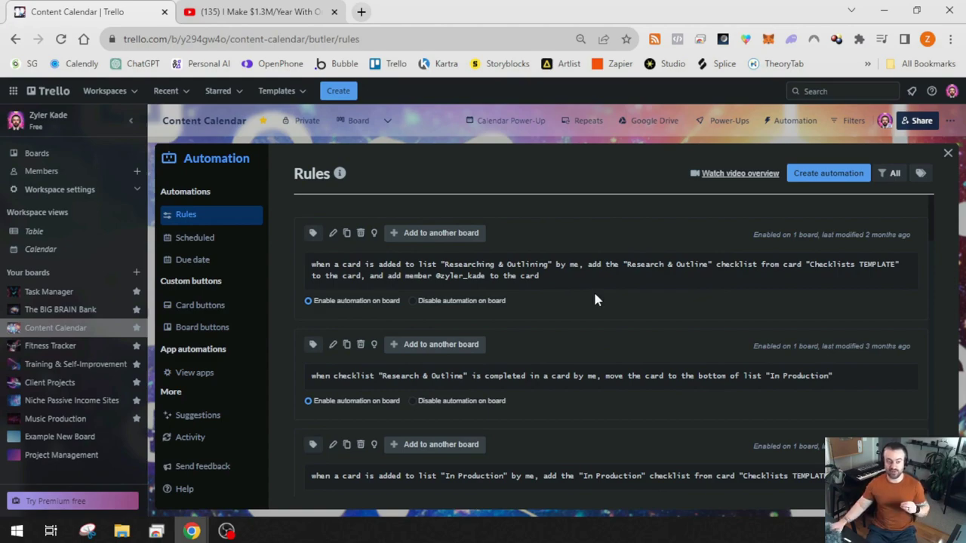
{"action": "scroll", "coordinate": [592, 299], "scroll_direction": "down", "scroll_amount": 10}
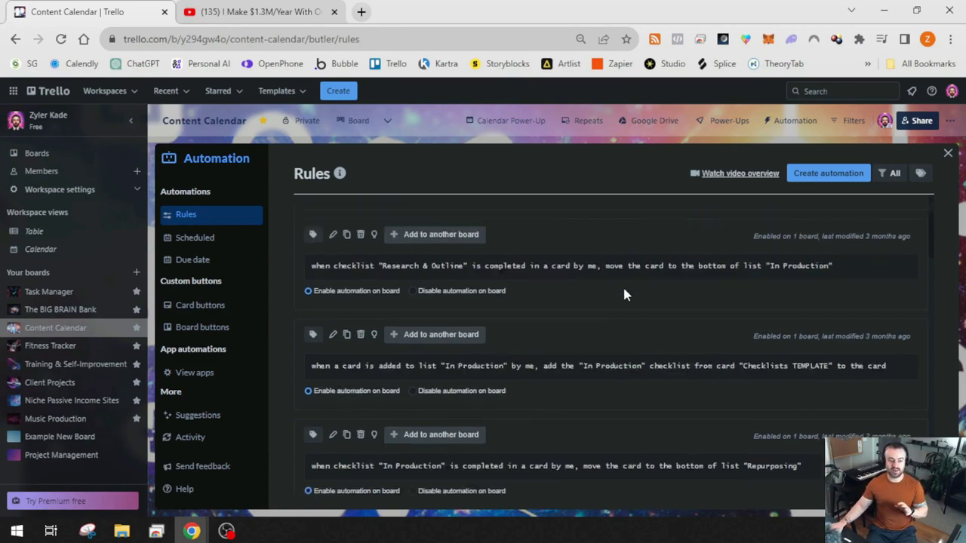
{"action": "scroll", "coordinate": [592, 299], "scroll_direction": "up", "scroll_amount": 15}
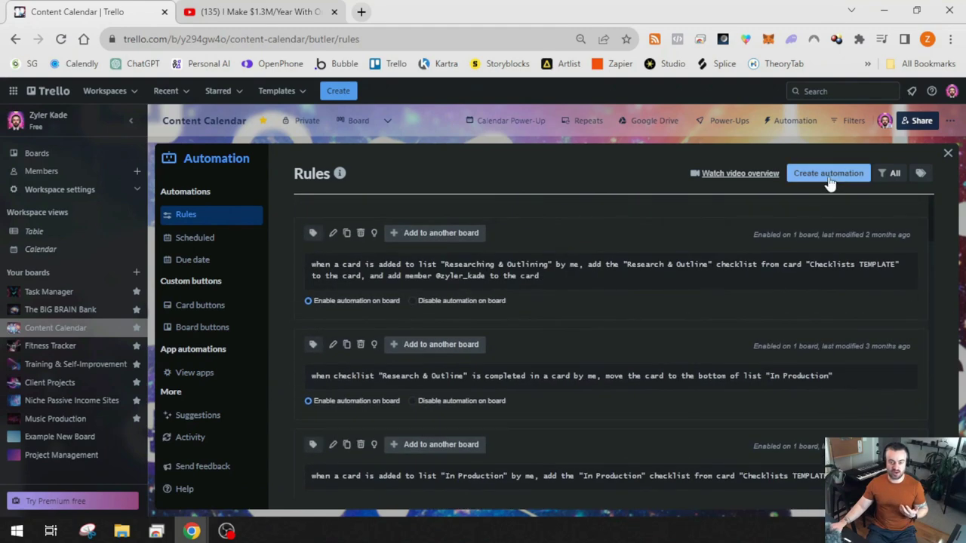
{"action": "left_click", "coordinate": [948, 154]}
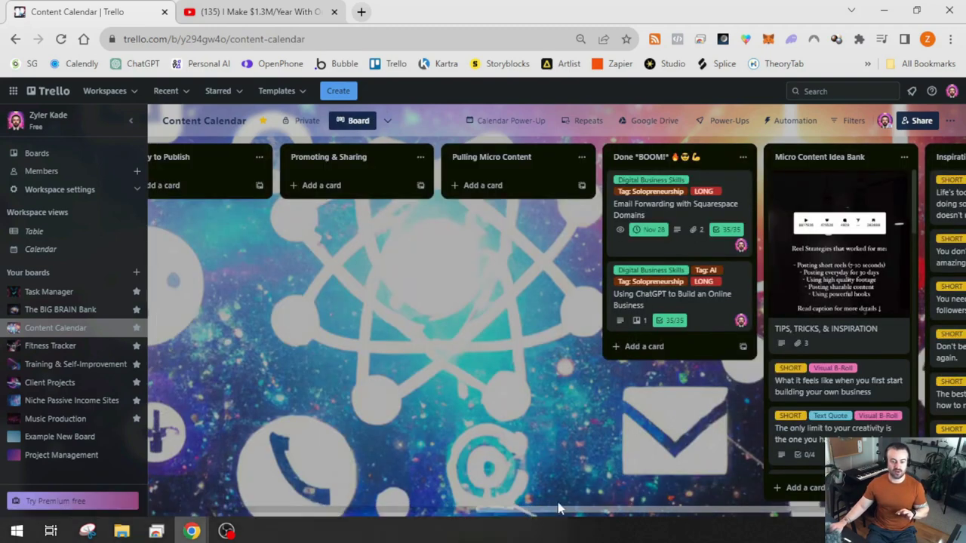
Open Example New Board and add a list named TEMPLATES
{"action": "left_click", "coordinate": [463, 510]}
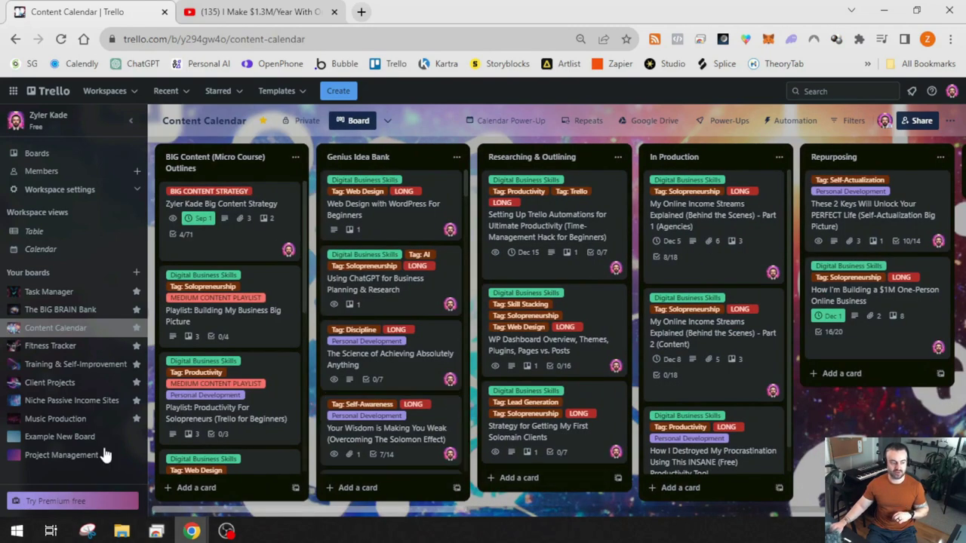
{"action": "left_click", "coordinate": [60, 437]}
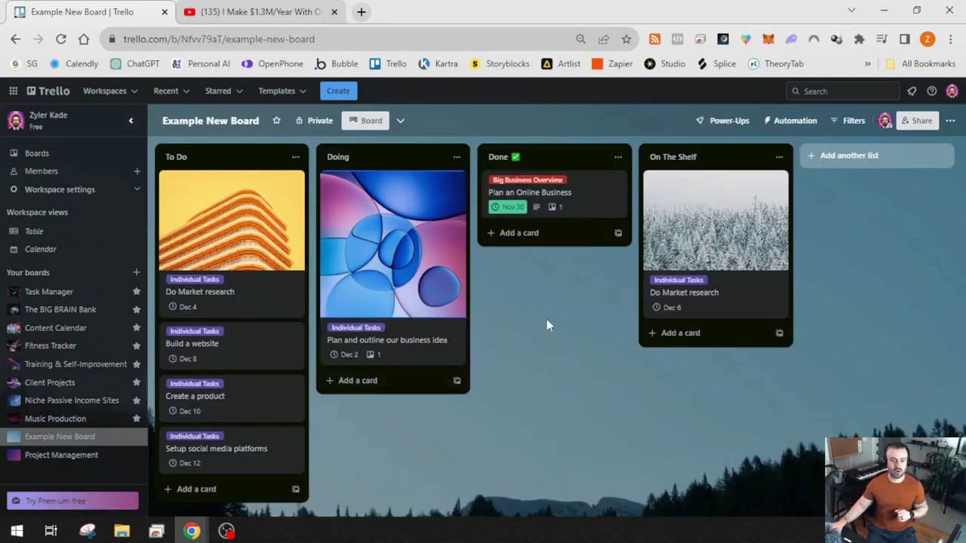
{"action": "left_click", "coordinate": [845, 157]}
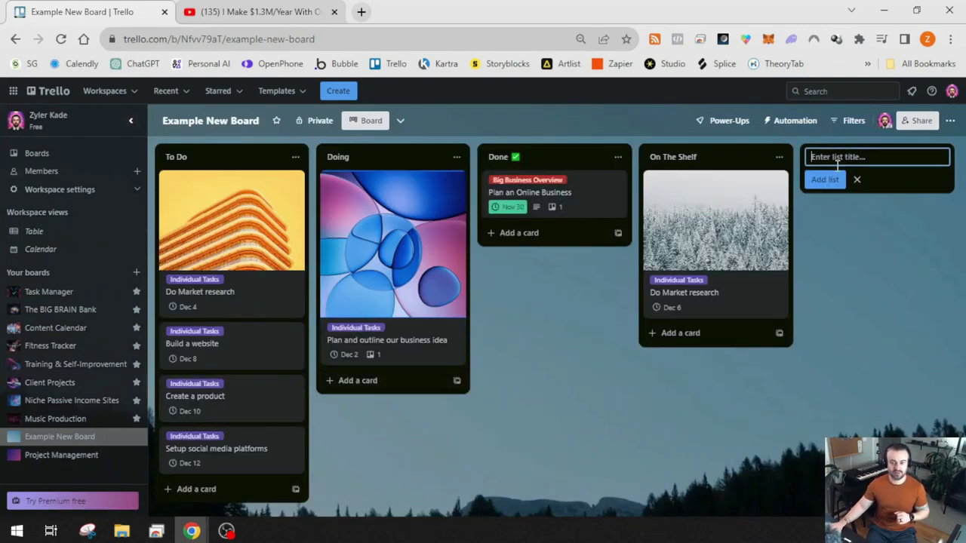
{"action": "type", "text": "TEMPLATES"}
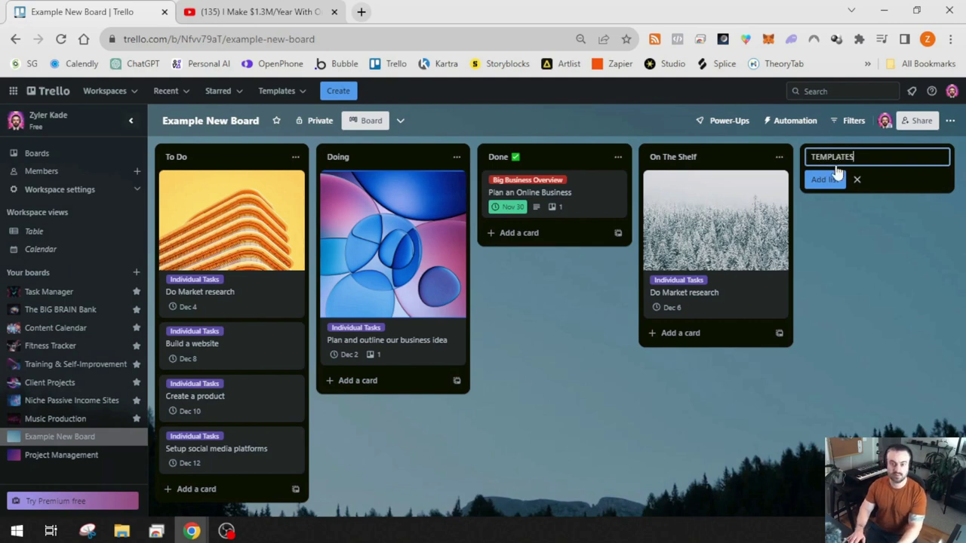
{"action": "key", "text": "Return"}
{"action": "left_click", "coordinate": [807, 383]}
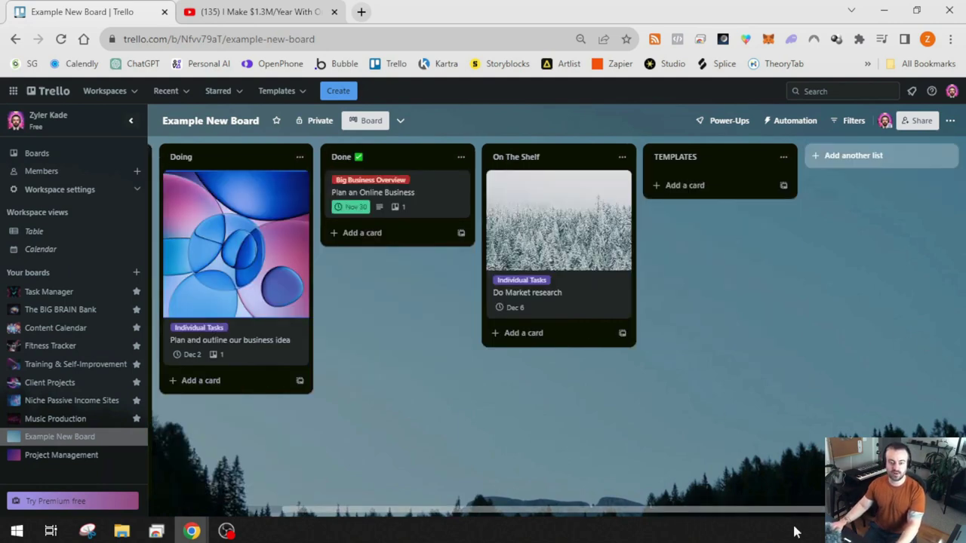
Add a card named 'Checklist TEMPLATE' to the TEMPLATES list
{"action": "left_click", "coordinate": [704, 189]}
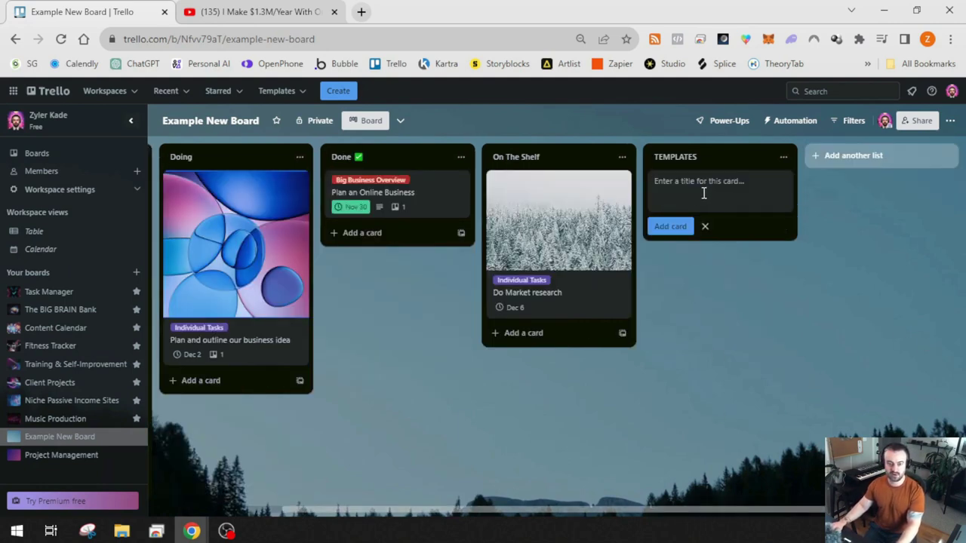
{"action": "type", "text": "Checklist TEMPLATE"}
{"action": "key", "text": "shift+Return"}
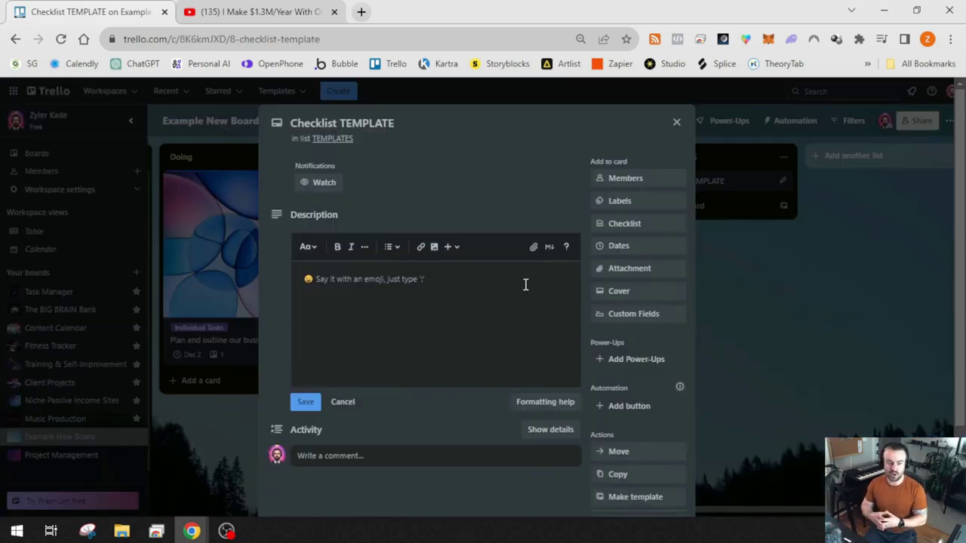
{"action": "left_click", "coordinate": [676, 122]}
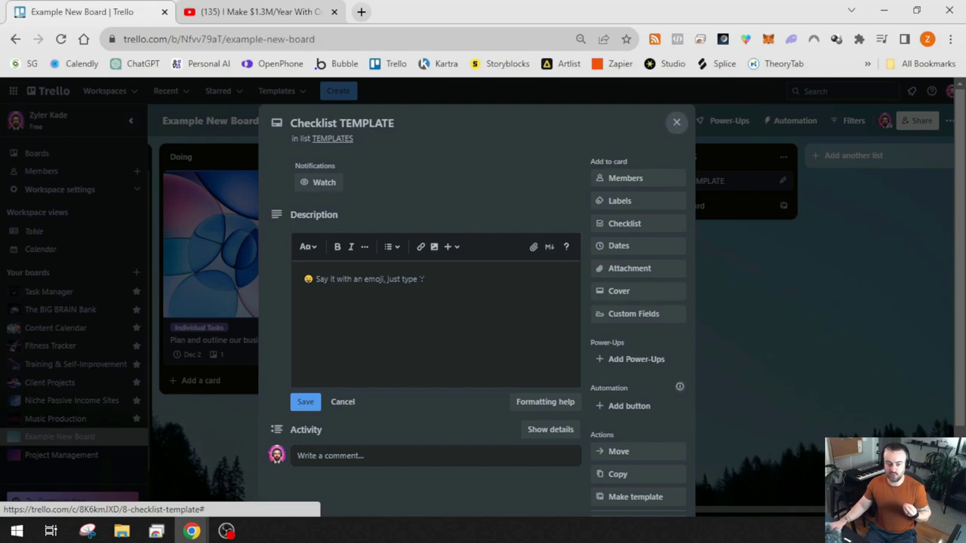
{"action": "left_click_drag", "start_coordinate": [770, 516], "coordinate": [430, 528]}
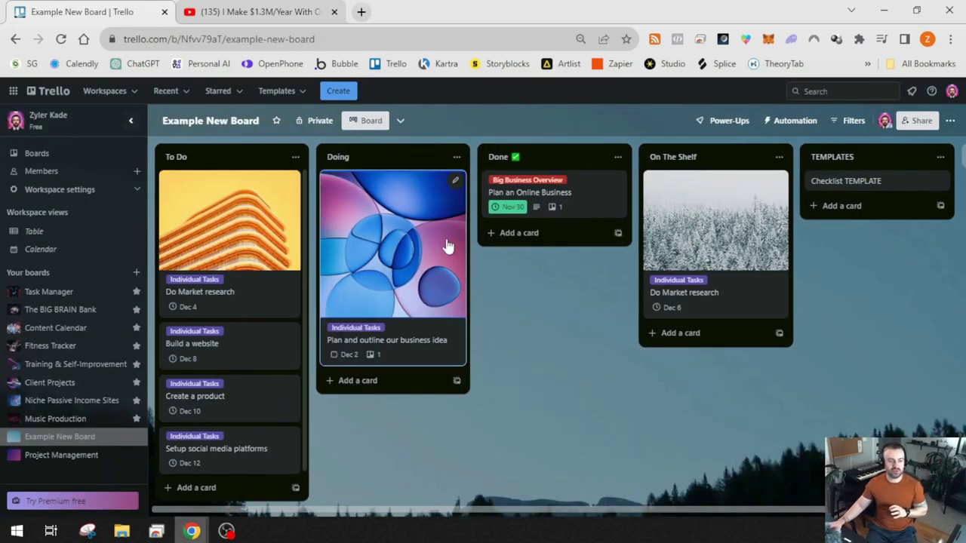
Add an Ideas list and move it to the far left of the board
{"action": "left_click_drag", "start_coordinate": [734, 512], "coordinate": [762, 513]}
{"action": "left_click", "coordinate": [860, 157]}
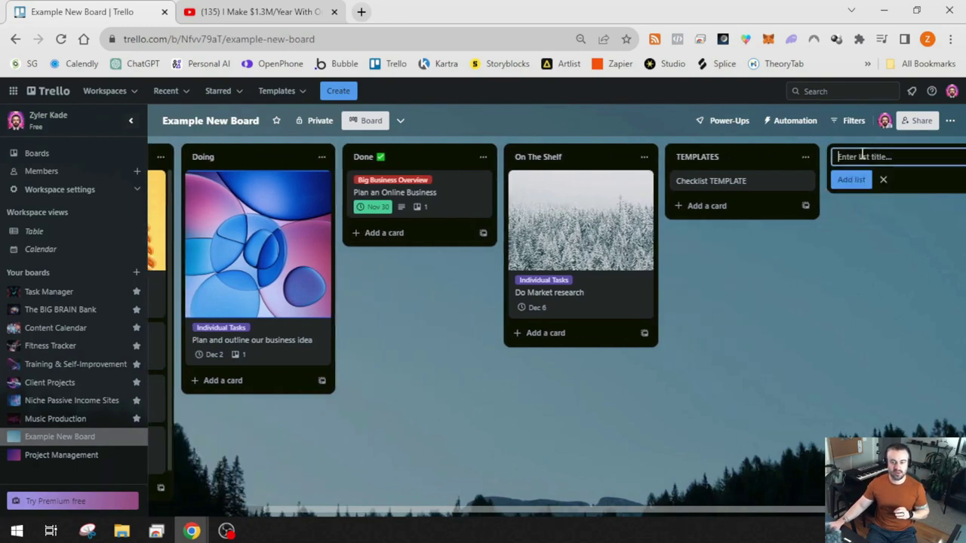
{"action": "type", "text": "Ideas"}
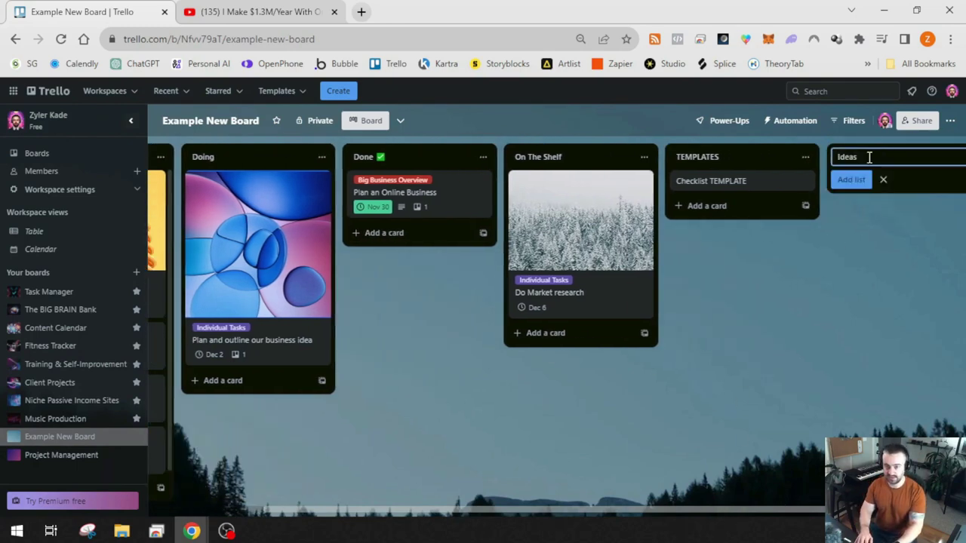
{"action": "key", "text": "Return"}
{"action": "left_click", "coordinate": [777, 379]}
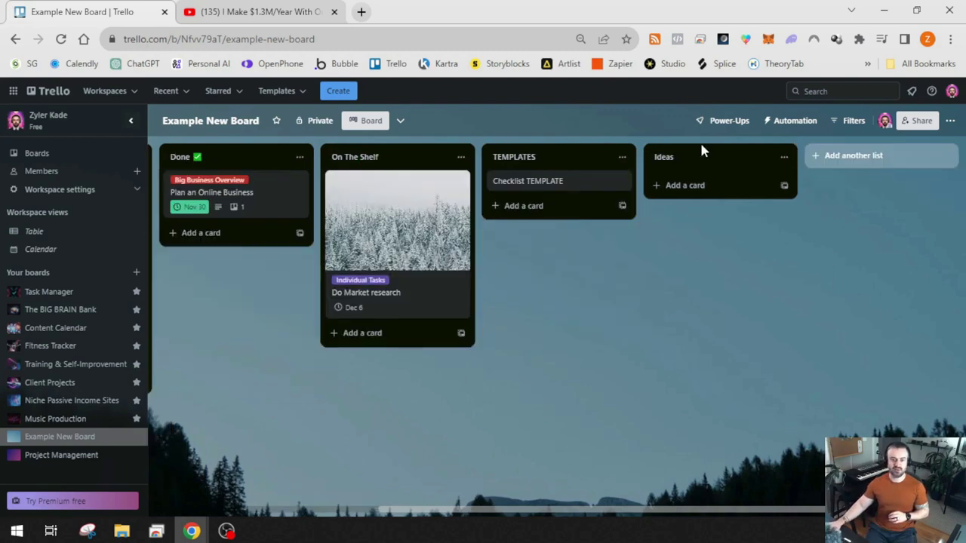
{"action": "left_click_drag", "start_coordinate": [703, 159], "coordinate": [225, 163]}
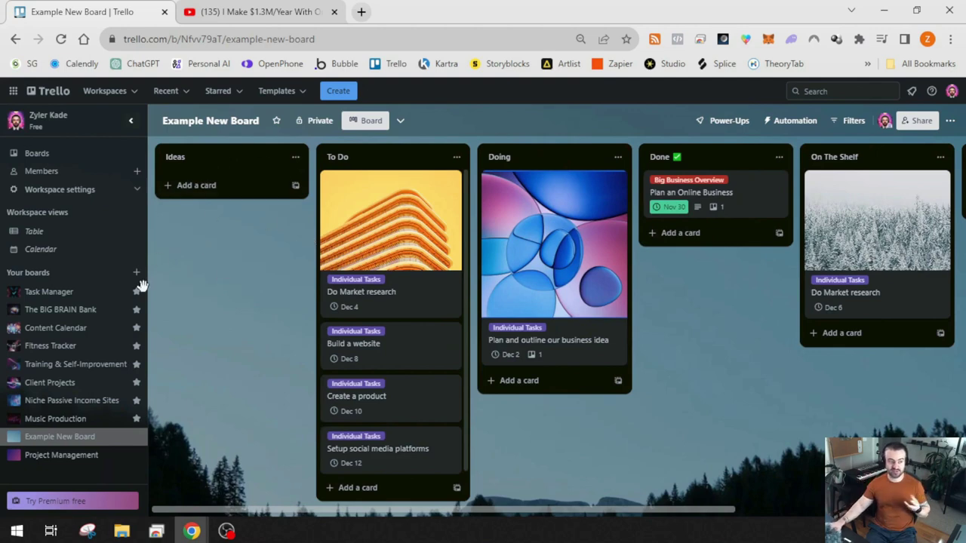
Add cards IDea 1, Idea 2, Task 3 and Event 4 to the Ideas list
{"action": "left_click", "coordinate": [212, 189]}
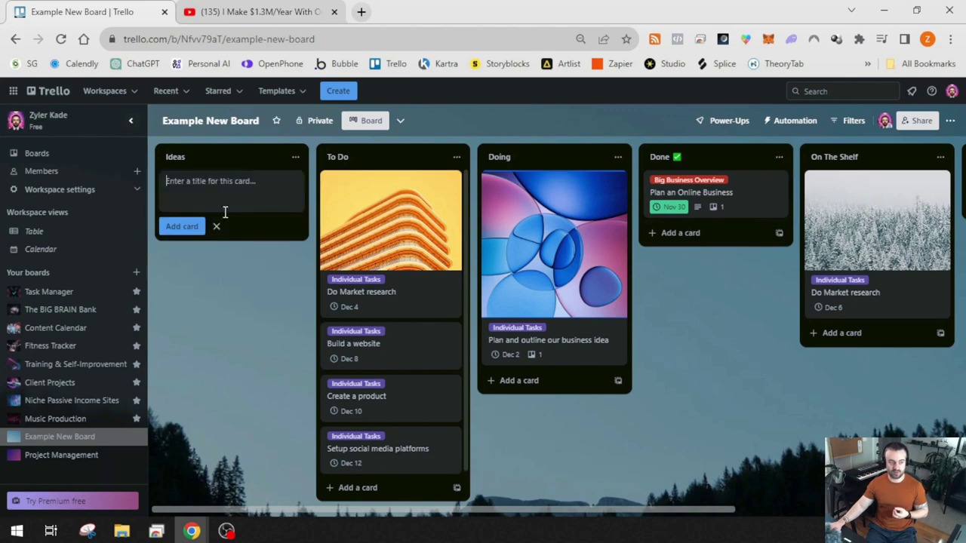
{"action": "type", "text": "IDea 1"}
{"action": "key", "text": "Return"}
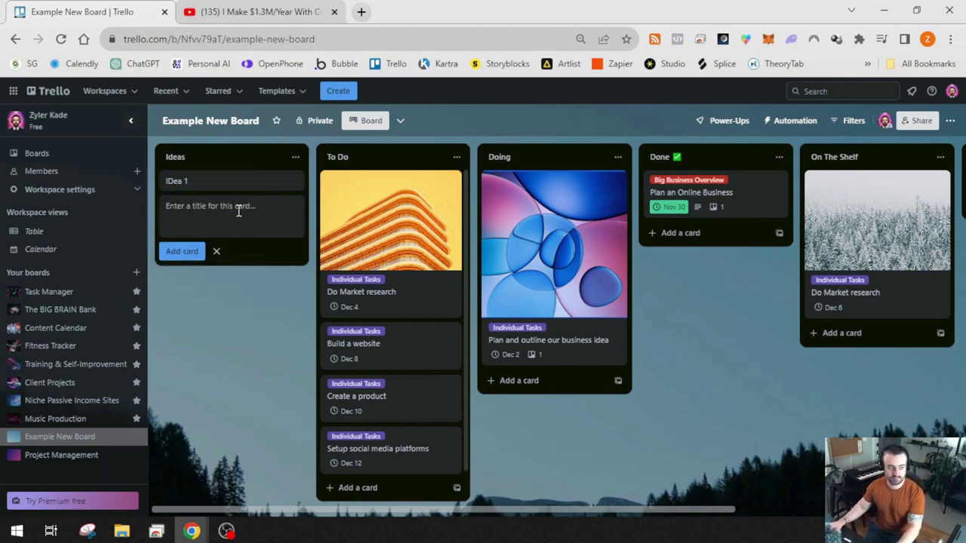
{"action": "type", "text": "Idea 2"}
{"action": "key", "text": "Return"}
{"action": "type", "text": "Task 3"}
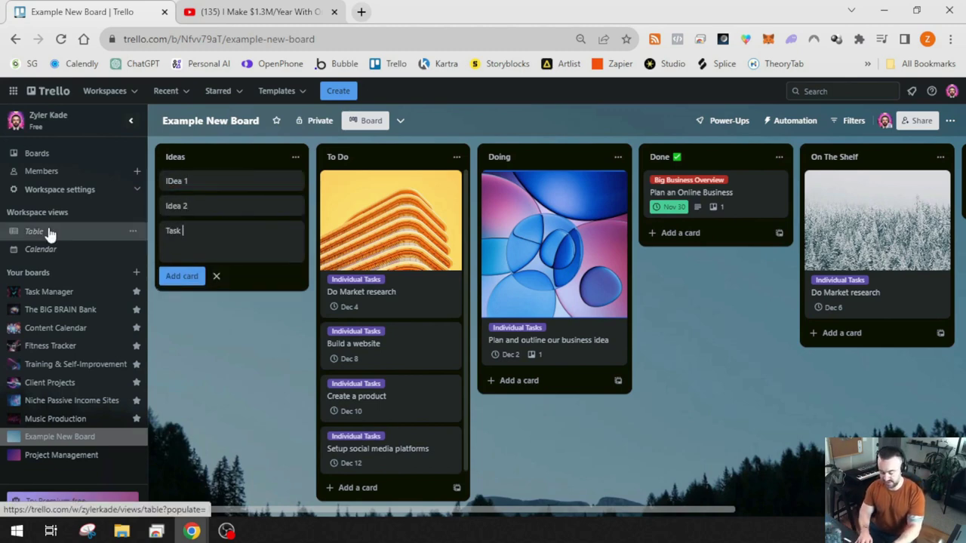
{"action": "key", "text": "Return"}
{"action": "type", "text": "Event 4"}
{"action": "key", "text": "Return"}
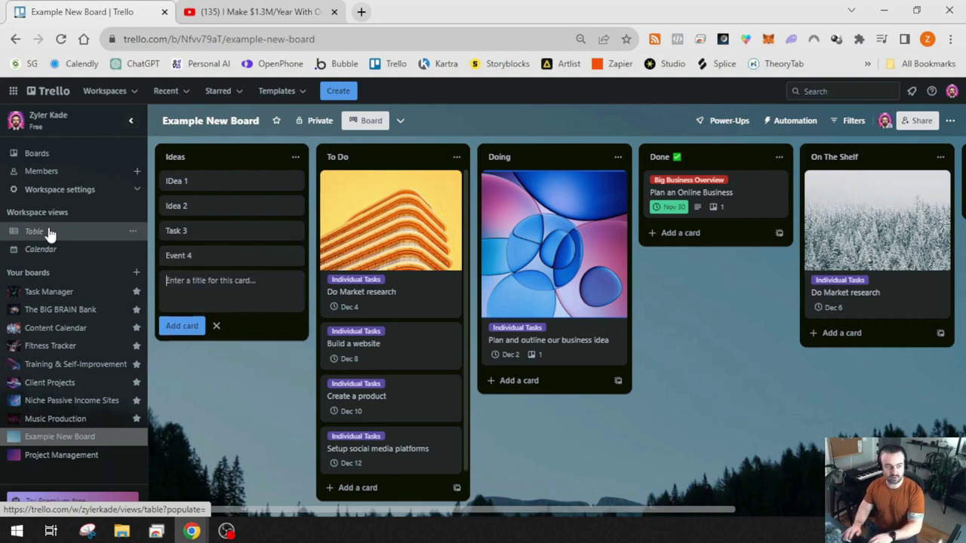
{"action": "left_click", "coordinate": [216, 326]}
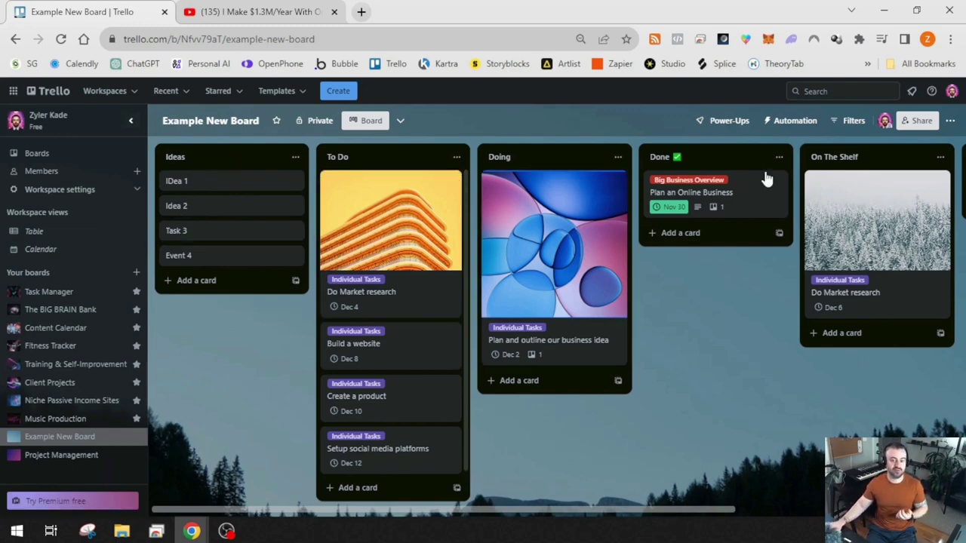
Make the Checklist TEMPLATE card a template
{"action": "left_click_drag", "start_coordinate": [646, 511], "coordinate": [838, 505]}
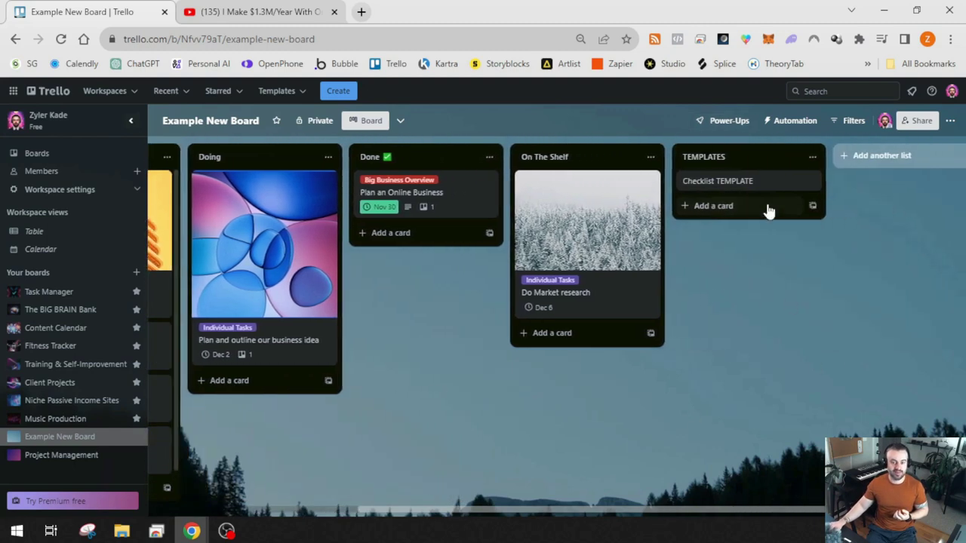
{"action": "left_click", "coordinate": [744, 183]}
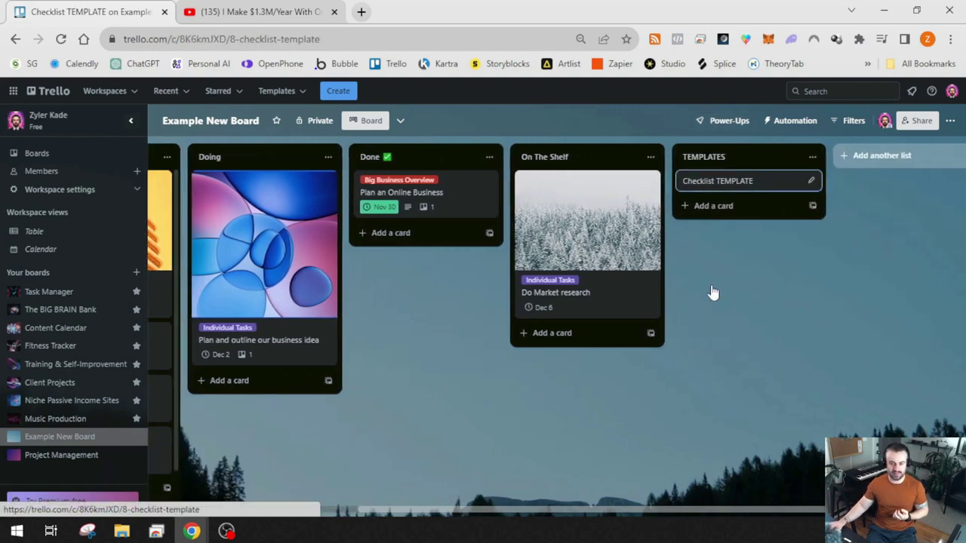
{"action": "scroll", "coordinate": [631, 276], "scroll_direction": "down", "scroll_amount": 3}
{"action": "left_click", "coordinate": [636, 396]}
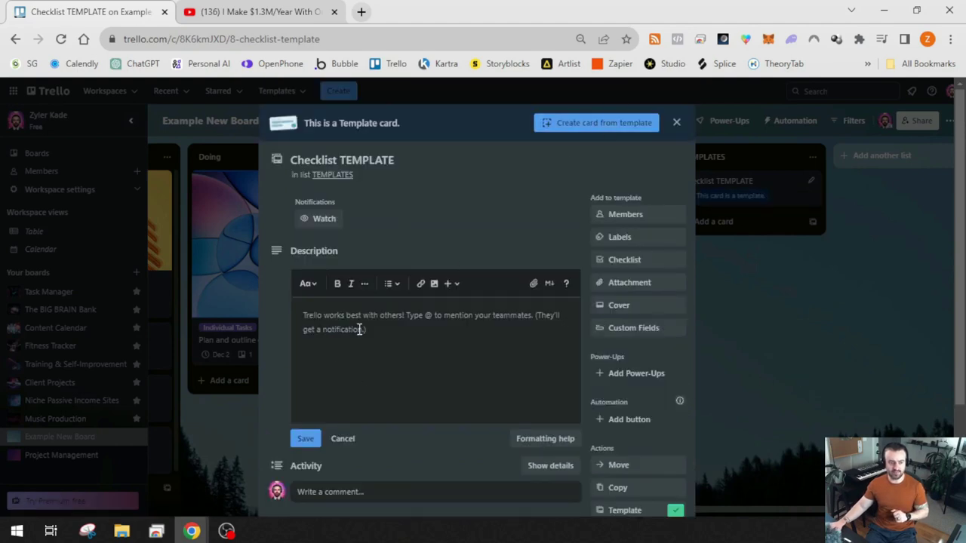
{"action": "scroll", "coordinate": [332, 332], "scroll_direction": "down", "scroll_amount": 2}
{"action": "scroll", "coordinate": [574, 271], "scroll_direction": "up", "scroll_amount": 2}
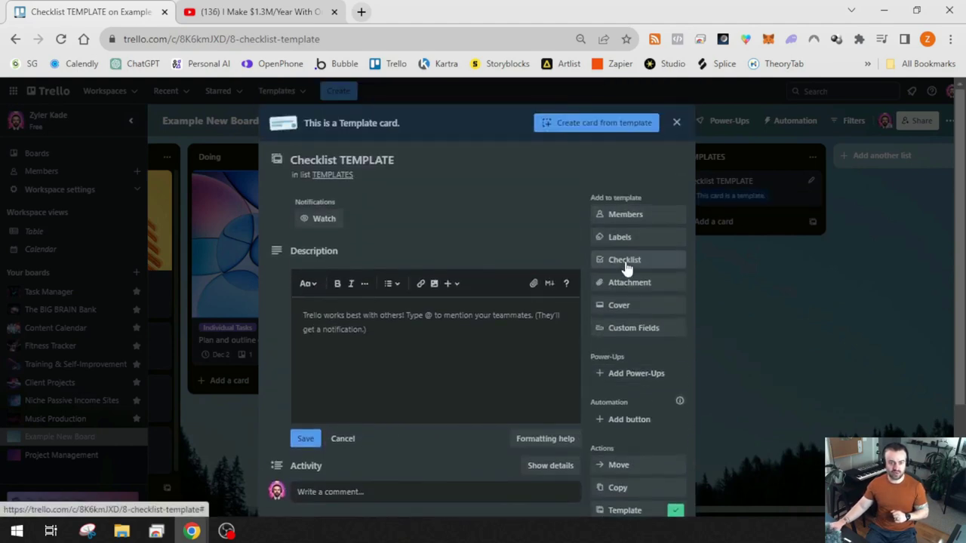
Add a 'To Do' checklist: Brainstorm specific tasks, Set a due date, Contact anyone involved
{"action": "left_click", "coordinate": [623, 260]}
{"action": "type", "text": "To Do"}
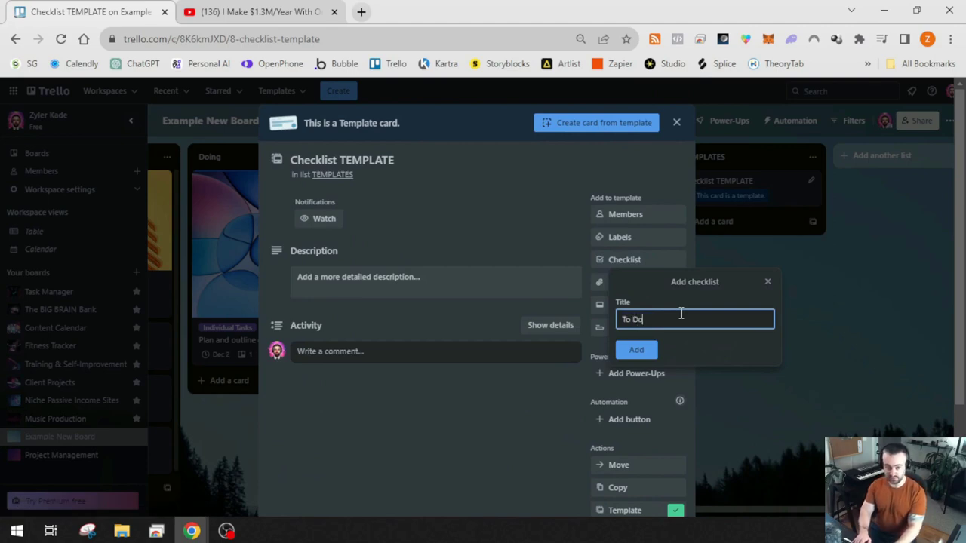
{"action": "key", "text": "Return"}
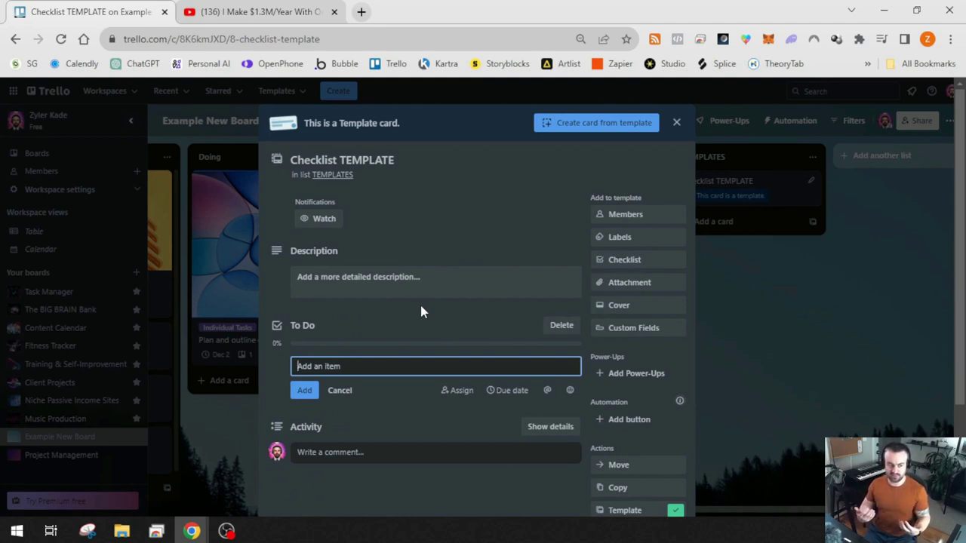
{"action": "type", "text": "Brainst"}
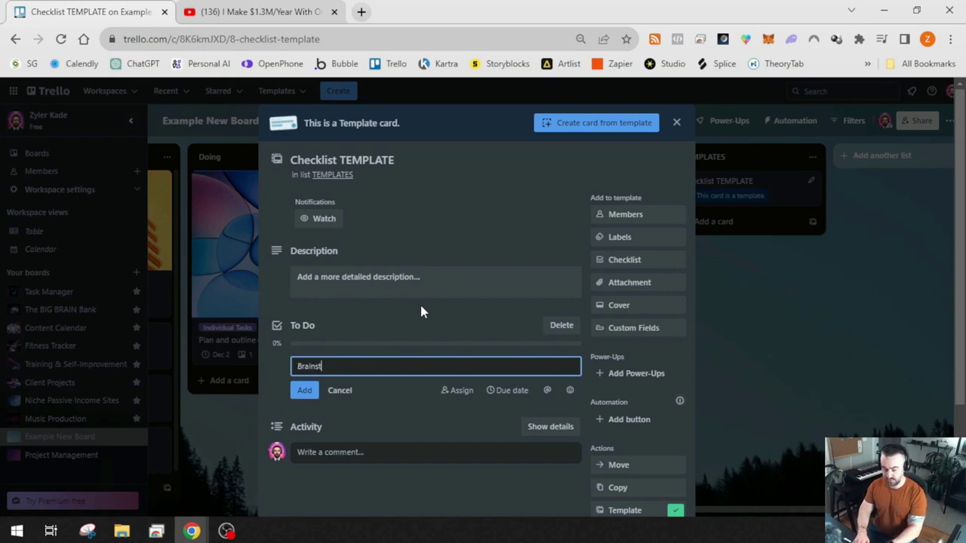
{"action": "type", "text": "orm specific tasks"}
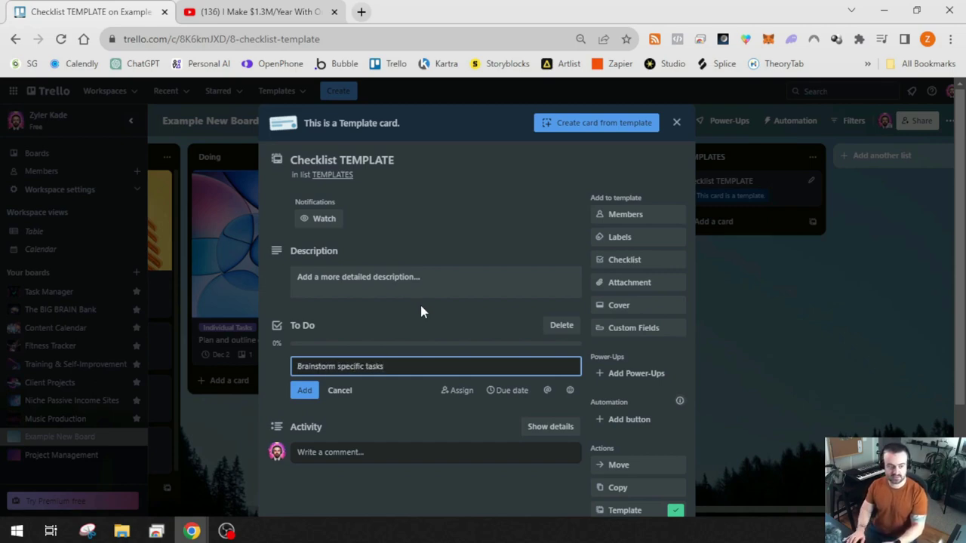
{"action": "key", "text": "Return"}
{"action": "type", "text": "Se"}
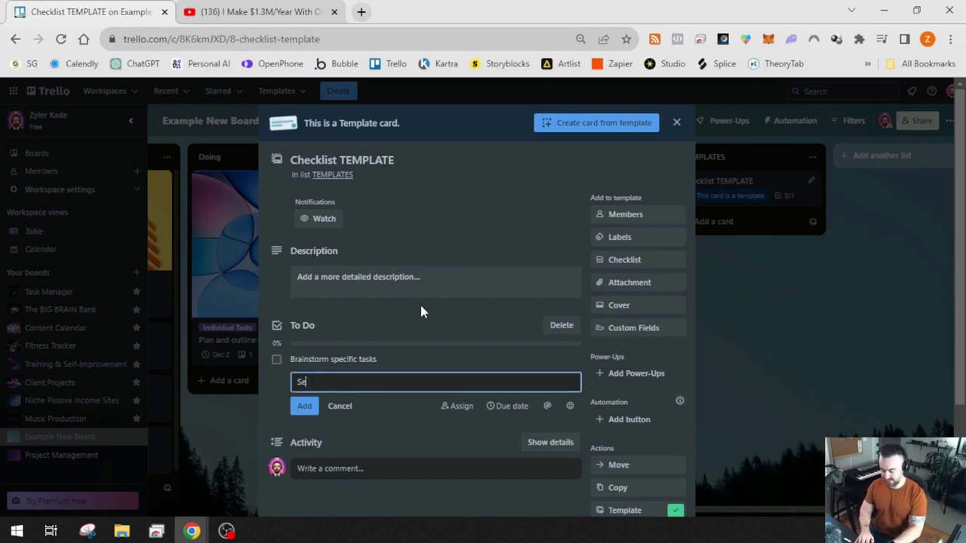
{"action": "type", "text": "t a due date for"}
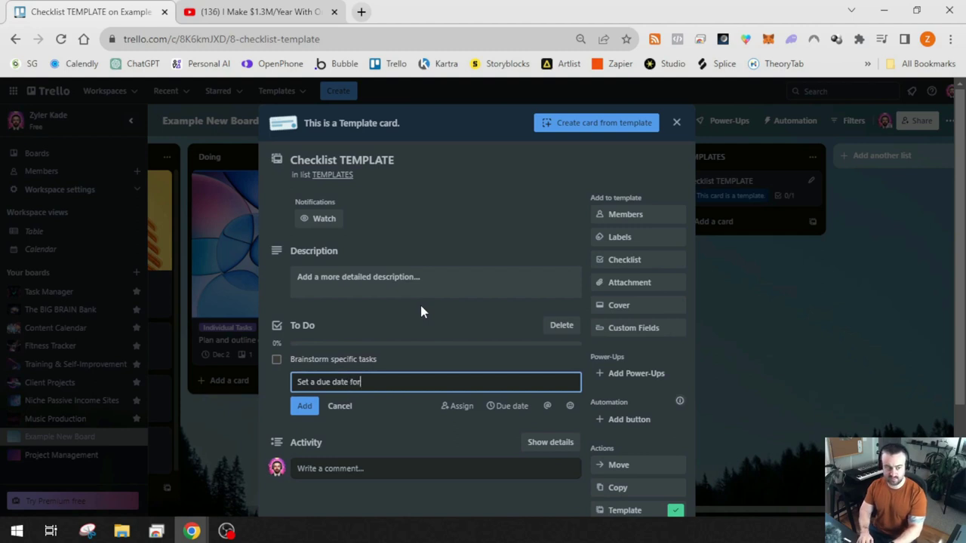
{"action": "type", "text": " task completion"}
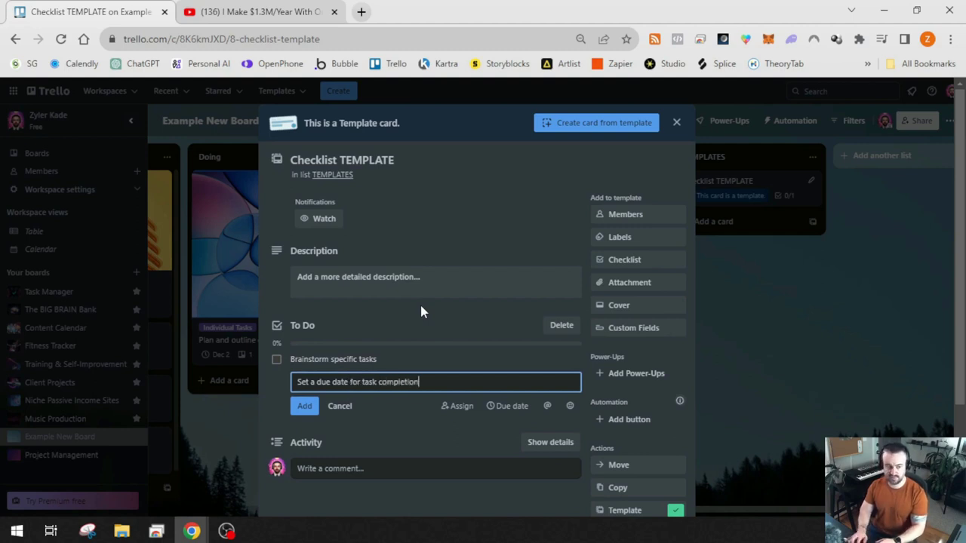
{"action": "key", "text": "Return"}
{"action": "type", "text": "Contact a"}
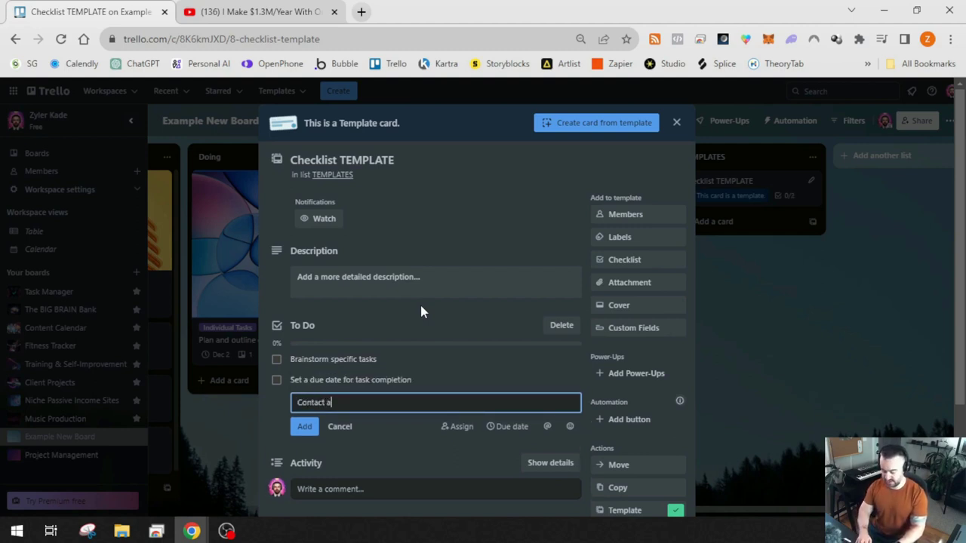
{"action": "type", "text": "nyone that ne"}
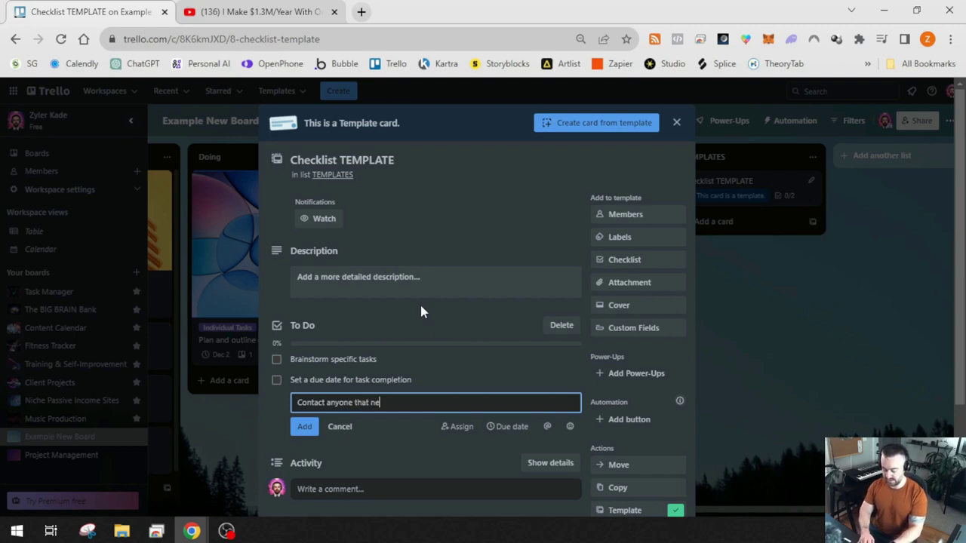
{"action": "type", "text": "eds to be involved"}
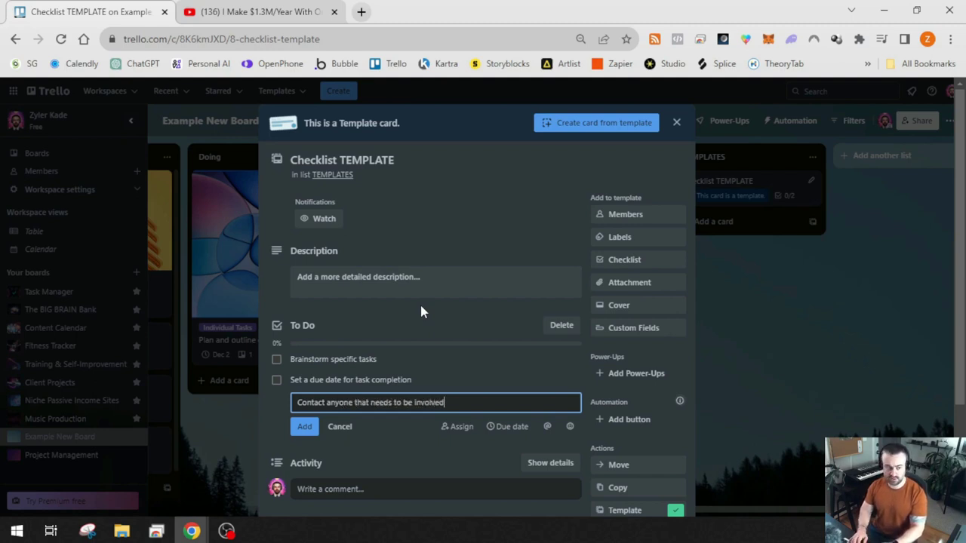
{"action": "key", "text": "Return"}
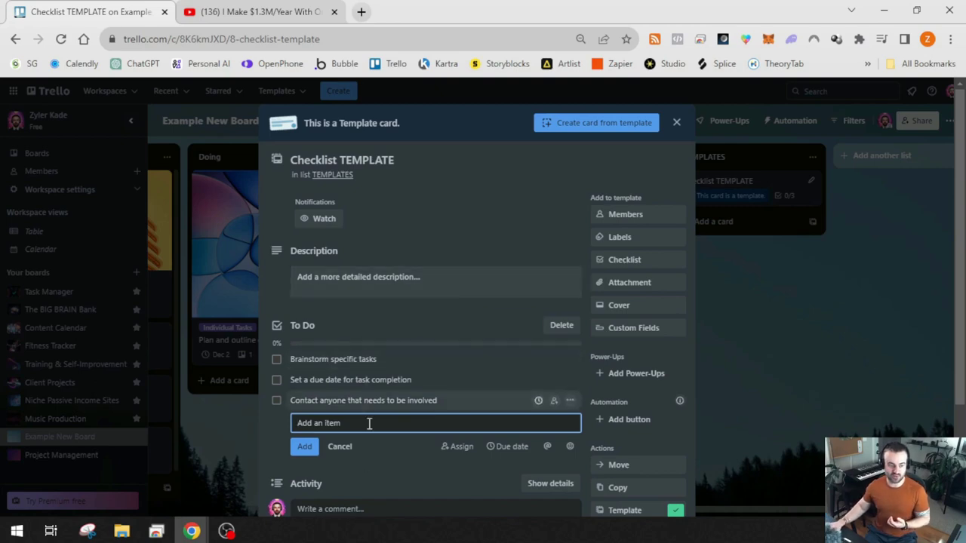
{"action": "left_click", "coordinate": [339, 447]}
Reopen the Checklist TEMPLATE card and create a second checklist named 'Doing'
{"action": "left_click", "coordinate": [849, 368]}
{"action": "left_click_drag", "start_coordinate": [773, 510], "coordinate": [558, 511]}
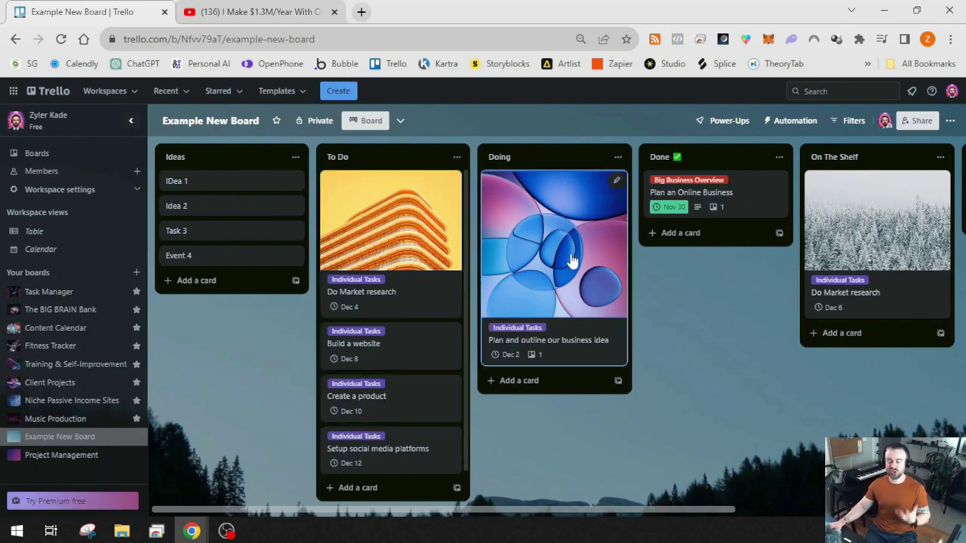
{"action": "left_click_drag", "start_coordinate": [561, 511], "coordinate": [851, 161]}
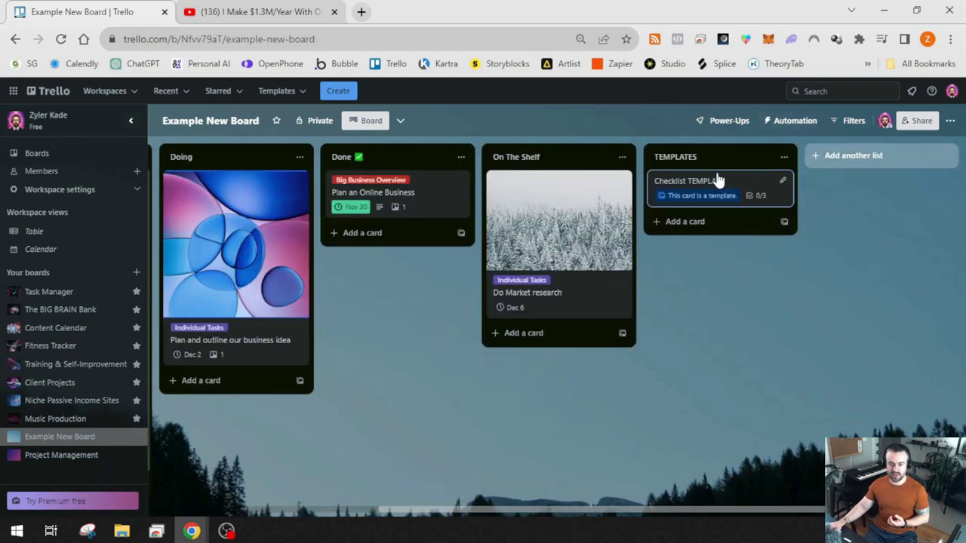
{"action": "left_click", "coordinate": [718, 181]}
{"action": "scroll", "coordinate": [547, 329], "scroll_direction": "down", "scroll_amount": 1}
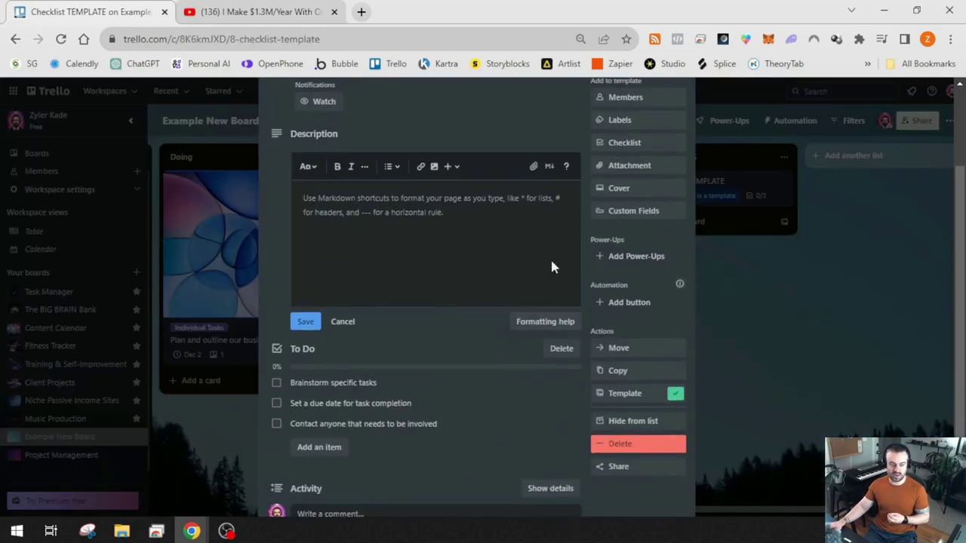
{"action": "left_click", "coordinate": [643, 144]}
{"action": "type", "text": "Doing"}
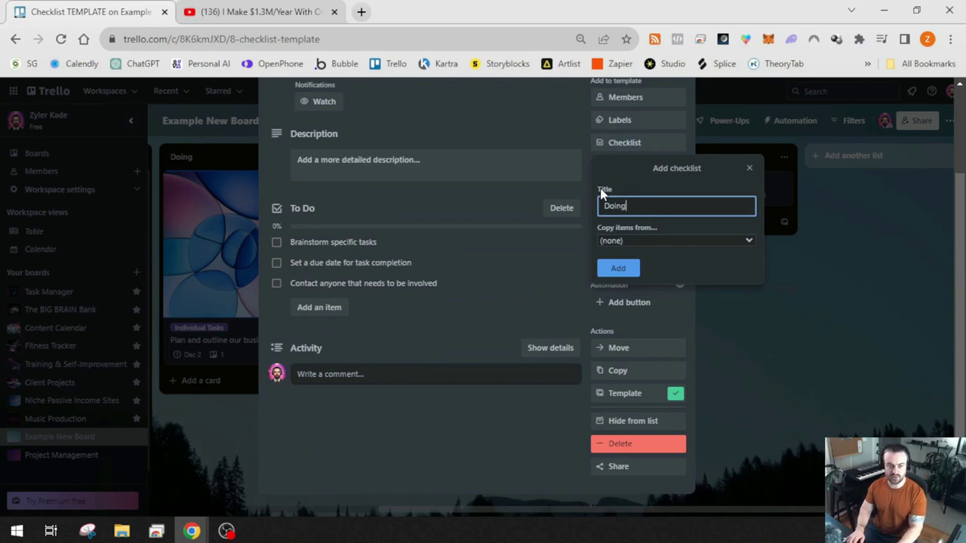
{"action": "key", "text": "Return"}
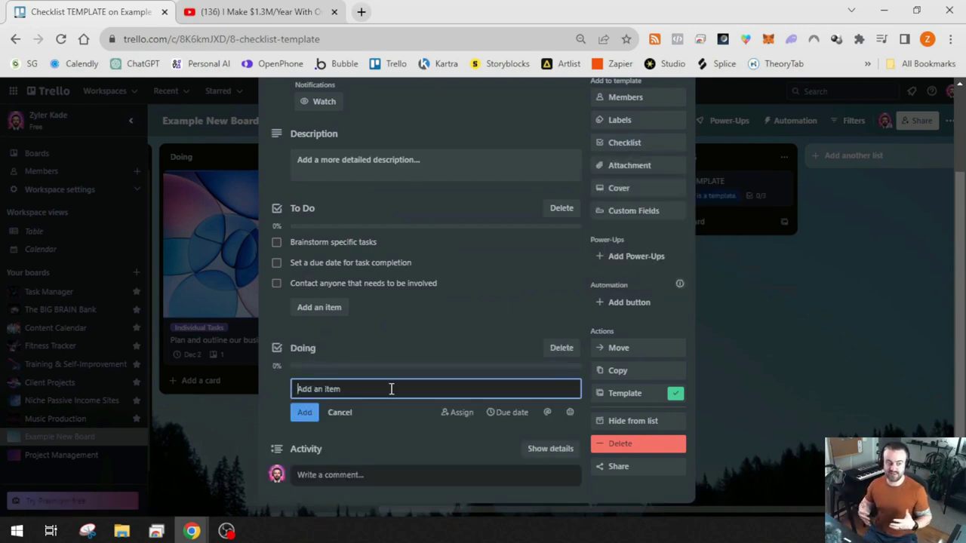
Add 'Create weekly check-in schedule', 'Schedule zoom calls with relevant team members or clients', 'Get feedback from client' to Doing
{"action": "type", "text": "Create "}
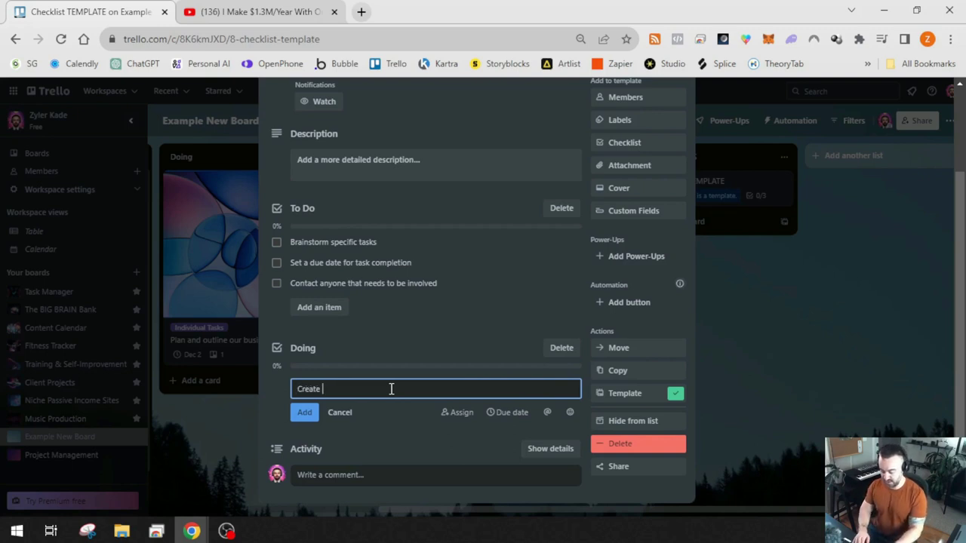
{"action": "type", "text": "weekly check-in schedule"}
{"action": "key", "text": "Return"}
{"action": "type", "text": "Schedule zoom calls with releve"}
{"action": "key", "text": "BackSpace"}
{"action": "key", "text": "BackSpace"}
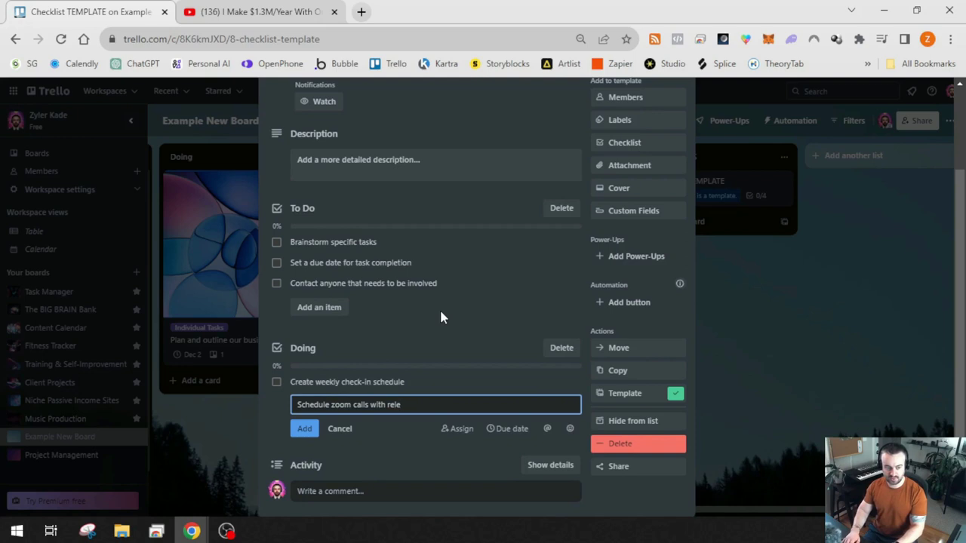
{"action": "type", "text": "vant team members or clients"}
{"action": "key", "text": "Return"}
{"action": "type", "text": "Get feedback from client"}
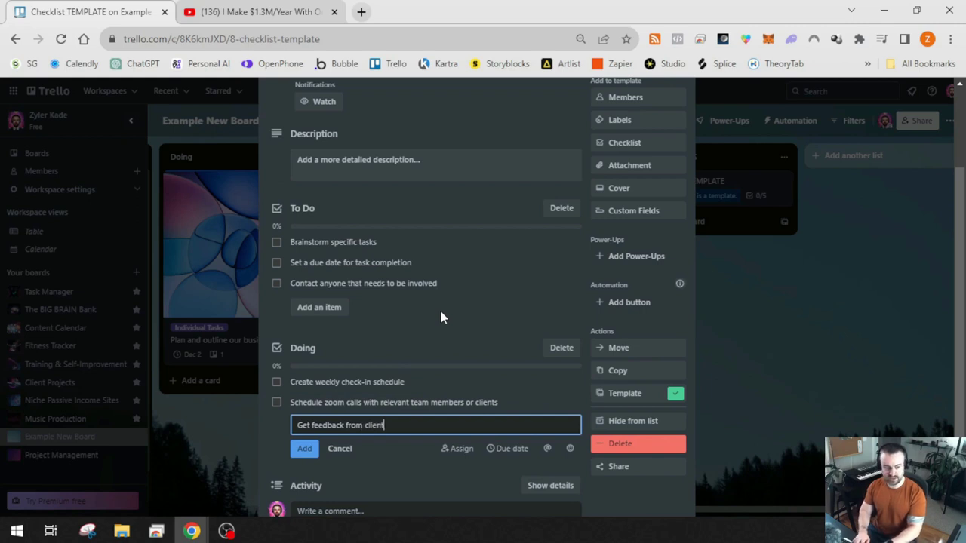
{"action": "key", "text": "Return"}
{"action": "key", "text": "Escape"}
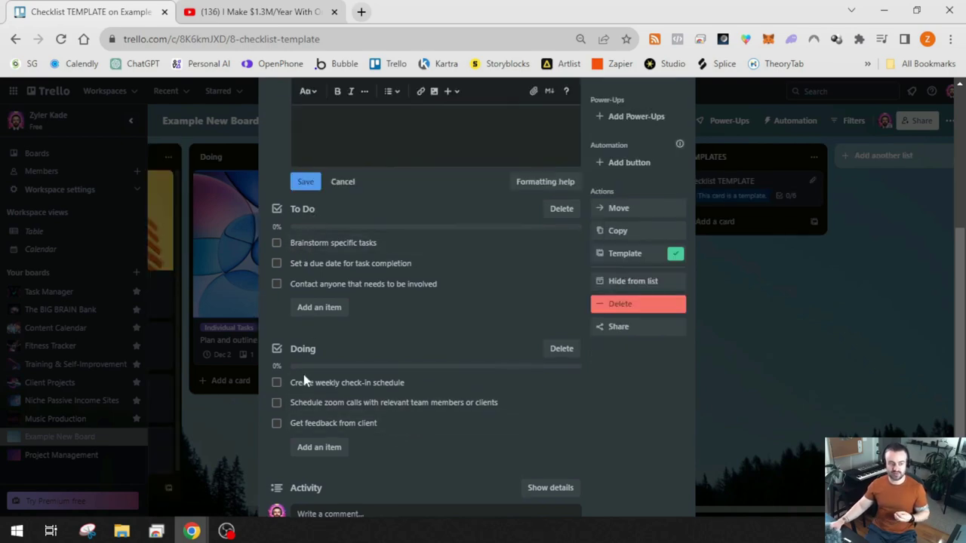
Close the template card and go to Automation > Rules from the board menu
{"action": "left_click", "coordinate": [795, 327]}
{"action": "left_click", "coordinate": [796, 313]}
{"action": "left_click_drag", "start_coordinate": [711, 516], "coordinate": [461, 519]}
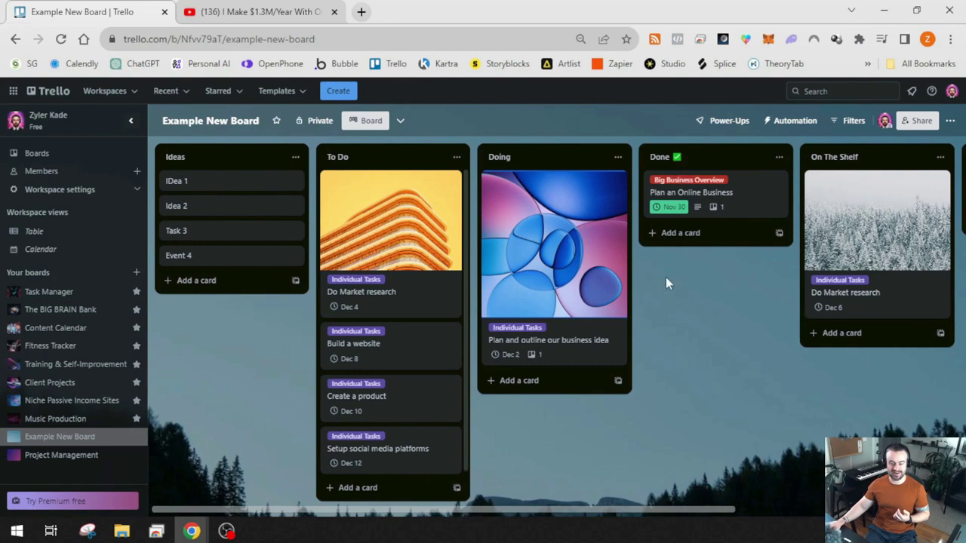
{"action": "left_click", "coordinate": [950, 120]}
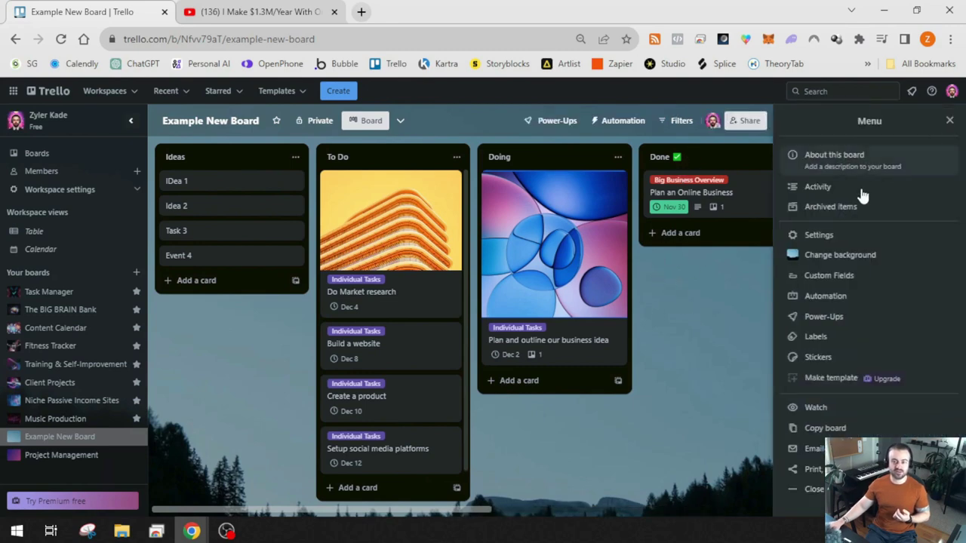
{"action": "left_click", "coordinate": [827, 297]}
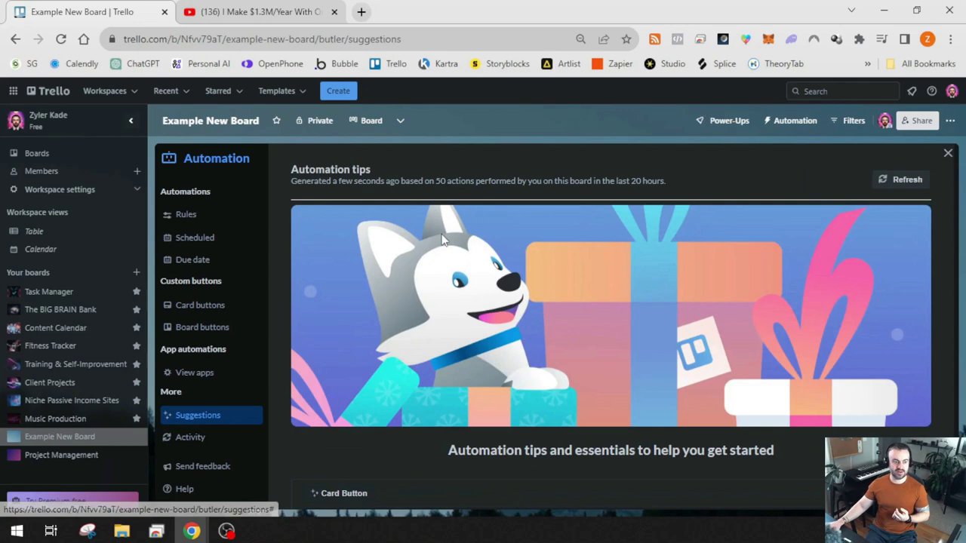
{"action": "left_click", "coordinate": [189, 217]}
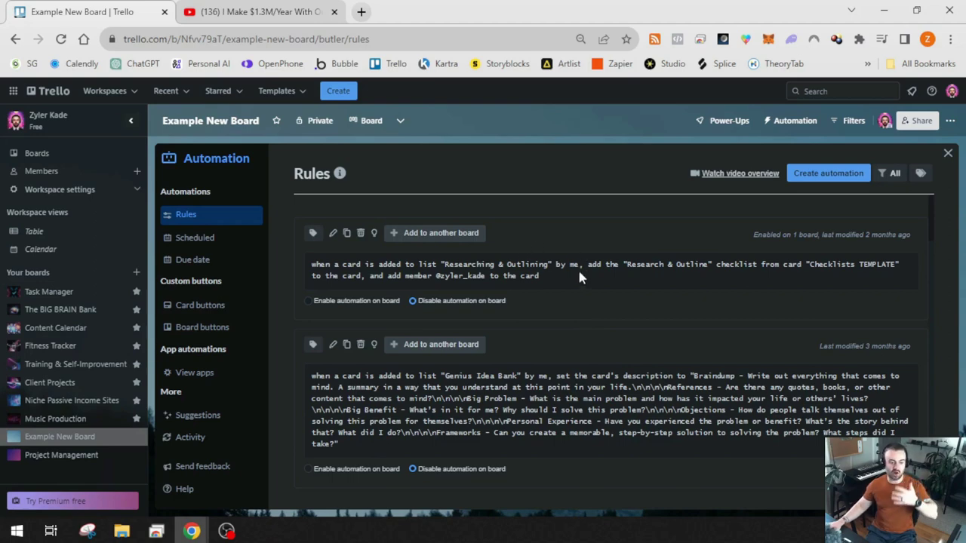
{"action": "scroll", "coordinate": [577, 271], "scroll_direction": "down", "scroll_amount": 7}
{"action": "scroll", "coordinate": [577, 276], "scroll_direction": "up", "scroll_amount": 6}
{"action": "scroll", "coordinate": [574, 279], "scroll_direction": "up", "scroll_amount": 1}
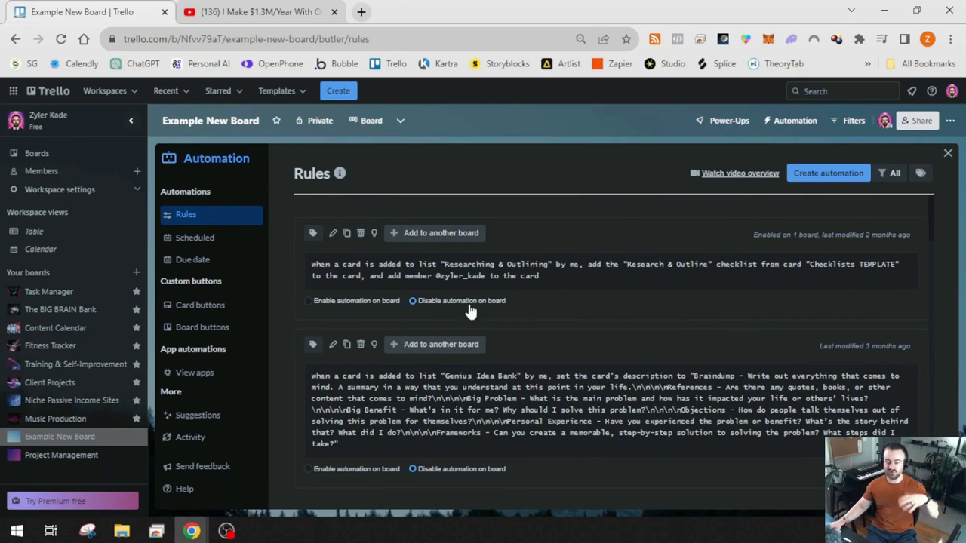
{"action": "scroll", "coordinate": [453, 377], "scroll_direction": "down", "scroll_amount": 5}
{"action": "scroll", "coordinate": [490, 362], "scroll_direction": "up", "scroll_amount": 5}
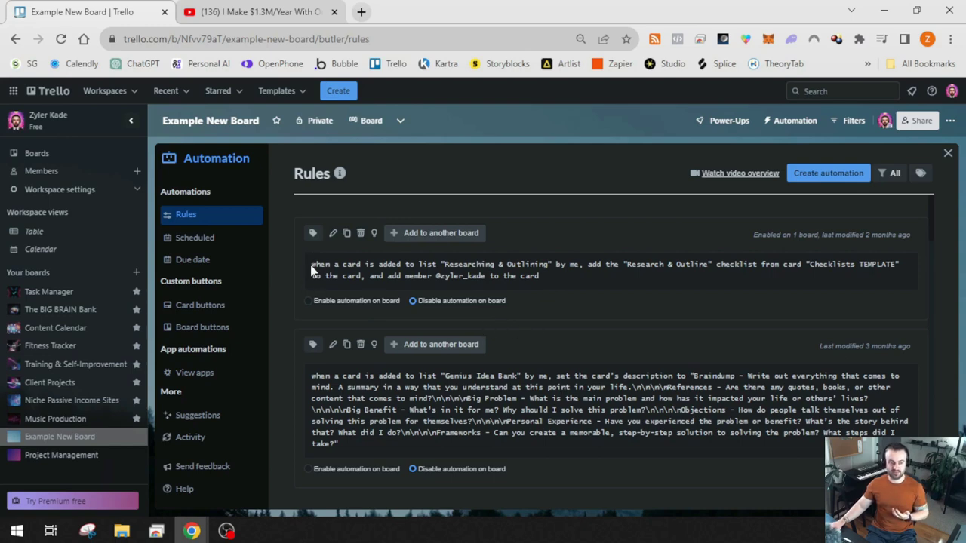
{"action": "left_click_drag", "start_coordinate": [312, 265], "coordinate": [741, 272]}
{"action": "left_click", "coordinate": [795, 285]}
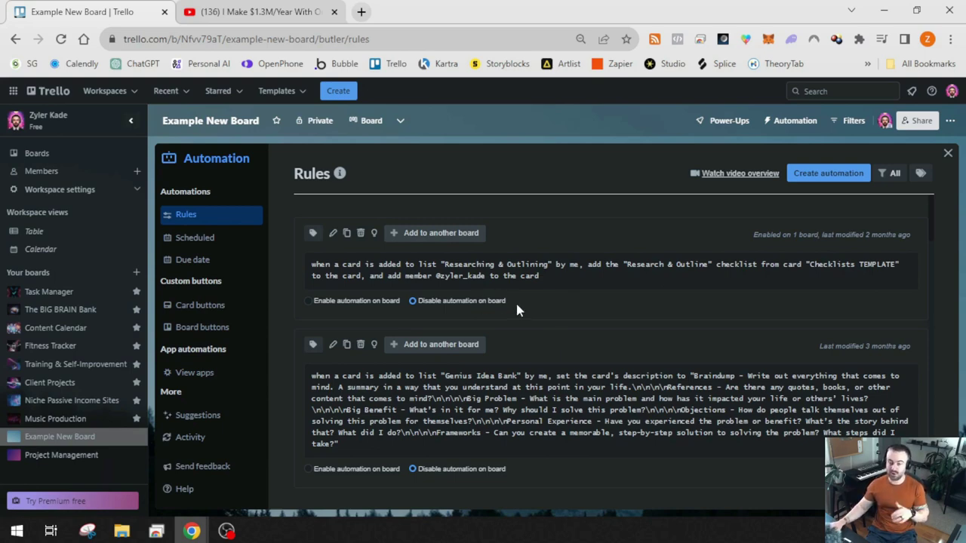
{"action": "left_click", "coordinate": [827, 175]}
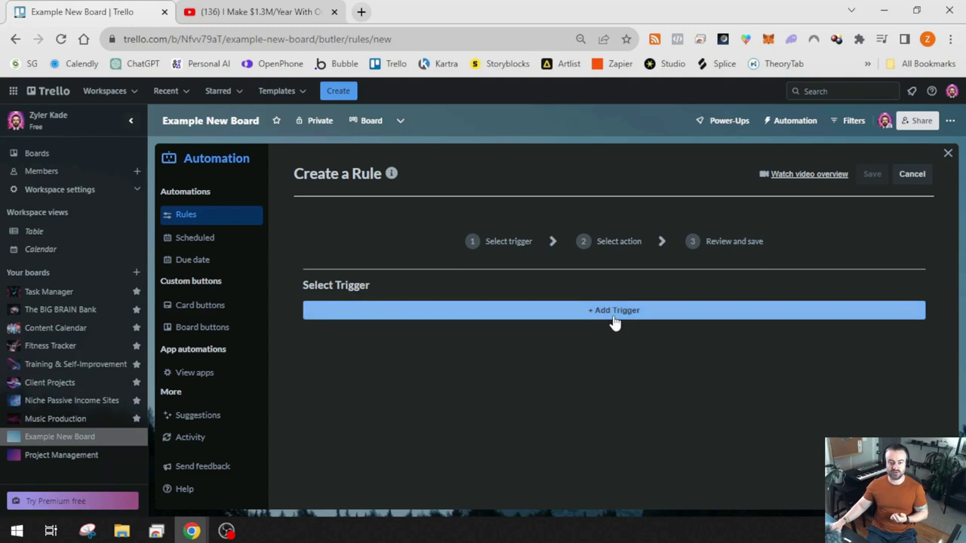
{"action": "left_click", "coordinate": [613, 311]}
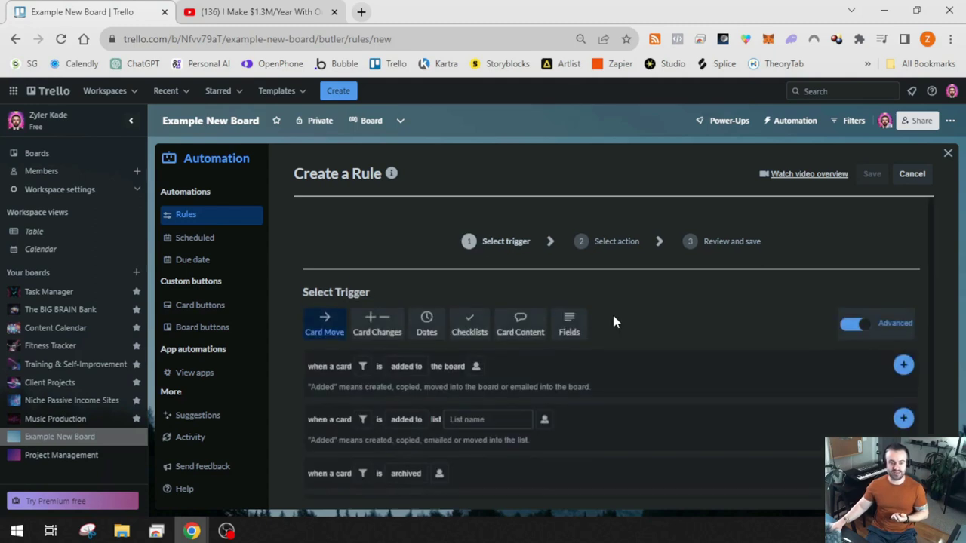
{"action": "scroll", "coordinate": [521, 302], "scroll_direction": "down", "scroll_amount": 1}
{"action": "scroll", "coordinate": [332, 302], "scroll_direction": "up", "scroll_amount": 1}
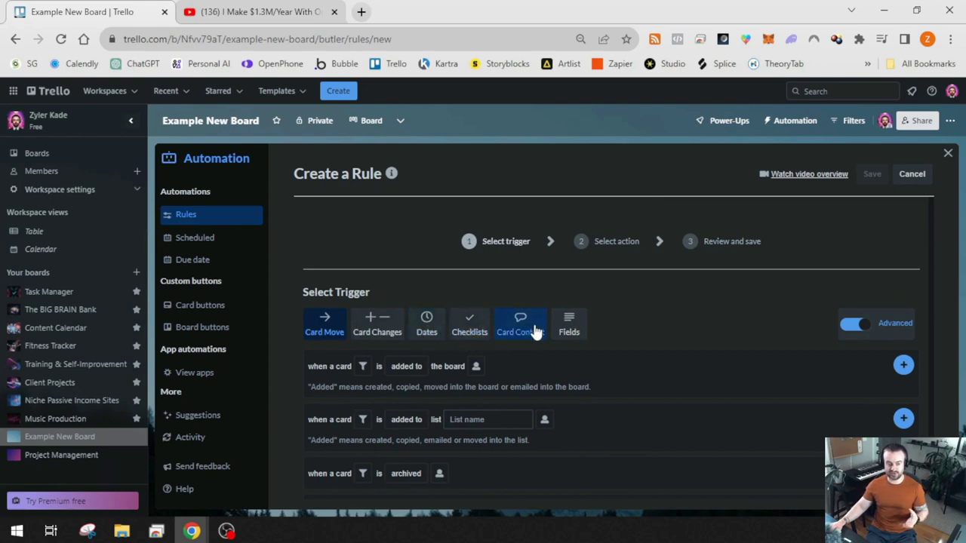
{"action": "left_click", "coordinate": [380, 328]}
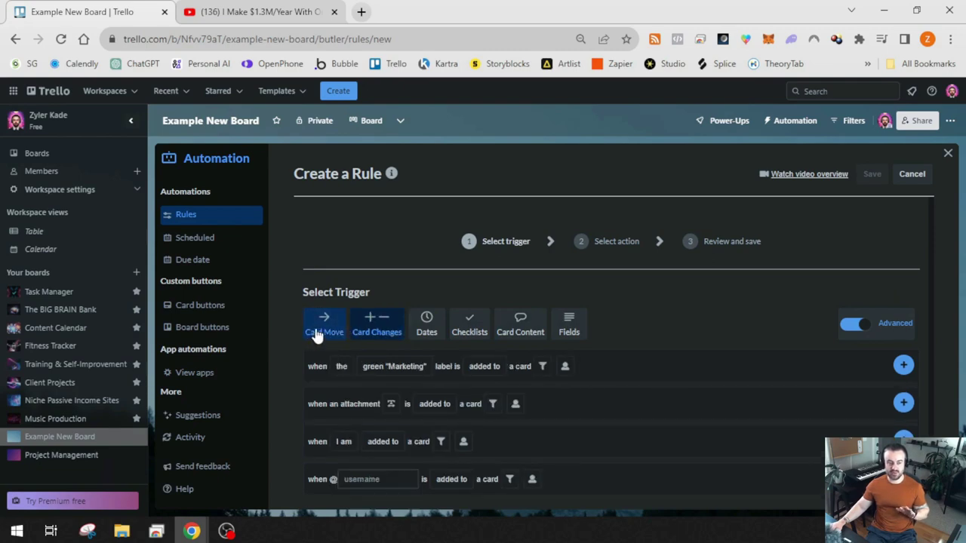
{"action": "scroll", "coordinate": [290, 348], "scroll_direction": "down", "scroll_amount": 1}
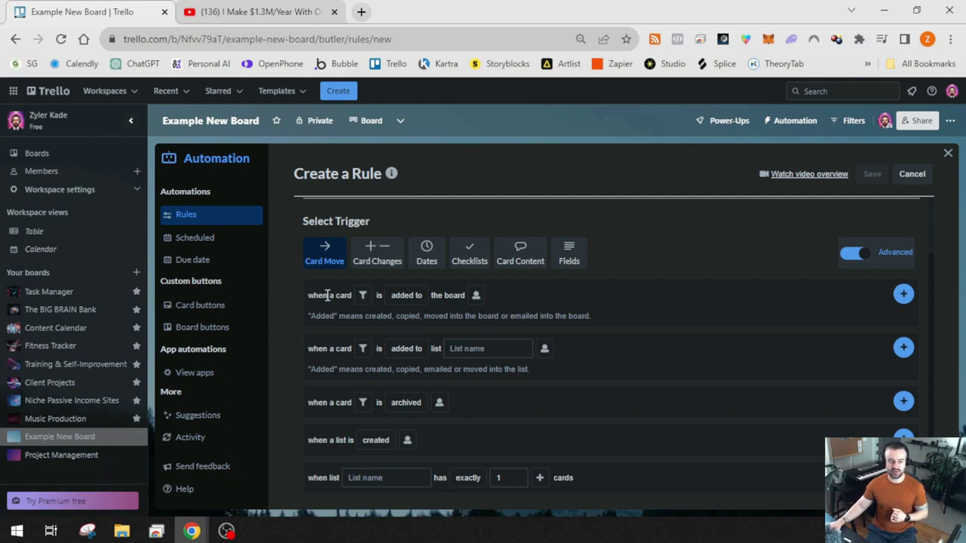
{"action": "left_click", "coordinate": [406, 295]}
{"action": "left_click", "coordinate": [453, 312]}
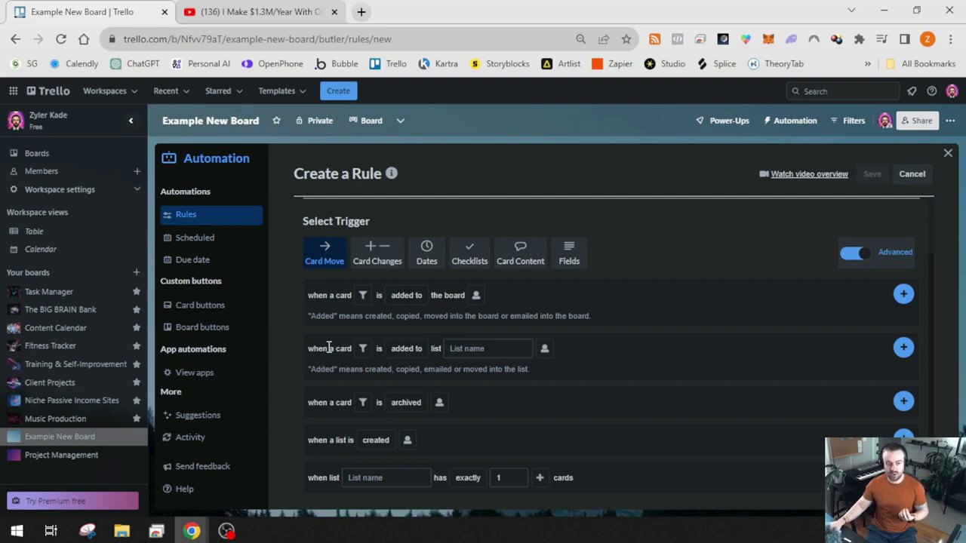
{"action": "left_click", "coordinate": [407, 348]}
{"action": "left_click", "coordinate": [453, 349]}
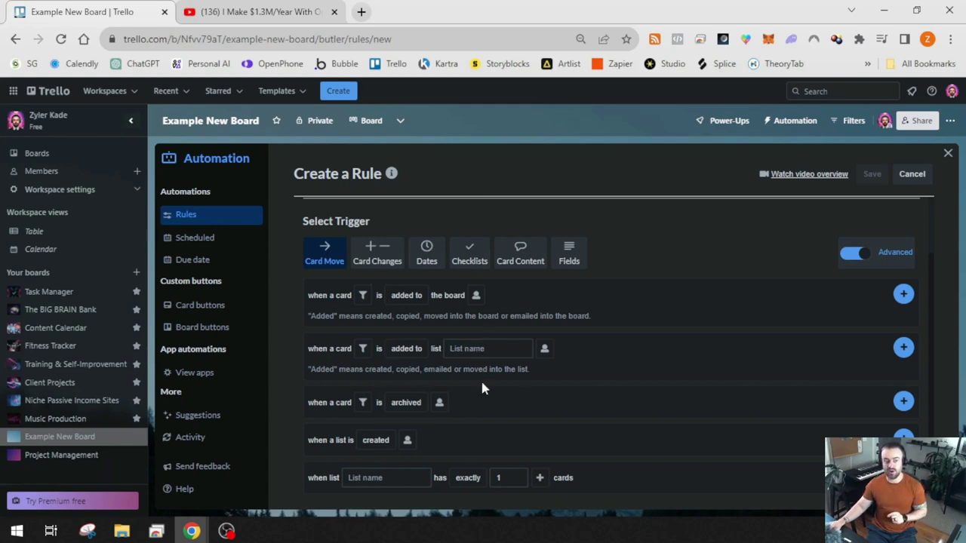
Add an 'in list Ideas' filter to the card-added trigger
{"action": "left_click", "coordinate": [362, 349]}
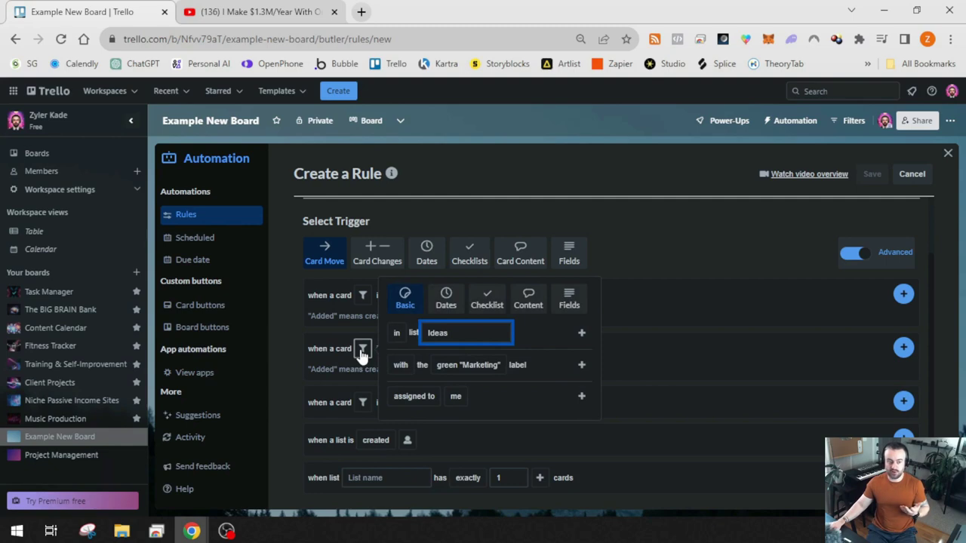
{"action": "left_click", "coordinate": [450, 332]}
{"action": "key", "text": "BackSpace"}
{"action": "key", "text": "BackSpace"}
{"action": "key", "text": "BackSpace"}
{"action": "key", "text": "BackSpace"}
{"action": "key", "text": "BackSpace"}
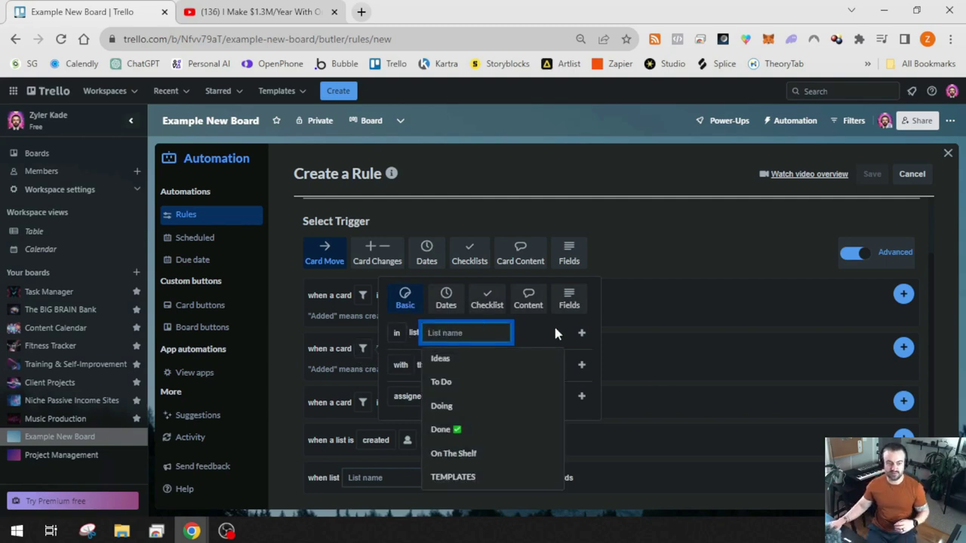
{"action": "left_click", "coordinate": [554, 333]}
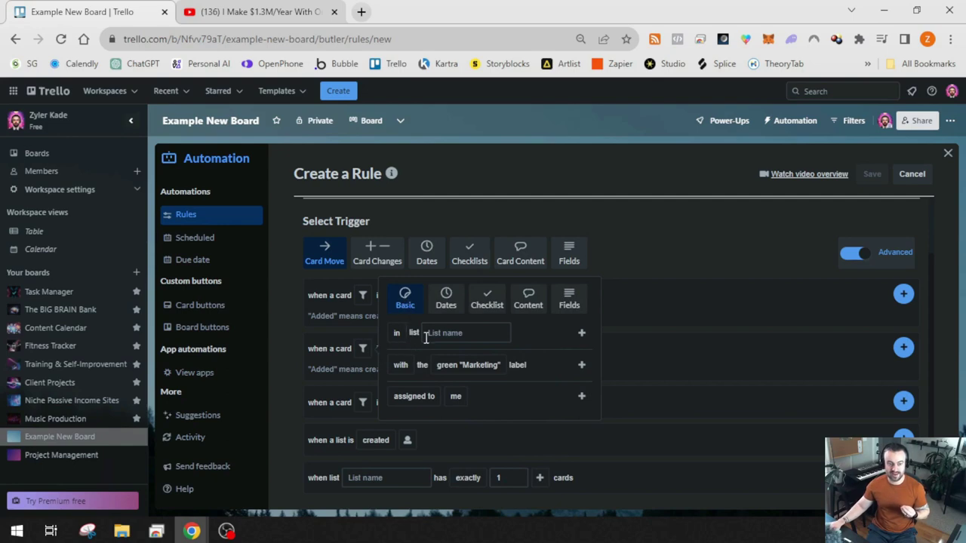
{"action": "left_click", "coordinate": [445, 334]}
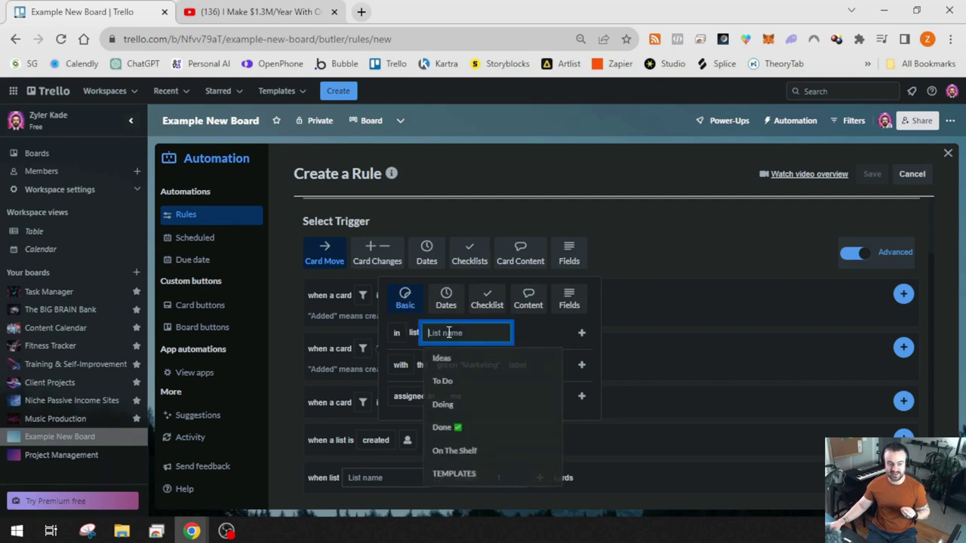
{"action": "left_click", "coordinate": [460, 368]}
{"action": "left_click", "coordinate": [580, 332]}
Make the trigger 'added to' the To Do list and confirm it
{"action": "left_click", "coordinate": [480, 348]}
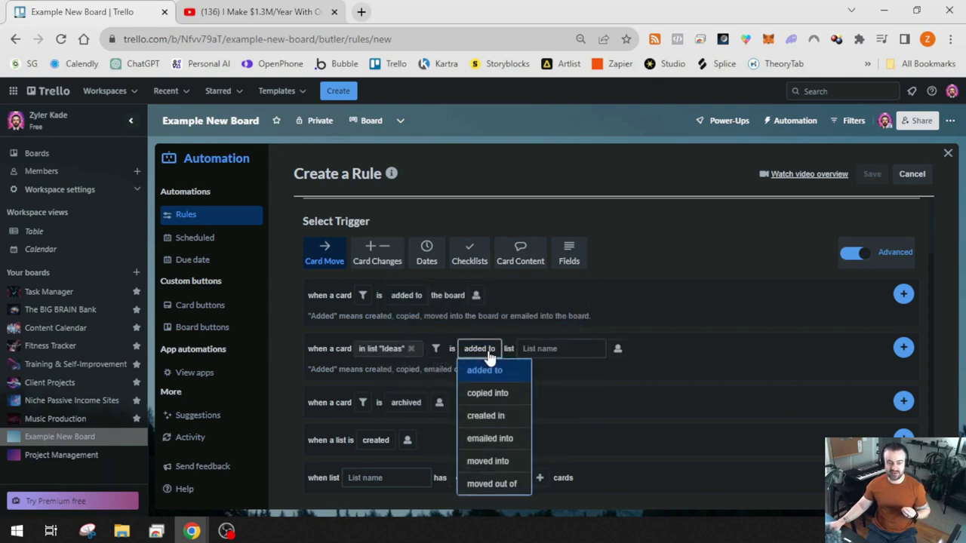
{"action": "left_click", "coordinate": [489, 354]}
{"action": "left_click", "coordinate": [495, 358]}
{"action": "left_click", "coordinate": [477, 370]}
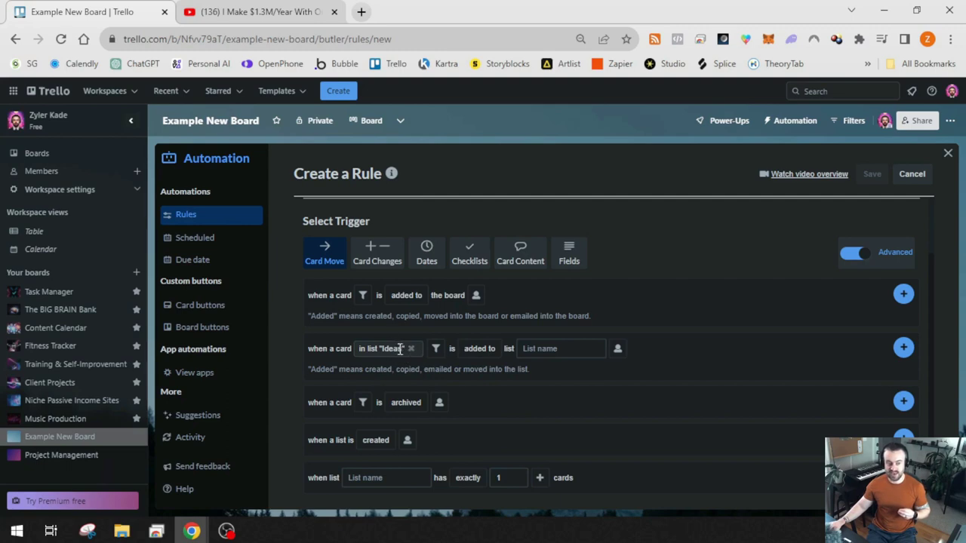
{"action": "left_click", "coordinate": [483, 349]}
{"action": "left_click", "coordinate": [541, 349]}
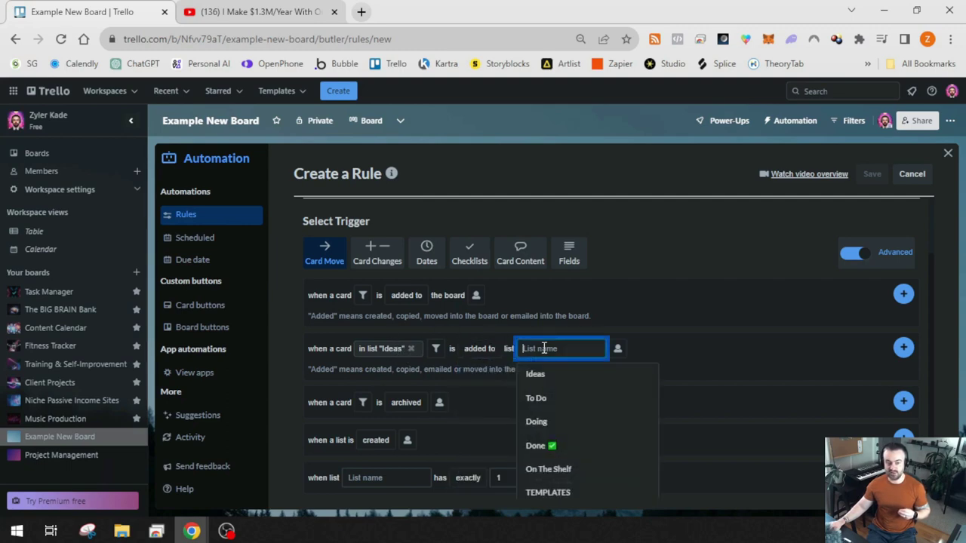
{"action": "left_click", "coordinate": [548, 398]}
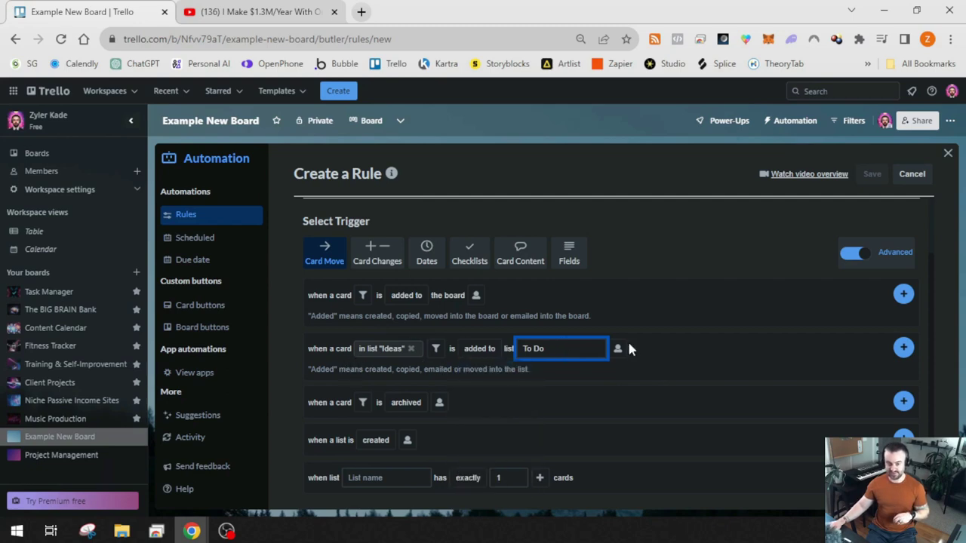
{"action": "left_click", "coordinate": [482, 351]}
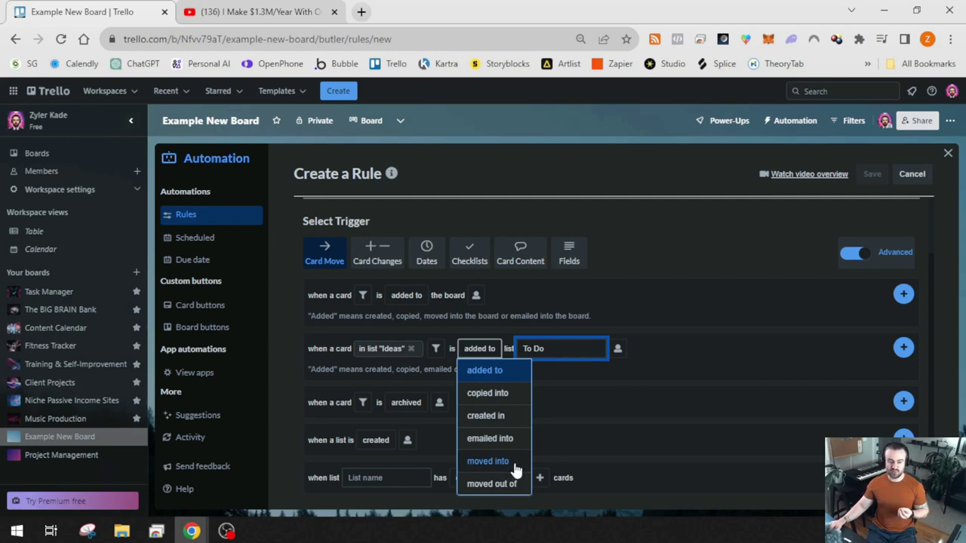
{"action": "left_click", "coordinate": [497, 371]}
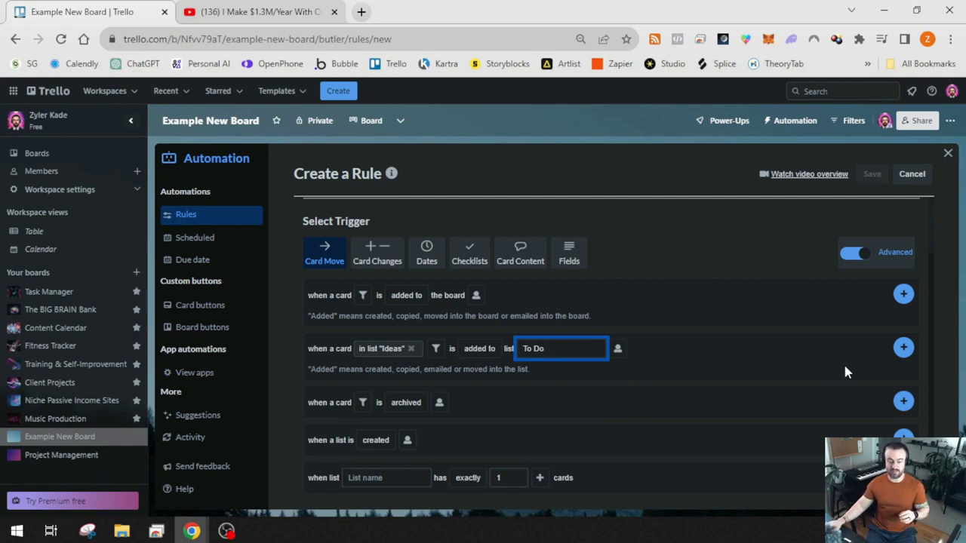
{"action": "left_click", "coordinate": [903, 349]}
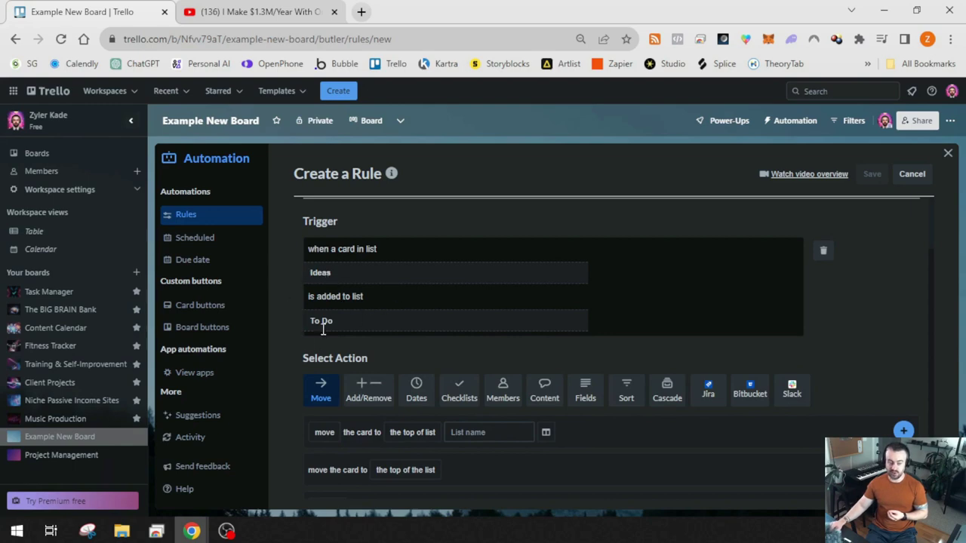
Browse the actions and pick the Dates 'set due date' action, keeping the due date type
{"action": "scroll", "coordinate": [310, 335], "scroll_direction": "down", "scroll_amount": 1}
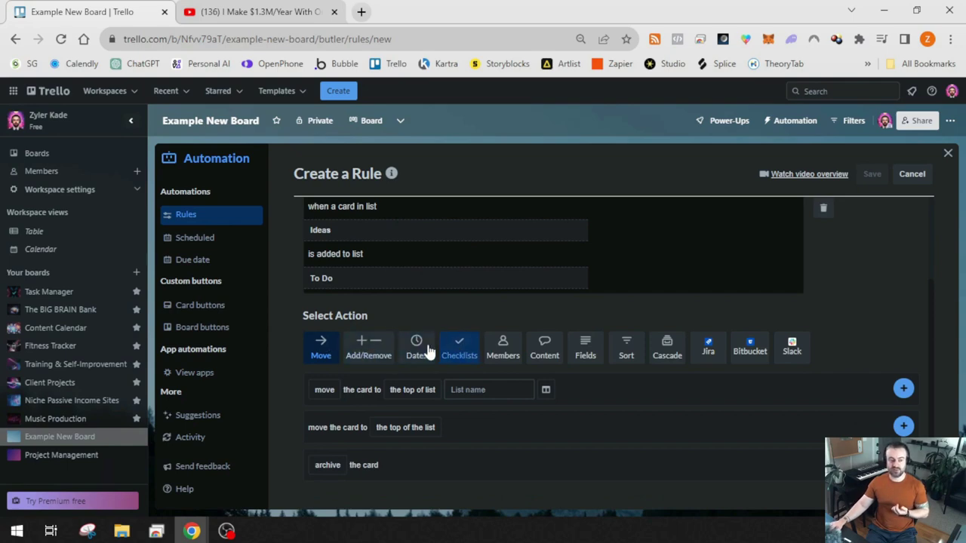
{"action": "left_click", "coordinate": [413, 389]}
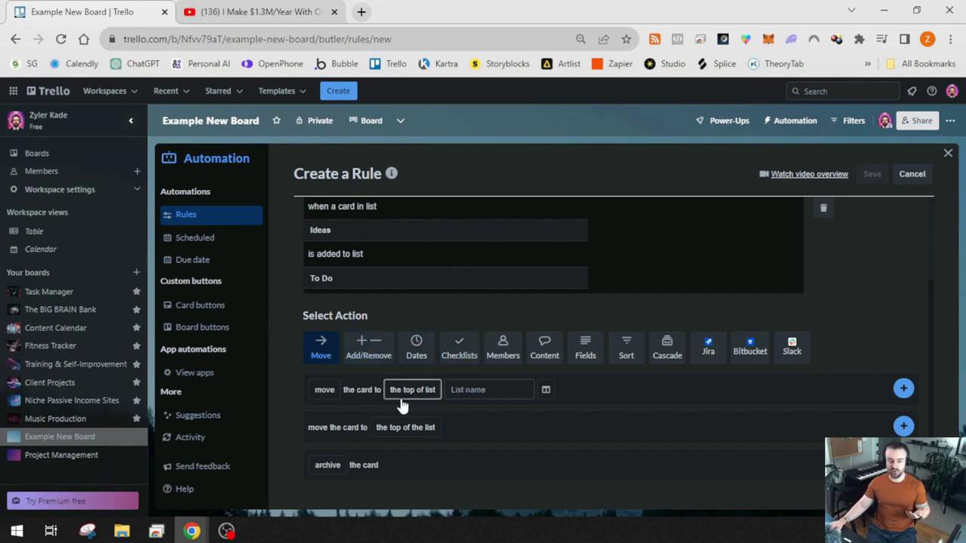
{"action": "left_click", "coordinate": [369, 345]}
{"action": "scroll", "coordinate": [487, 369], "scroll_direction": "down", "scroll_amount": 3}
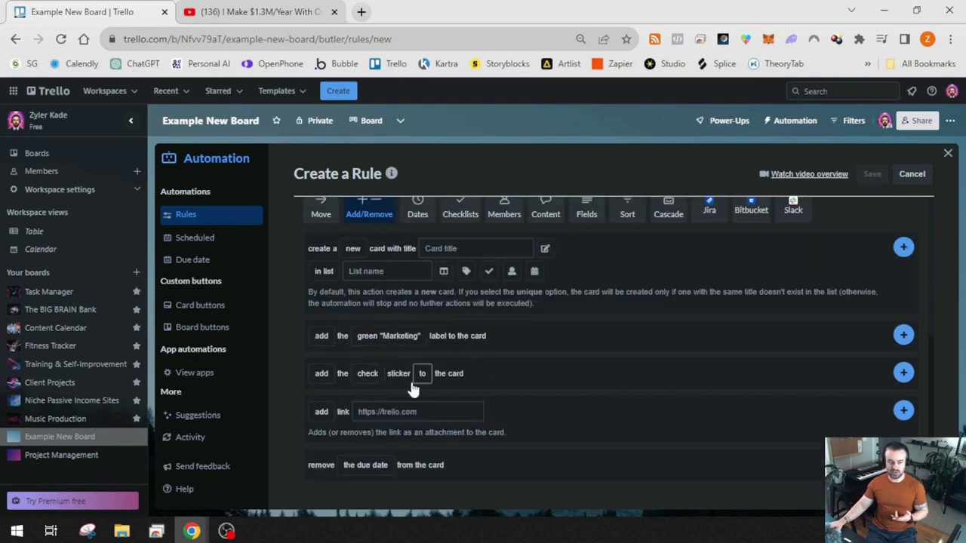
{"action": "left_click", "coordinate": [365, 465]}
{"action": "scroll", "coordinate": [451, 445], "scroll_direction": "up", "scroll_amount": 3}
{"action": "scroll", "coordinate": [441, 453], "scroll_direction": "down", "scroll_amount": 3}
{"action": "scroll", "coordinate": [445, 445], "scroll_direction": "up", "scroll_amount": 4}
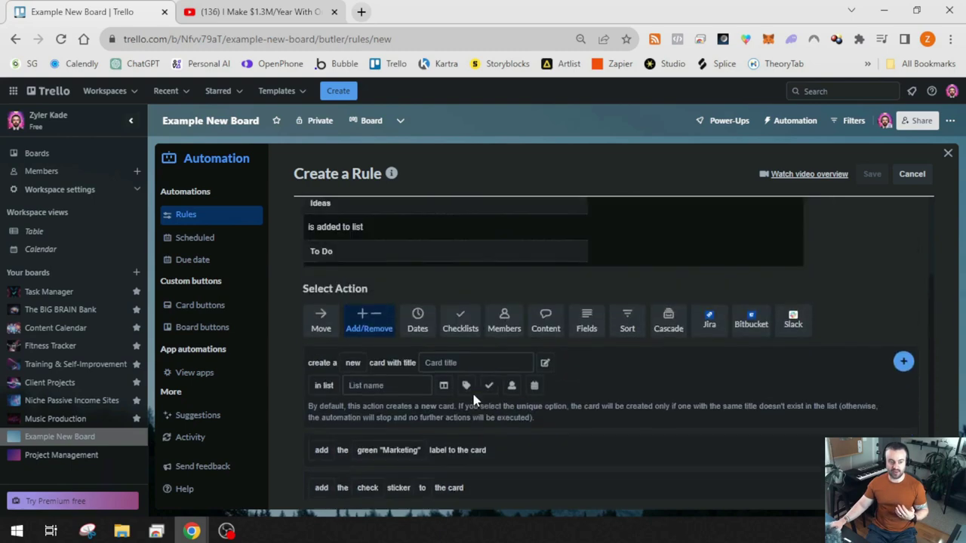
{"action": "left_click", "coordinate": [418, 353]}
{"action": "scroll", "coordinate": [446, 351], "scroll_direction": "down", "scroll_amount": 1}
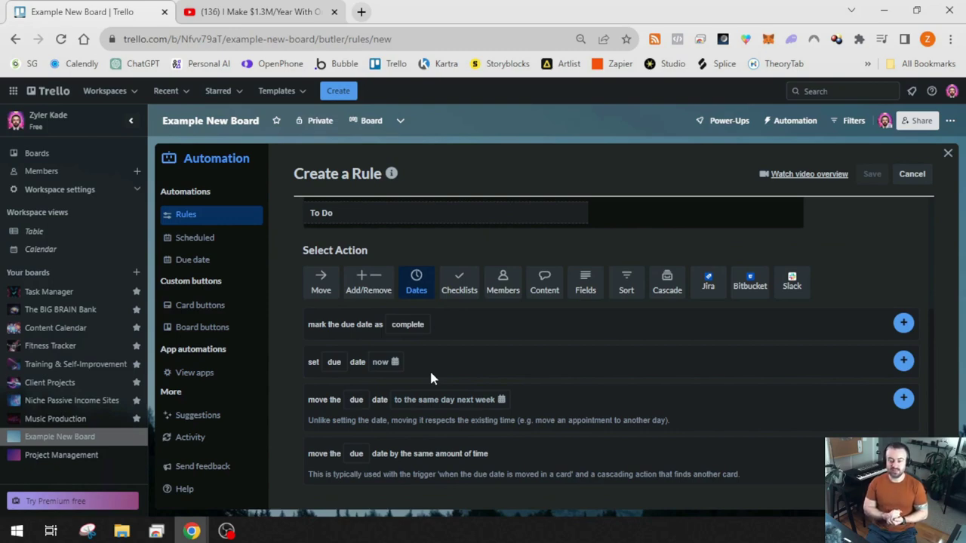
{"action": "left_click", "coordinate": [332, 364]}
{"action": "left_click", "coordinate": [332, 368]}
{"action": "left_click", "coordinate": [332, 368]}
{"action": "left_click", "coordinate": [334, 382]}
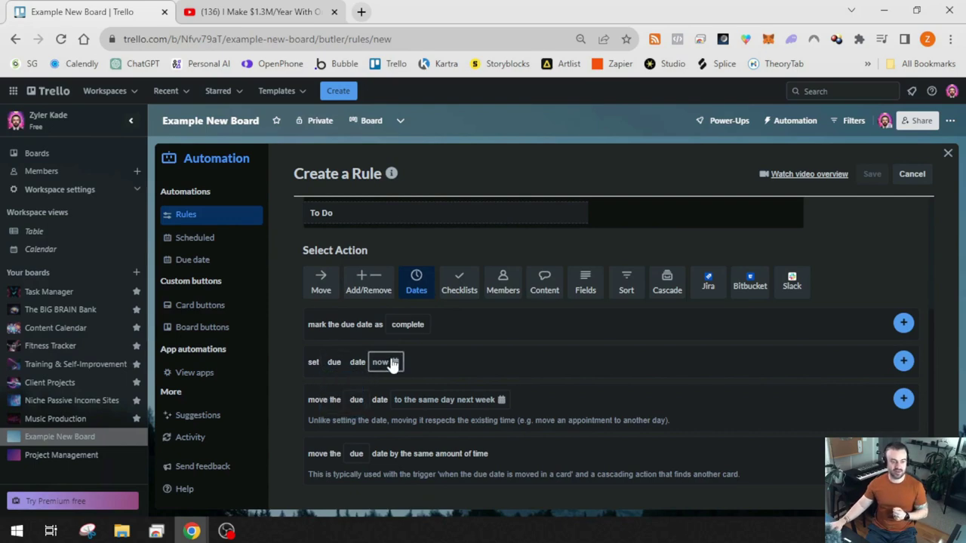
Set the due date to 'in 3 days' and add the action to the rule
{"action": "left_click", "coordinate": [392, 364]}
{"action": "key", "text": "BackSpace"}
{"action": "type", "text": "3"}
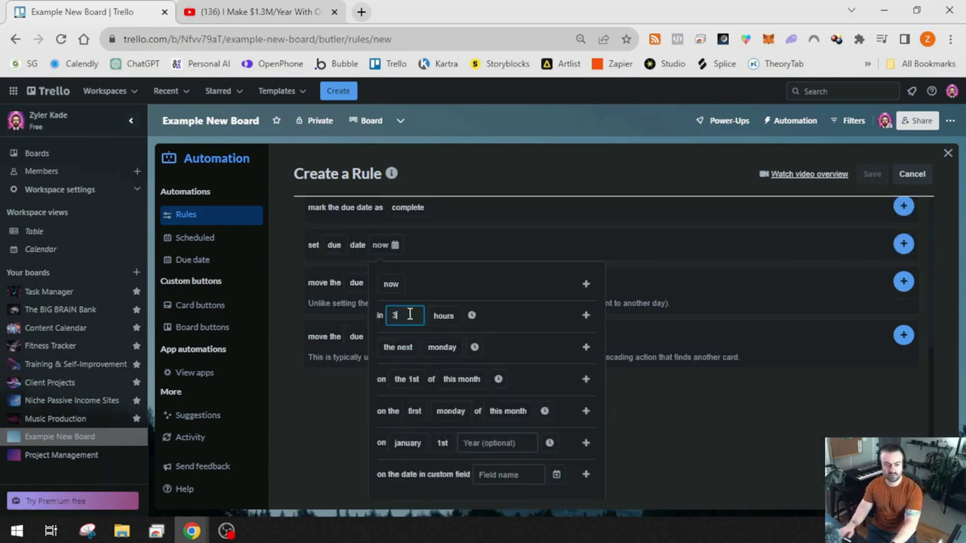
{"action": "left_click", "coordinate": [443, 315]}
{"action": "left_click", "coordinate": [447, 382]}
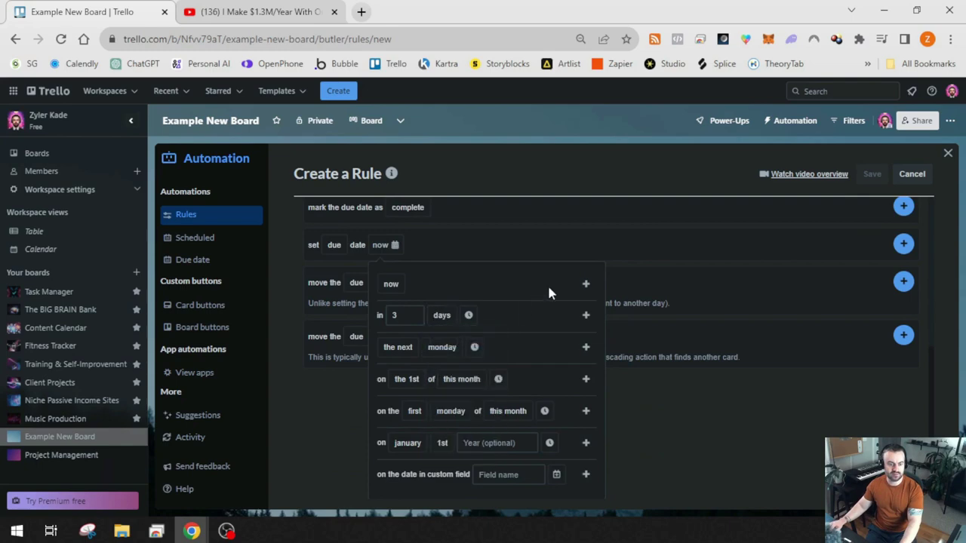
{"action": "left_click", "coordinate": [586, 315]}
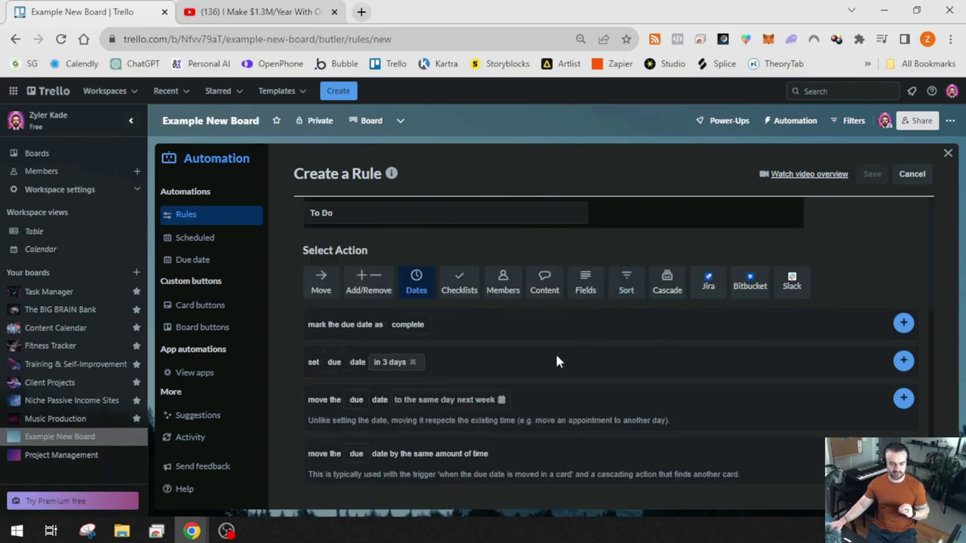
{"action": "left_click", "coordinate": [903, 361]}
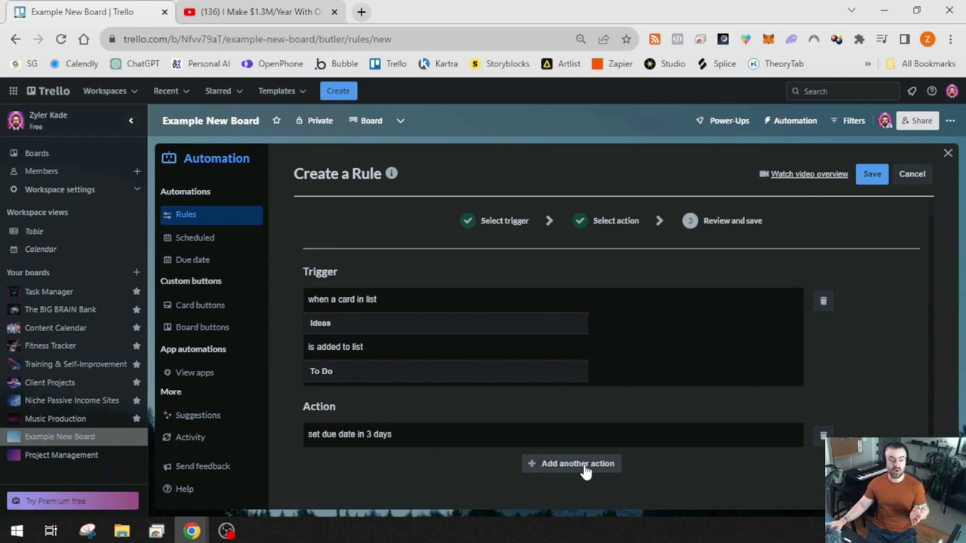
Start a second action under Checklists and focus the checklist name field of 'add the ... checklist'
{"action": "left_click", "coordinate": [581, 465]}
{"action": "left_click", "coordinate": [459, 349]}
{"action": "scroll", "coordinate": [438, 328], "scroll_direction": "up", "scroll_amount": 1}
{"action": "scroll", "coordinate": [439, 327], "scroll_direction": "down", "scroll_amount": 3}
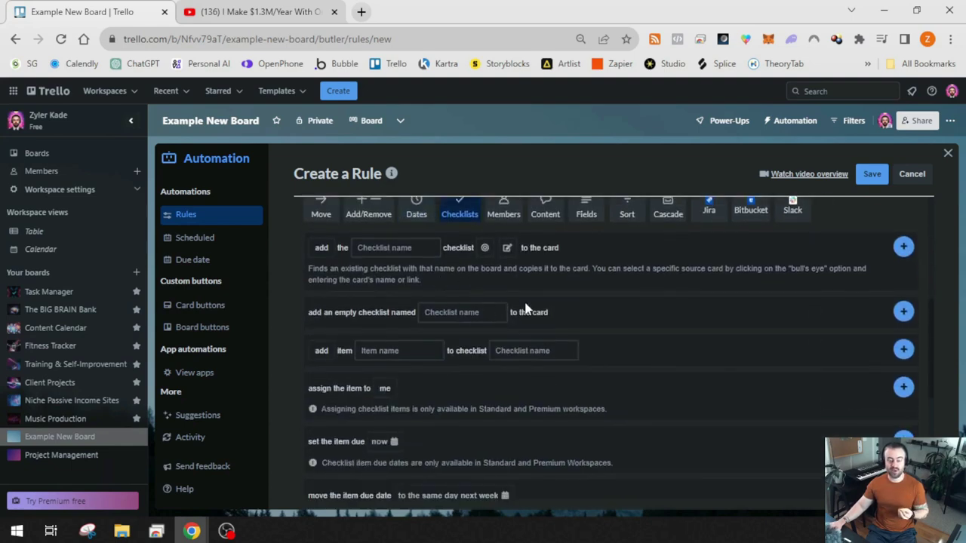
{"action": "scroll", "coordinate": [569, 302], "scroll_direction": "up", "scroll_amount": 1}
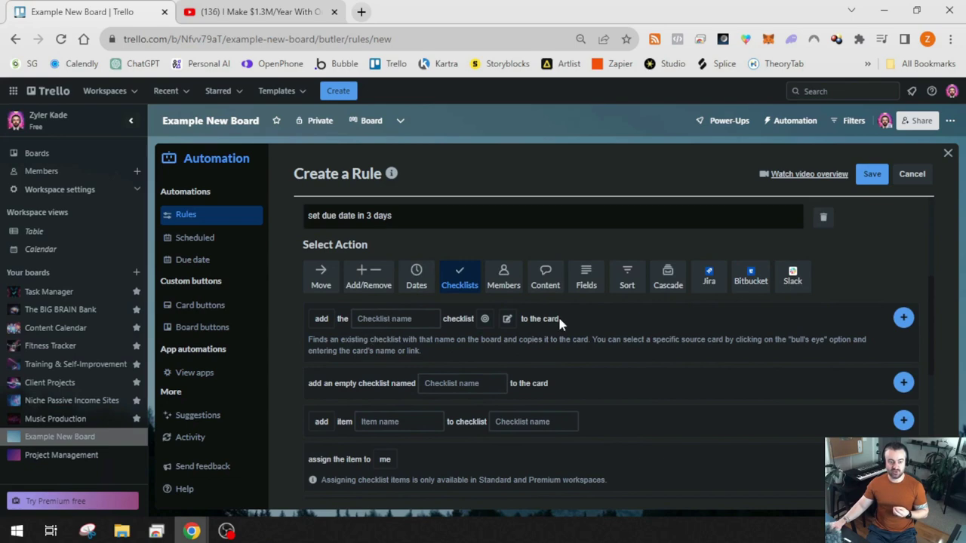
{"action": "left_click", "coordinate": [353, 320]}
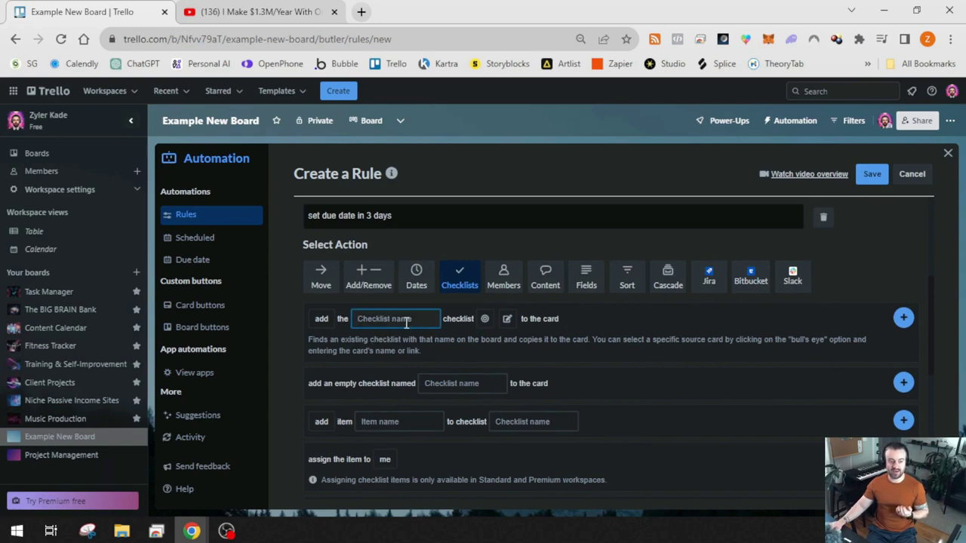
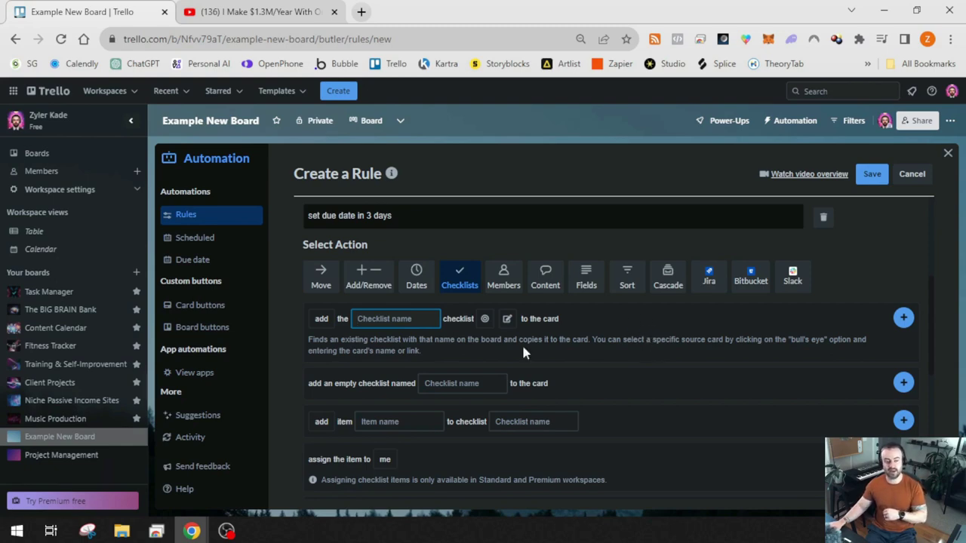
Add a Checklists action copying the 'To Do' checklist from the 'Checklist TEMPLATE' card
{"action": "type", "text": "To Do"}
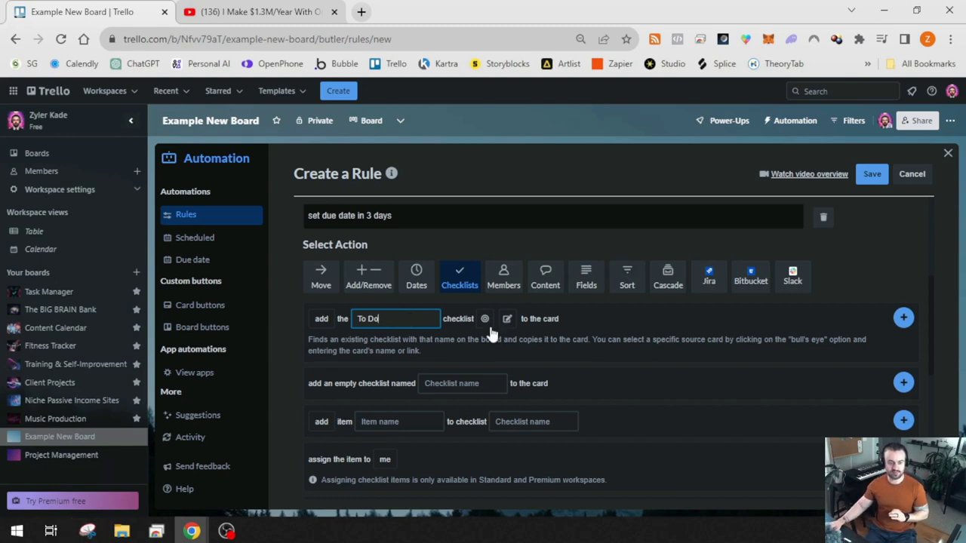
{"action": "left_click", "coordinate": [484, 320]}
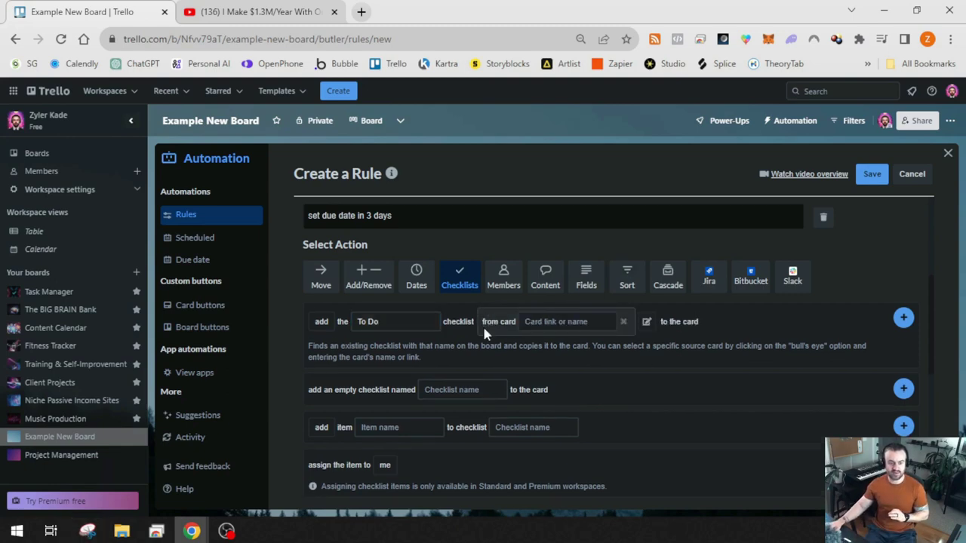
{"action": "left_click", "coordinate": [555, 323]}
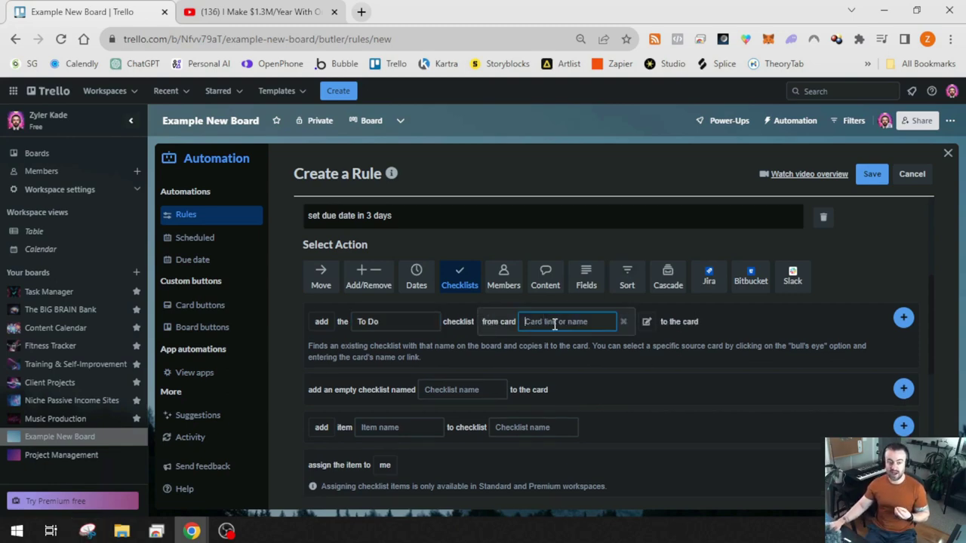
{"action": "type", "text": "Checklist TEMPLATE"}
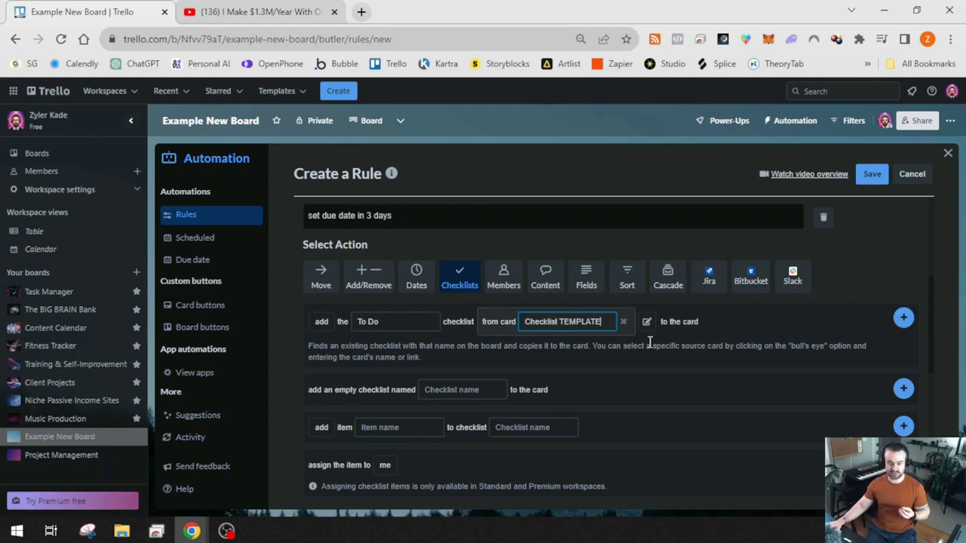
{"action": "left_click", "coordinate": [657, 350]}
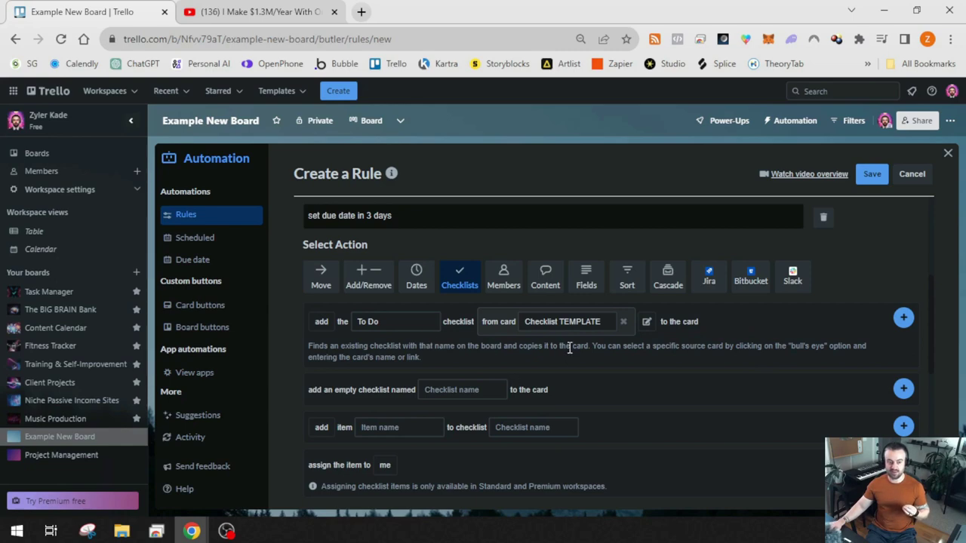
{"action": "left_click", "coordinate": [905, 318]}
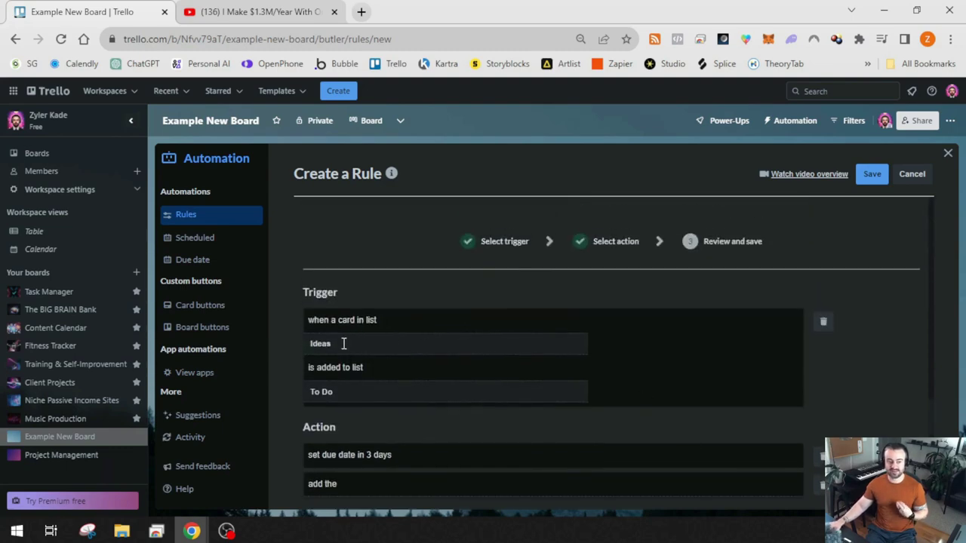
Save the Ideas-to-To Do rule, check it in the Rules list, and close the Automation panel
{"action": "scroll", "coordinate": [344, 344], "scroll_direction": "down", "scroll_amount": 1}
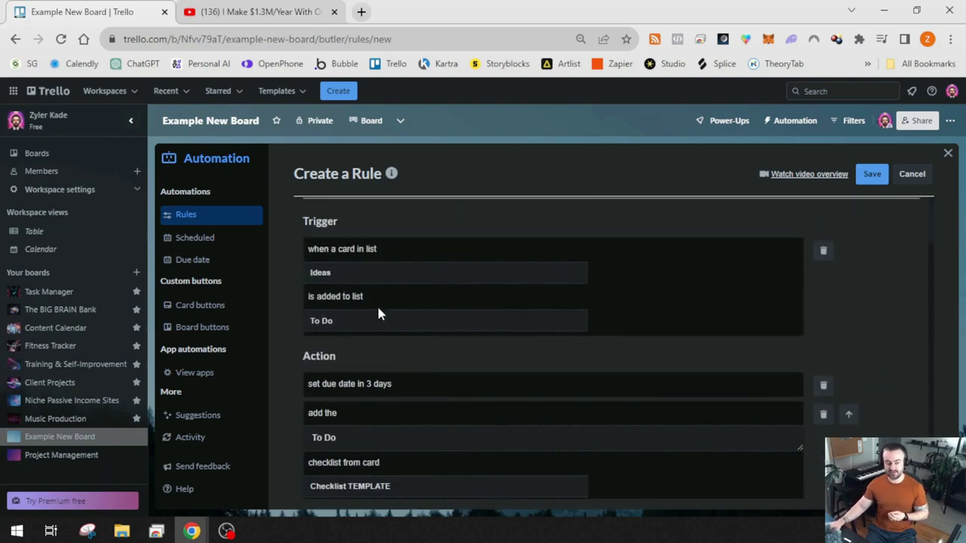
{"action": "scroll", "coordinate": [335, 325], "scroll_direction": "down", "scroll_amount": 1}
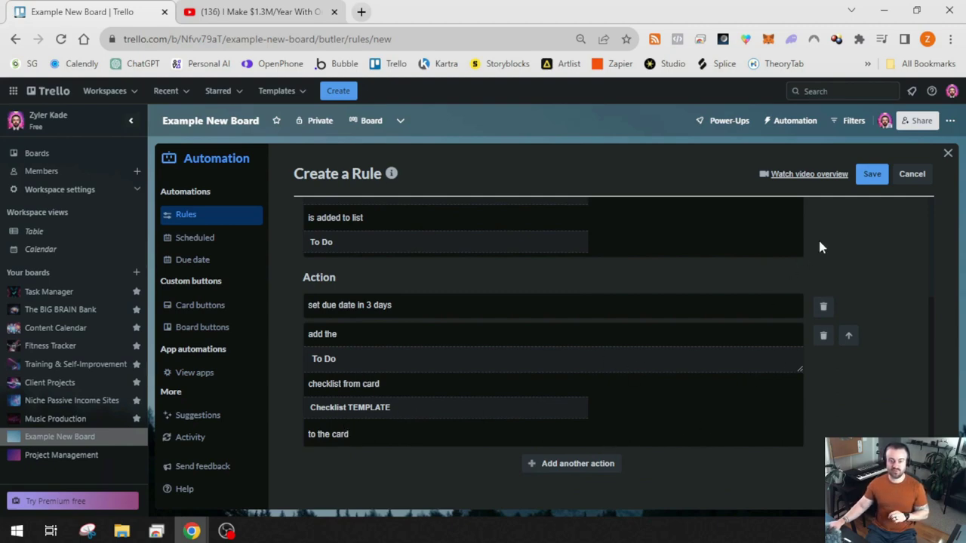
{"action": "left_click", "coordinate": [876, 177]}
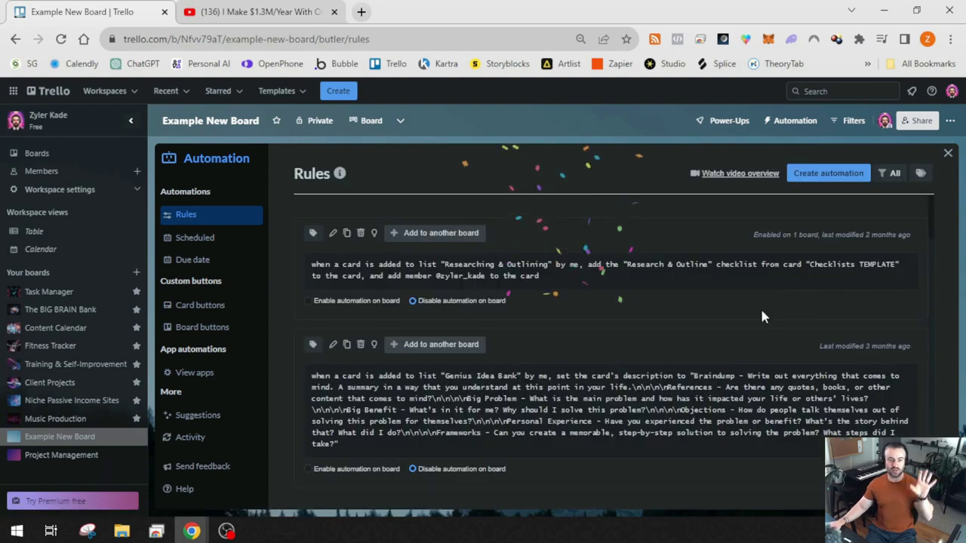
{"action": "scroll", "coordinate": [702, 302], "scroll_direction": "down", "scroll_amount": 5}
{"action": "scroll", "coordinate": [698, 309], "scroll_direction": "down", "scroll_amount": 10}
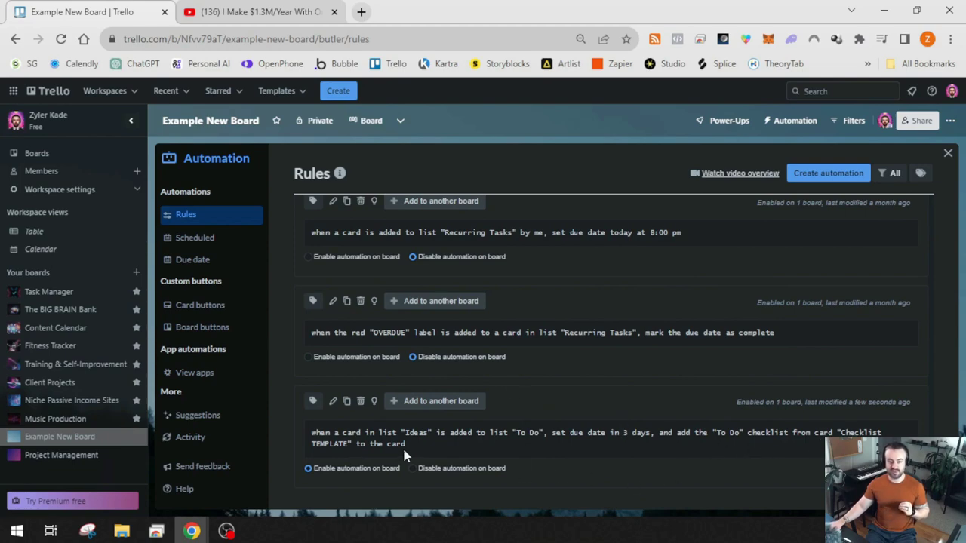
{"action": "left_click", "coordinate": [948, 154]}
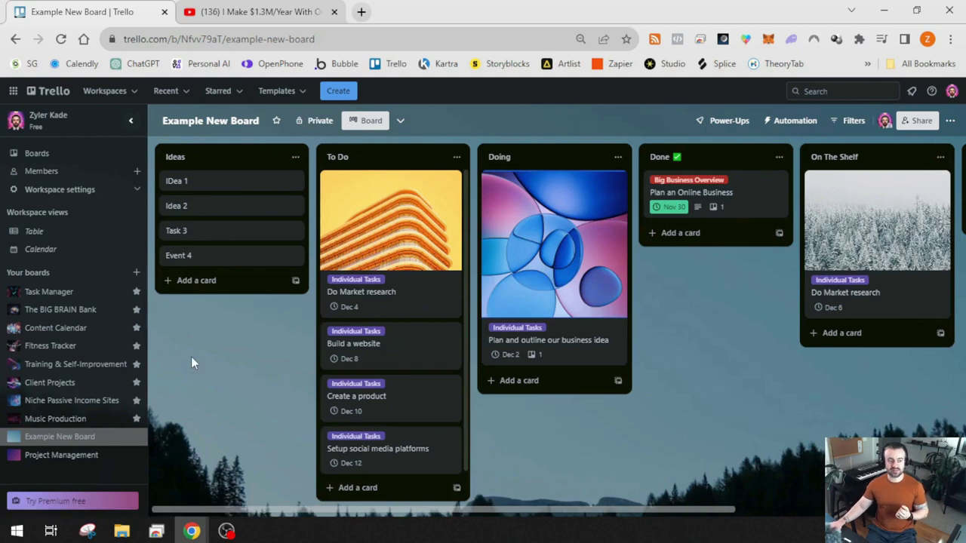
Give the IDea 1 card the Marketing and Social Media labels
{"action": "left_click", "coordinate": [211, 184]}
{"action": "left_click", "coordinate": [623, 202]}
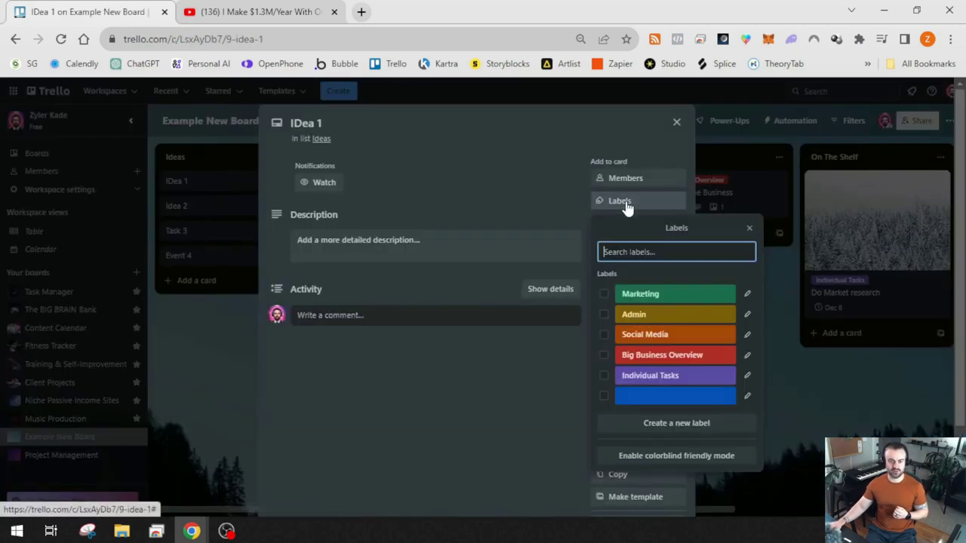
{"action": "left_click", "coordinate": [604, 293]}
{"action": "left_click", "coordinate": [604, 334]}
{"action": "left_click", "coordinate": [507, 416]}
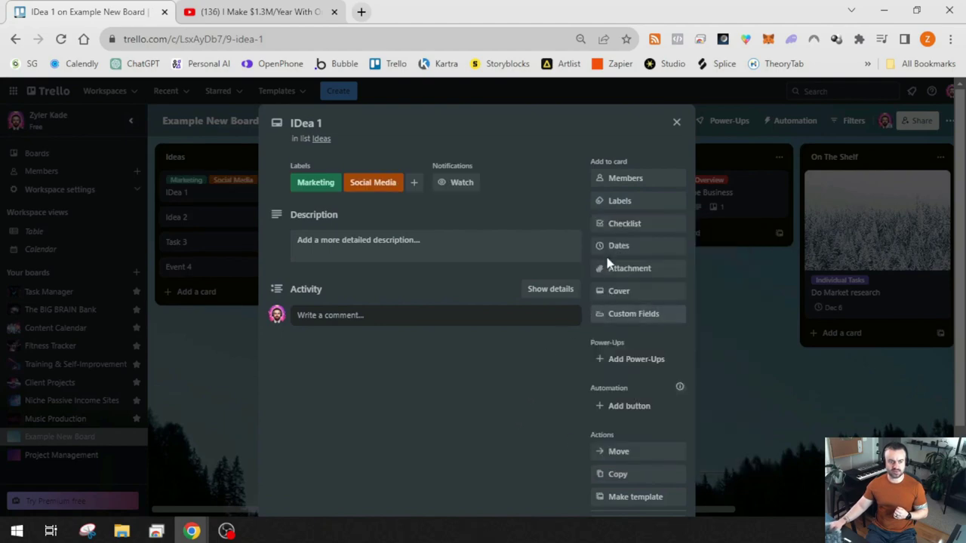
{"action": "left_click", "coordinate": [676, 123]}
Rename the card to 'Creating Social Media Marketing Strategy'
{"action": "left_click", "coordinate": [269, 194]}
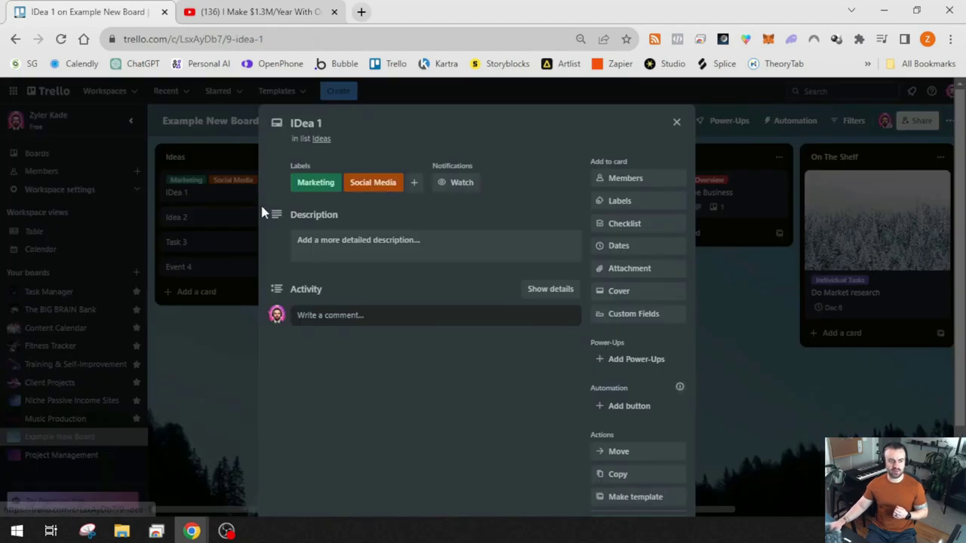
{"action": "left_click", "coordinate": [334, 123]}
{"action": "type", "text": "Creating S"}
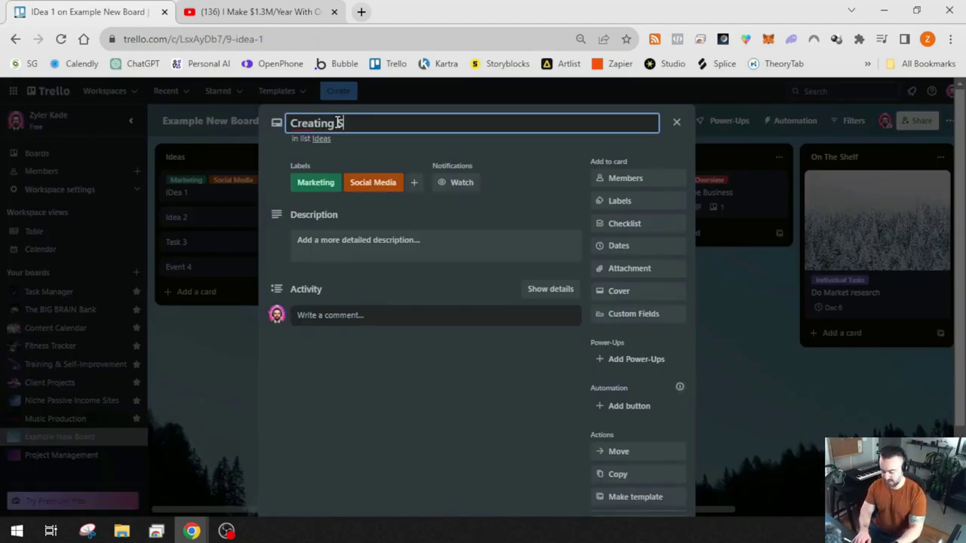
{"action": "type", "text": "ocial Media MAr"}
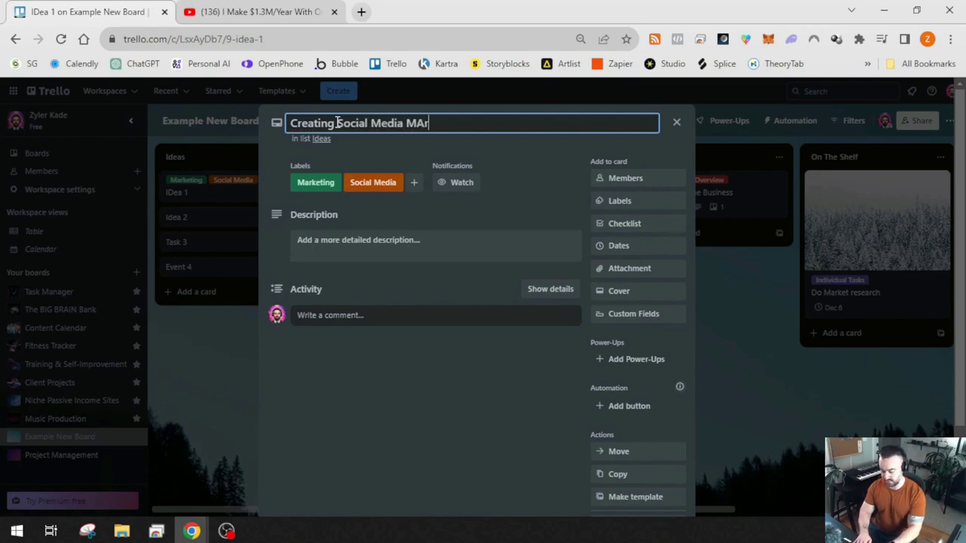
{"action": "type", "text": "keting Strategy"}
{"action": "left_click", "coordinate": [235, 204]}
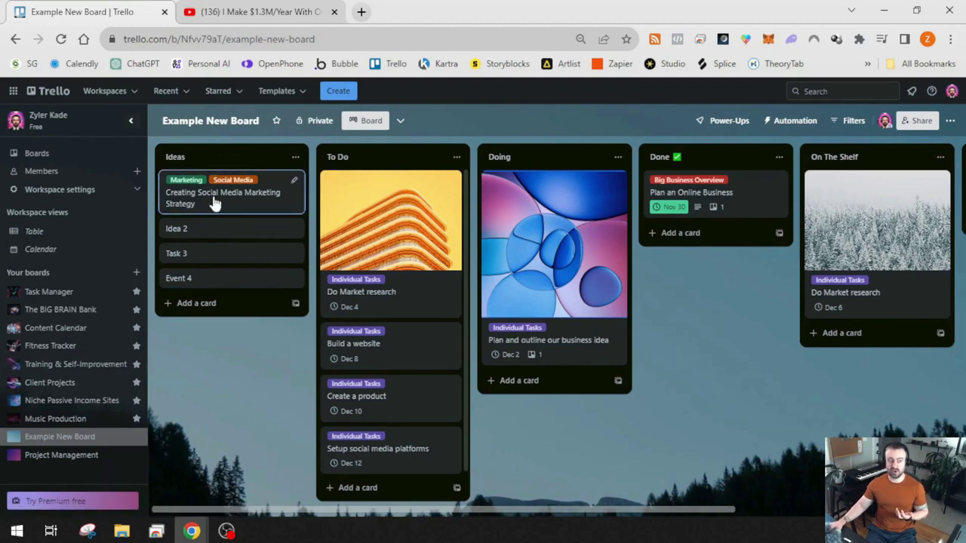
Move the card into To Do and tick its 'Set a due date for task completion' item
{"action": "left_click_drag", "start_coordinate": [194, 210], "coordinate": [366, 189]}
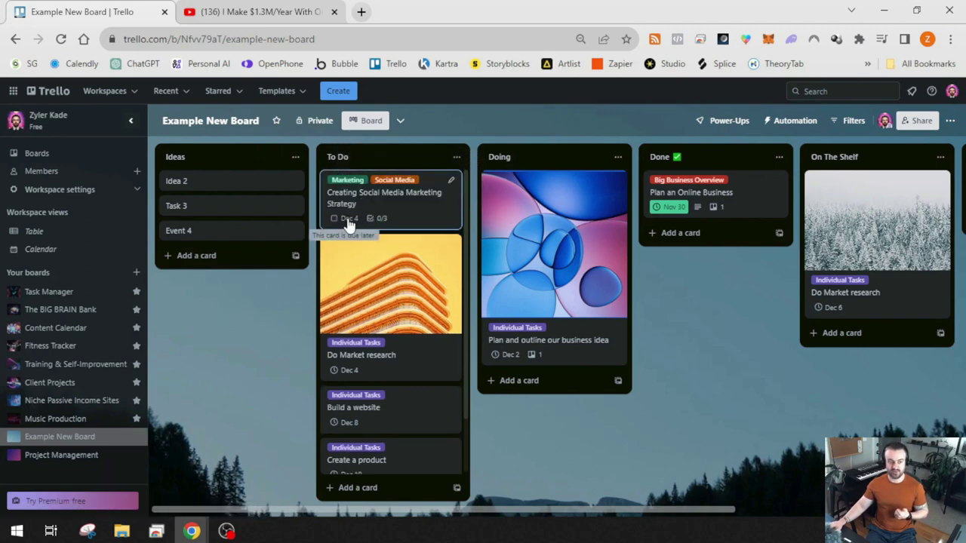
{"action": "left_click", "coordinate": [405, 213]}
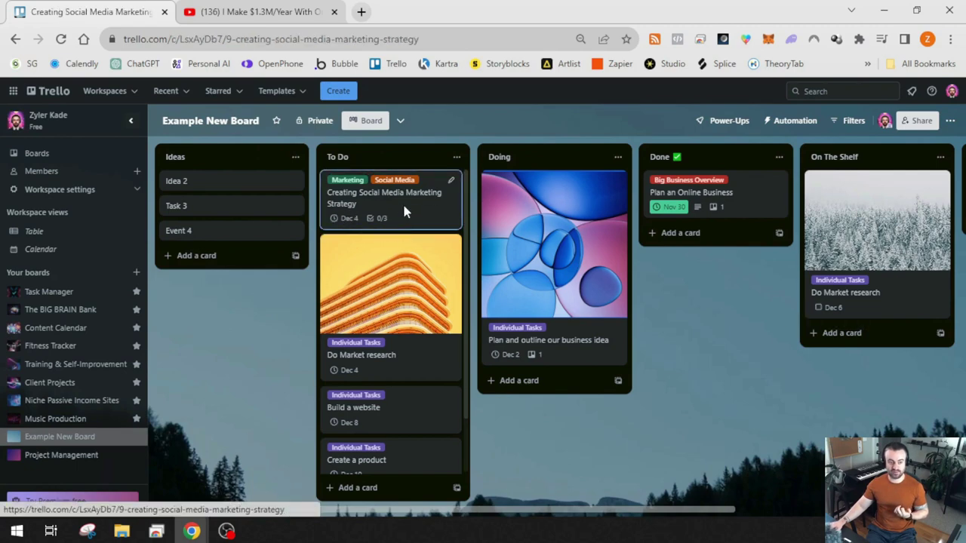
{"action": "left_click", "coordinate": [677, 122]}
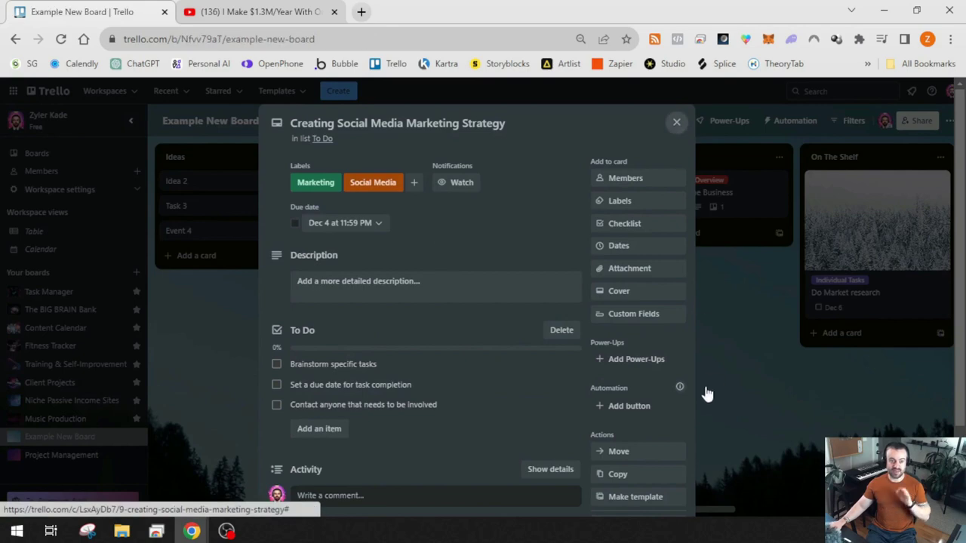
{"action": "left_click", "coordinate": [420, 190]}
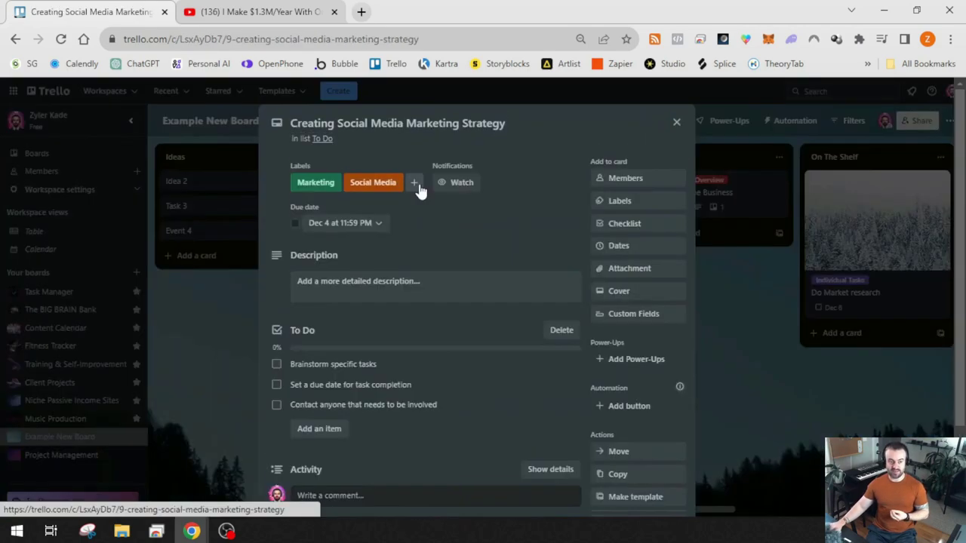
{"action": "left_click", "coordinate": [277, 385]}
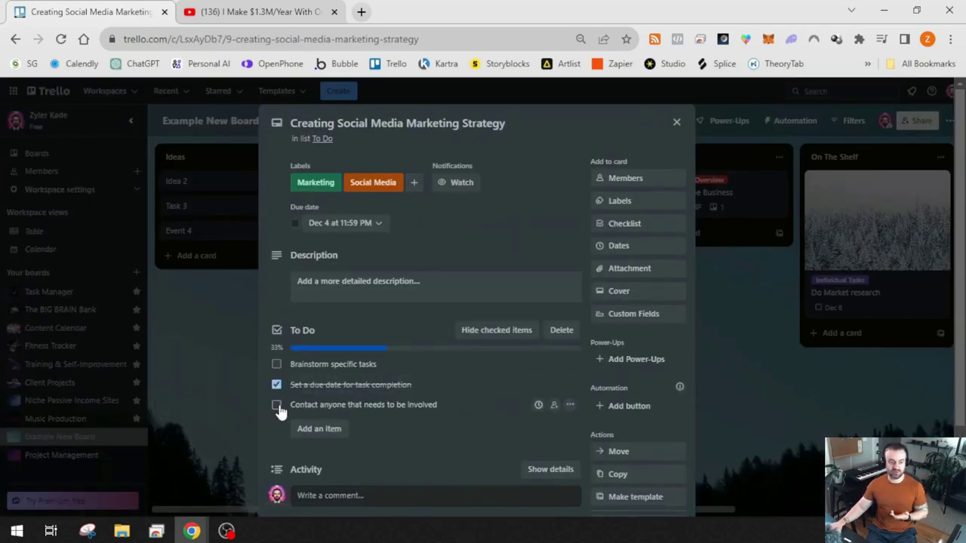
{"action": "left_click", "coordinate": [386, 290]}
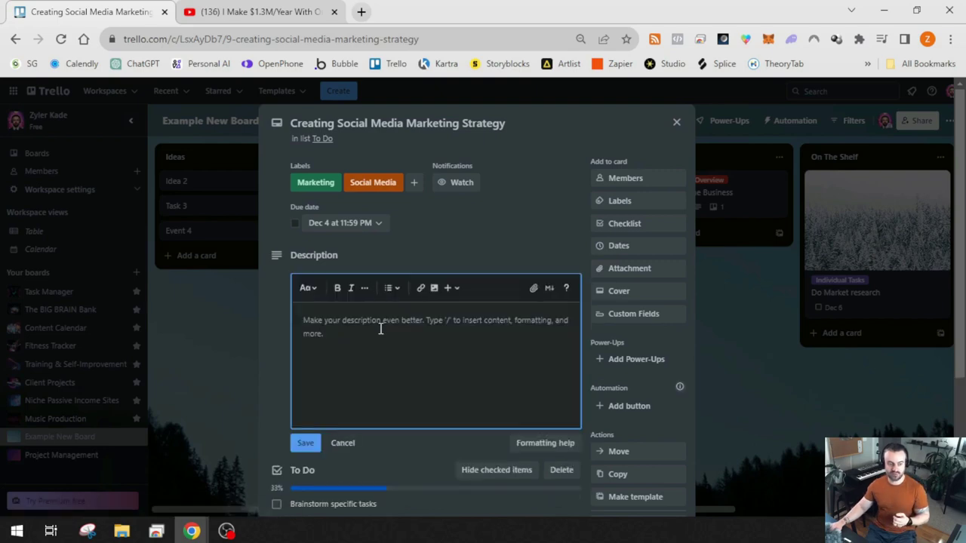
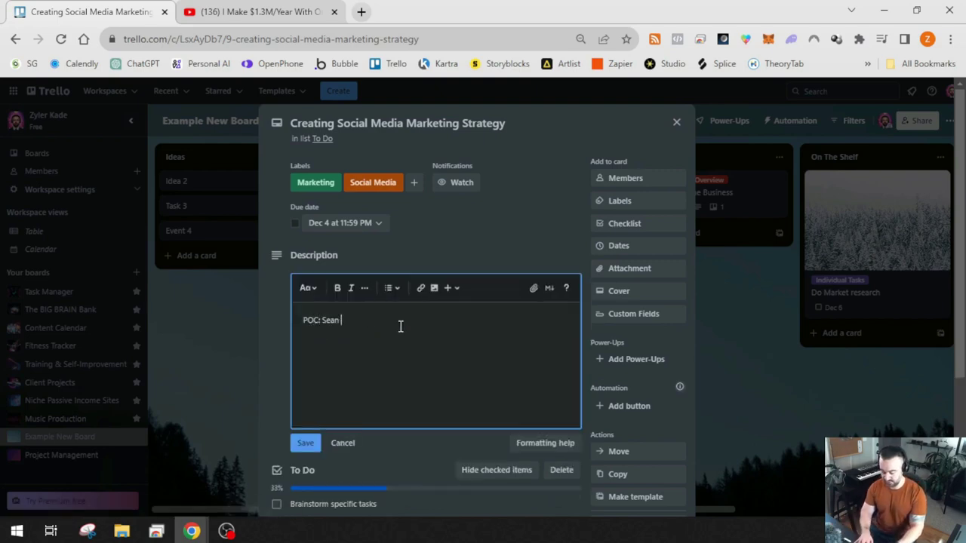
Add a point-of-contact line with the contact's name and phone, and tick 'Contact anyone that needs to be involved'
{"action": "left_click", "coordinate": [306, 444]}
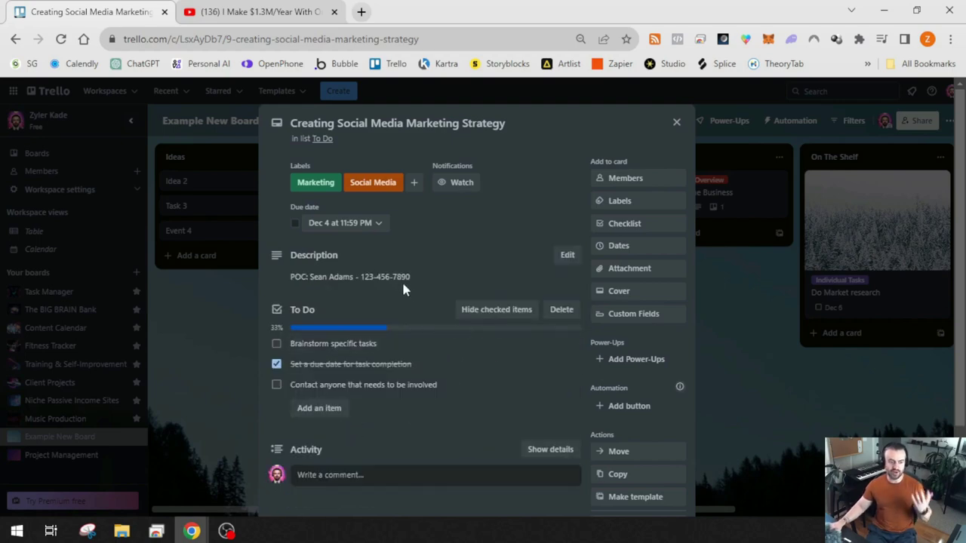
{"action": "left_click", "coordinate": [276, 385]}
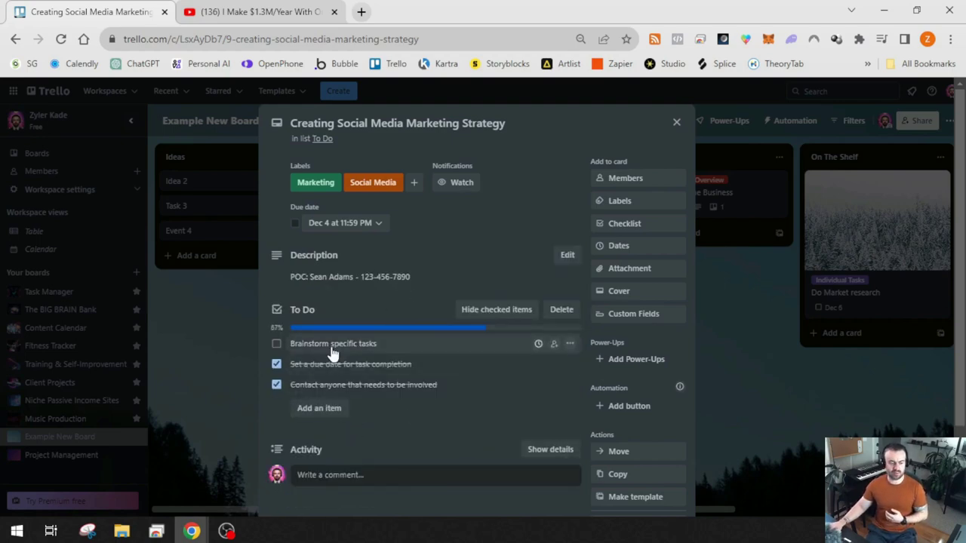
Add two description bullets: assign marketing research to the contact, and 'Schedule strategy and content review date.'
{"action": "left_click", "coordinate": [422, 281]}
{"action": "type", "text": "A"}
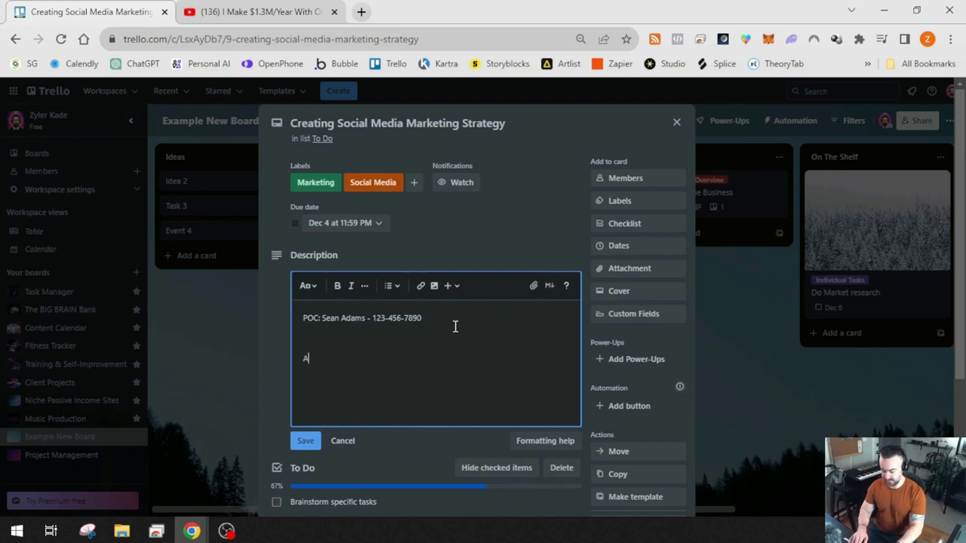
{"action": "key", "text": "BackSpace"}
{"action": "left_click", "coordinate": [393, 285]}
{"action": "left_click", "coordinate": [419, 313]}
{"action": "type", "text": "Assign"}
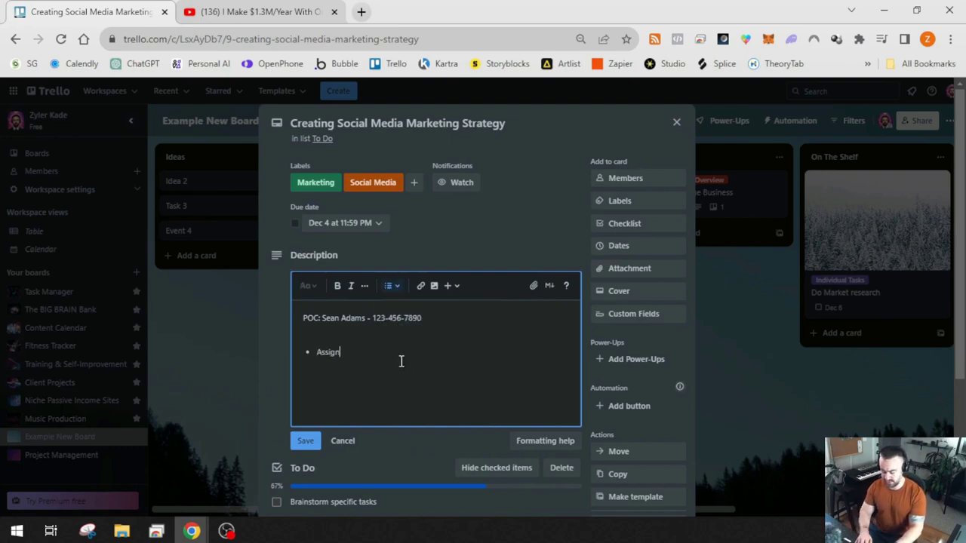
{"action": "type", "text": " marketing research to Sean"}
{"action": "key", "text": "Return"}
{"action": "type", "text": "Schedule"}
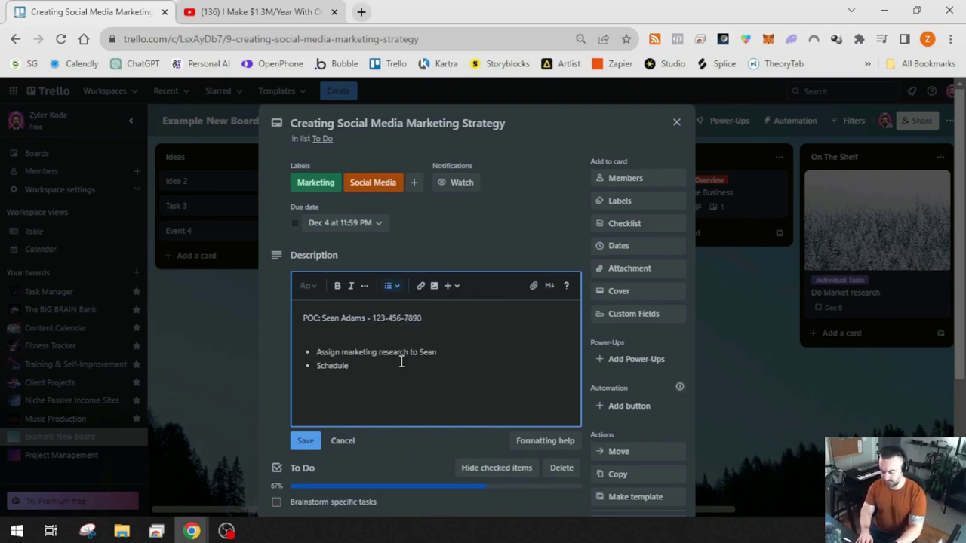
{"action": "type", "text": " strategy and content review date."}
{"action": "left_click", "coordinate": [305, 441]}
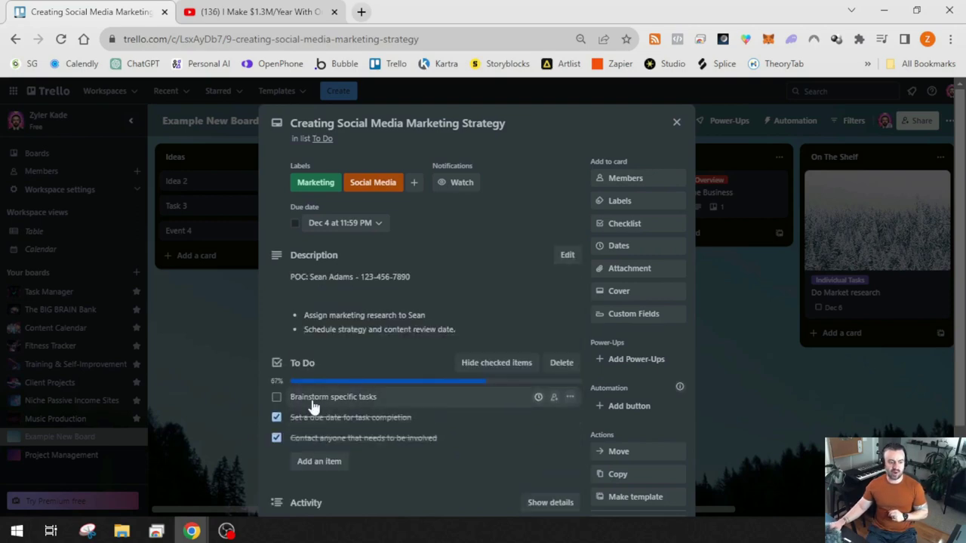
Leave 'Brainstorm specific tasks' unticked so the checklist reads 2/3, and close the card
{"action": "left_click", "coordinate": [276, 397]}
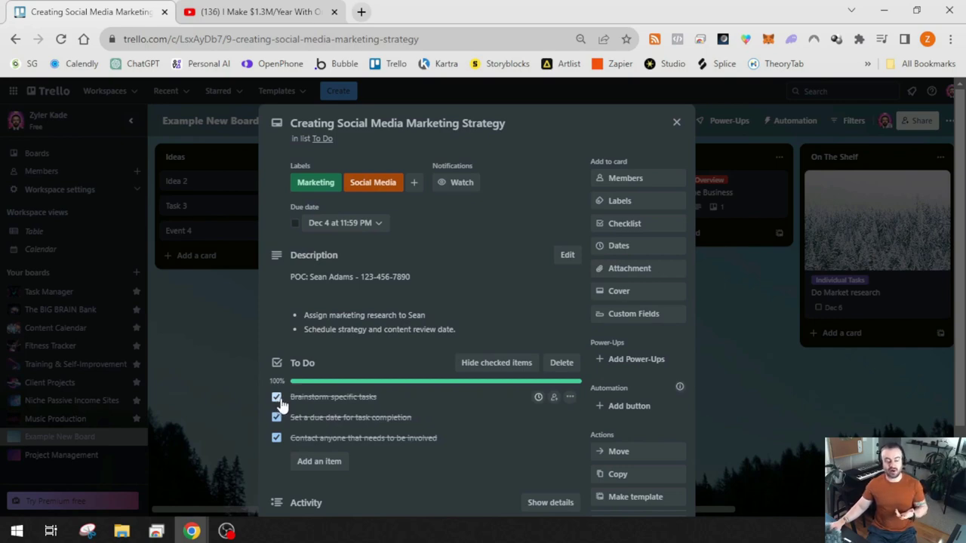
{"action": "left_click", "coordinate": [277, 400]}
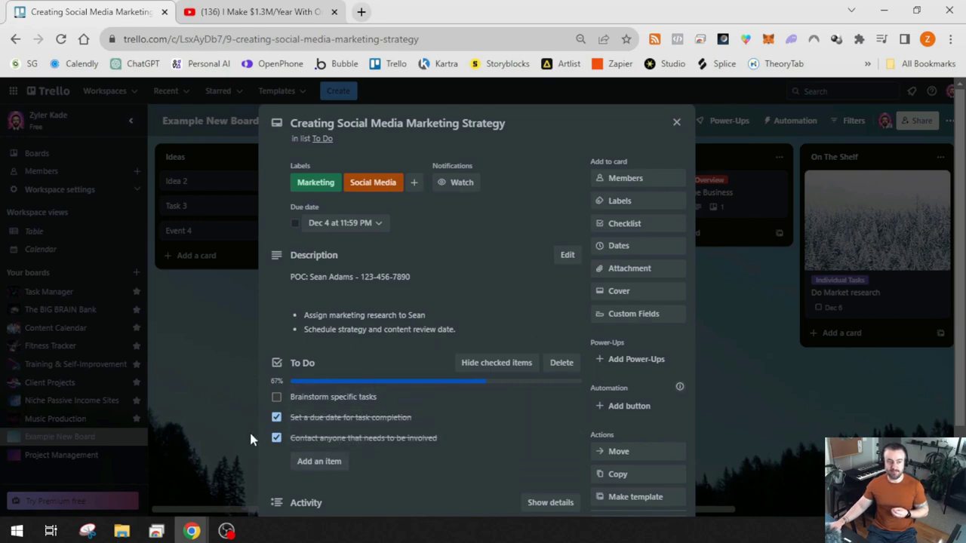
{"action": "left_click", "coordinate": [676, 122]}
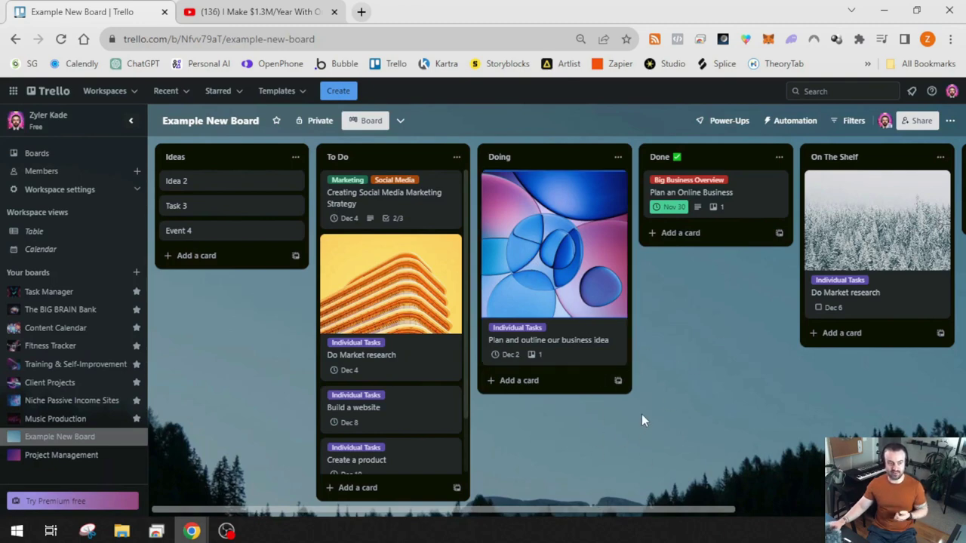
Go to Automation > Rules, create a new rule and list its trigger options
{"action": "left_click", "coordinate": [950, 121]}
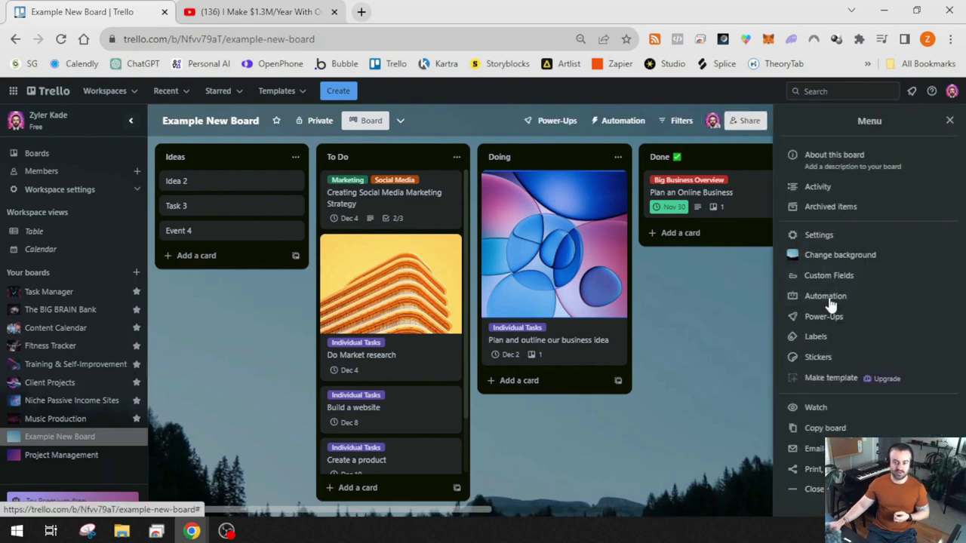
{"action": "left_click", "coordinate": [949, 121]}
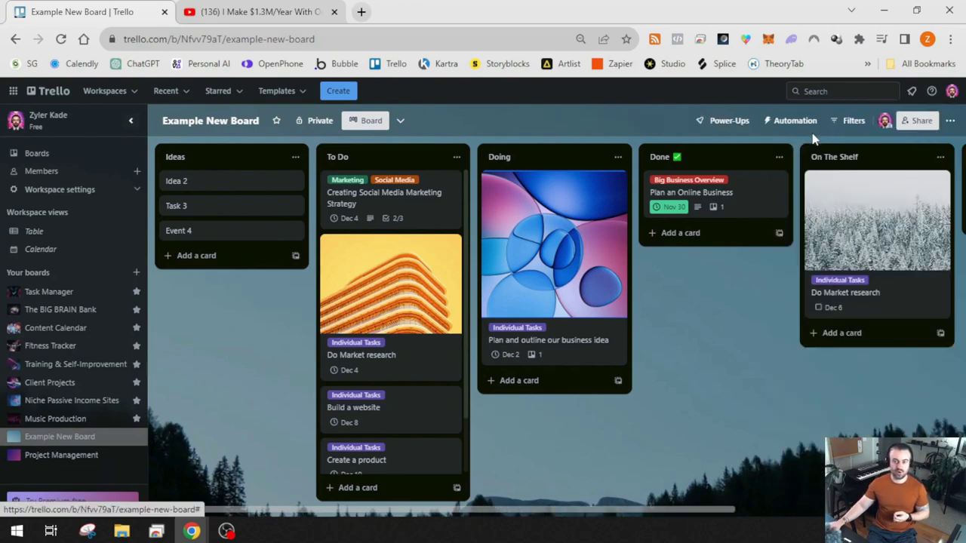
{"action": "left_click", "coordinate": [793, 125]}
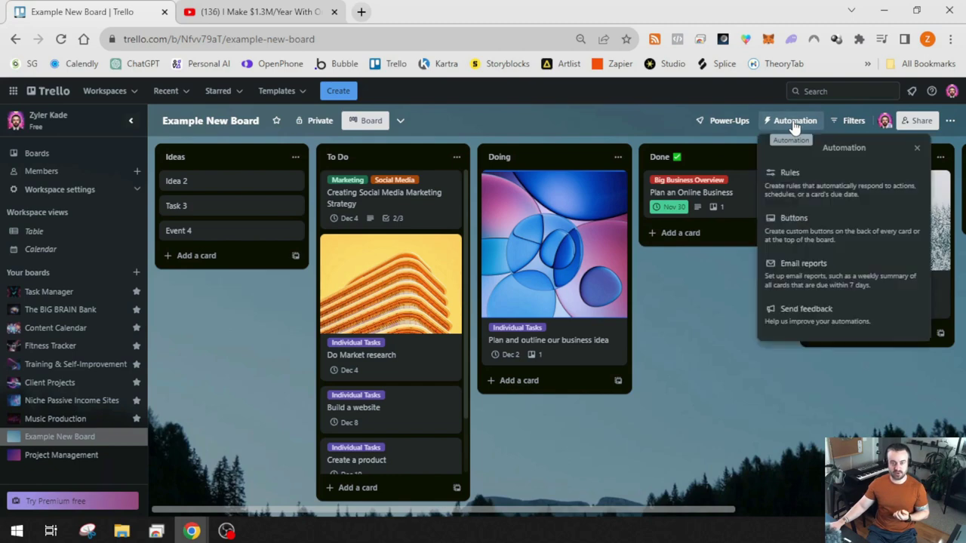
{"action": "left_click", "coordinate": [804, 185]}
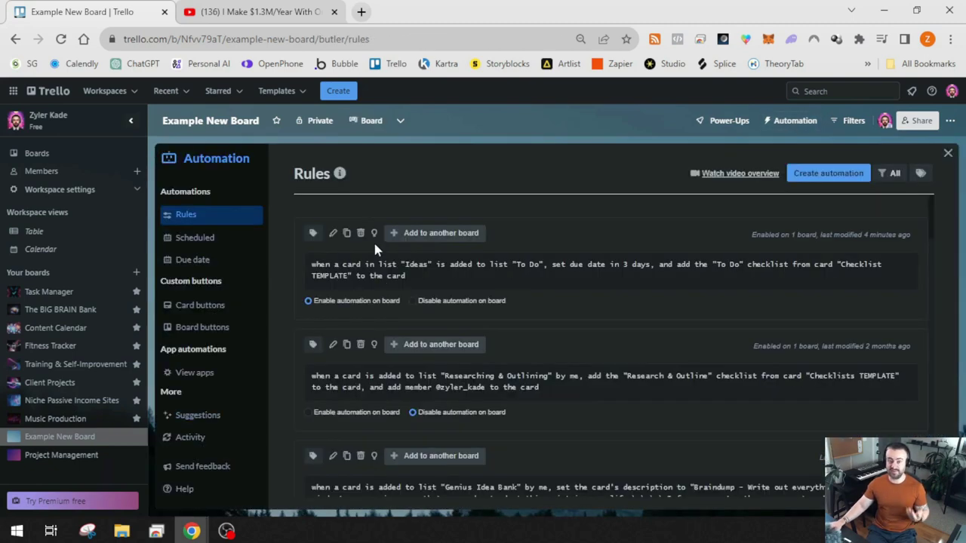
{"action": "left_click", "coordinate": [831, 183]}
{"action": "left_click", "coordinate": [581, 310]}
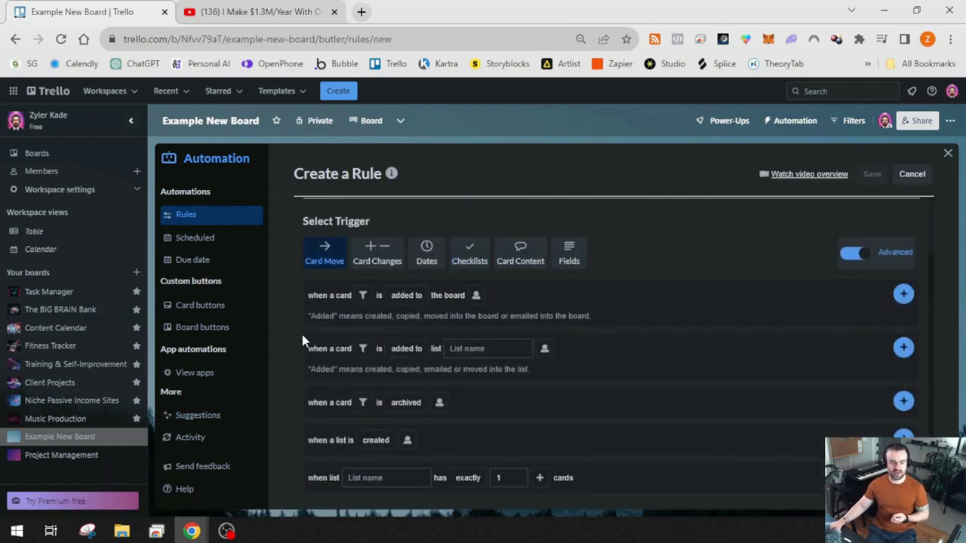
Choose a Checklists trigger for when checklist 'To Do' is completed
{"action": "left_click", "coordinate": [477, 261]}
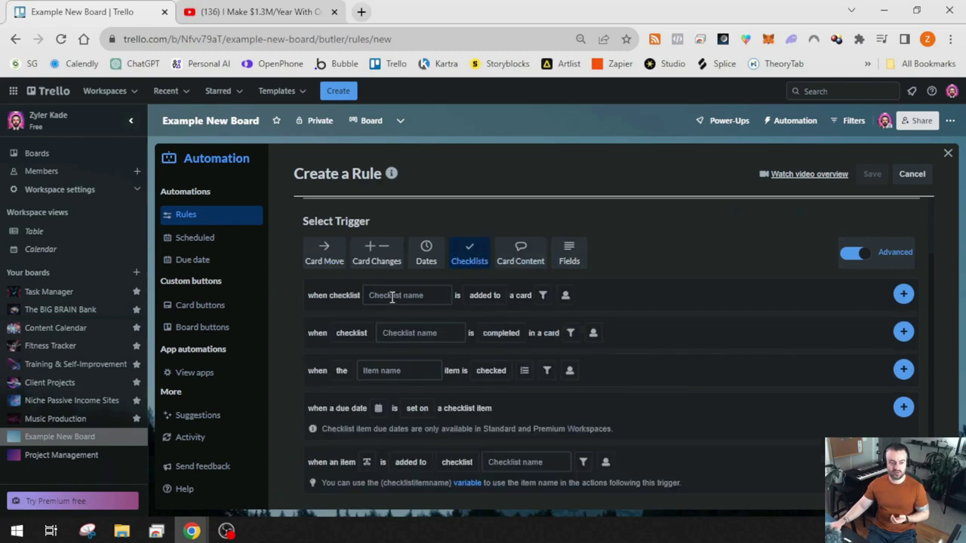
{"action": "left_click", "coordinate": [484, 297]}
{"action": "left_click", "coordinate": [296, 309]}
{"action": "left_click", "coordinate": [352, 332]}
{"action": "left_click", "coordinate": [501, 336]}
{"action": "left_click", "coordinate": [501, 336]}
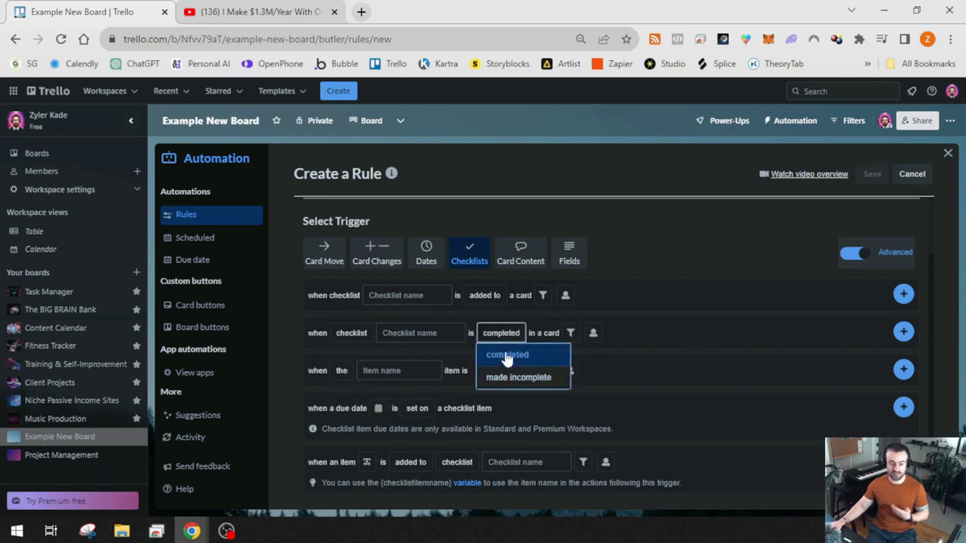
{"action": "left_click", "coordinate": [351, 333]}
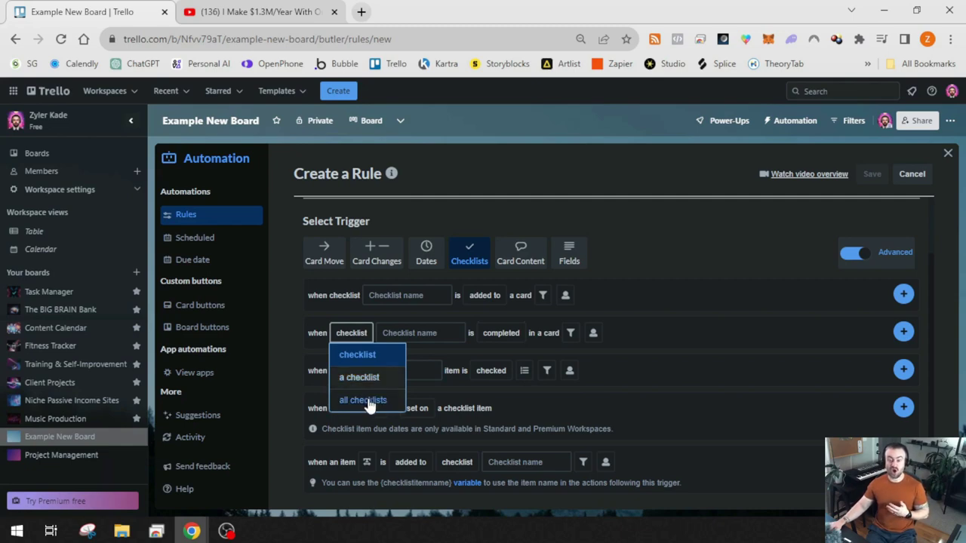
{"action": "left_click", "coordinate": [364, 360]}
{"action": "left_click", "coordinate": [405, 333]}
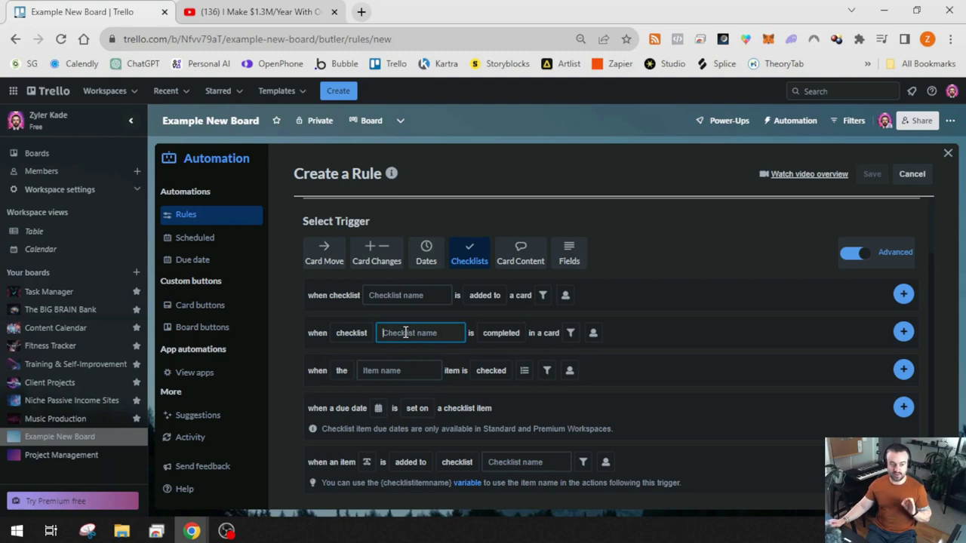
{"action": "type", "text": "To Do"}
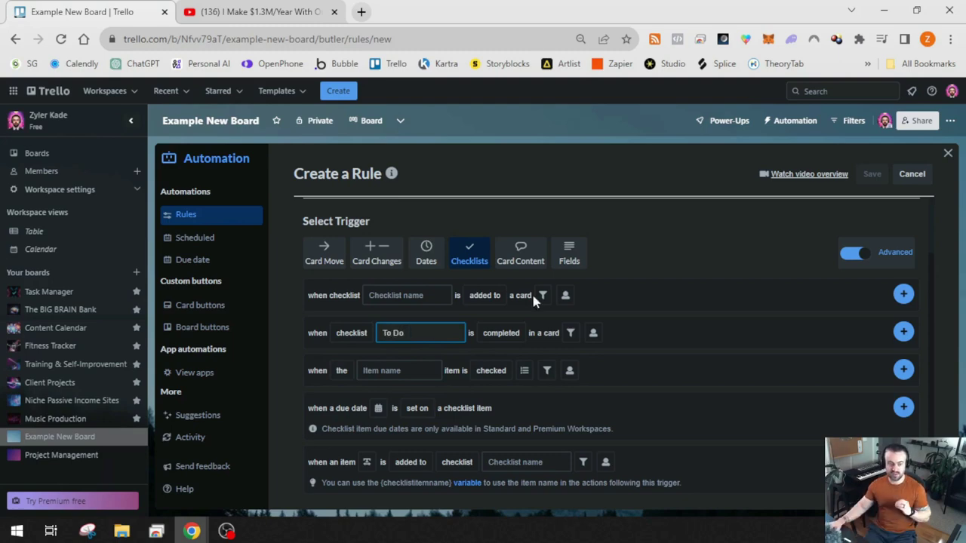
Restrict the trigger to cards in list 'To Do' and review its options
{"action": "left_click", "coordinate": [571, 334]}
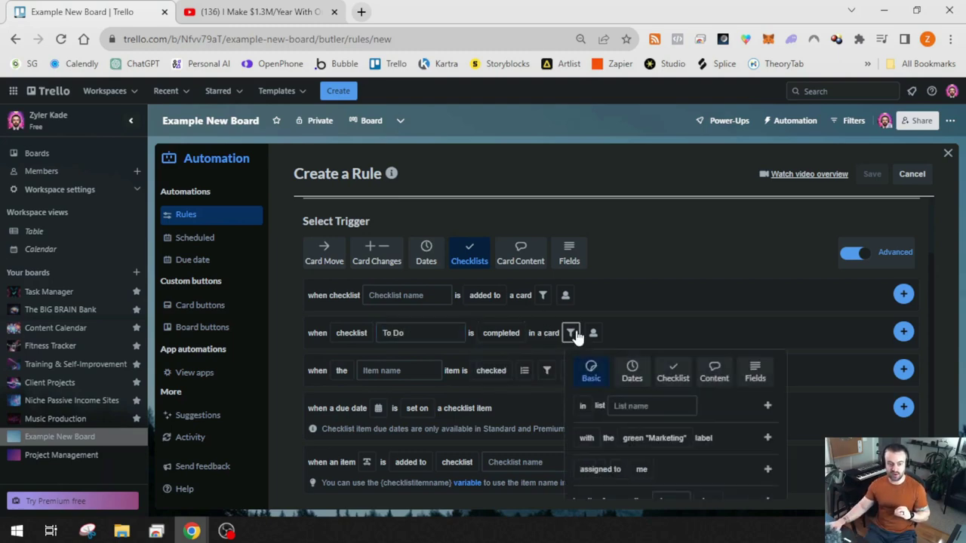
{"action": "left_click", "coordinate": [621, 406]}
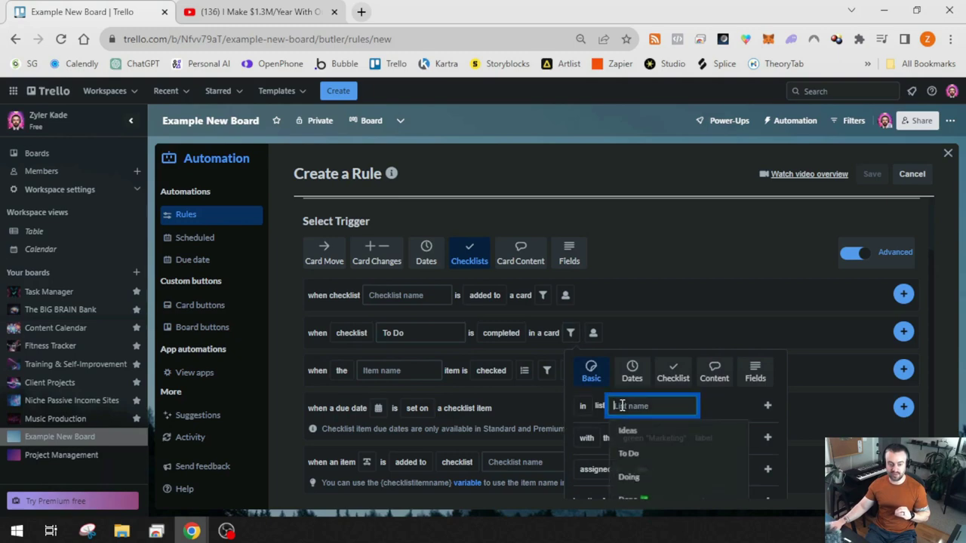
{"action": "left_click", "coordinate": [627, 455]}
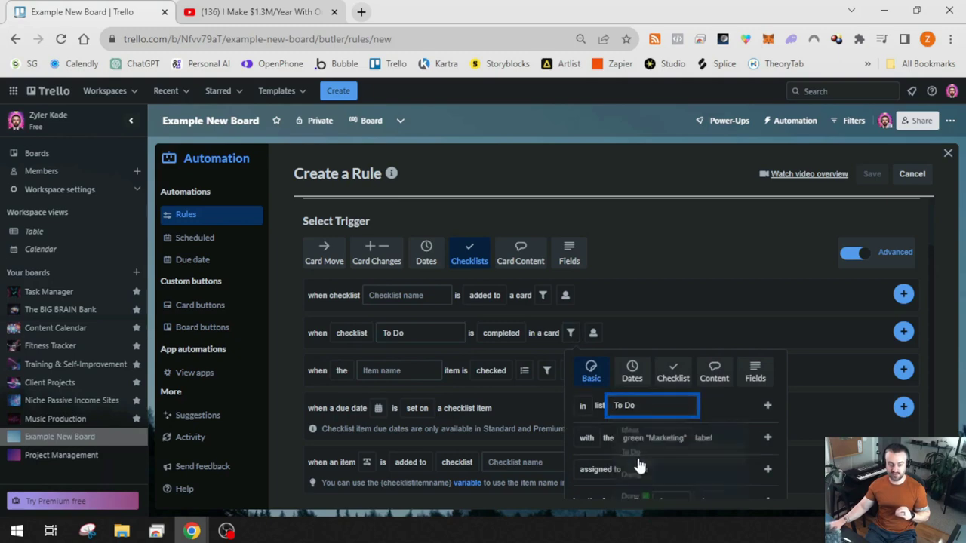
{"action": "left_click", "coordinate": [766, 407]}
{"action": "left_click", "coordinate": [356, 334]}
{"action": "left_click", "coordinate": [367, 336]}
{"action": "left_click", "coordinate": [367, 337]}
{"action": "left_click", "coordinate": [427, 344]}
{"action": "left_click", "coordinate": [500, 333]}
{"action": "left_click", "coordinate": [502, 350]}
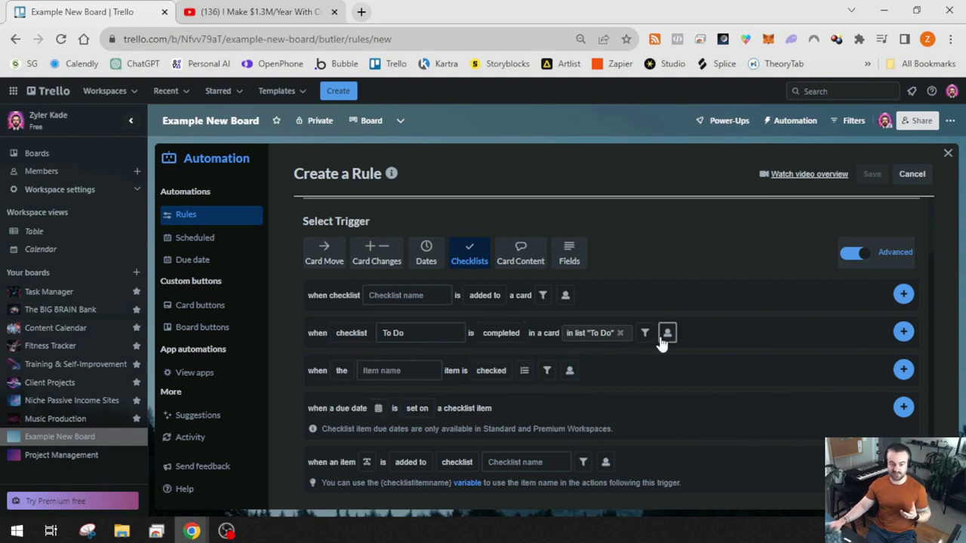
Add the trigger and an action moving the card to the top of list 'Doing'
{"action": "left_click", "coordinate": [902, 332]}
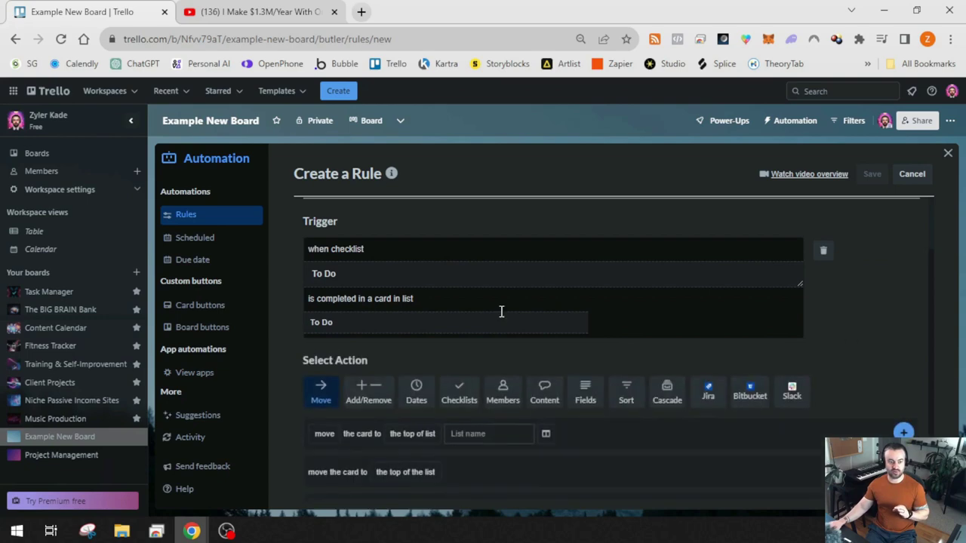
{"action": "scroll", "coordinate": [531, 293], "scroll_direction": "down", "scroll_amount": 1}
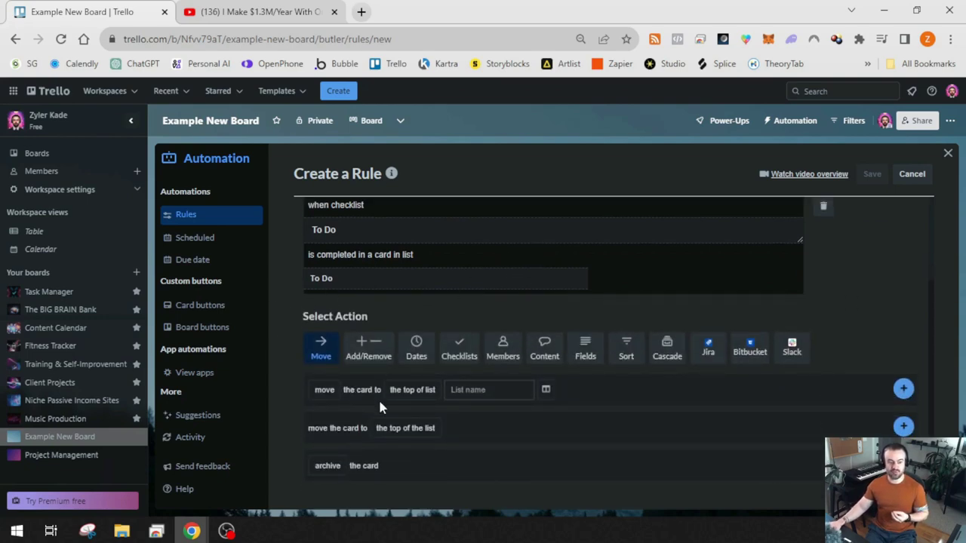
{"action": "left_click", "coordinate": [422, 391]}
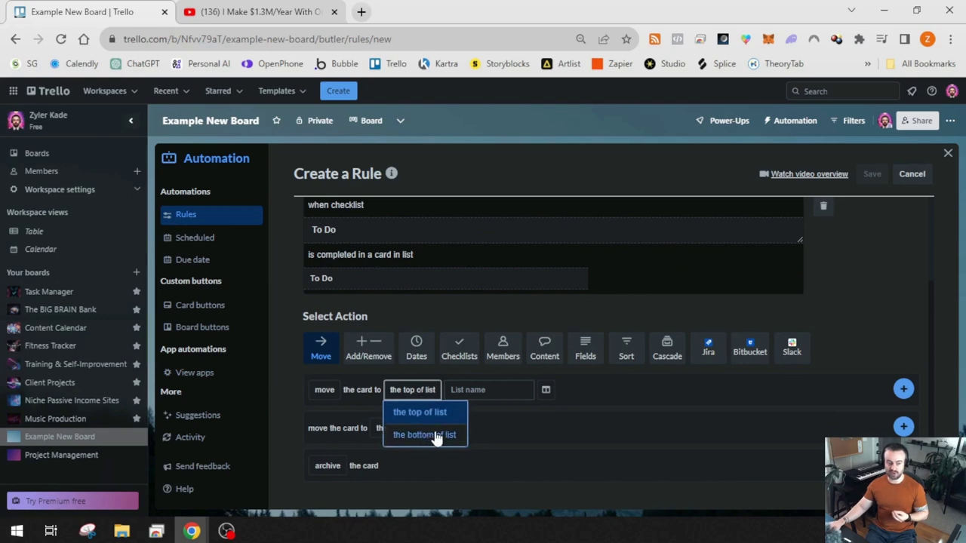
{"action": "left_click", "coordinate": [455, 414]}
{"action": "left_click", "coordinate": [477, 389]}
{"action": "left_click", "coordinate": [481, 461]}
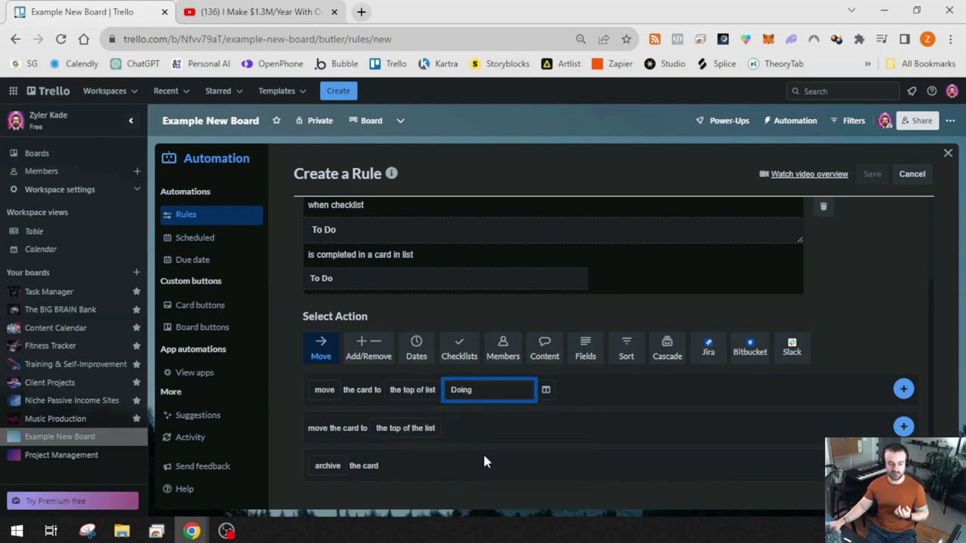
{"action": "left_click", "coordinate": [903, 389]}
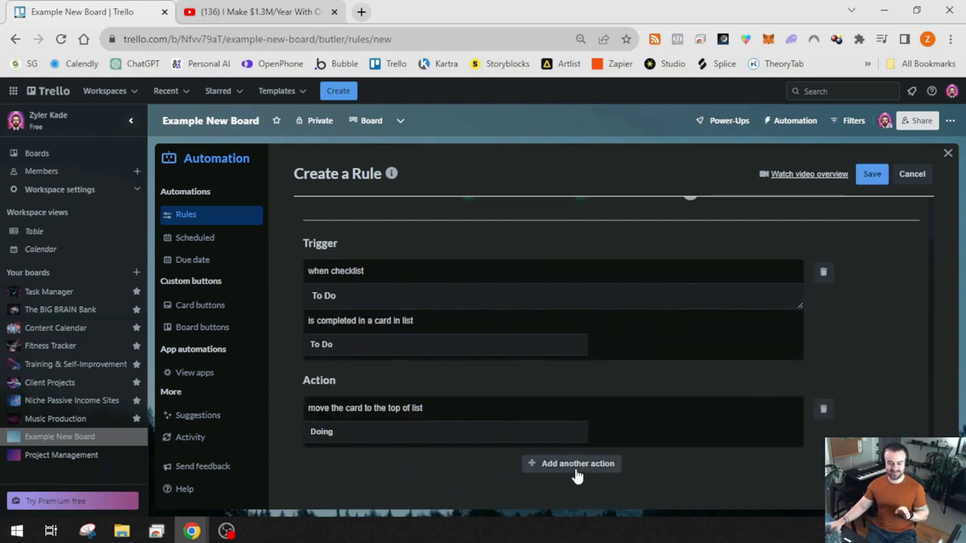
Add an action copying the 'Doing' checklist from the 'Checklist TEMPLATE' card
{"action": "left_click", "coordinate": [577, 469]}
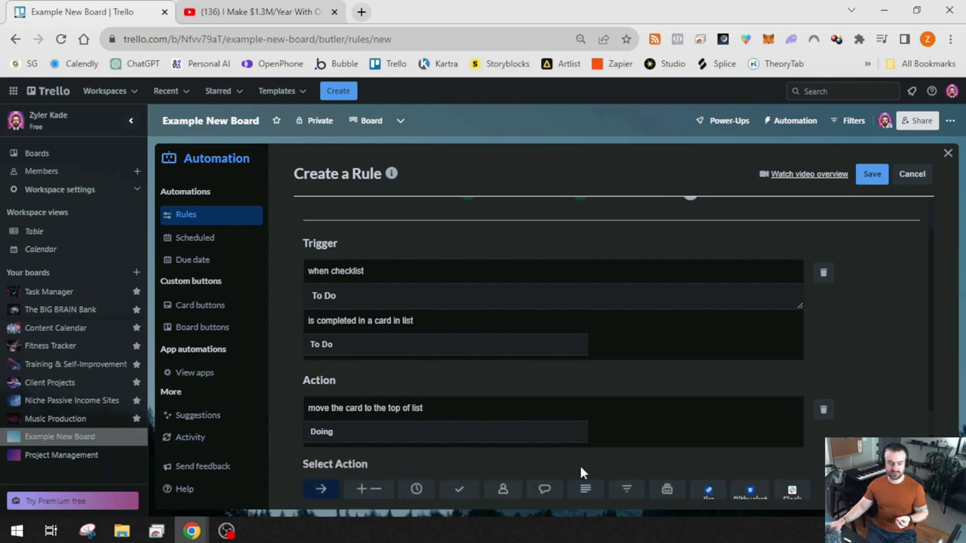
{"action": "scroll", "coordinate": [566, 422], "scroll_direction": "down", "scroll_amount": 2}
{"action": "left_click", "coordinate": [461, 353]}
{"action": "scroll", "coordinate": [449, 361], "scroll_direction": "down", "scroll_amount": 2}
{"action": "left_click", "coordinate": [322, 248]}
{"action": "left_click", "coordinate": [387, 252]}
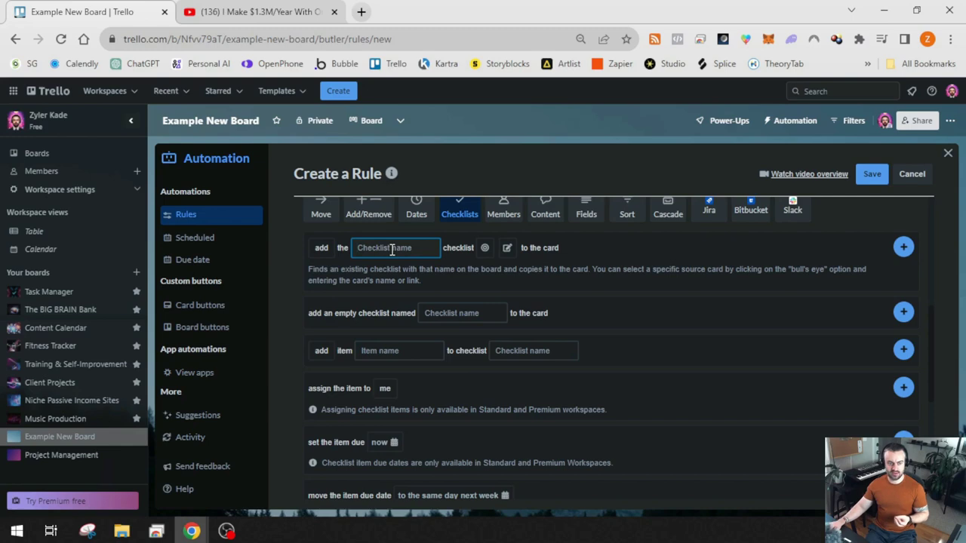
{"action": "type", "text": "Doing"}
{"action": "left_click", "coordinate": [485, 247]}
{"action": "left_click", "coordinate": [587, 250]}
{"action": "type", "text": "Check"}
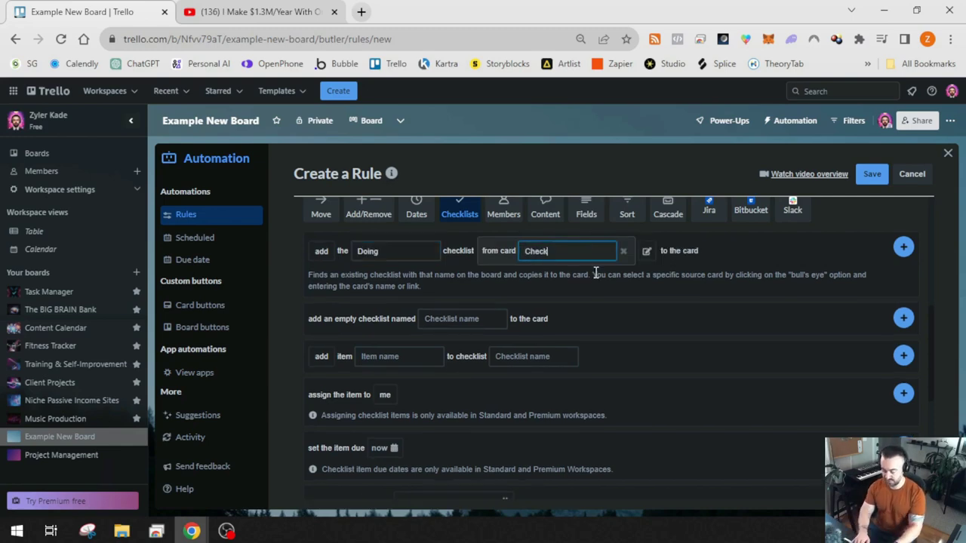
{"action": "type", "text": "list TEMPLATE"}
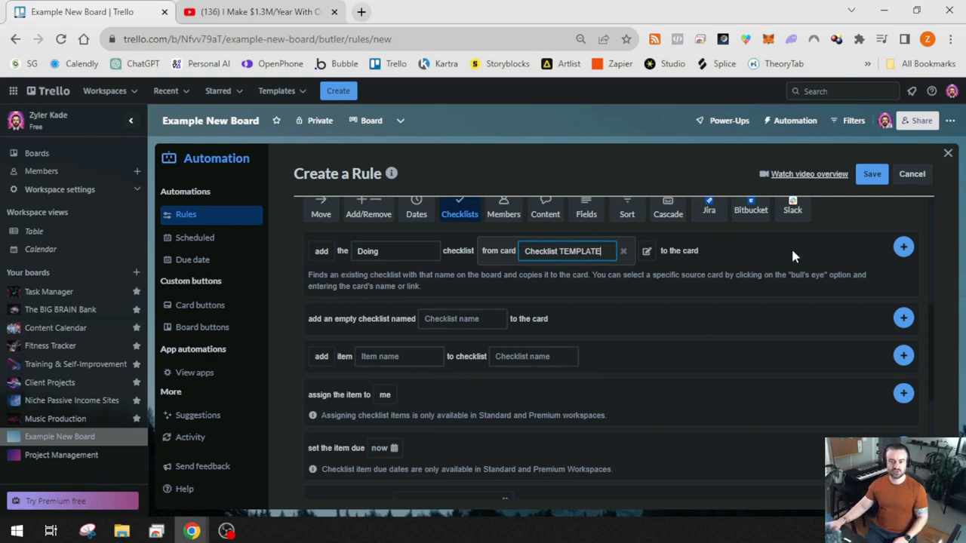
{"action": "left_click", "coordinate": [904, 249]}
Save the rule and return to the board
{"action": "scroll", "coordinate": [662, 341], "scroll_direction": "up", "scroll_amount": 2}
{"action": "scroll", "coordinate": [356, 319], "scroll_direction": "down", "scroll_amount": 2}
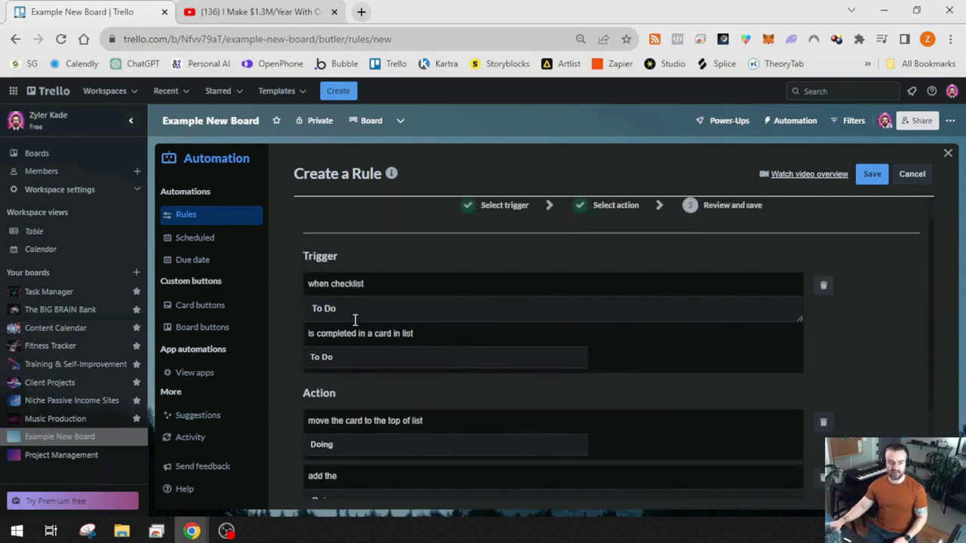
{"action": "scroll", "coordinate": [350, 262], "scroll_direction": "up", "scroll_amount": 1}
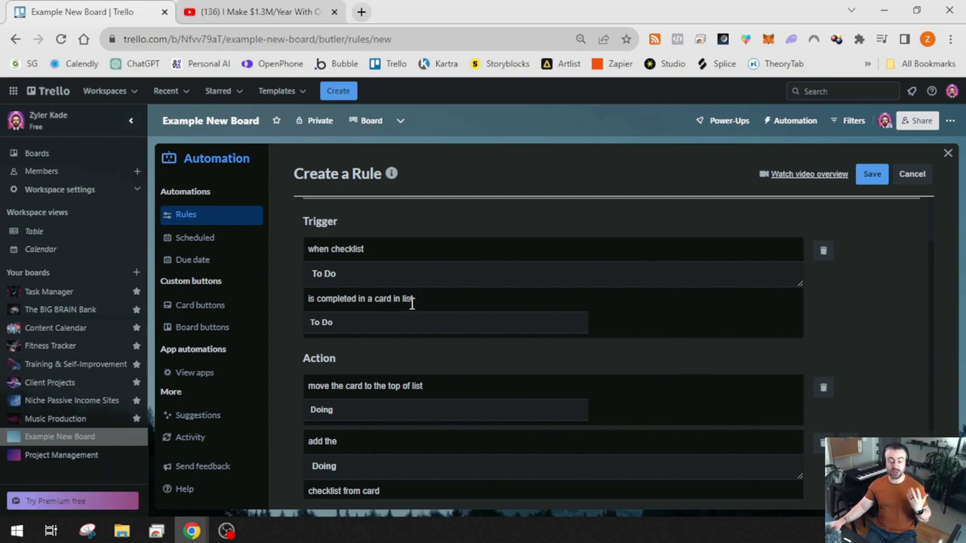
{"action": "scroll", "coordinate": [356, 326], "scroll_direction": "down", "scroll_amount": 2}
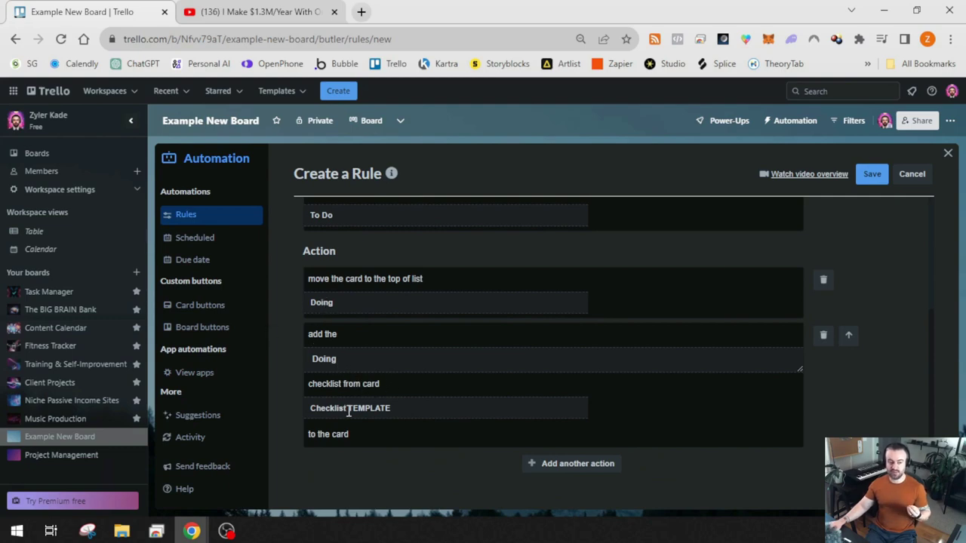
{"action": "left_click", "coordinate": [873, 174]}
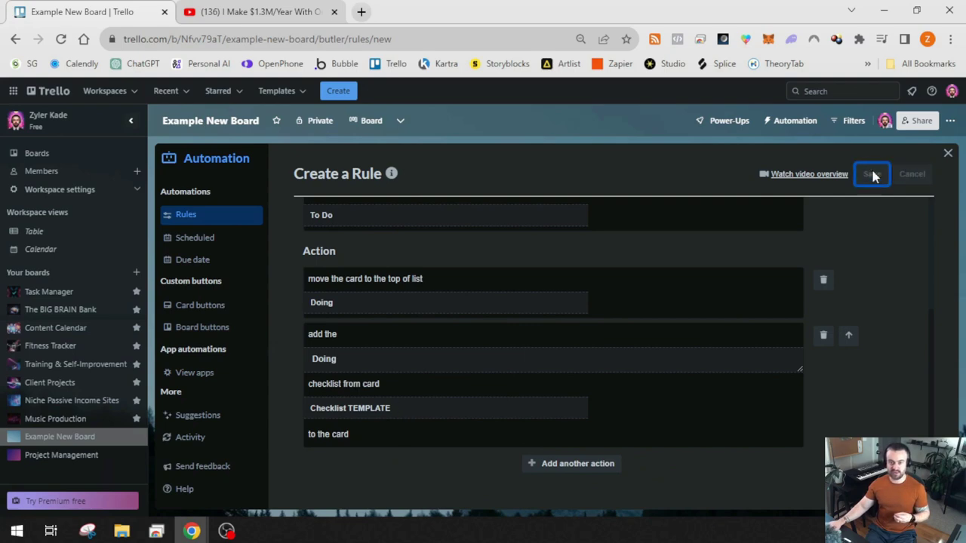
{"action": "left_click", "coordinate": [948, 153]}
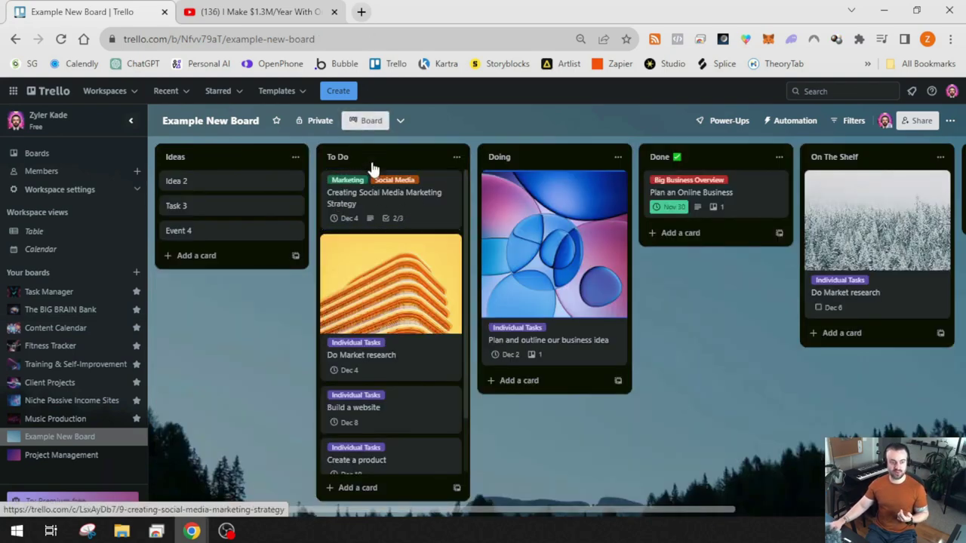
Tick 'Brainstorm specific tasks' to complete the To Do checklist, then close the card
{"action": "left_click", "coordinate": [404, 202]}
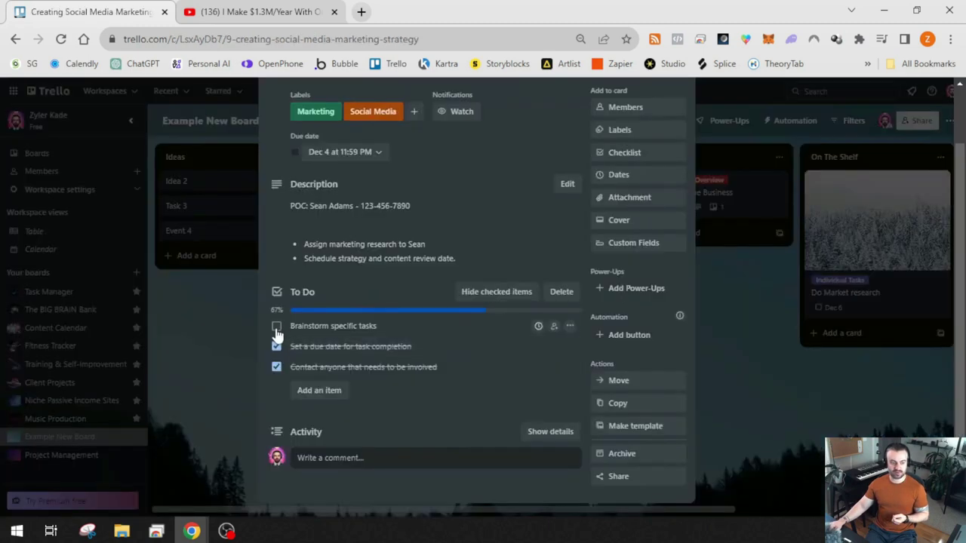
{"action": "left_click", "coordinate": [276, 327]}
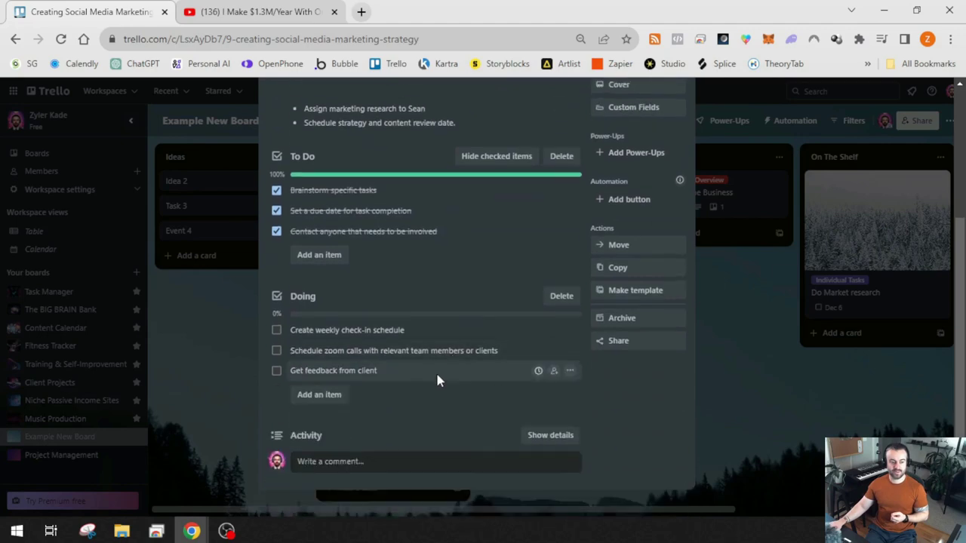
{"action": "scroll", "coordinate": [392, 340], "scroll_direction": "down", "scroll_amount": 2}
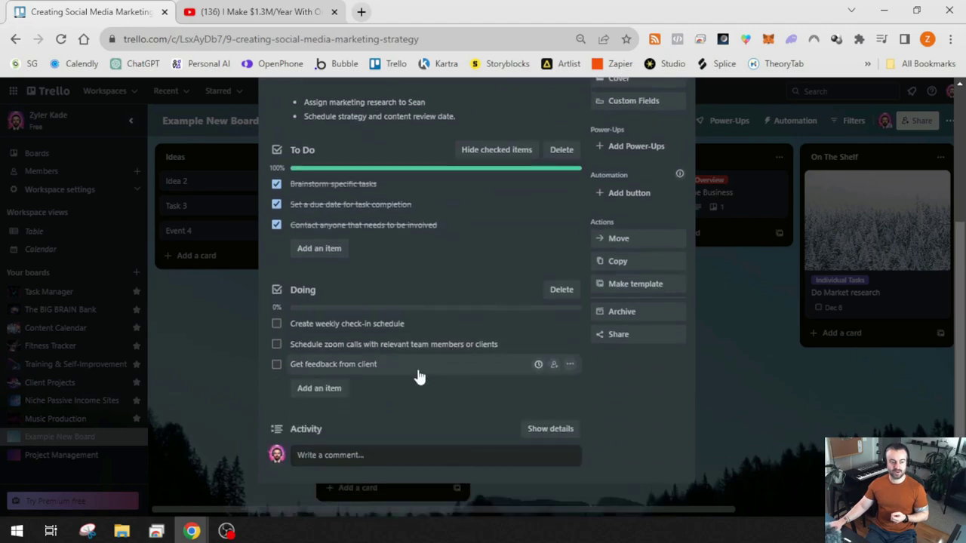
{"action": "left_click", "coordinate": [749, 434]}
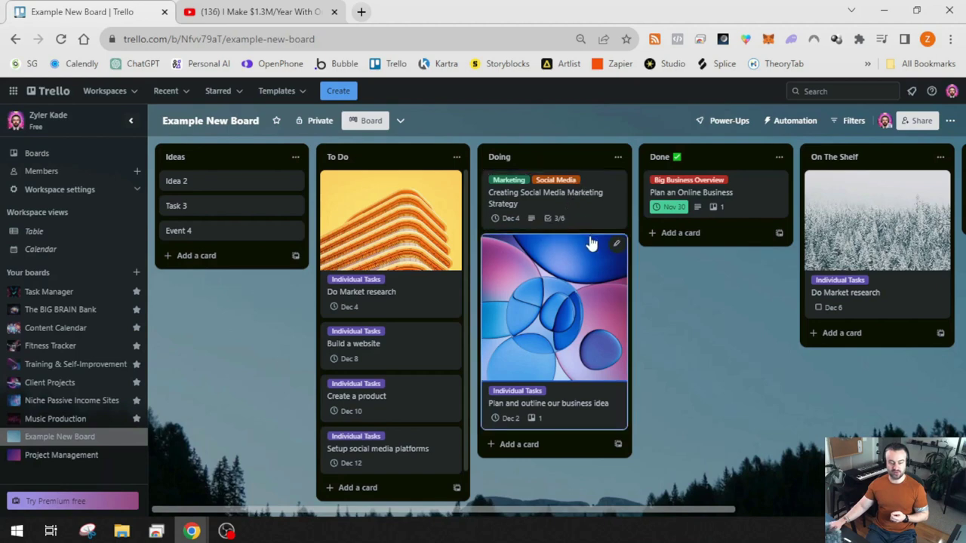
Tick the weekly check-in and zoom calls items, and add 'Make client update requests'
{"action": "left_click", "coordinate": [566, 200]}
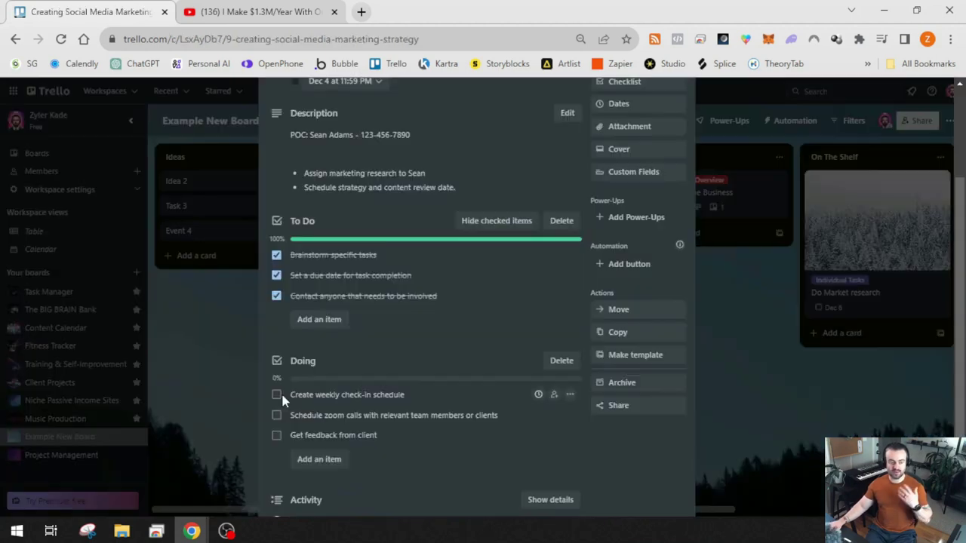
{"action": "left_click", "coordinate": [277, 396]}
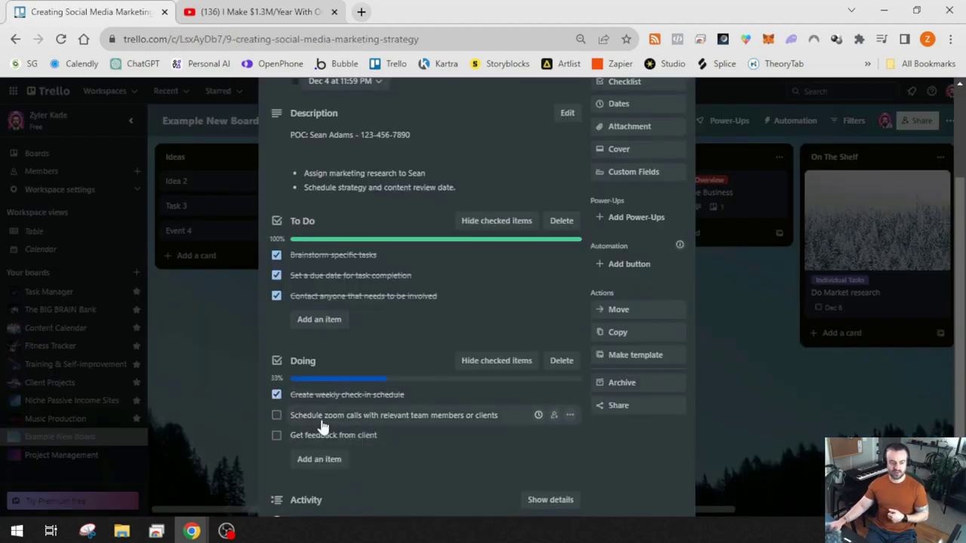
{"action": "left_click", "coordinate": [277, 416]}
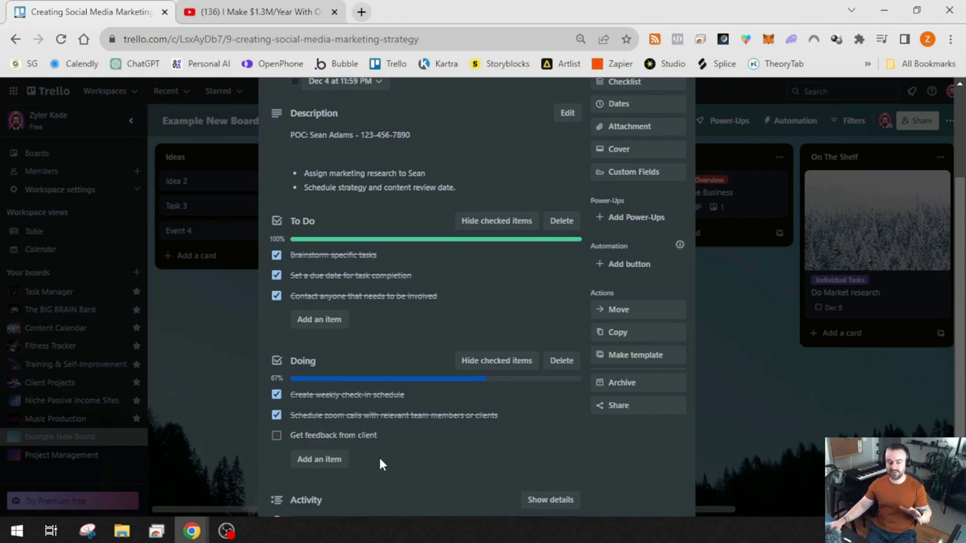
{"action": "left_click", "coordinate": [319, 460]}
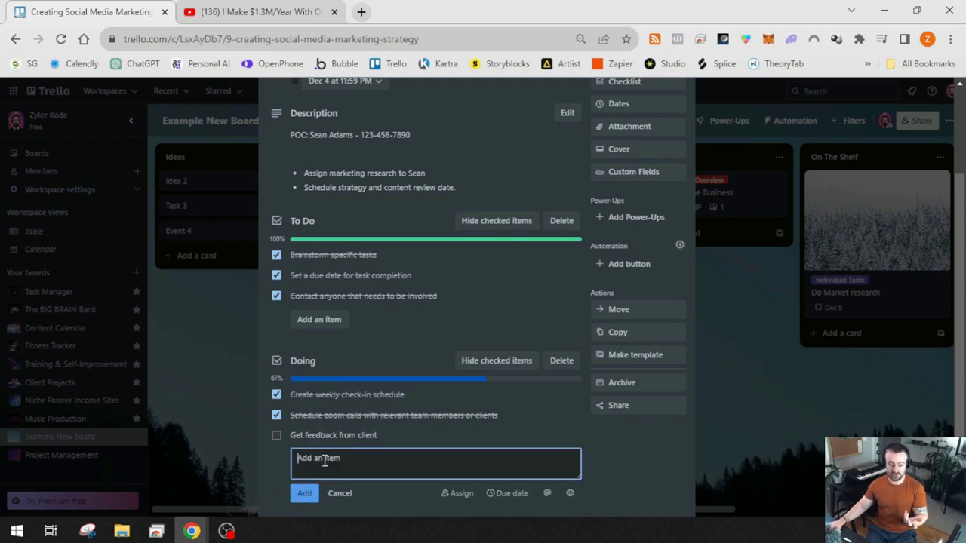
{"action": "type", "text": "Make client update requests"}
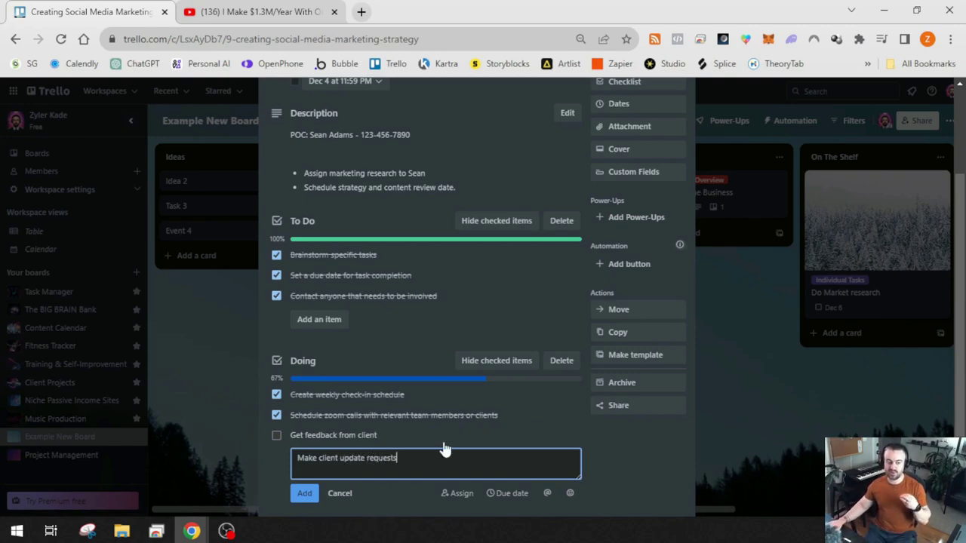
{"action": "left_click", "coordinate": [306, 495]}
{"action": "left_click", "coordinate": [344, 514]}
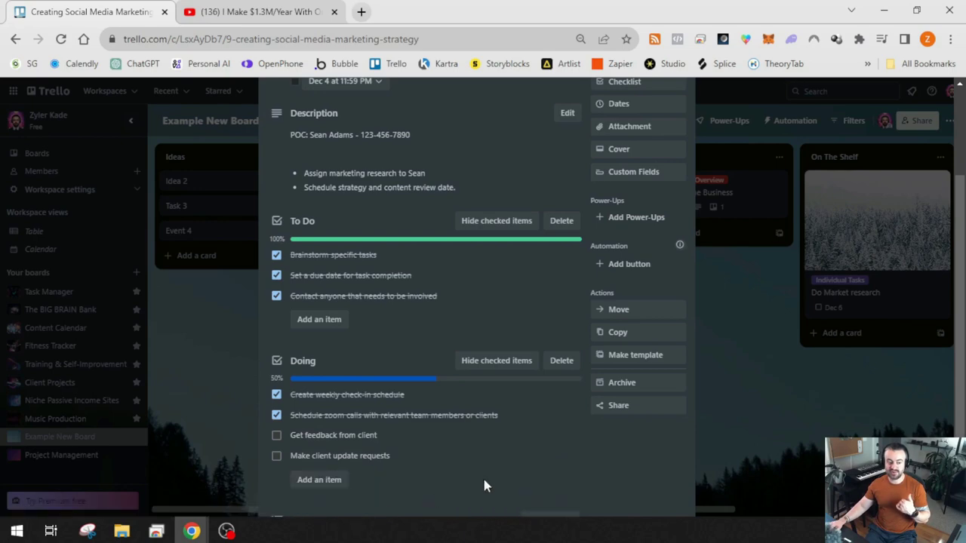
Tick 'Get feedback from client' and add a 'Feedback from client after updates' item
{"action": "scroll", "coordinate": [435, 500], "scroll_direction": "down", "scroll_amount": 2}
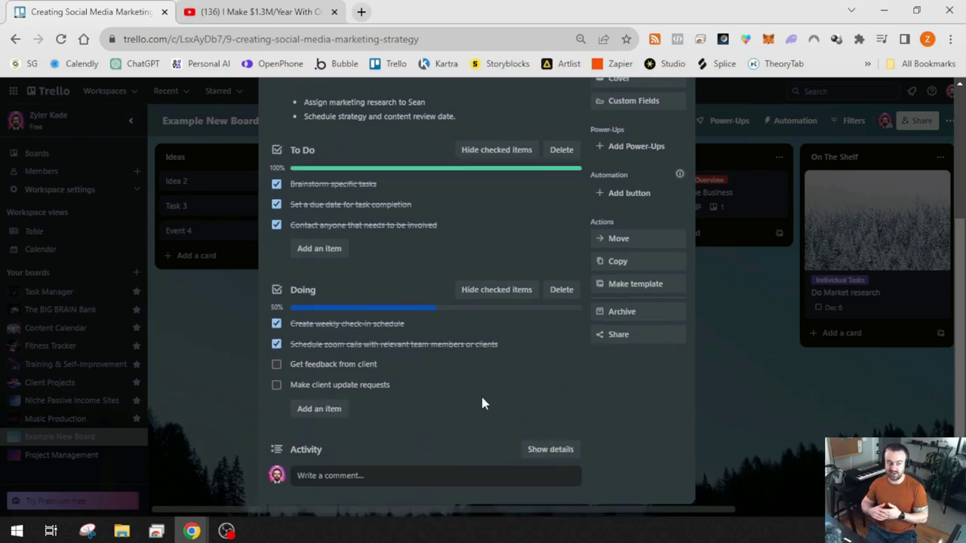
{"action": "left_click", "coordinate": [276, 365]}
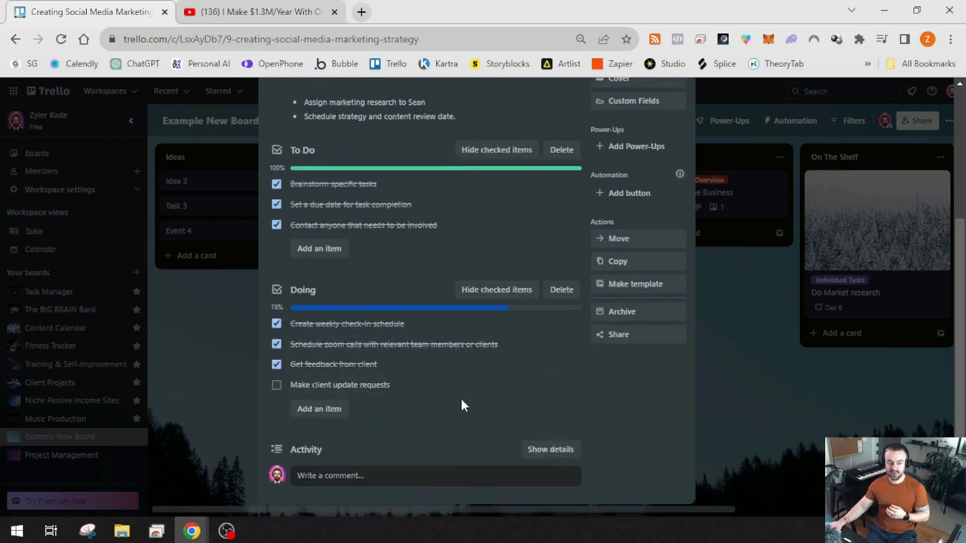
{"action": "left_click", "coordinate": [323, 408]}
{"action": "type", "text": "Feedback from client afte rtupdates"}
{"action": "key", "text": "Return"}
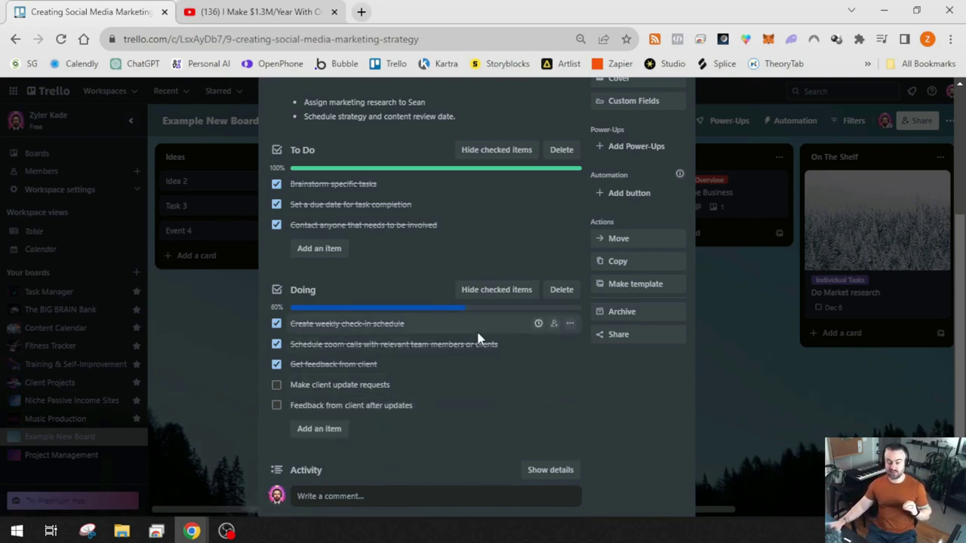
{"action": "scroll", "coordinate": [487, 362], "scroll_direction": "up", "scroll_amount": 2}
{"action": "scroll", "coordinate": [491, 369], "scroll_direction": "down", "scroll_amount": 2}
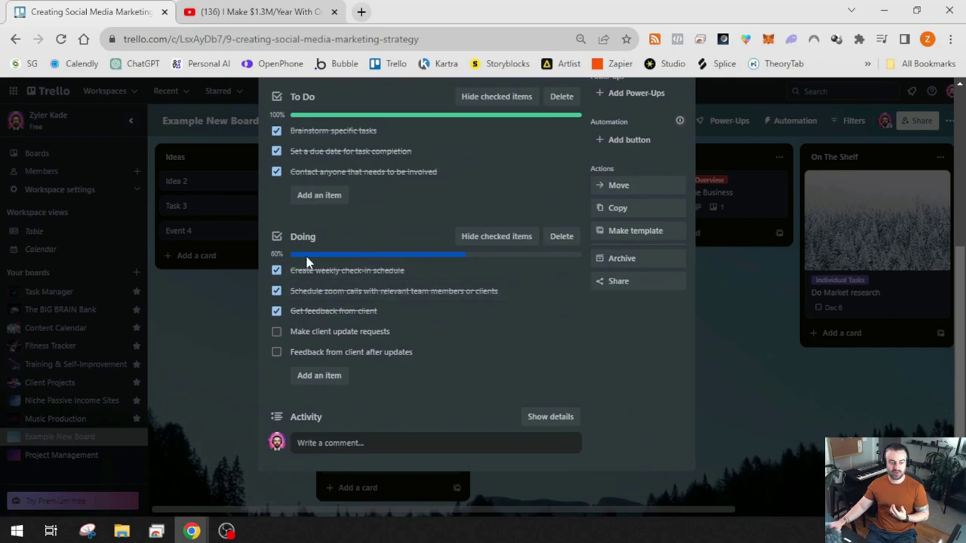
{"action": "scroll", "coordinate": [378, 309], "scroll_direction": "up", "scroll_amount": 2}
{"action": "scroll", "coordinate": [396, 373], "scroll_direction": "down", "scroll_amount": 1}
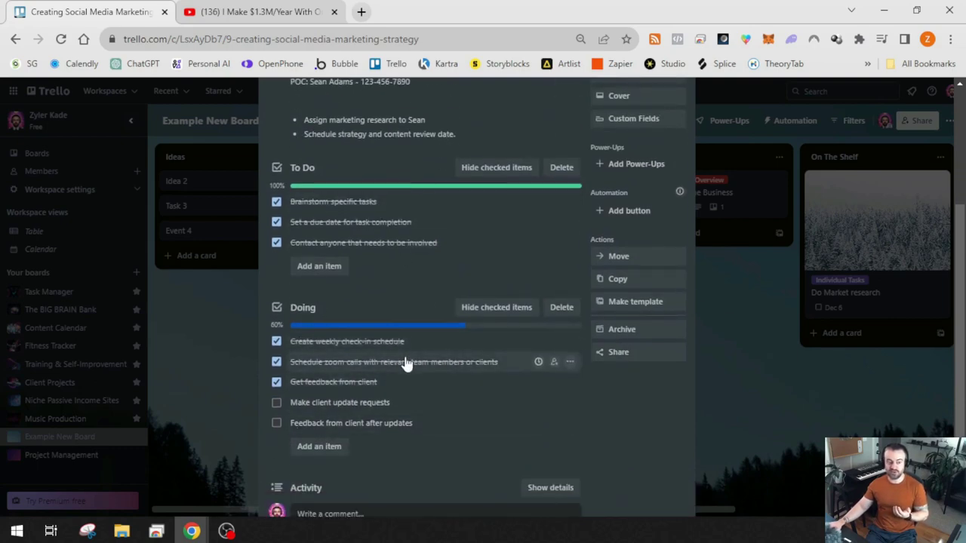
{"action": "scroll", "coordinate": [442, 384], "scroll_direction": "up", "scroll_amount": 3}
{"action": "scroll", "coordinate": [443, 384], "scroll_direction": "down", "scroll_amount": 2}
{"action": "scroll", "coordinate": [355, 226], "scroll_direction": "up", "scroll_amount": 2}
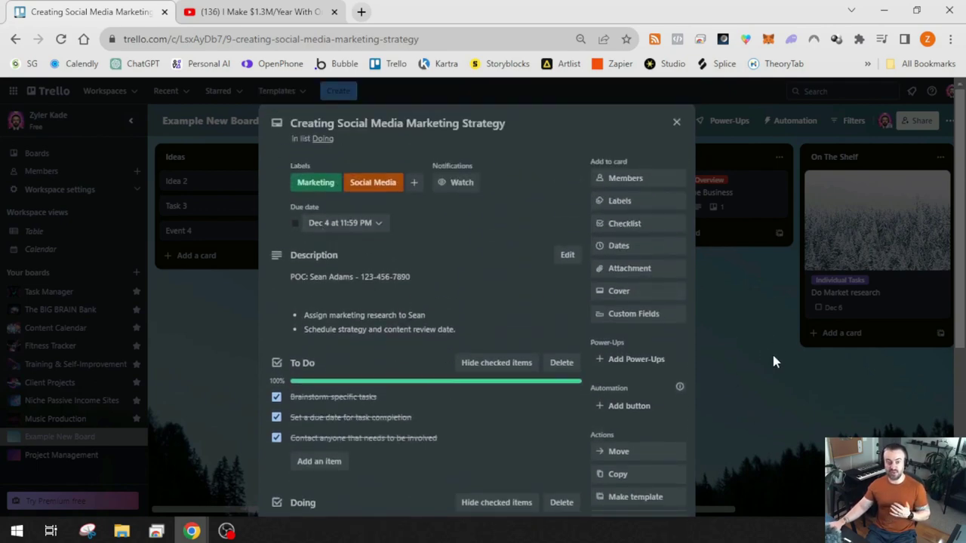
Close the card and start a new rule under Automation > Rules
{"action": "left_click", "coordinate": [754, 374]}
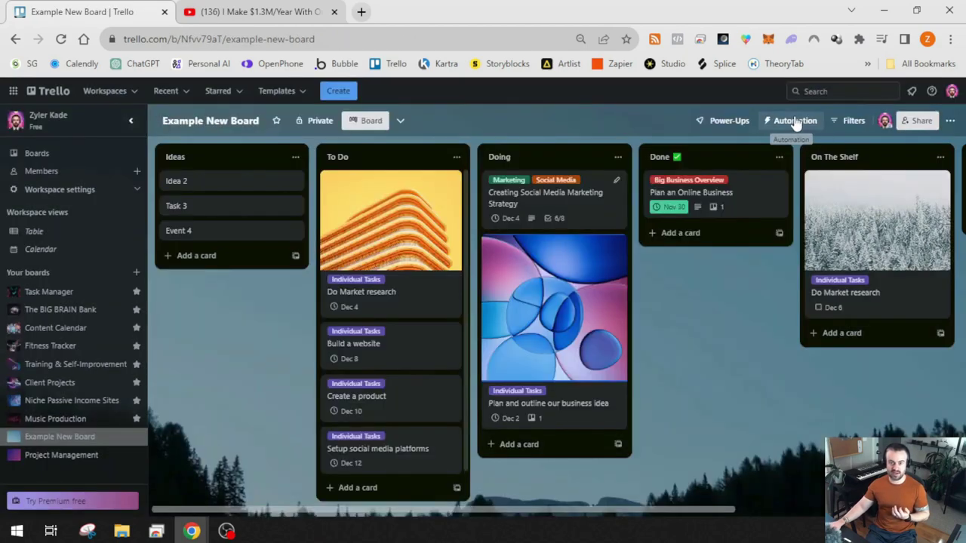
{"action": "left_click", "coordinate": [793, 121]}
{"action": "left_click", "coordinate": [820, 188]}
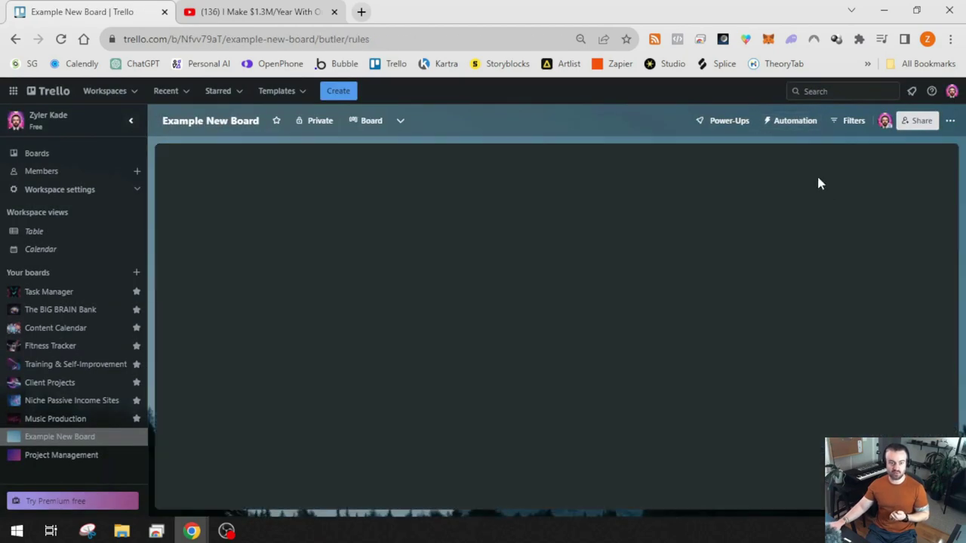
{"action": "left_click", "coordinate": [833, 173]}
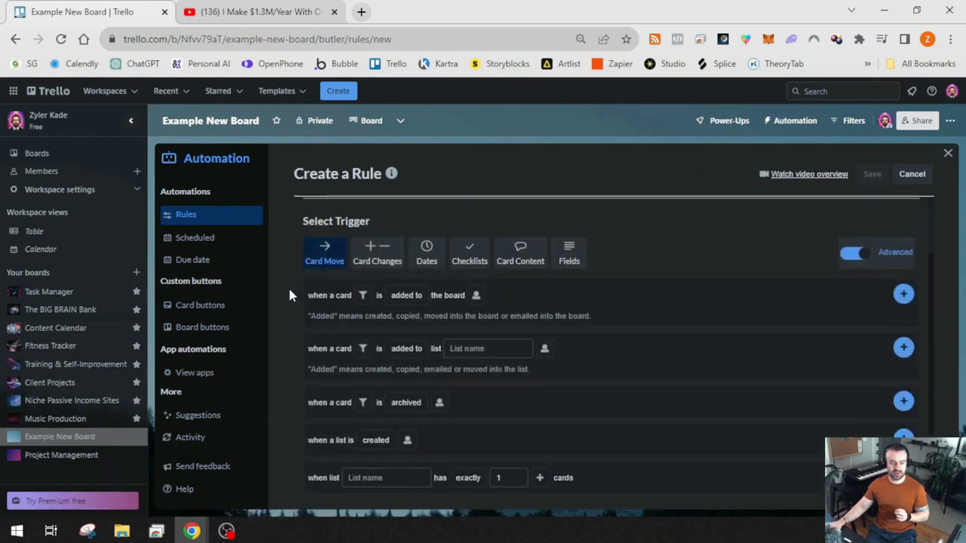
Set a Checklists trigger for when checklist 'Doing' is completed
{"action": "left_click", "coordinate": [466, 258]}
{"action": "left_click", "coordinate": [357, 334]}
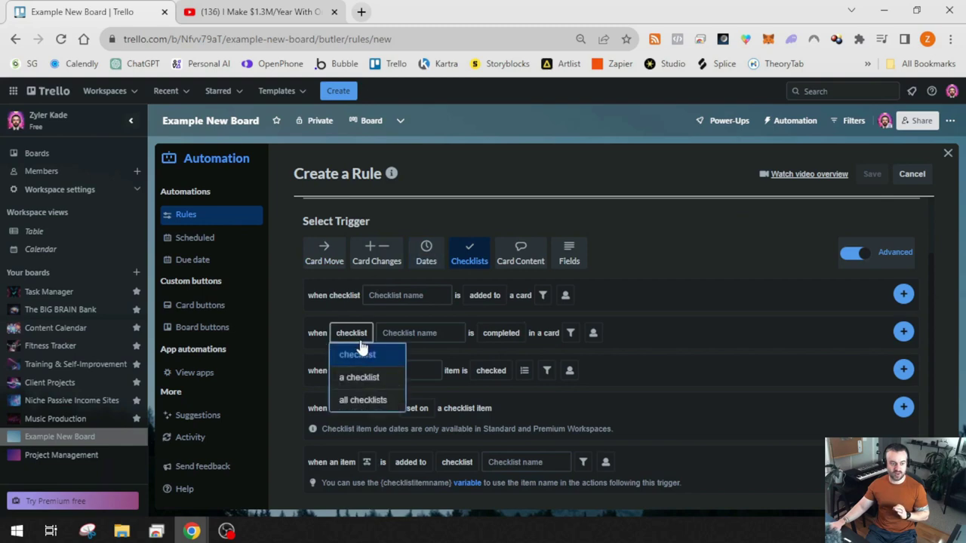
{"action": "left_click", "coordinate": [420, 332]}
{"action": "type", "text": "Doing"}
{"action": "left_click", "coordinate": [490, 333]}
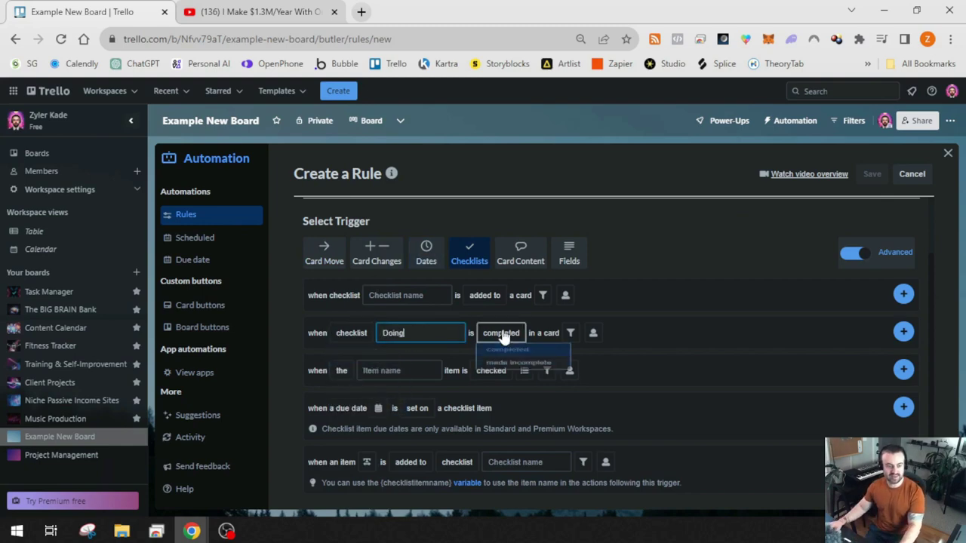
{"action": "left_click", "coordinate": [504, 351]}
Filter the trigger to cards in list 'Doing', keep anyone as triggerer, and add it
{"action": "left_click", "coordinate": [571, 332]}
{"action": "left_click", "coordinate": [582, 406]}
{"action": "left_click", "coordinate": [584, 426]}
{"action": "left_click", "coordinate": [633, 408]}
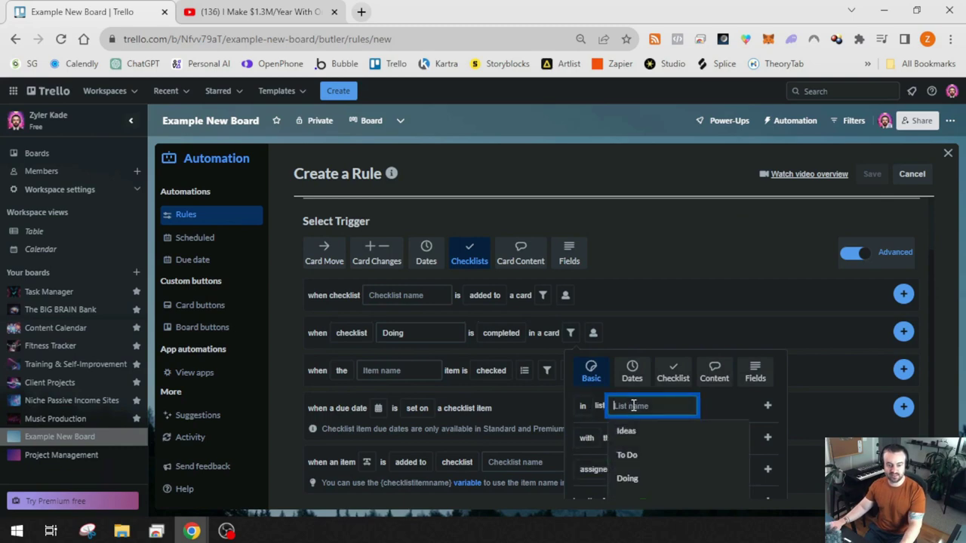
{"action": "left_click", "coordinate": [627, 476]}
{"action": "left_click", "coordinate": [767, 406]}
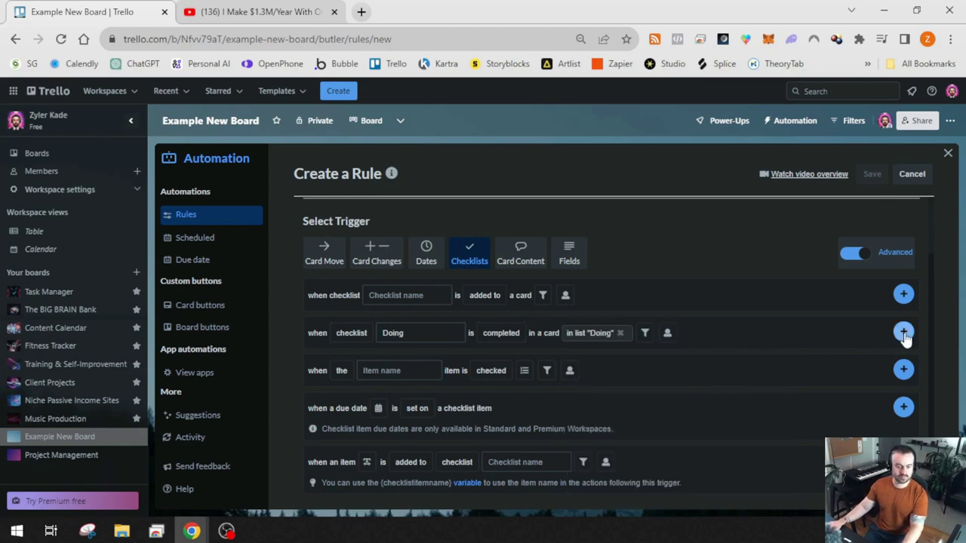
{"action": "left_click", "coordinate": [667, 336]}
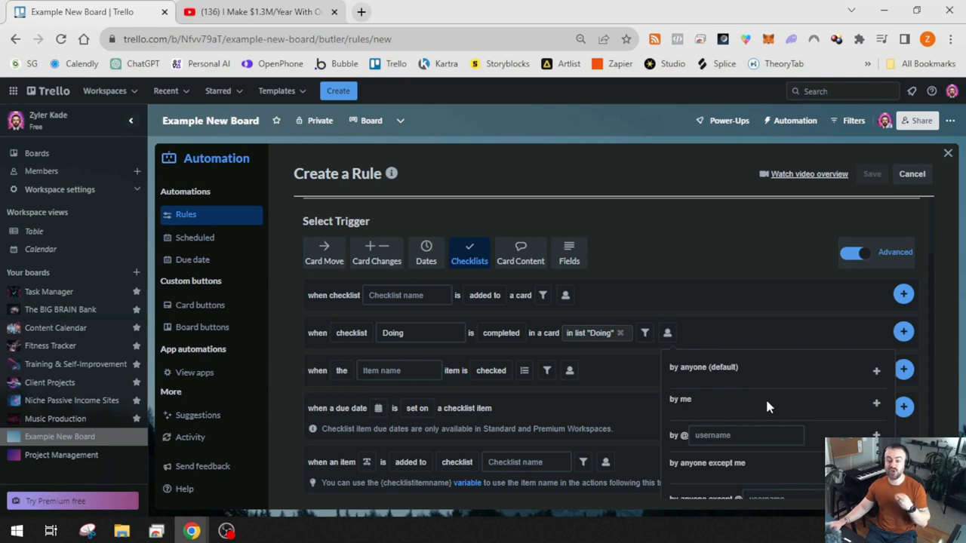
{"action": "scroll", "coordinate": [761, 403], "scroll_direction": "down", "scroll_amount": 1}
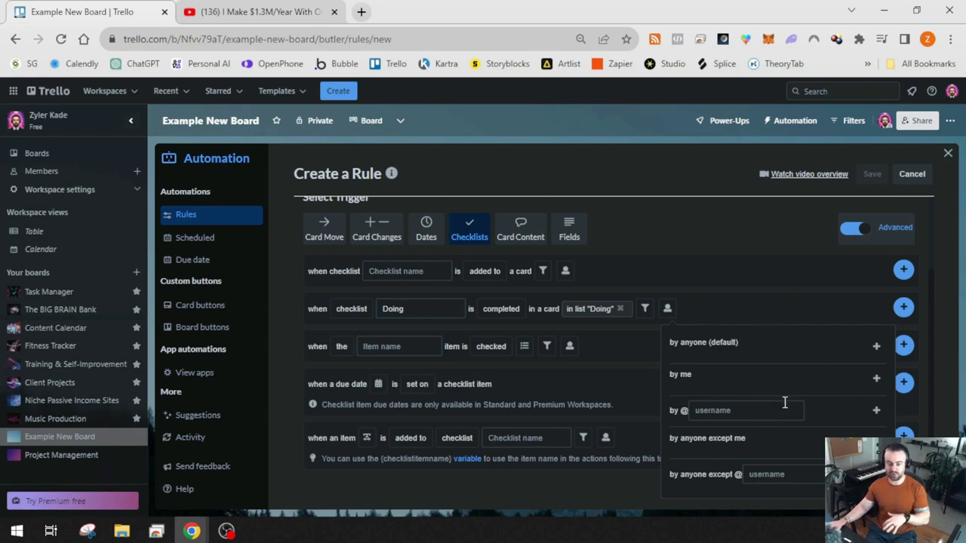
{"action": "left_click", "coordinate": [782, 303]}
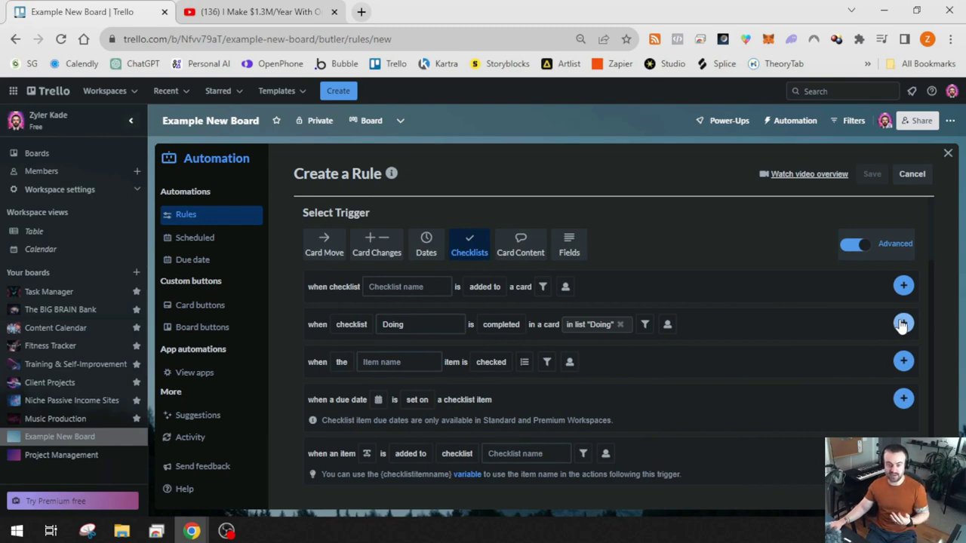
{"action": "left_click", "coordinate": [903, 324]}
{"action": "scroll", "coordinate": [493, 335], "scroll_direction": "up", "scroll_amount": 1}
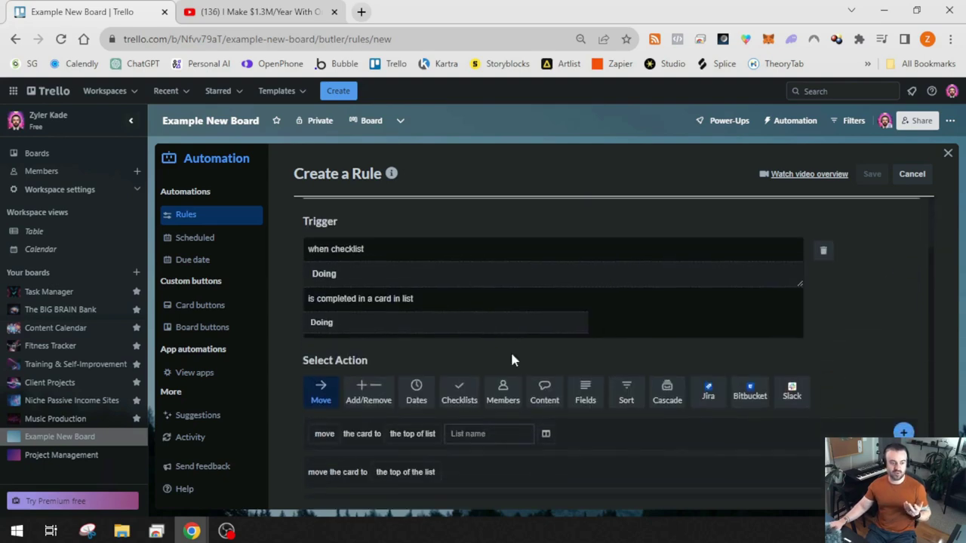
Add a rule action that marks the card's due date complete
{"action": "scroll", "coordinate": [366, 275], "scroll_direction": "down", "scroll_amount": 1}
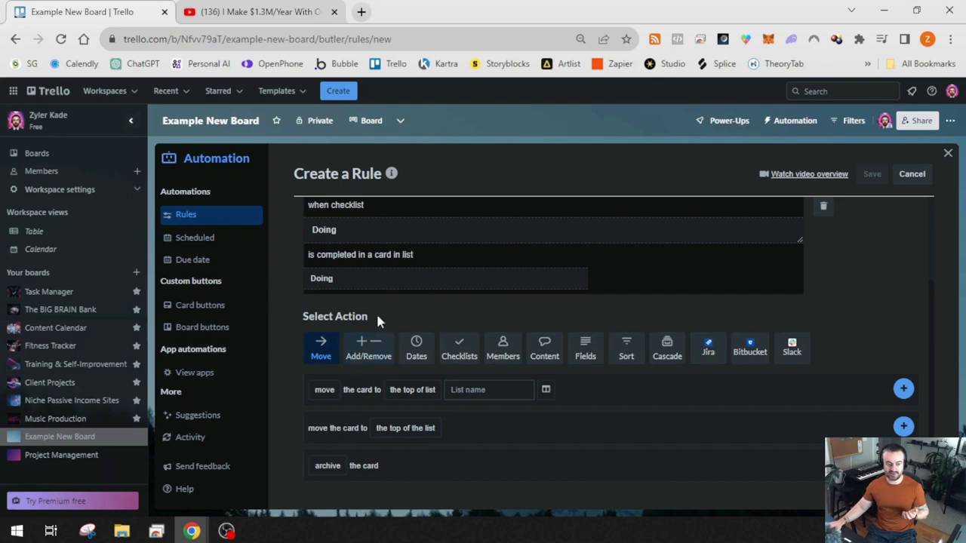
{"action": "left_click", "coordinate": [415, 351]}
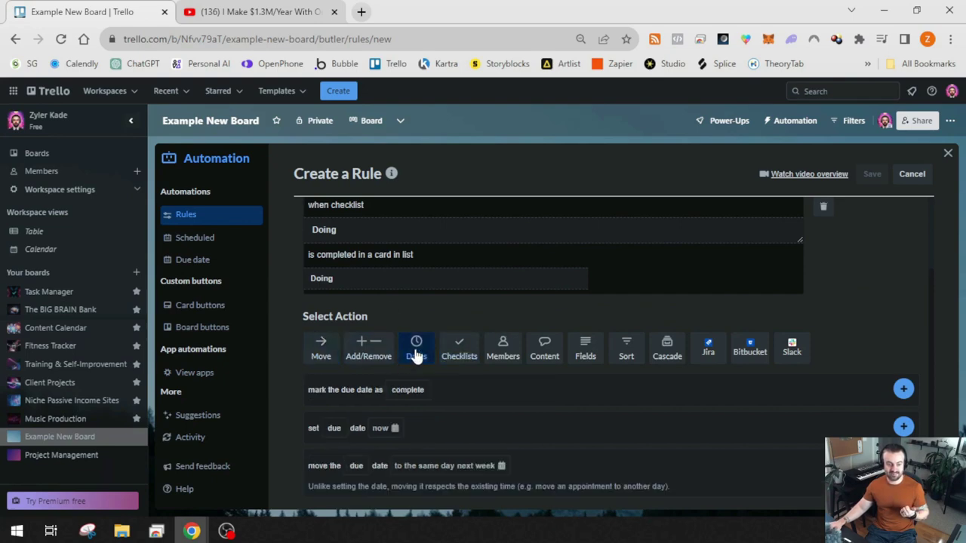
{"action": "left_click", "coordinate": [407, 389]}
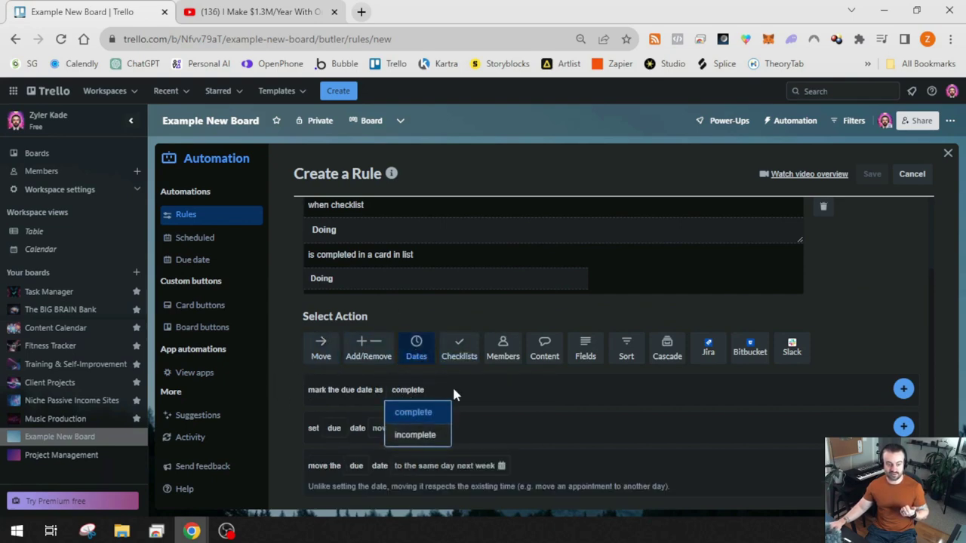
{"action": "left_click", "coordinate": [903, 388]}
Add a second action moving the card to the top of the Done list
{"action": "left_click", "coordinate": [578, 464]}
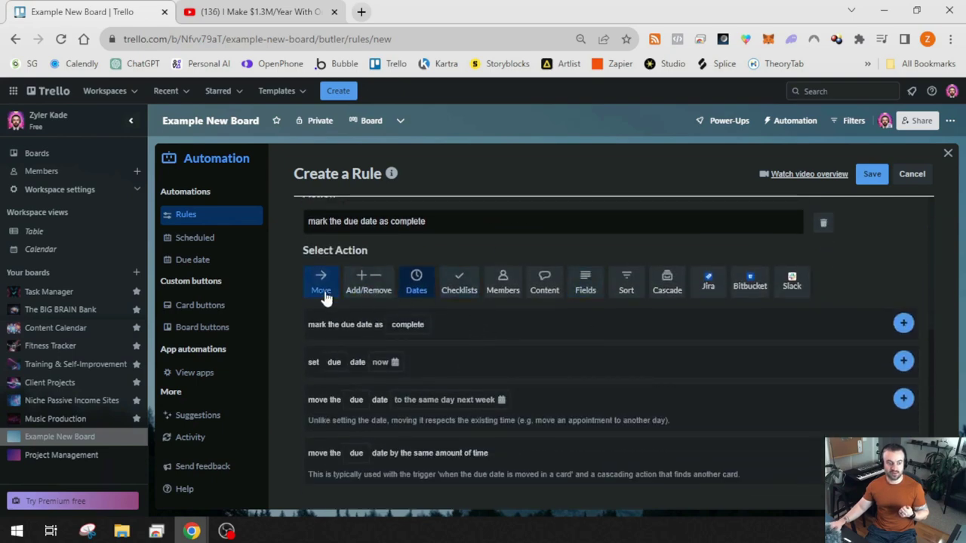
{"action": "left_click", "coordinate": [323, 293]}
{"action": "left_click", "coordinate": [412, 390]}
{"action": "left_click", "coordinate": [489, 390]}
{"action": "left_click", "coordinate": [475, 468]}
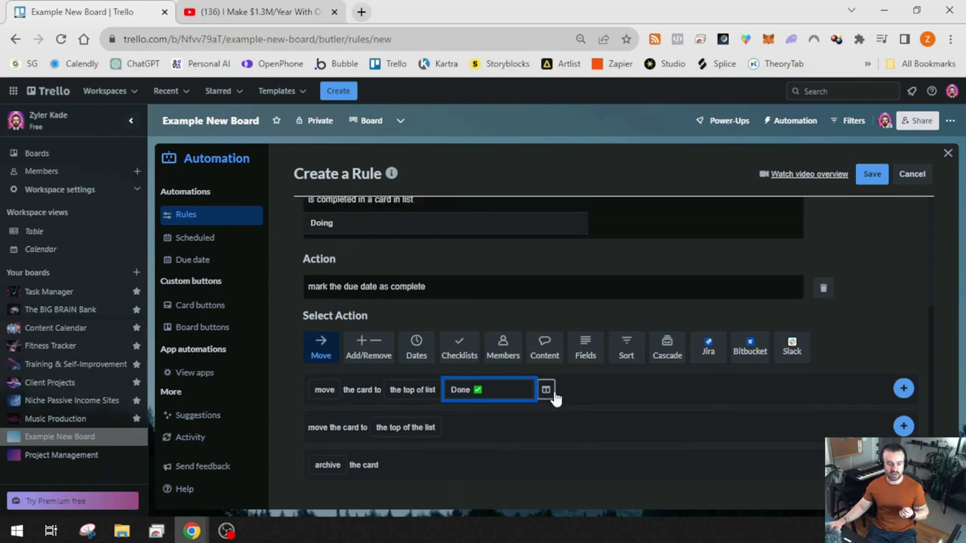
{"action": "left_click", "coordinate": [900, 385]}
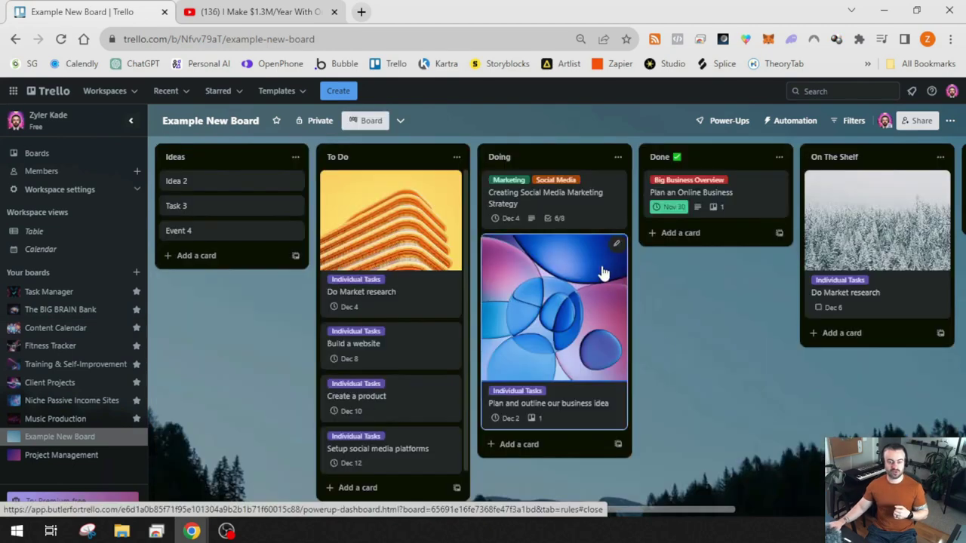
On Creating Social Media Marketing Strategy, tick 'Make client update requests' and 'Feedback from client after updates'
{"action": "left_click", "coordinate": [533, 204]}
{"action": "scroll", "coordinate": [469, 279], "scroll_direction": "down", "scroll_amount": 4}
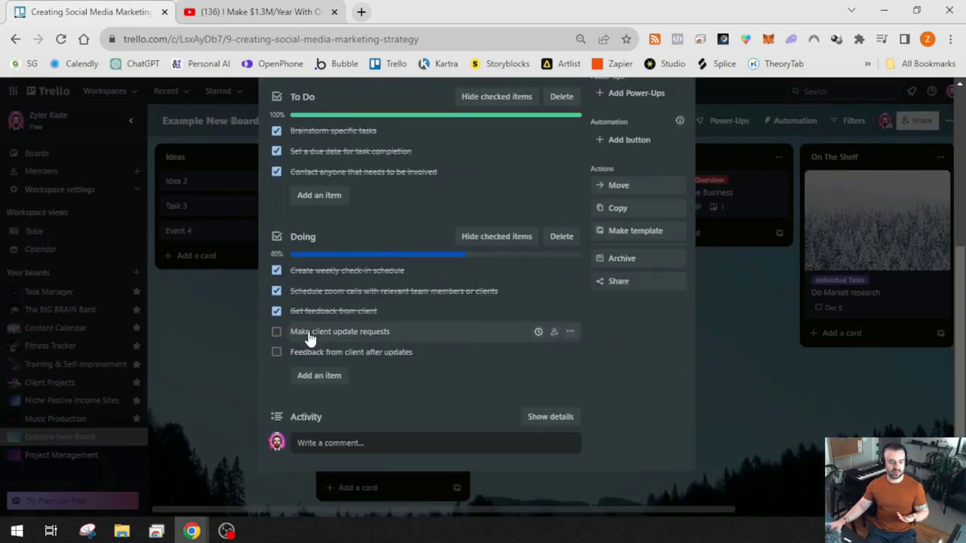
{"action": "left_click", "coordinate": [277, 332]}
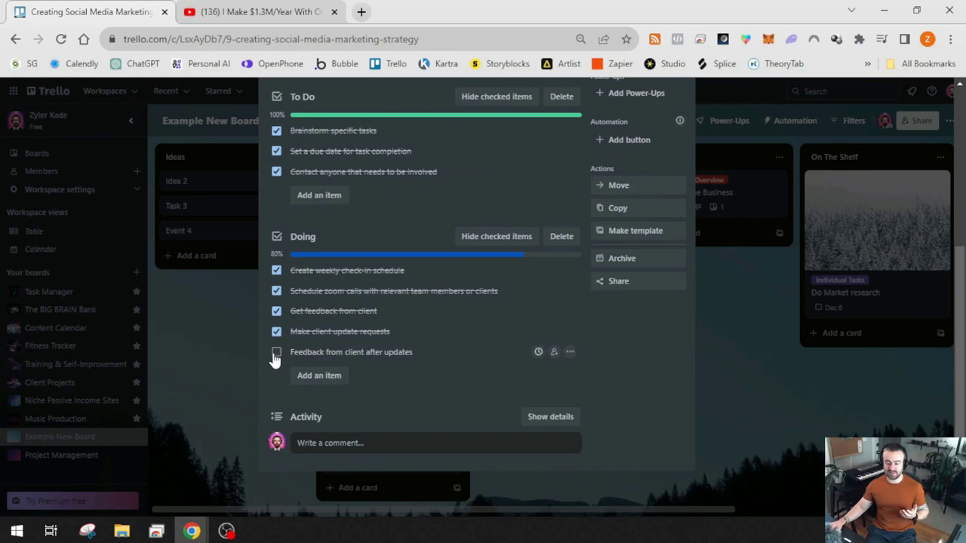
{"action": "left_click", "coordinate": [276, 352]}
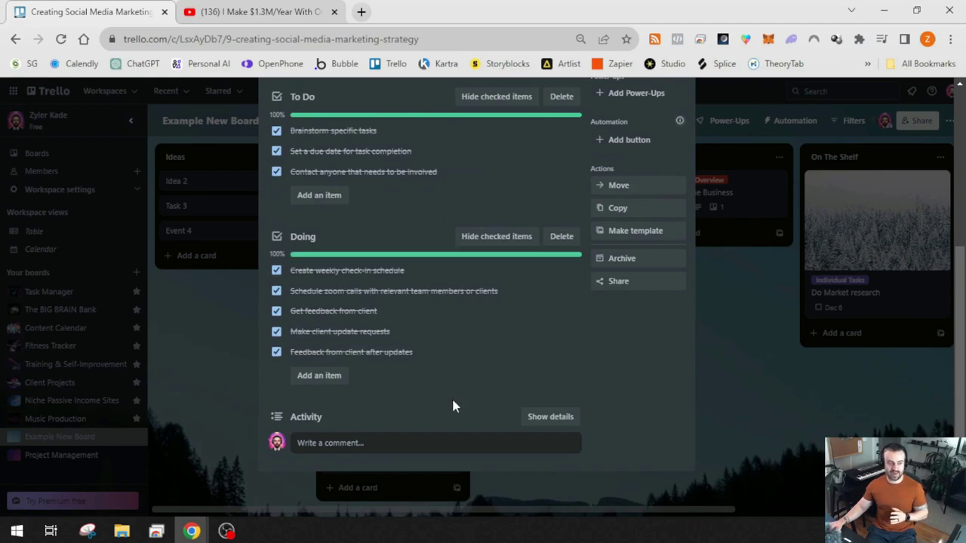
{"action": "scroll", "coordinate": [459, 399], "scroll_direction": "up", "scroll_amount": 4}
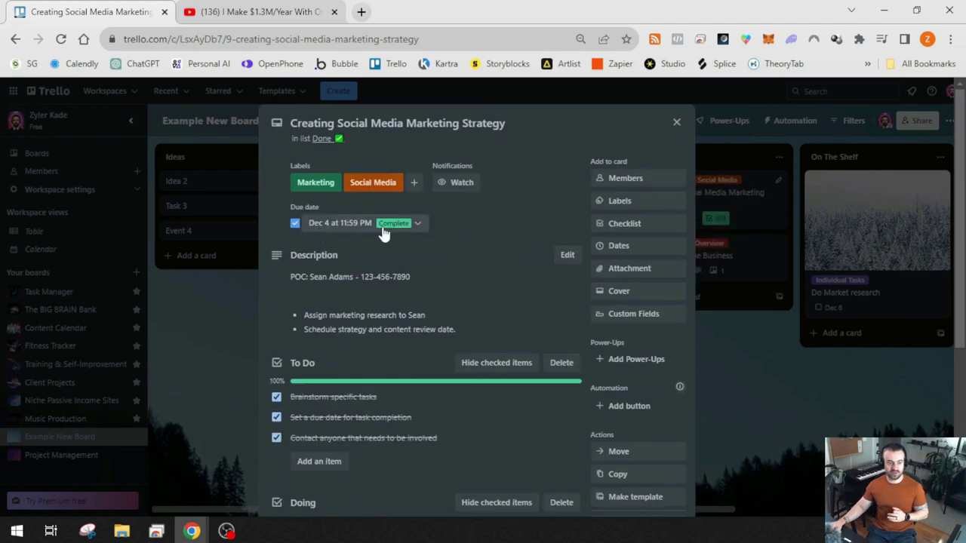
{"action": "left_click", "coordinate": [781, 440]}
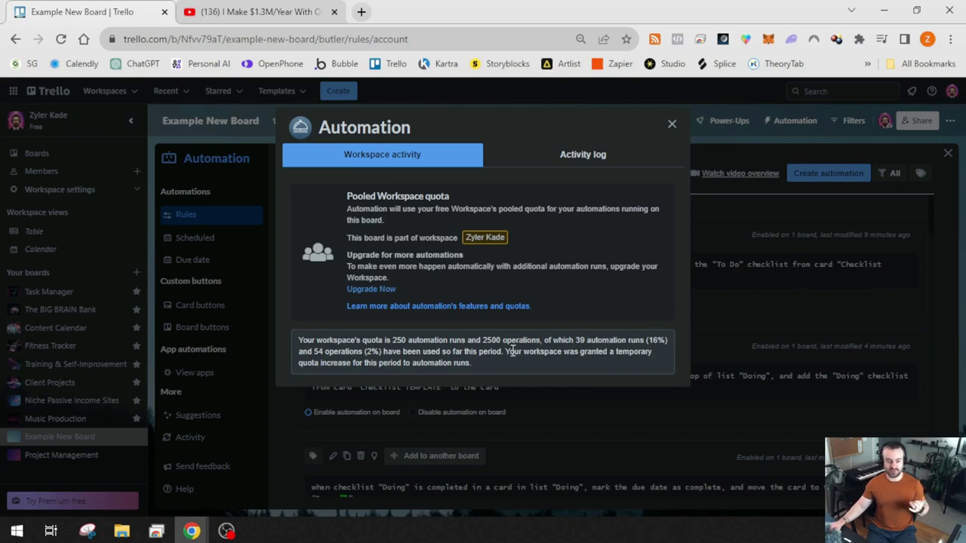
Scroll through the automation activity log, return to the workspace quota view, and close it
{"action": "left_click", "coordinate": [563, 159]}
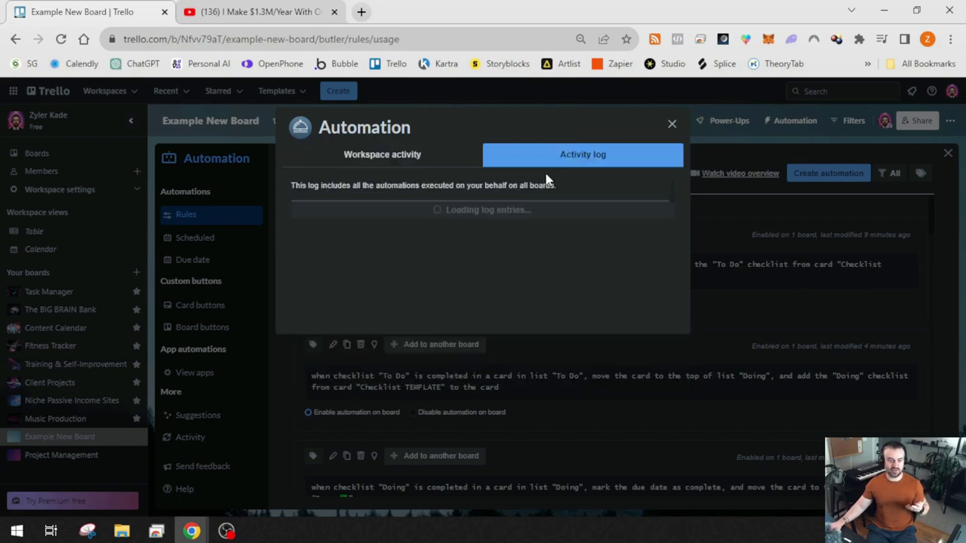
{"action": "scroll", "coordinate": [541, 301], "scroll_direction": "down", "scroll_amount": 5}
{"action": "scroll", "coordinate": [541, 305], "scroll_direction": "down", "scroll_amount": 5}
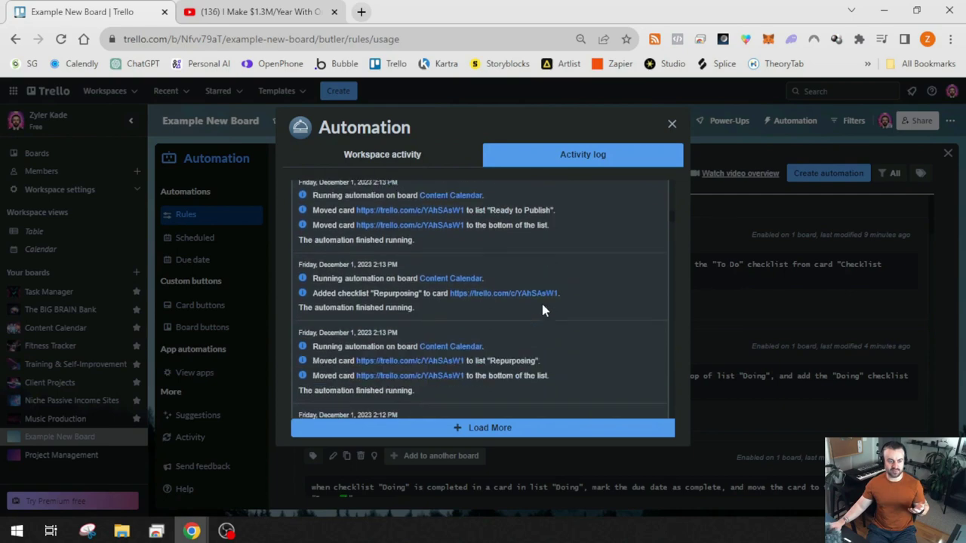
{"action": "left_click", "coordinate": [374, 161]}
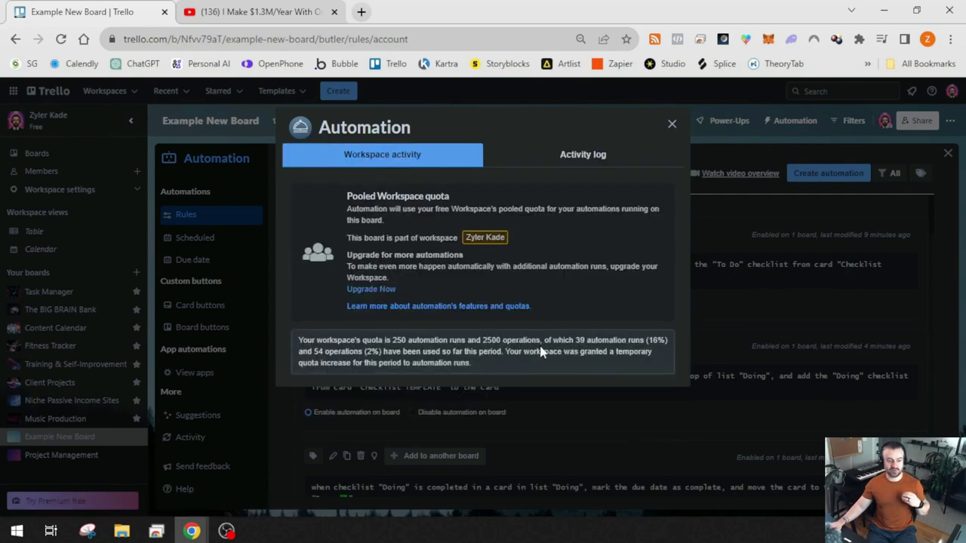
{"action": "left_click", "coordinate": [672, 125]}
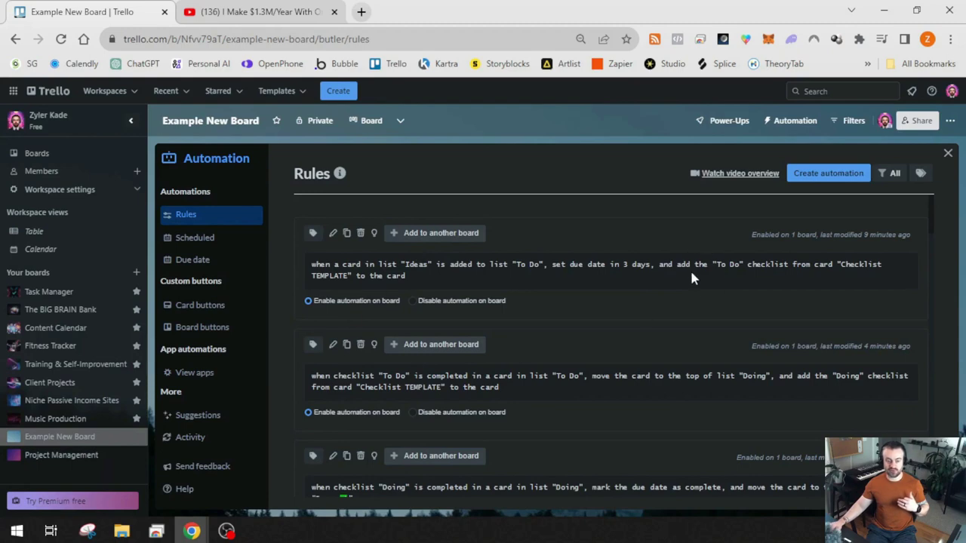
Open the Ideas-to-To Do rule and review its due-in-3-days and checklist actions
{"action": "left_click", "coordinate": [332, 235]}
{"action": "scroll", "coordinate": [405, 263], "scroll_direction": "up", "scroll_amount": 1}
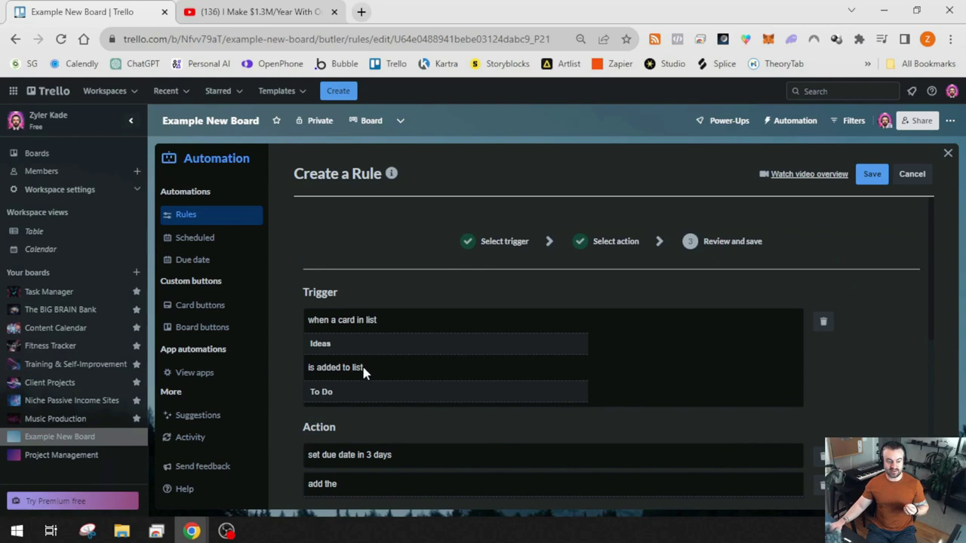
{"action": "scroll", "coordinate": [363, 370], "scroll_direction": "down", "scroll_amount": 1}
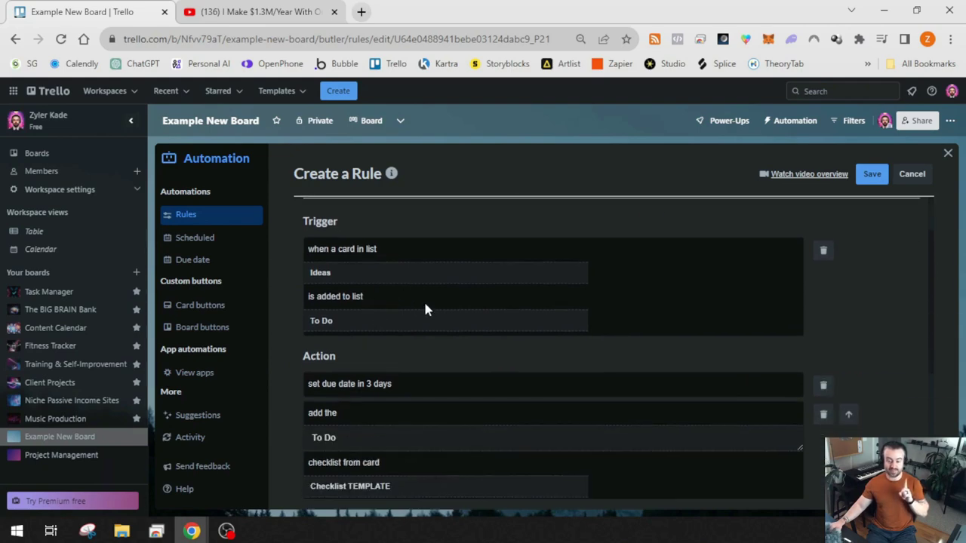
{"action": "scroll", "coordinate": [427, 302], "scroll_direction": "down", "scroll_amount": 1}
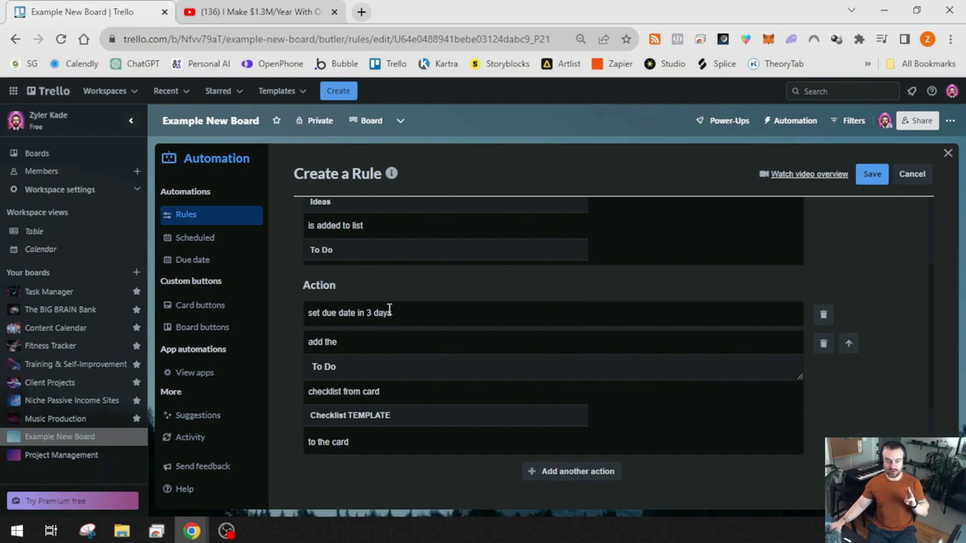
{"action": "scroll", "coordinate": [390, 309], "scroll_direction": "down", "scroll_amount": 1}
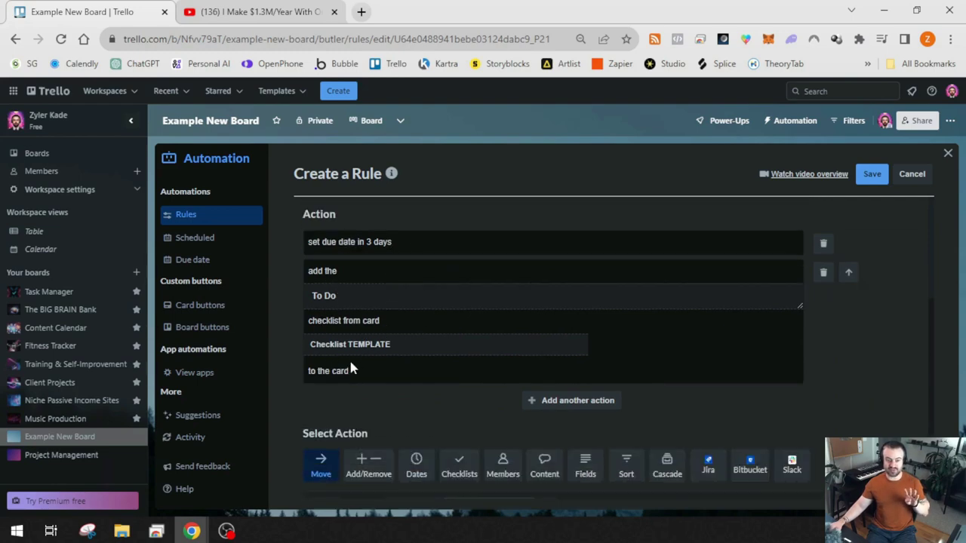
{"action": "scroll", "coordinate": [450, 382], "scroll_direction": "up", "scroll_amount": 3}
{"action": "scroll", "coordinate": [649, 313], "scroll_direction": "down", "scroll_amount": 5}
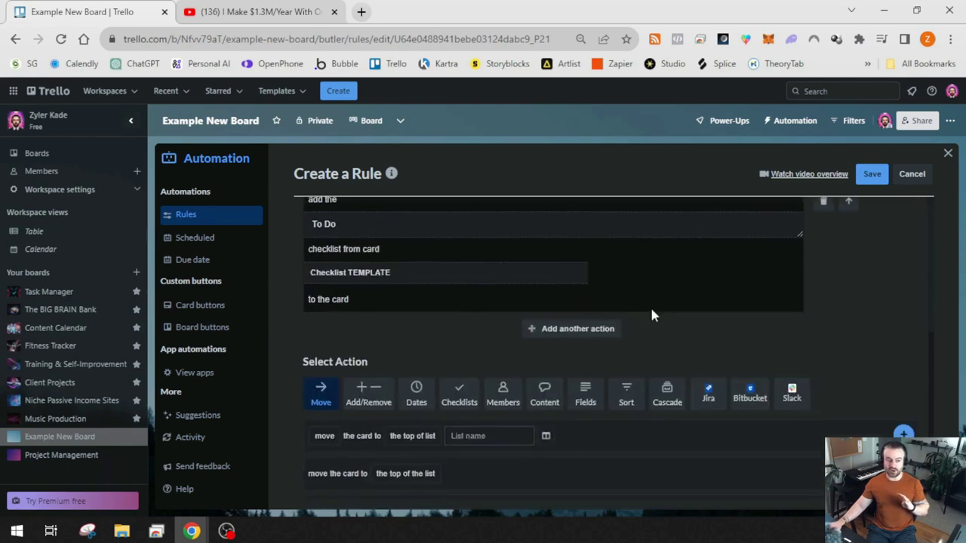
{"action": "scroll", "coordinate": [779, 310], "scroll_direction": "up", "scroll_amount": 1}
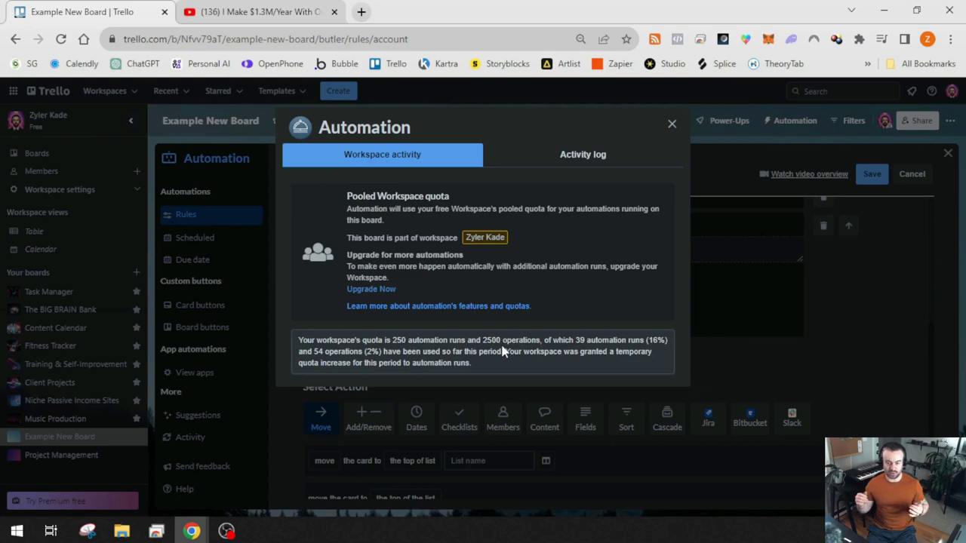
{"action": "key", "text": "Escape"}
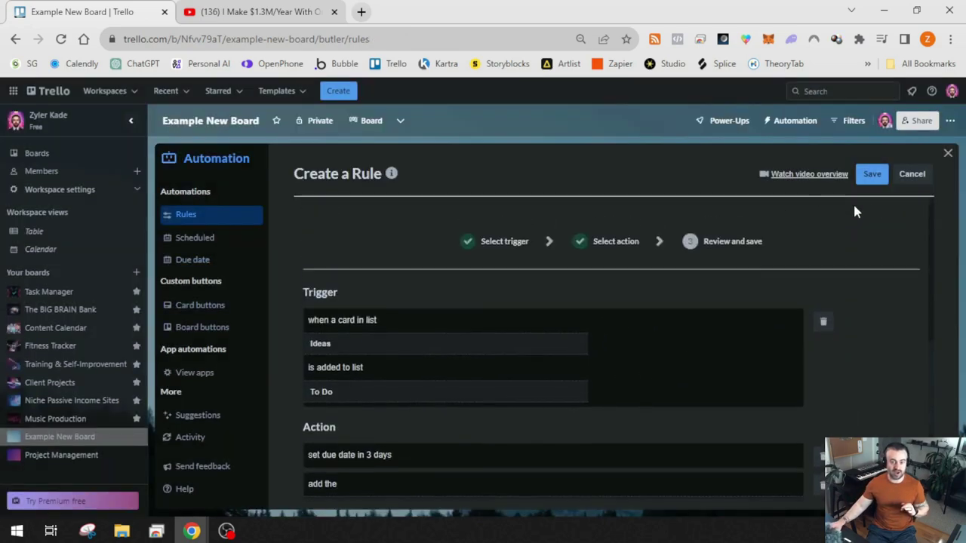
Cancel the rule edit, browse rules down to In Production-to-Repurposing, and check the usage quota
{"action": "left_click", "coordinate": [909, 175]}
{"action": "scroll", "coordinate": [524, 260], "scroll_direction": "down", "scroll_amount": 2}
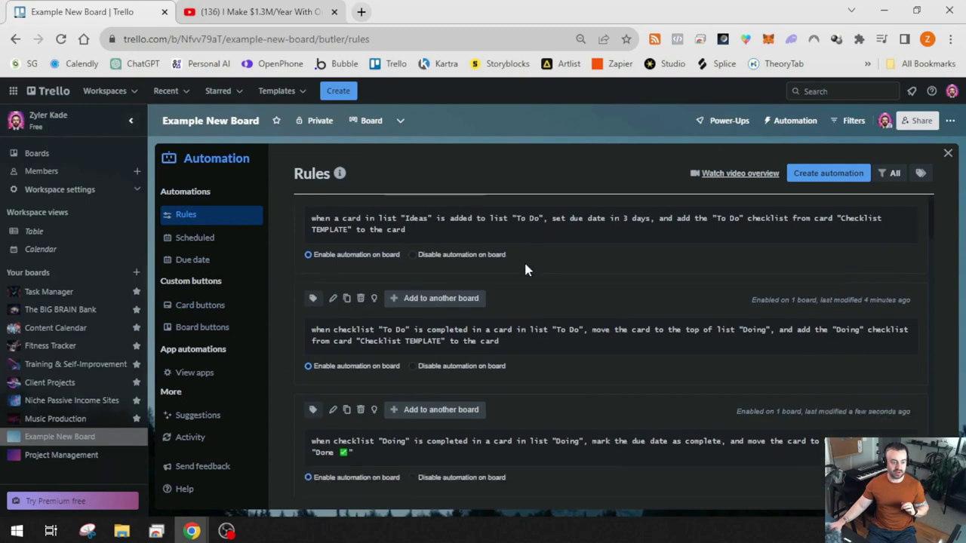
{"action": "scroll", "coordinate": [553, 257], "scroll_direction": "down", "scroll_amount": 1}
{"action": "scroll", "coordinate": [551, 267], "scroll_direction": "up", "scroll_amount": 1}
{"action": "scroll", "coordinate": [558, 274], "scroll_direction": "down", "scroll_amount": 2}
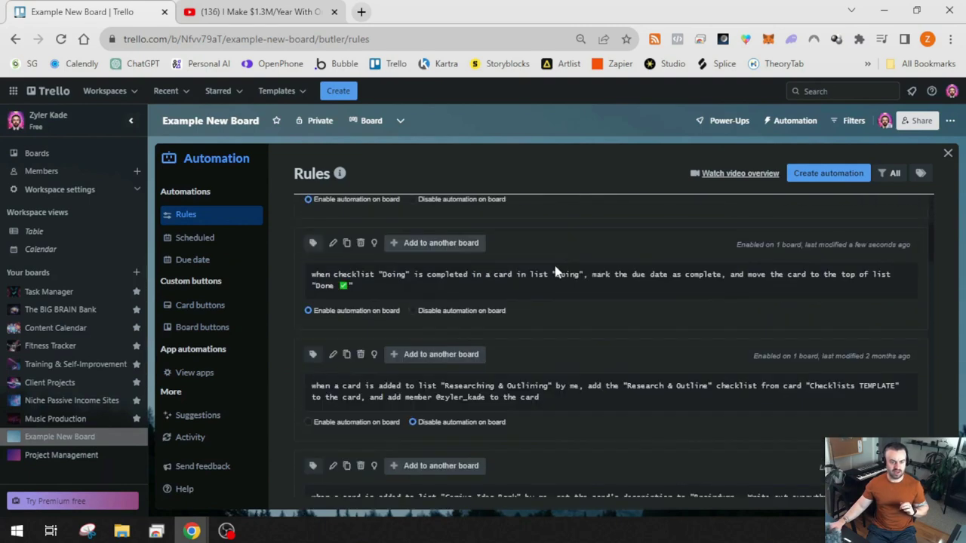
{"action": "scroll", "coordinate": [719, 247], "scroll_direction": "down", "scroll_amount": 6}
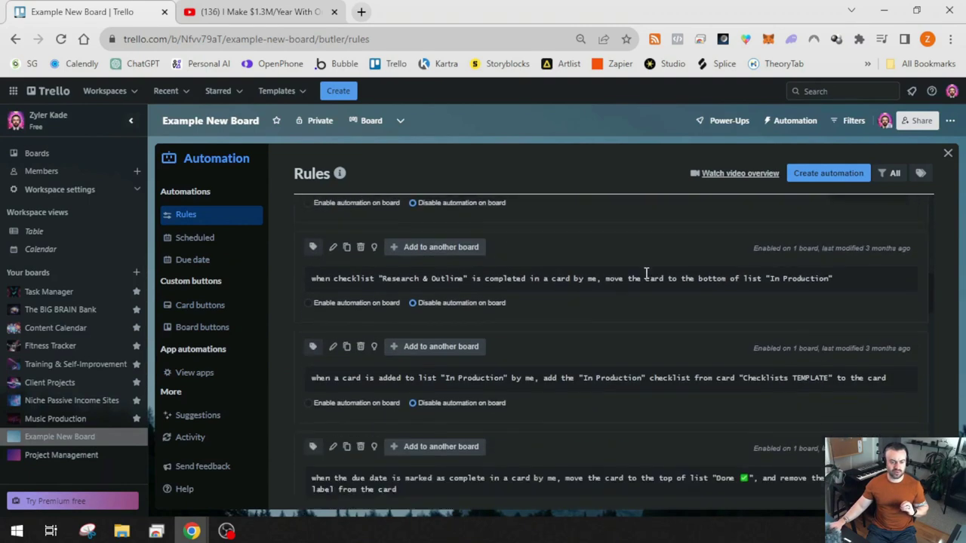
{"action": "scroll", "coordinate": [616, 283], "scroll_direction": "down", "scroll_amount": 10}
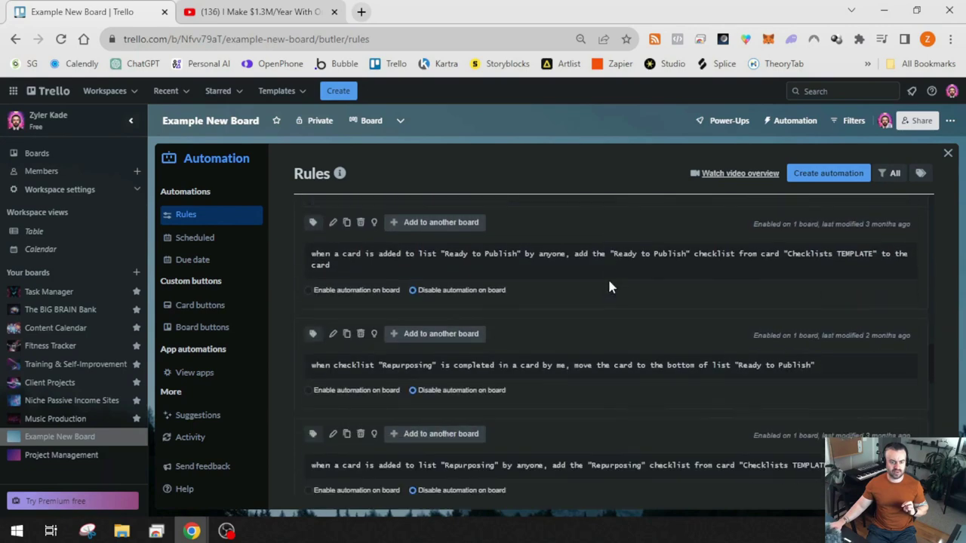
{"action": "scroll", "coordinate": [592, 301], "scroll_direction": "down", "scroll_amount": 8}
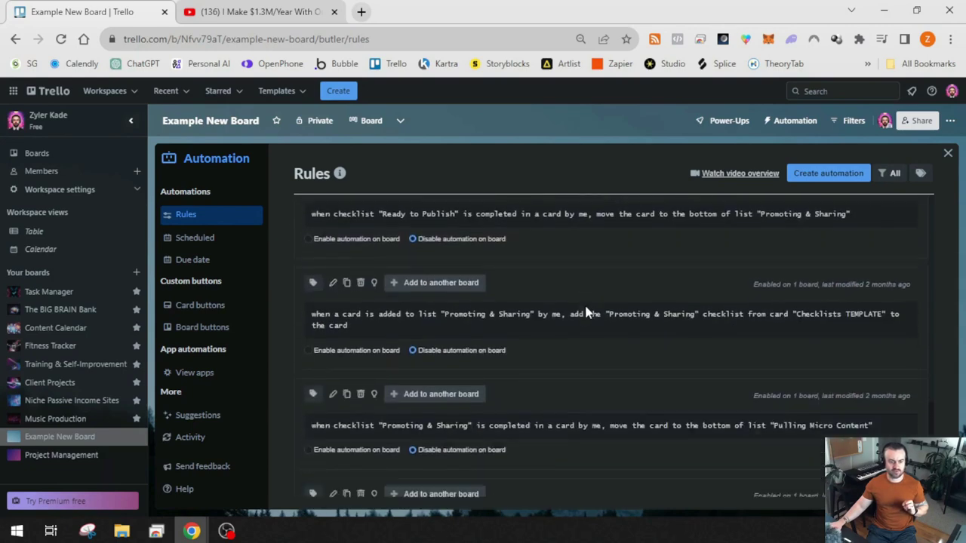
{"action": "scroll", "coordinate": [584, 309], "scroll_direction": "down", "scroll_amount": 5}
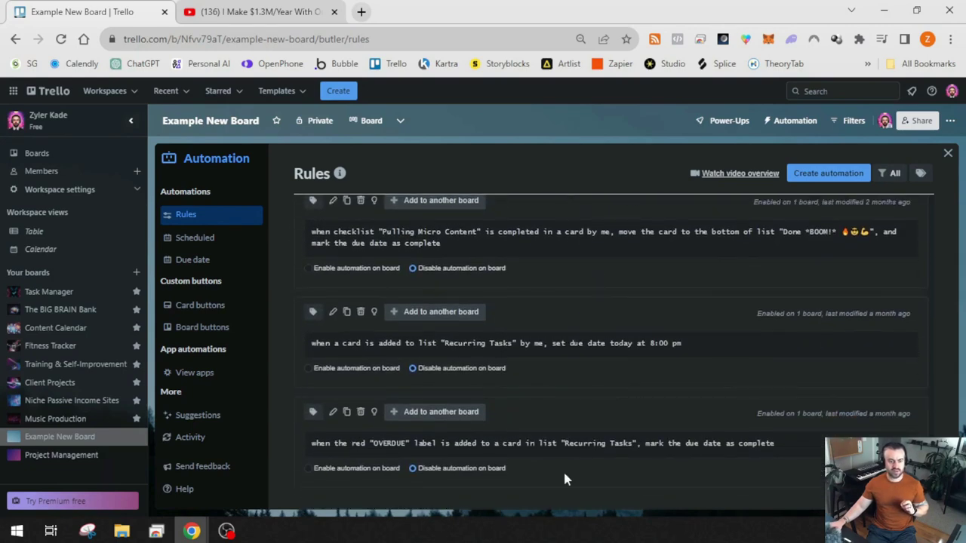
{"action": "scroll", "coordinate": [611, 412], "scroll_direction": "up", "scroll_amount": 8}
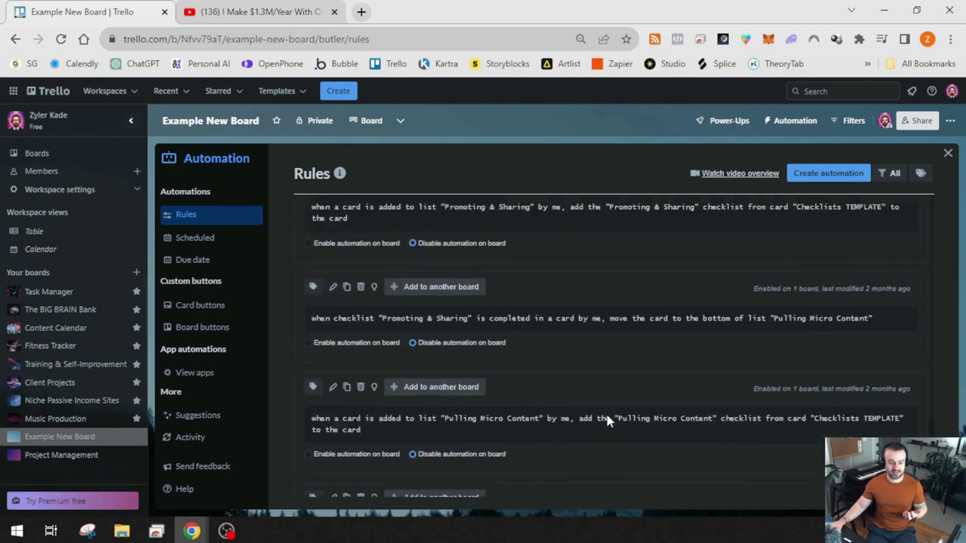
{"action": "scroll", "coordinate": [588, 404], "scroll_direction": "up", "scroll_amount": 6}
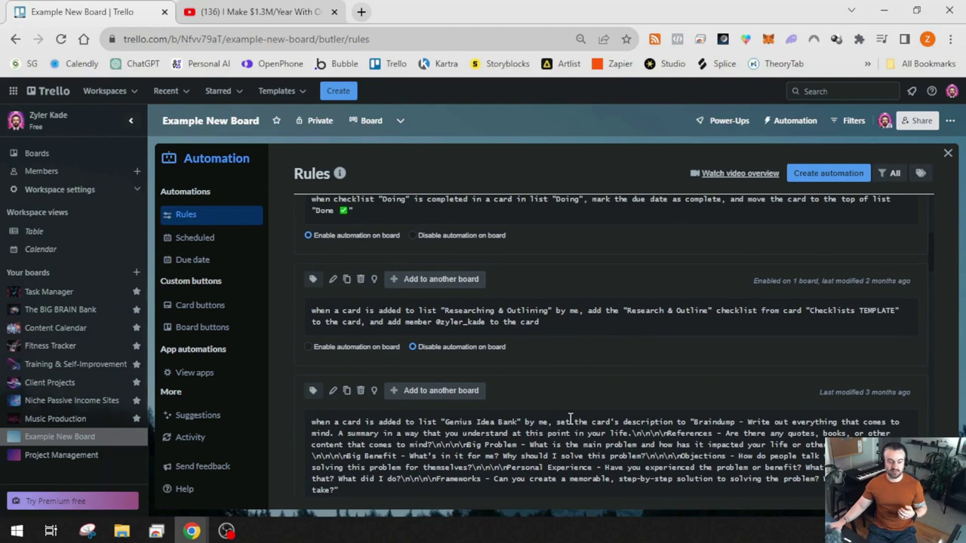
{"action": "scroll", "coordinate": [569, 411], "scroll_direction": "up", "scroll_amount": 2}
{"action": "scroll", "coordinate": [616, 397], "scroll_direction": "down", "scroll_amount": 4}
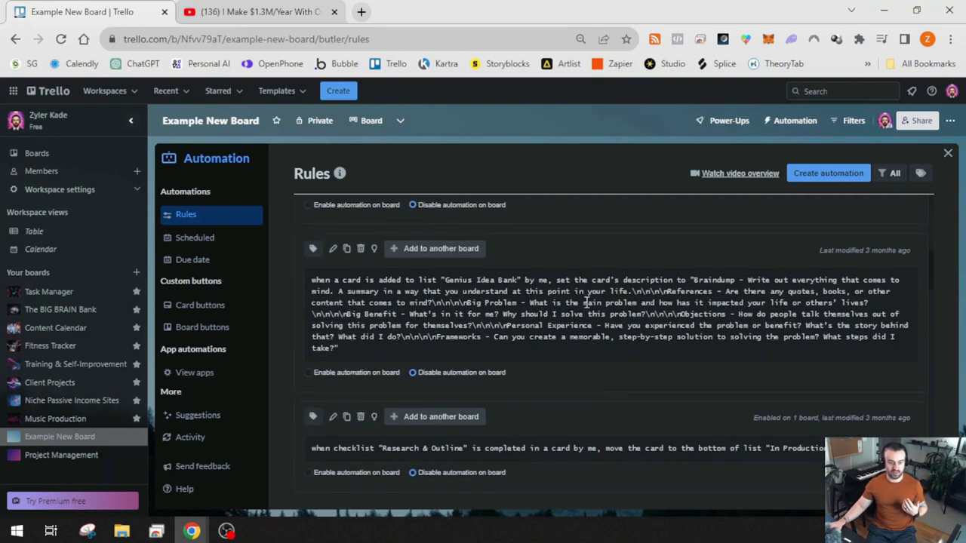
{"action": "scroll", "coordinate": [607, 337], "scroll_direction": "down", "scroll_amount": 6}
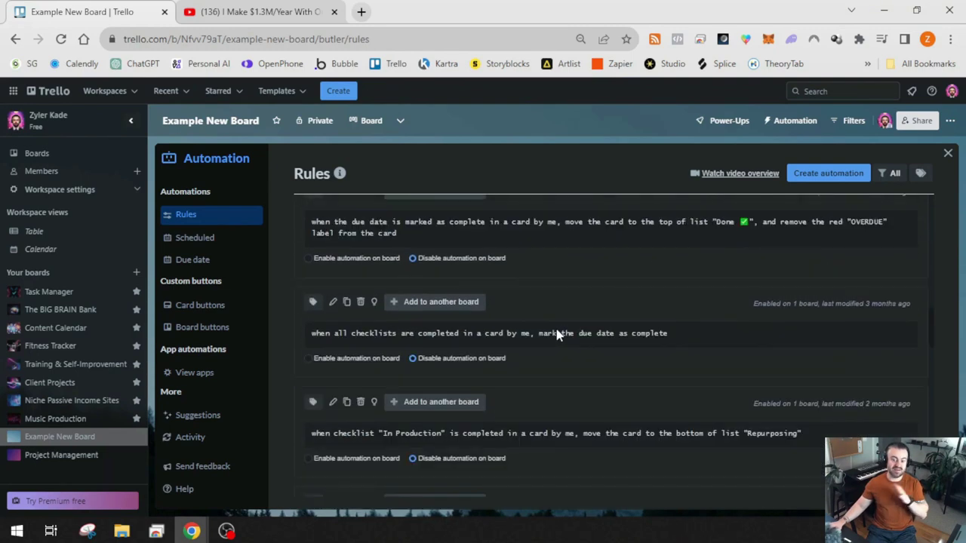
{"action": "left_click", "coordinate": [208, 441]}
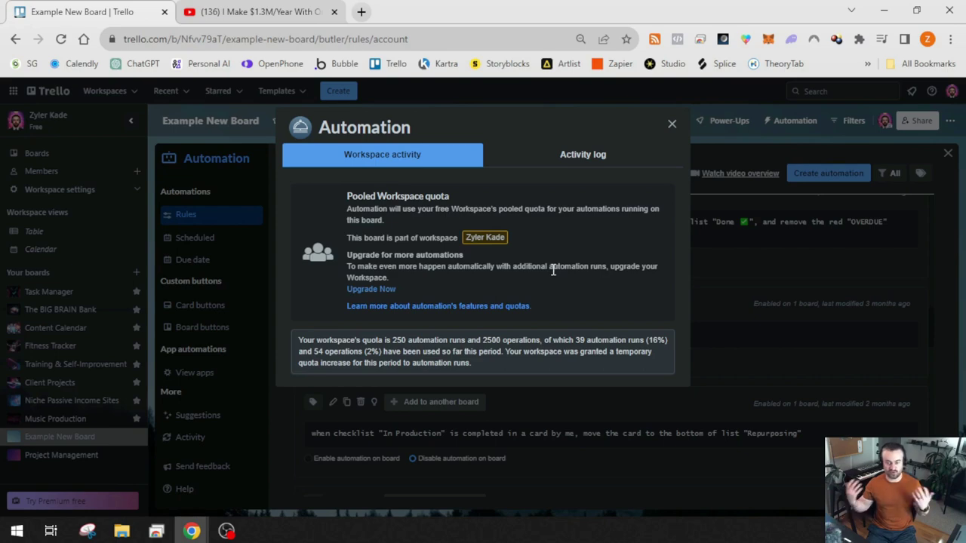
{"action": "left_click", "coordinate": [671, 125]}
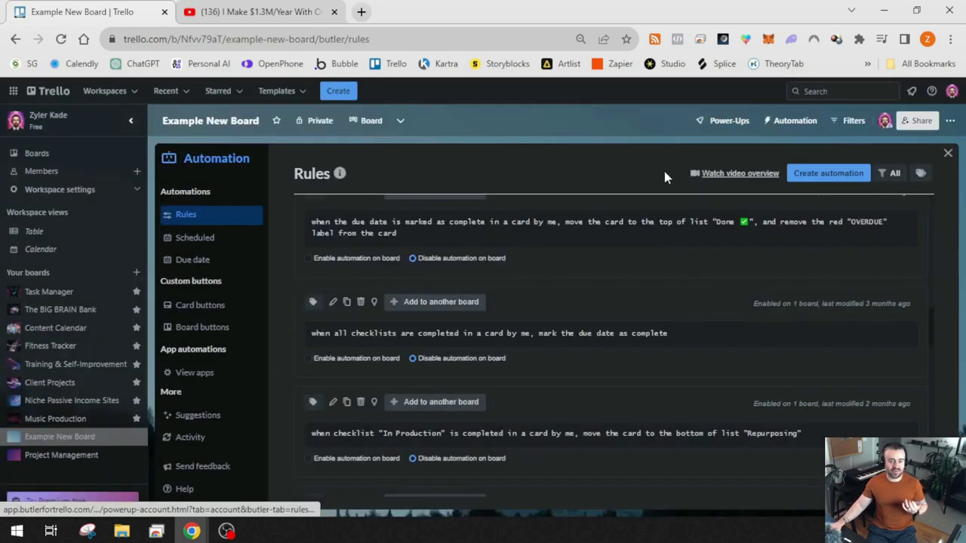